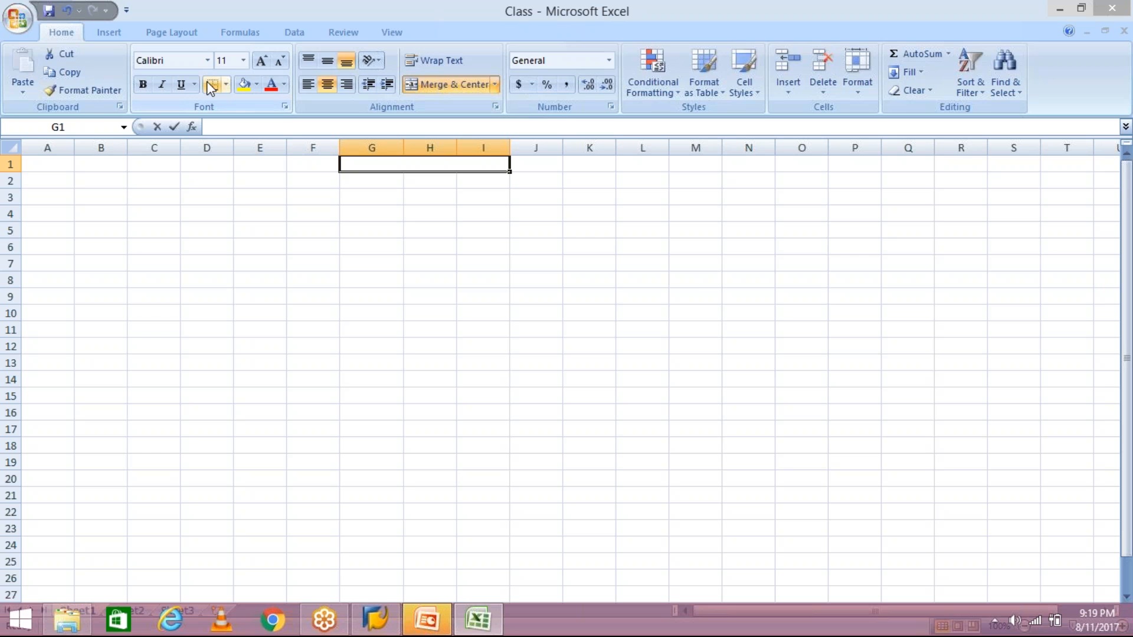
- Enter the heading TERMS OF PAYMENT in G1 and the start date 01.01.2017 in G3
text(MS O)
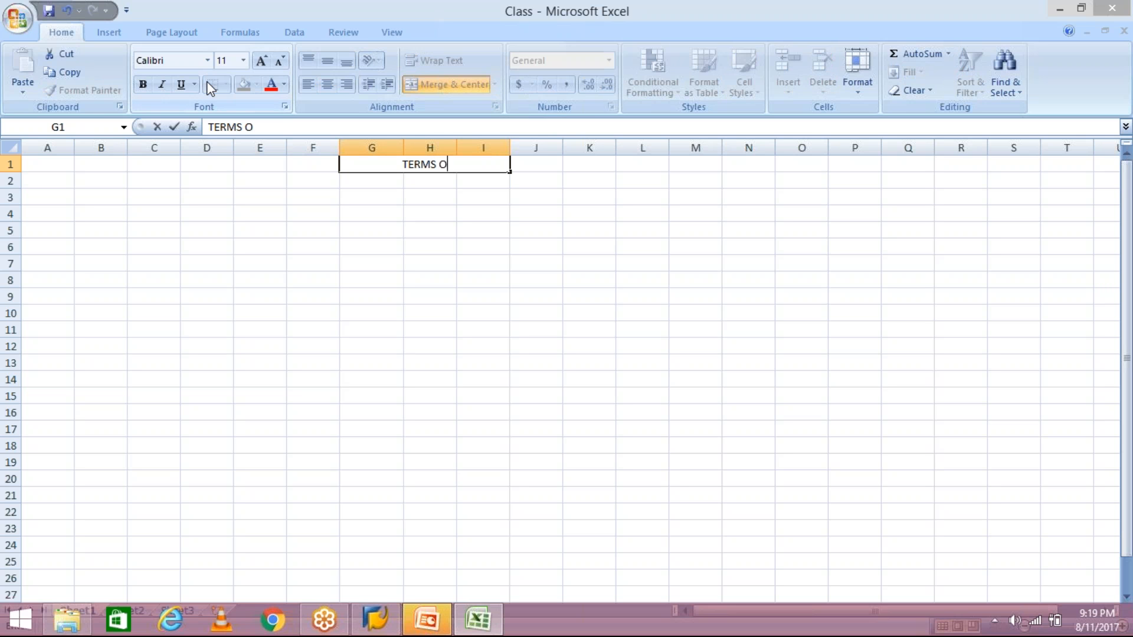
text(F PAY)
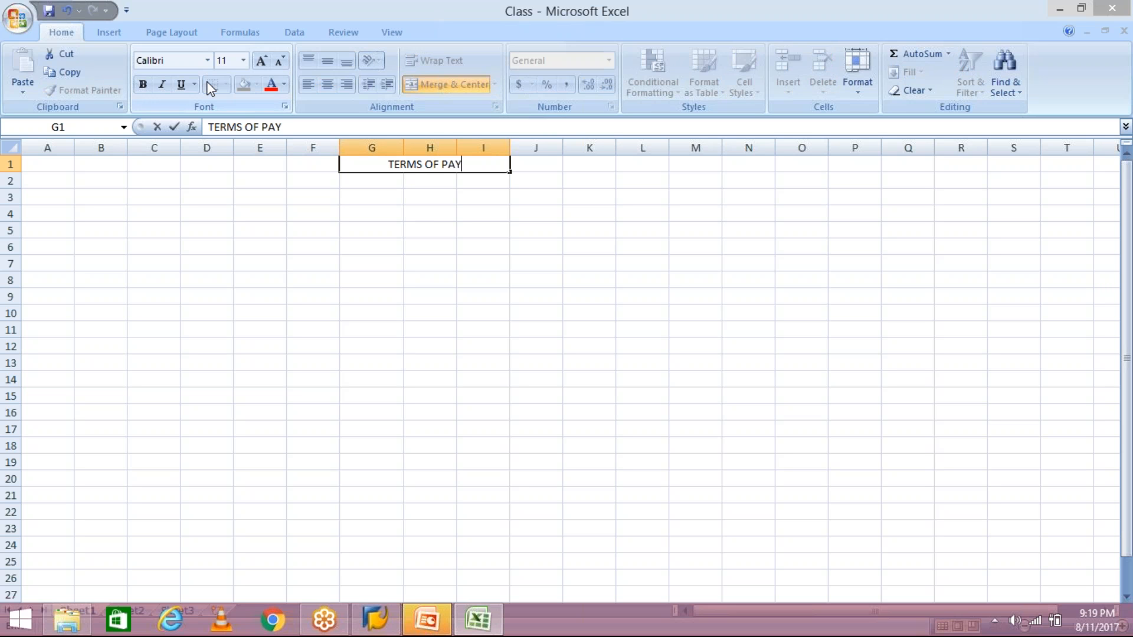
text(MENT)
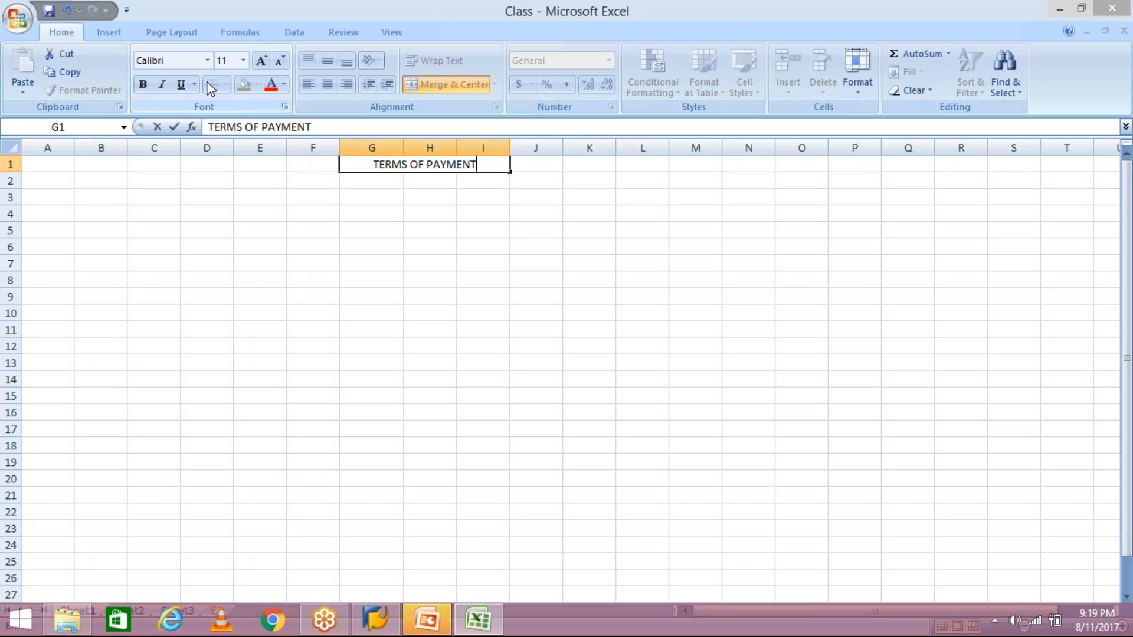
key(ctrl+Return)
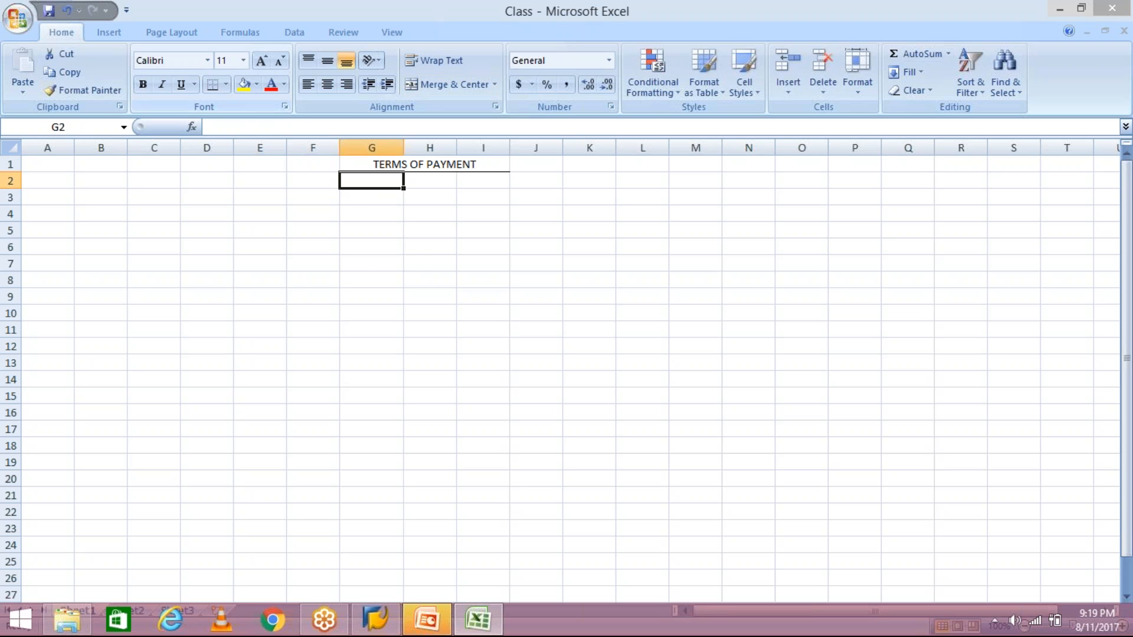
click(368, 196)
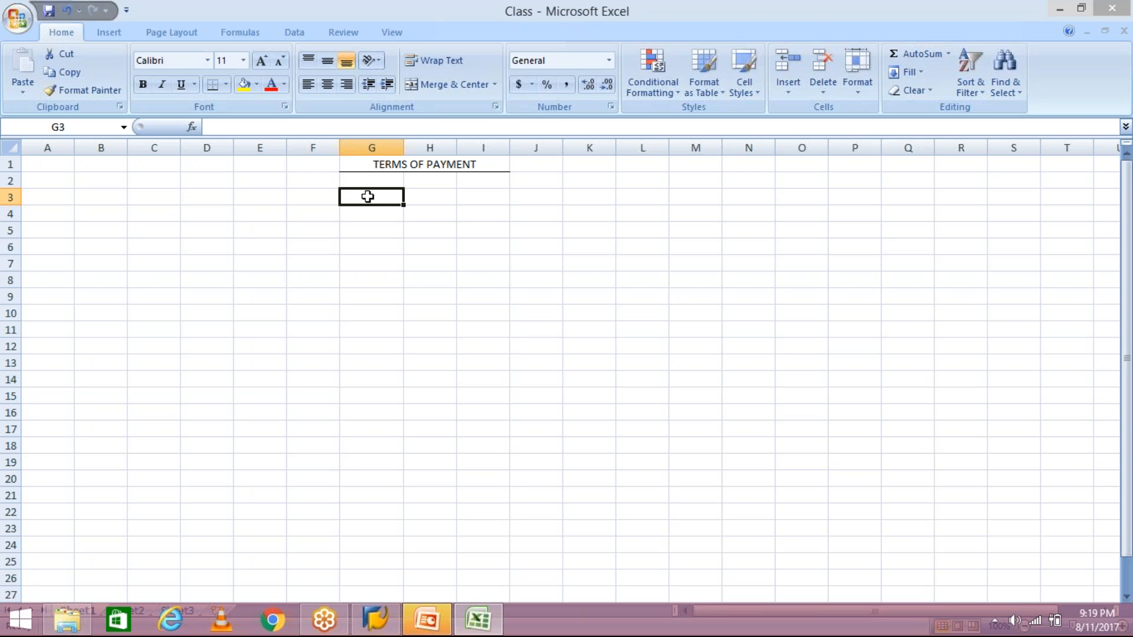
text(01.0)
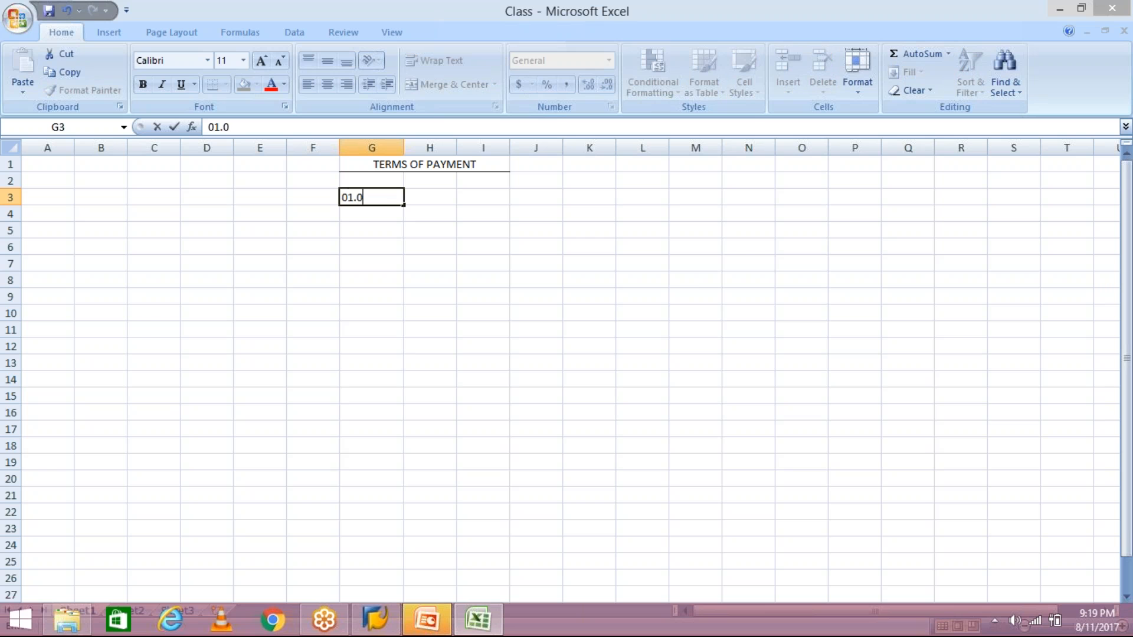
text(1.2017)
click(438, 249)
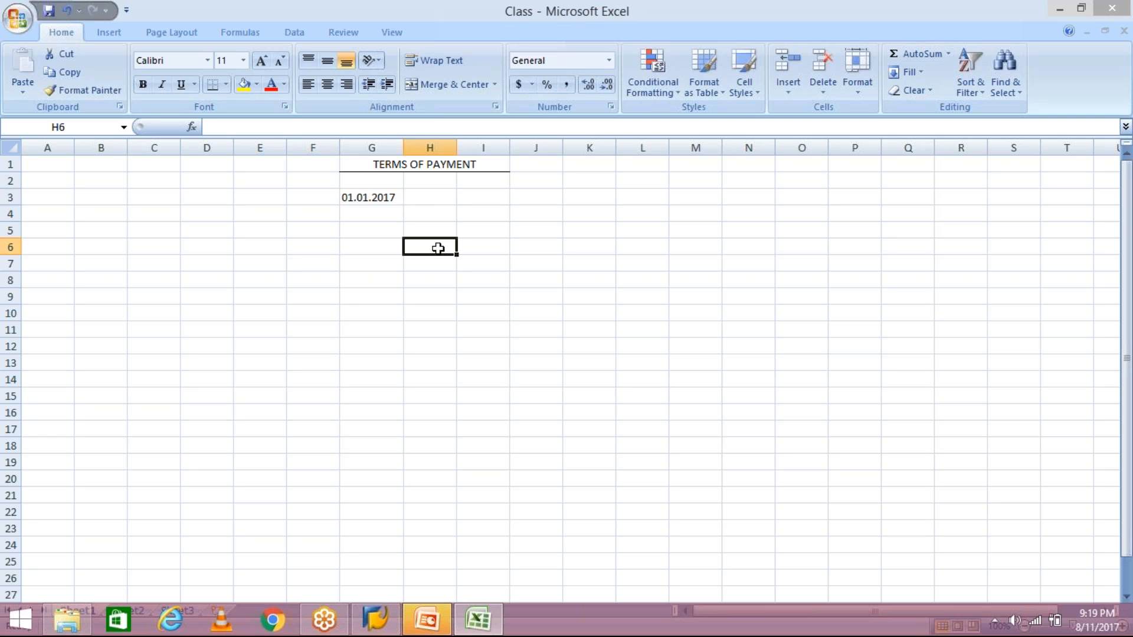
click(433, 198)
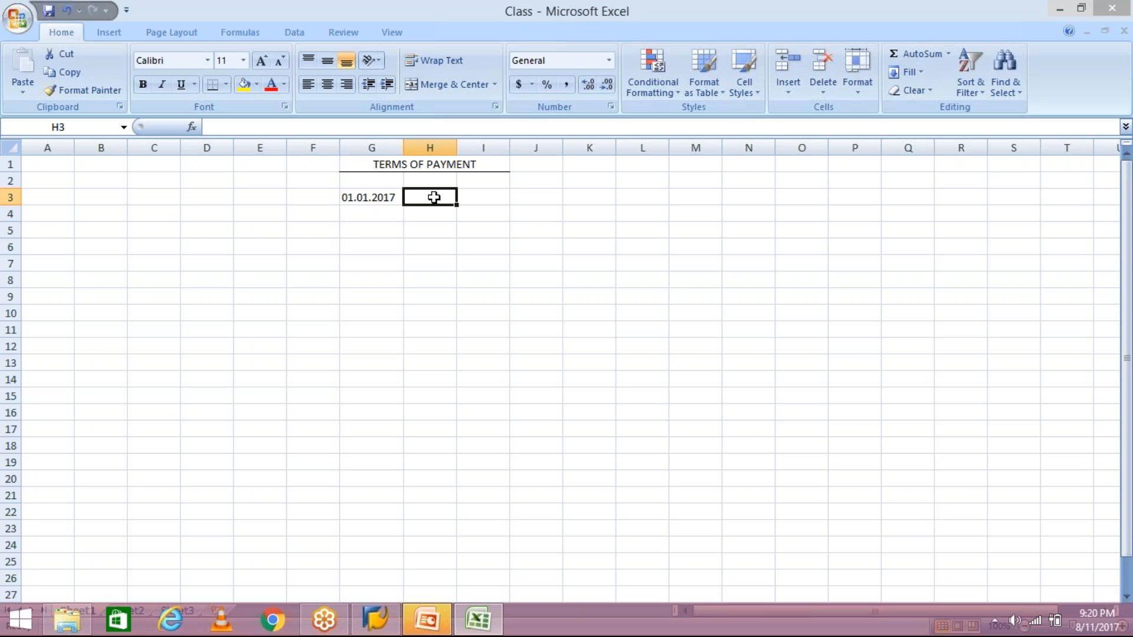
- Enter 30.01.2017 in H3 next to 01.01.2017 and widen column H slightly
click(388, 198)
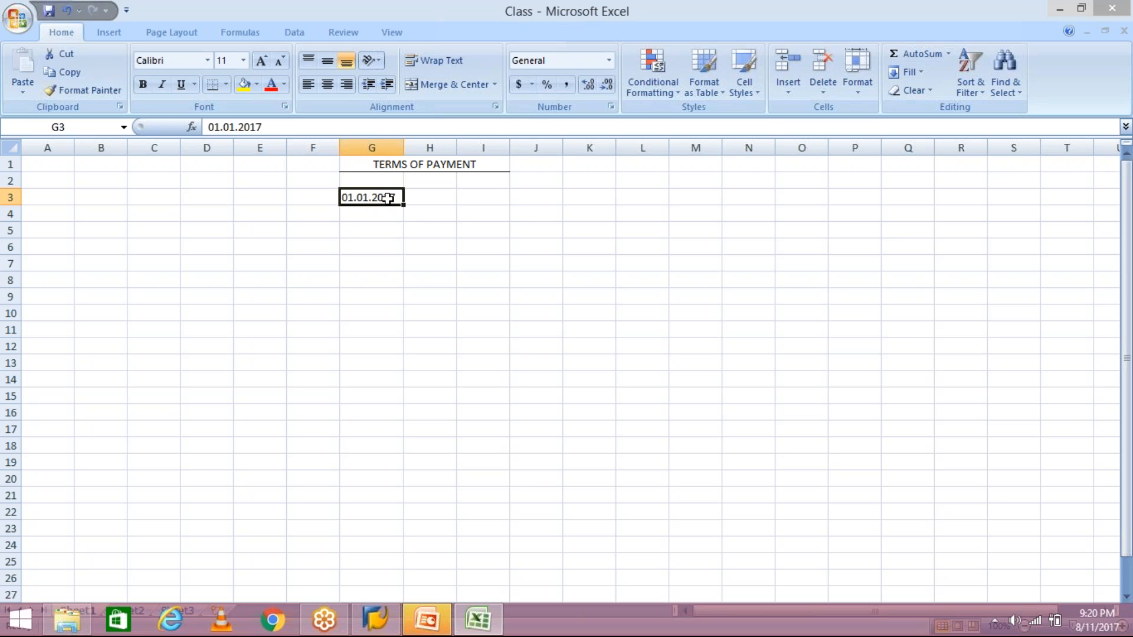
click(444, 199)
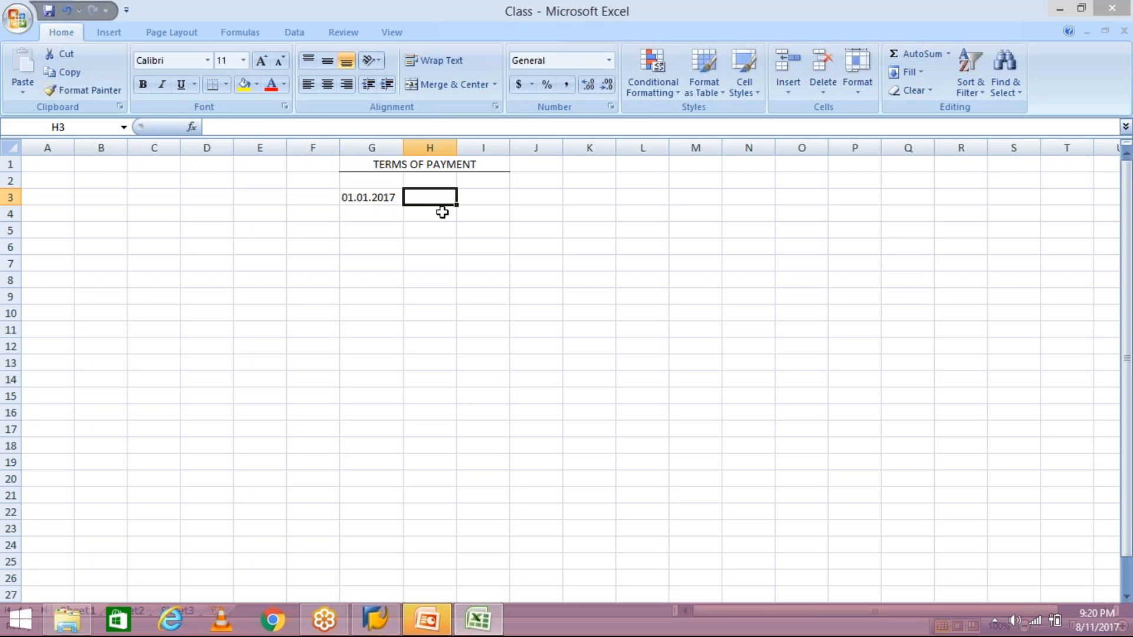
text(30.01.)
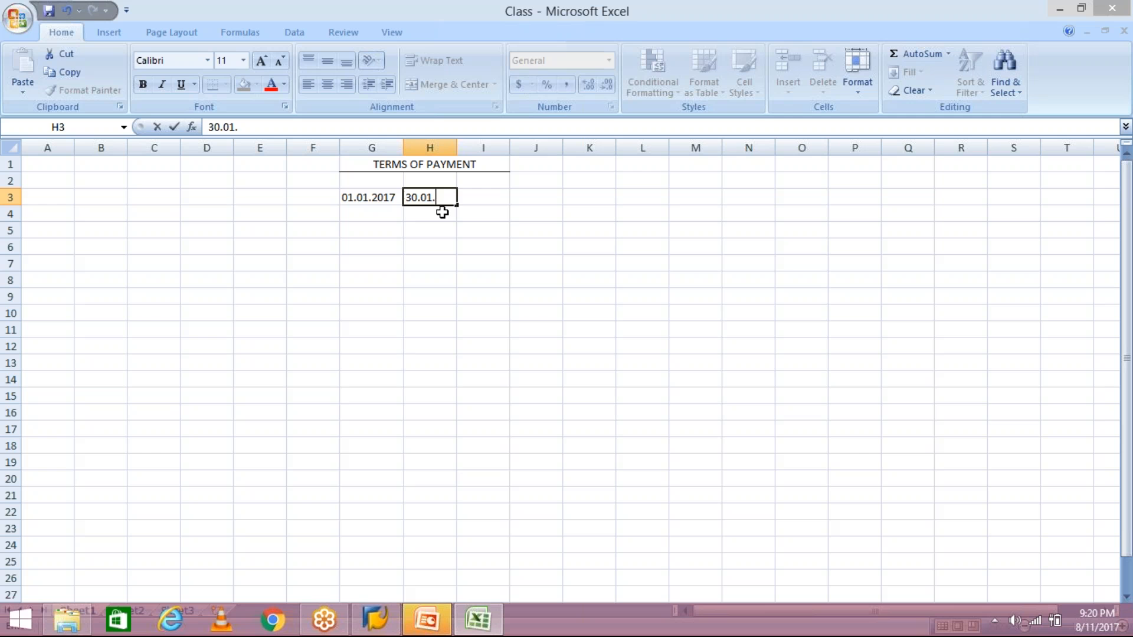
text(2017)
key(Return)
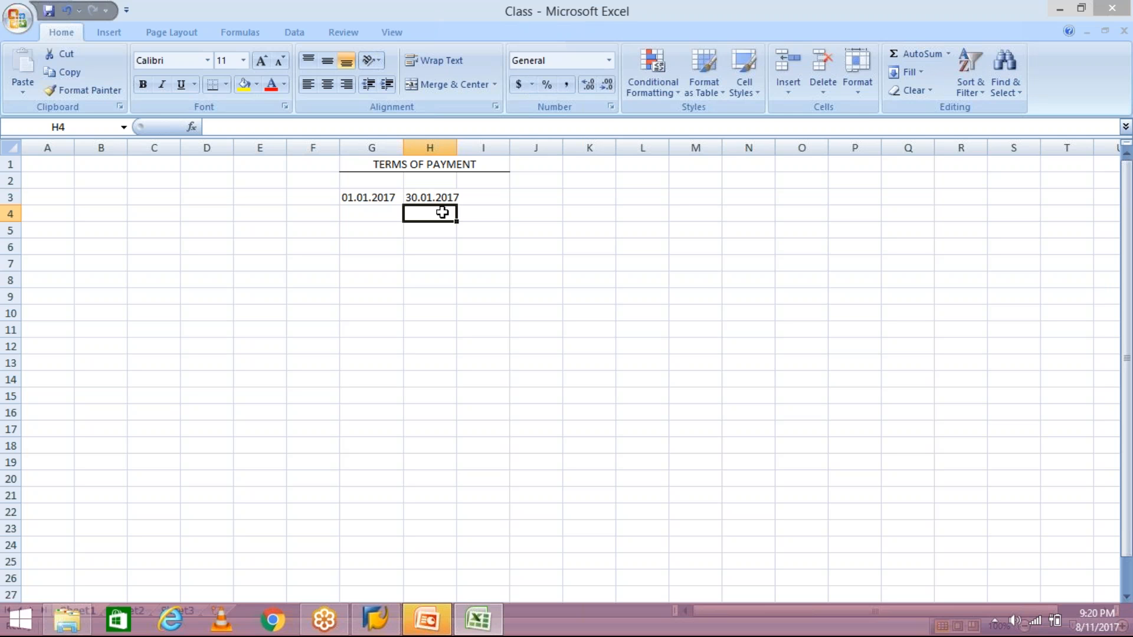
drag(456, 148, 458, 148)
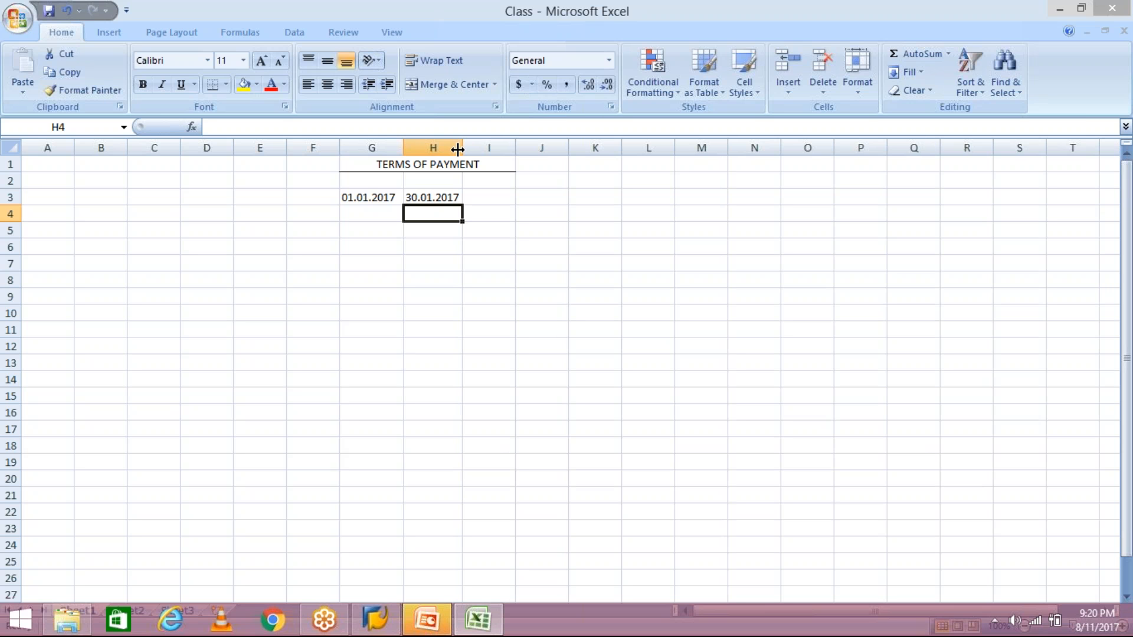
click(367, 194)
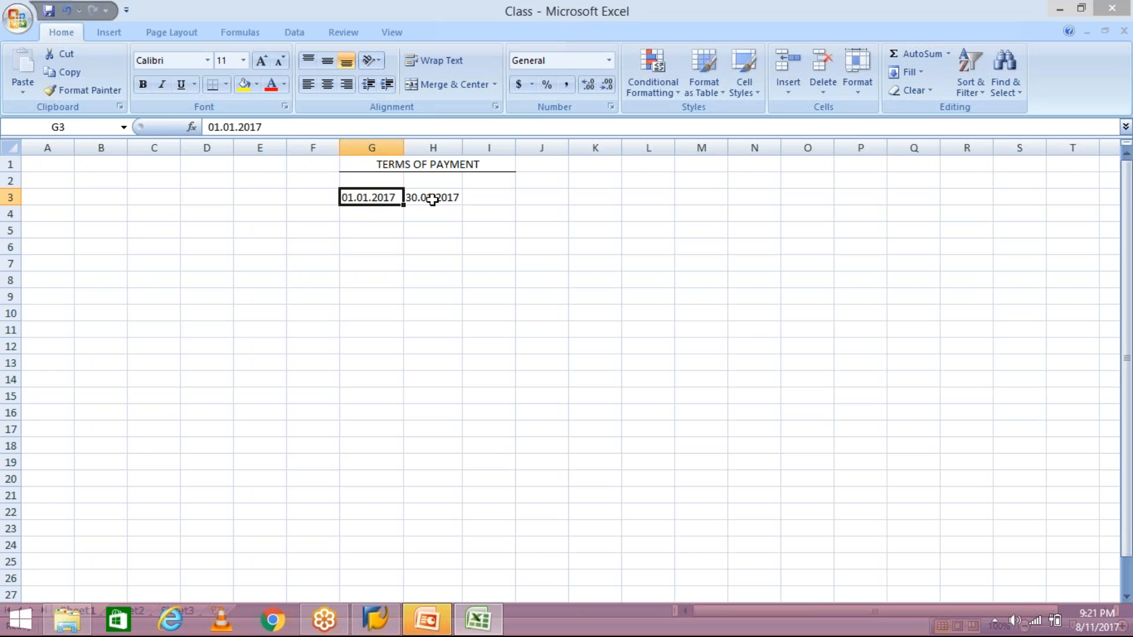
click(432, 198)
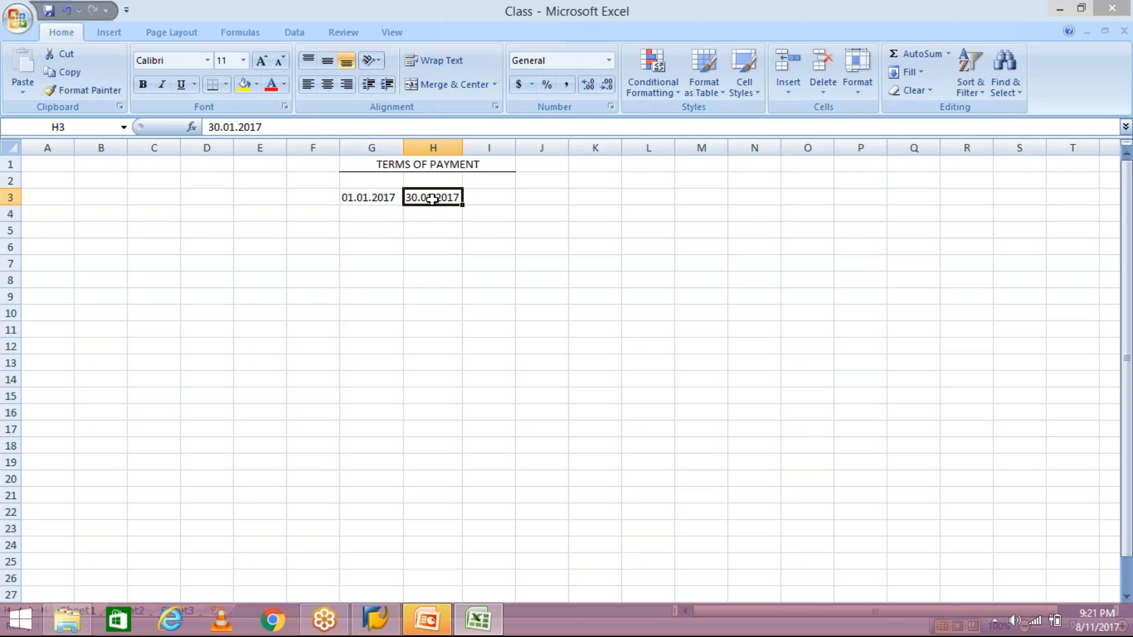
click(375, 200)
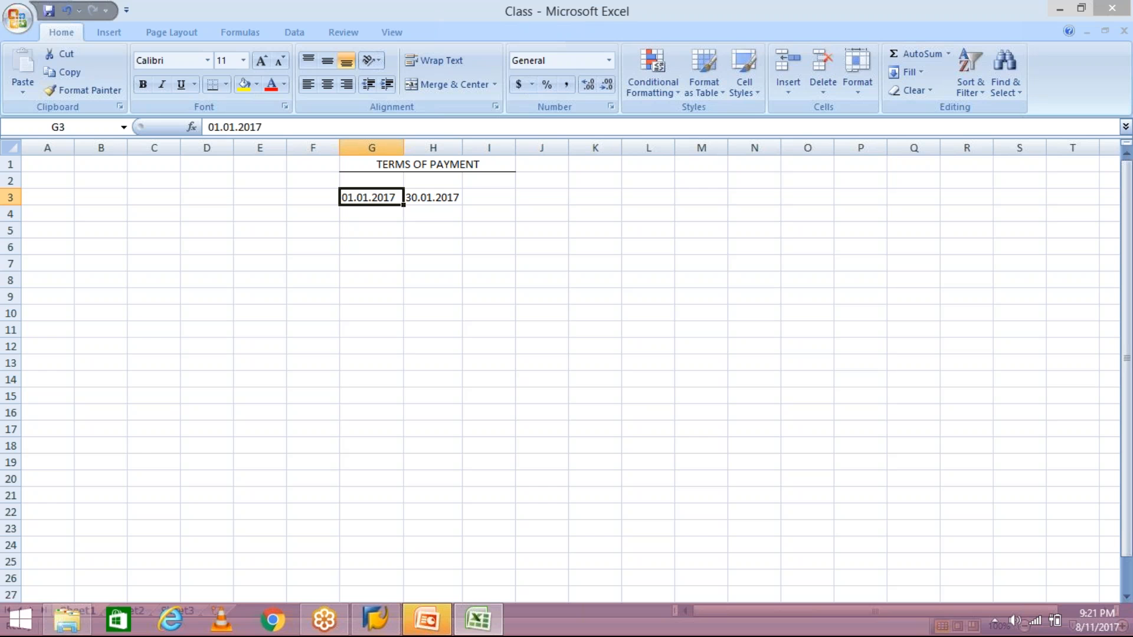
click(421, 197)
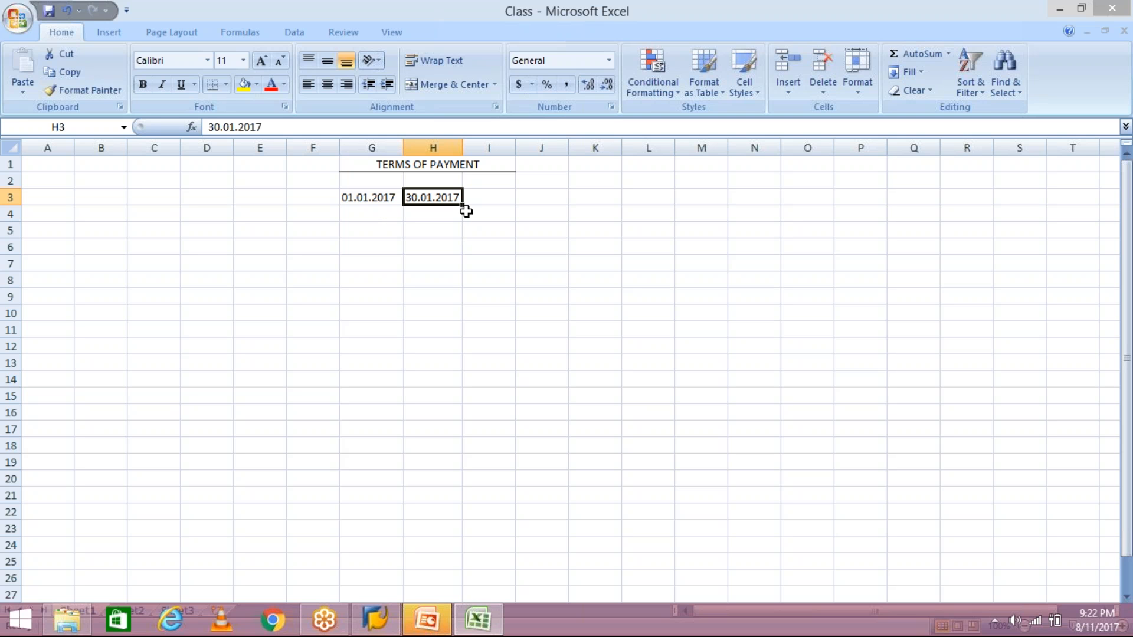
- Enter 15.01.2017 in I3, autofit column I, and put ND in J3
click(509, 199)
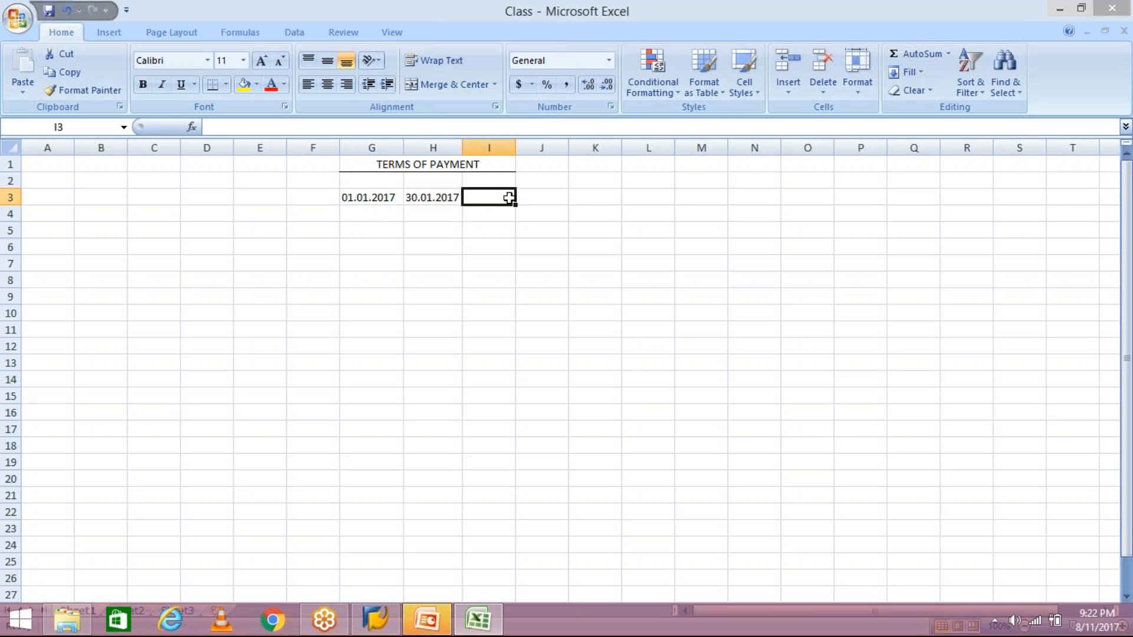
text(15)
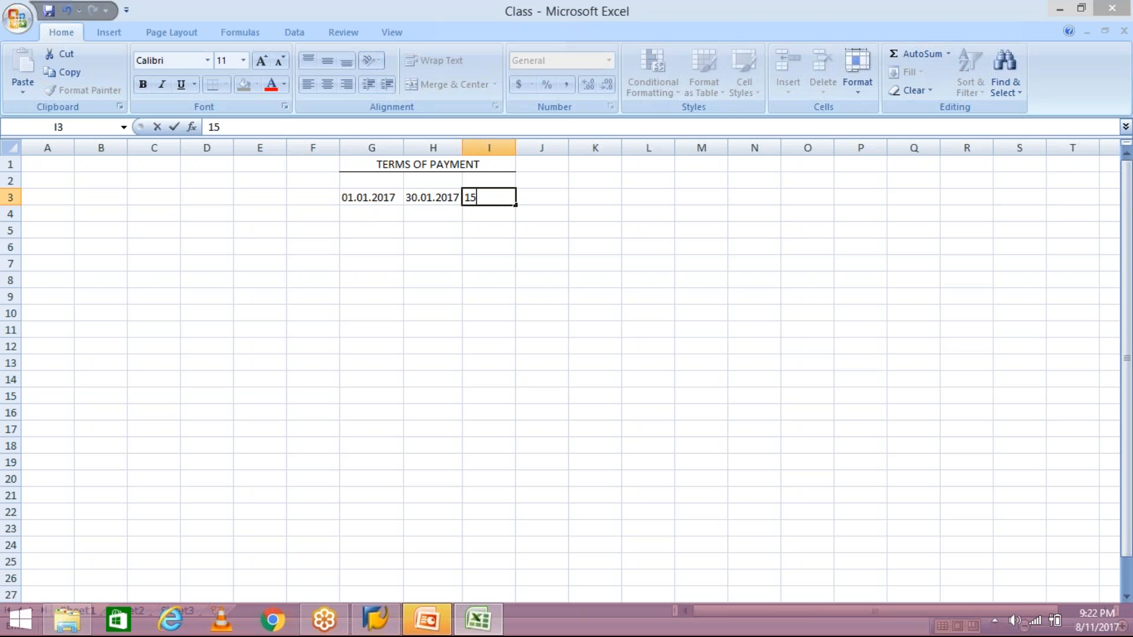
text(.01.2017)
key(Return)
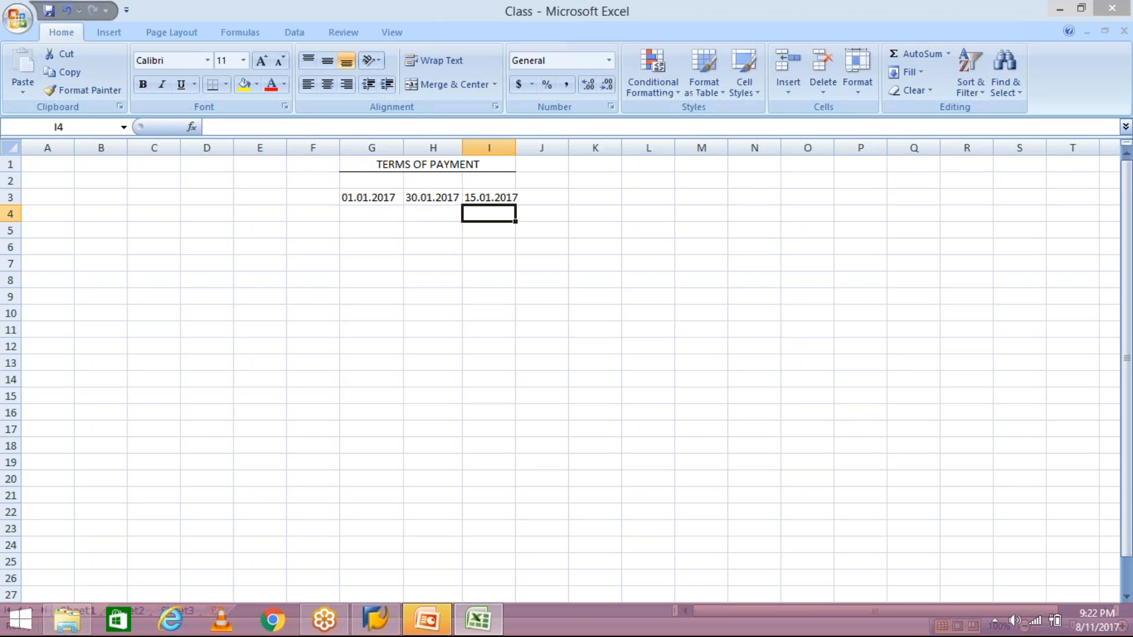
double_click(516, 148)
click(556, 197)
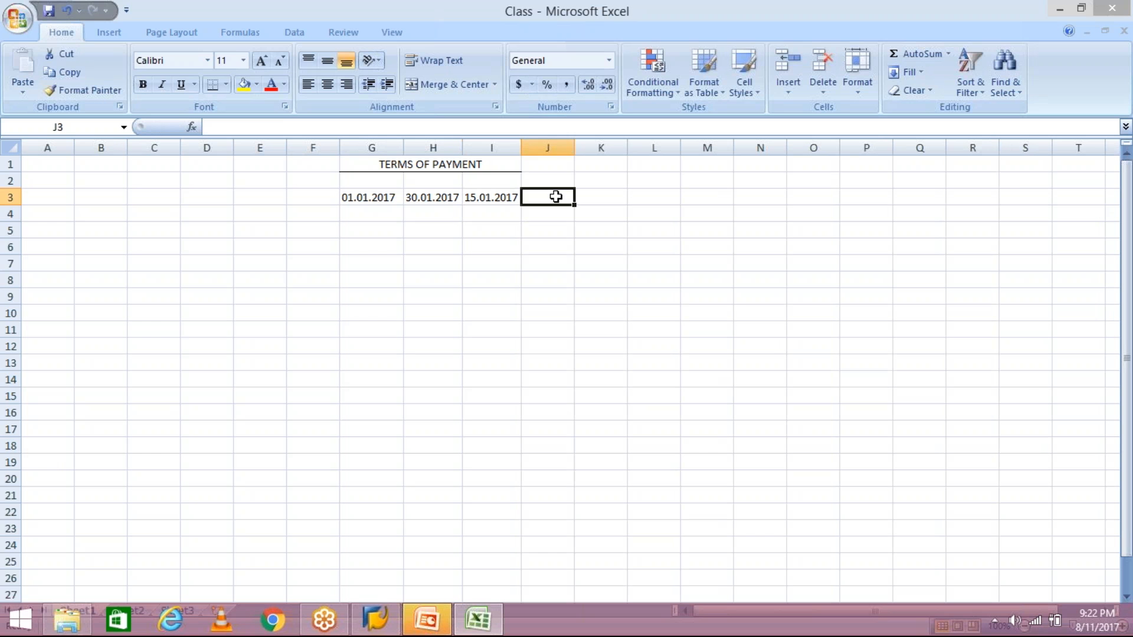
text(ND)
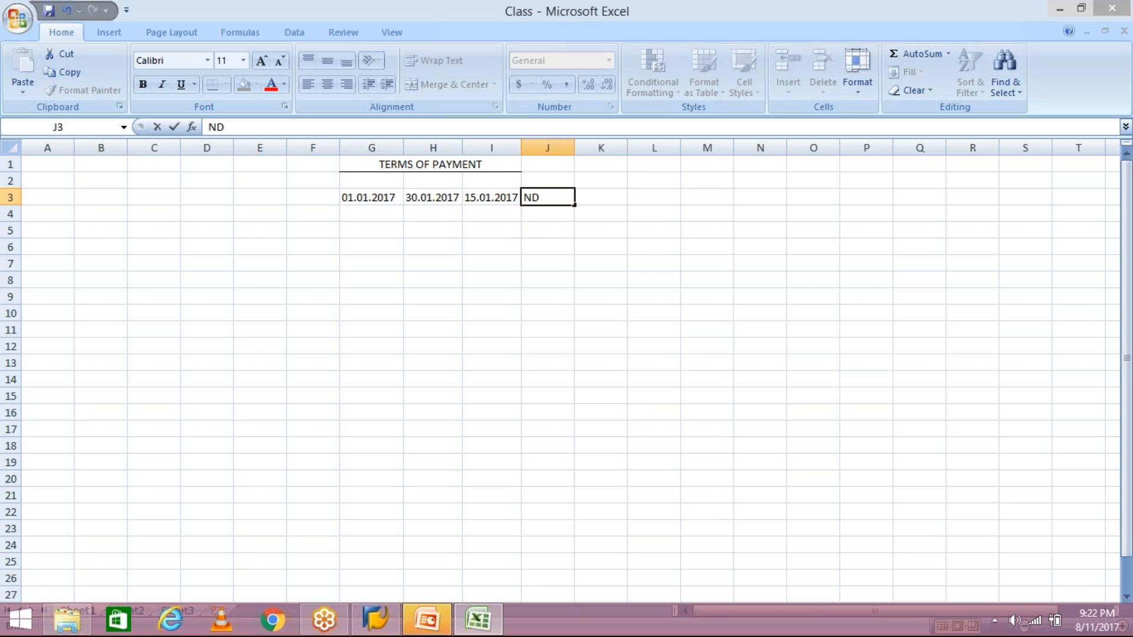
key(Return)
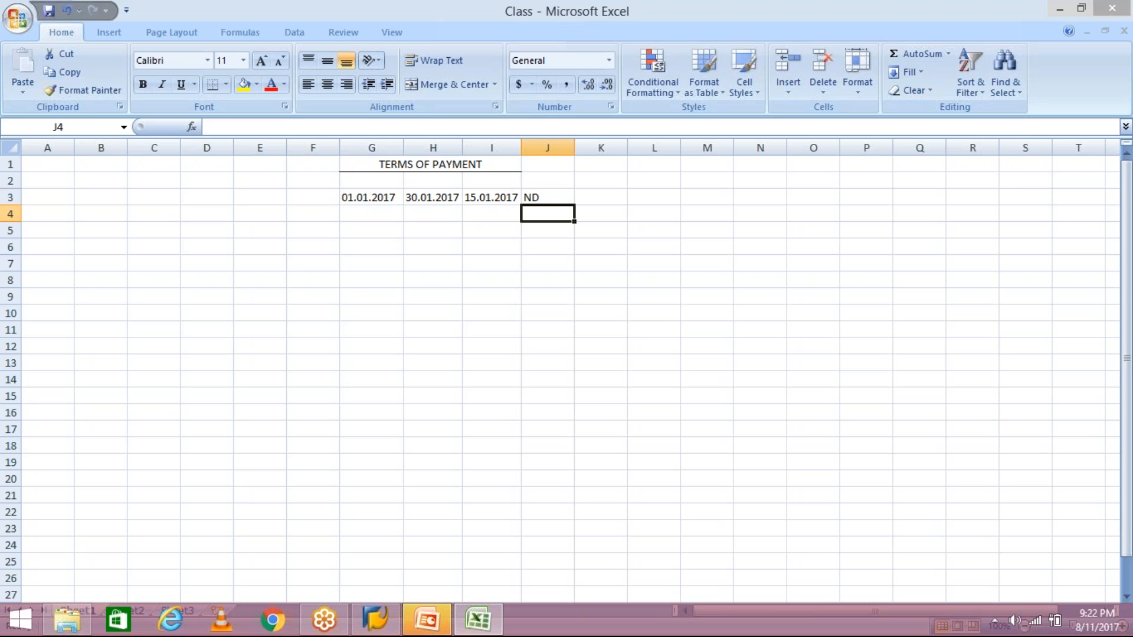
- Overwrite I3 with 30.01.2017 and replace ND in J3 with DUE
click(494, 199)
text(30)
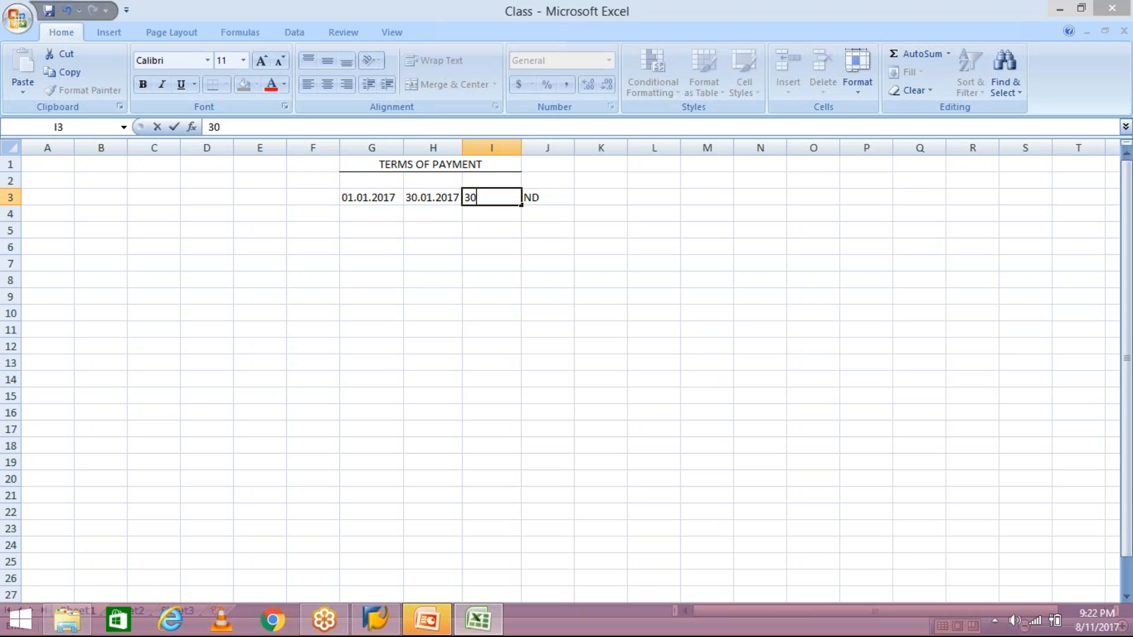
text(.01.2017)
click(563, 197)
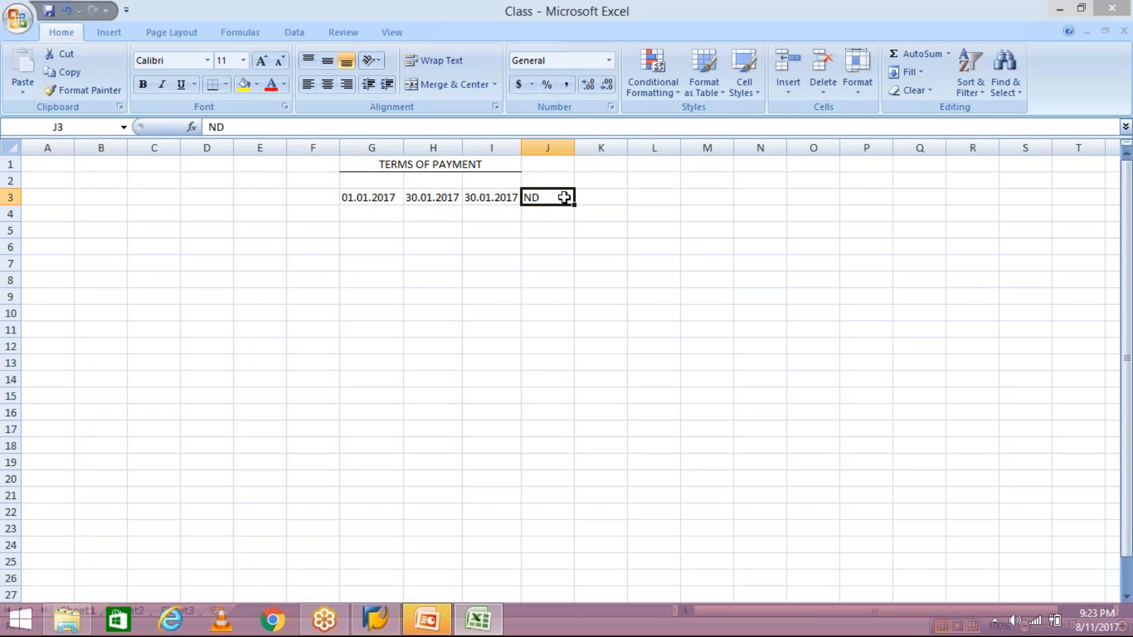
text(DUE)
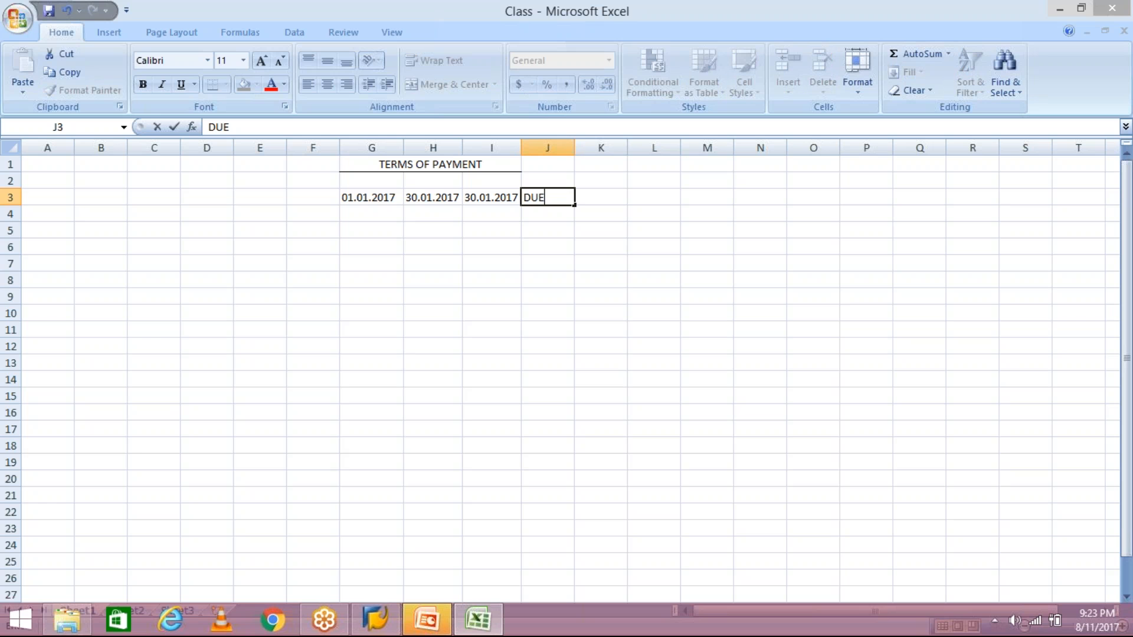
key(Return)
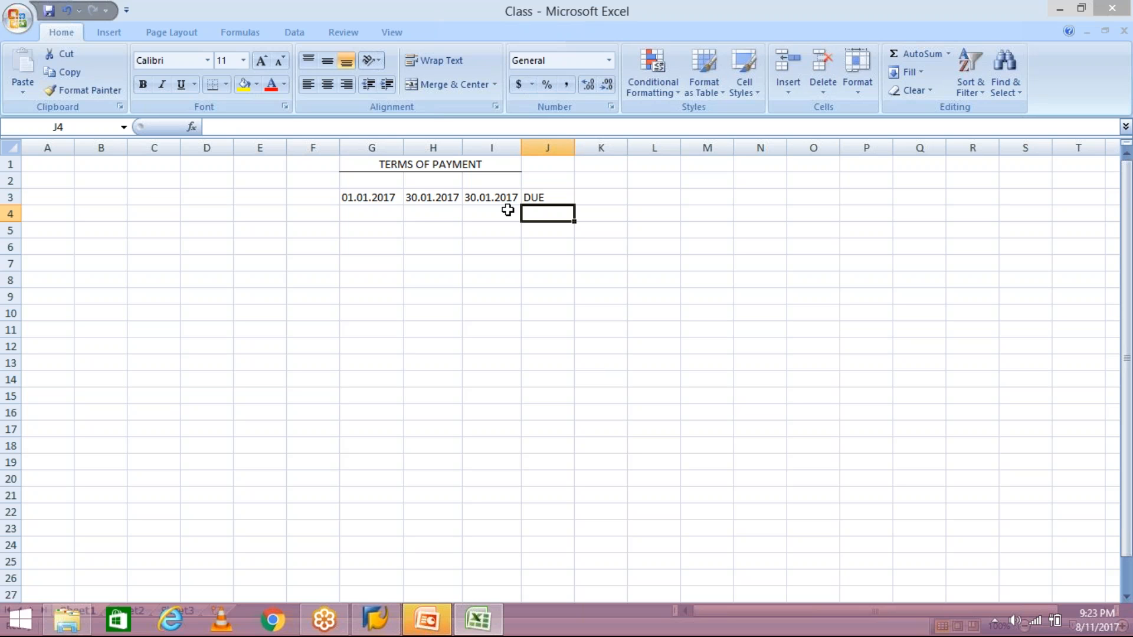
- Change I3 to 31.01.2017 and replace DUE in J3 with OD
click(483, 195)
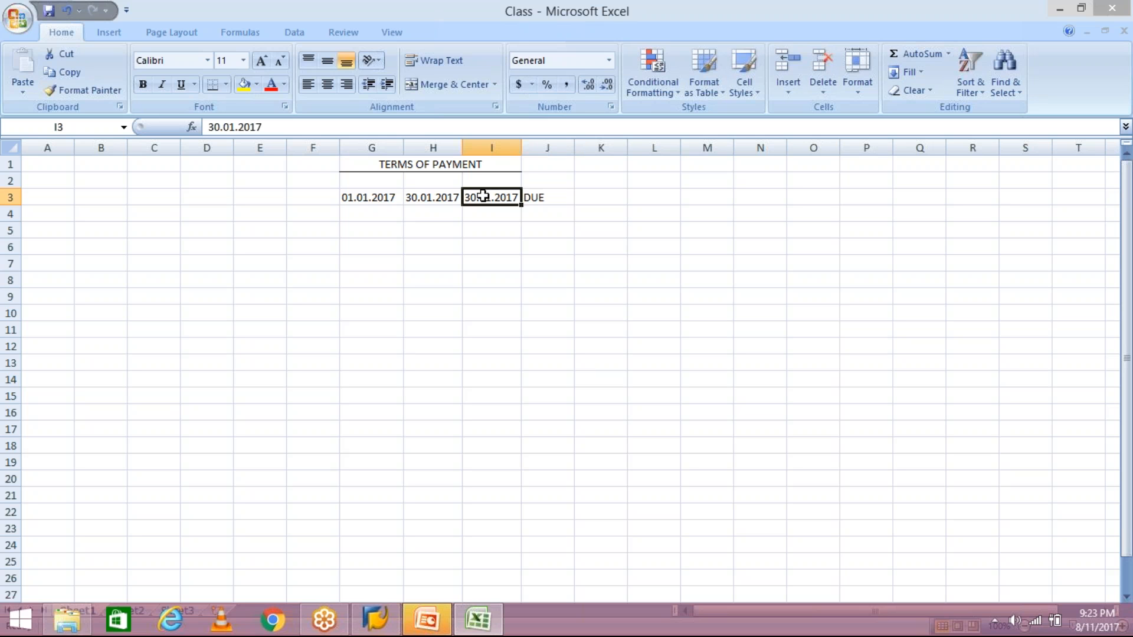
text(31.0)
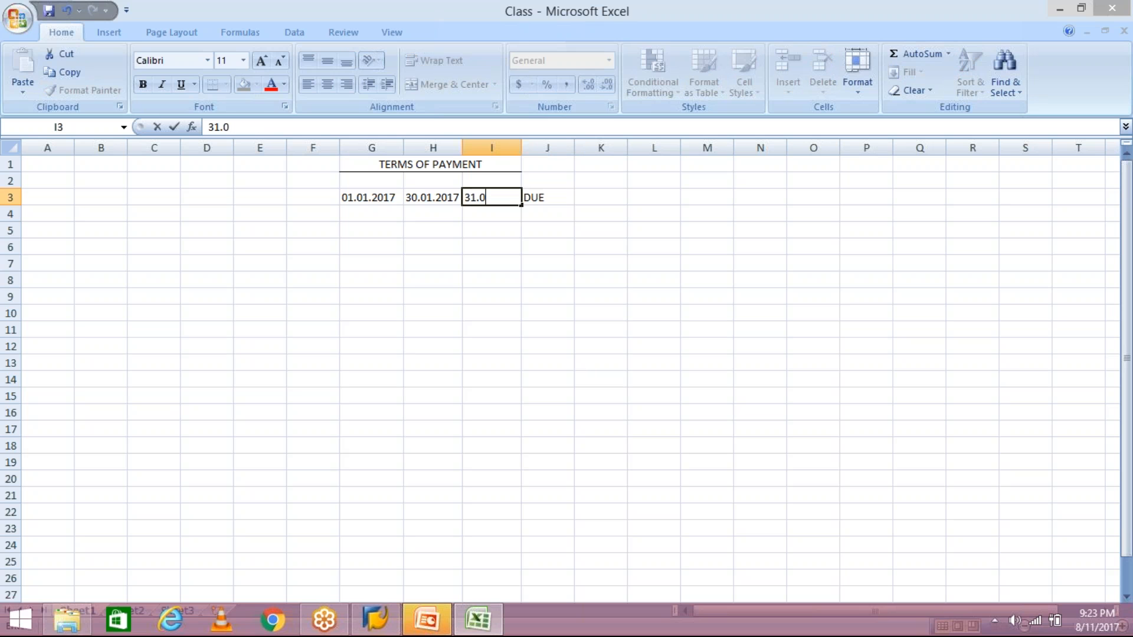
text(1.2017)
click(547, 197)
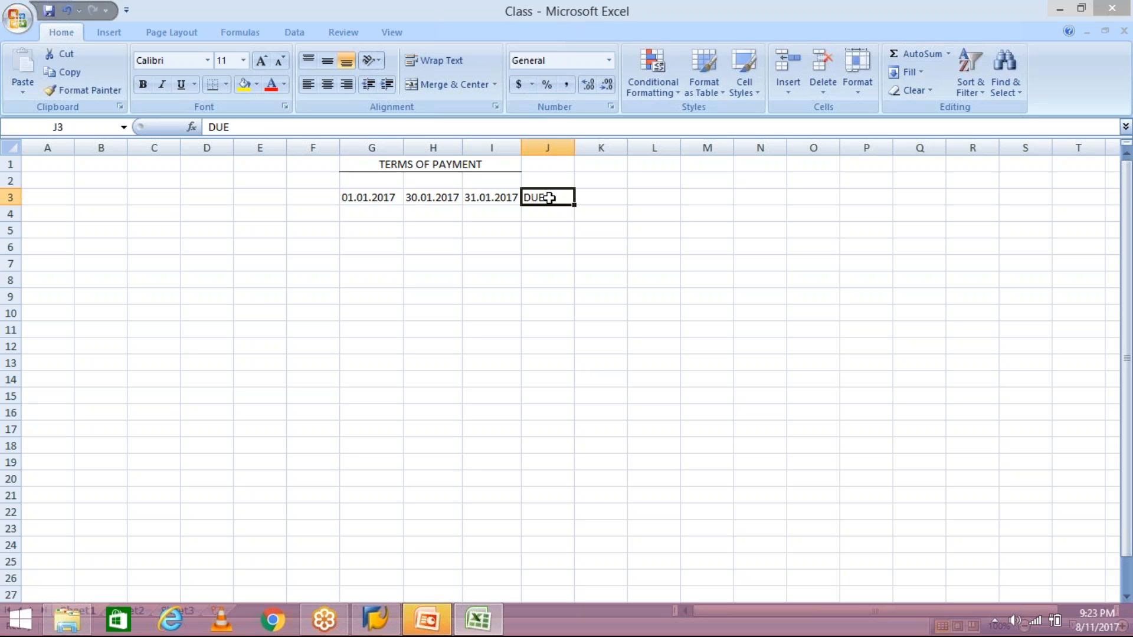
text(OD)
key(Return)
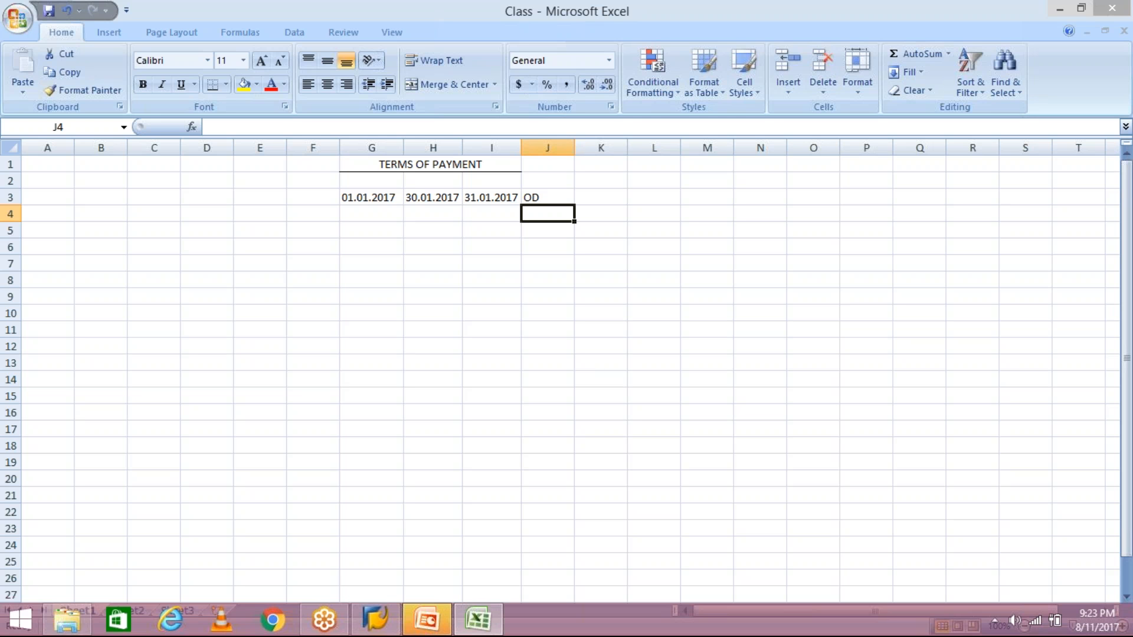
key(Up)
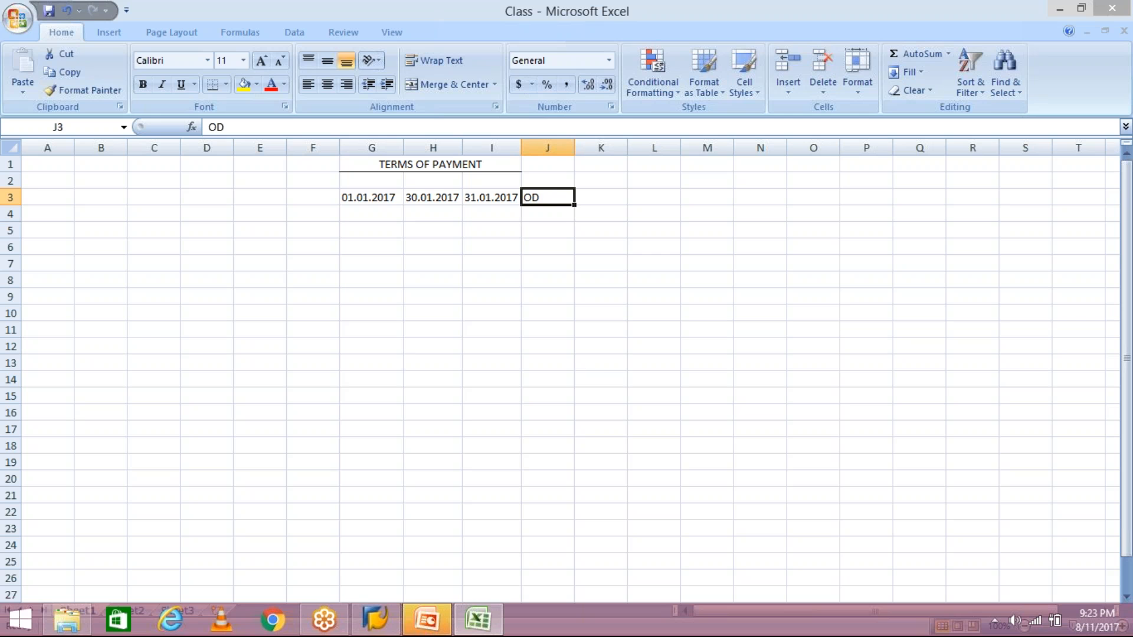
click(593, 201)
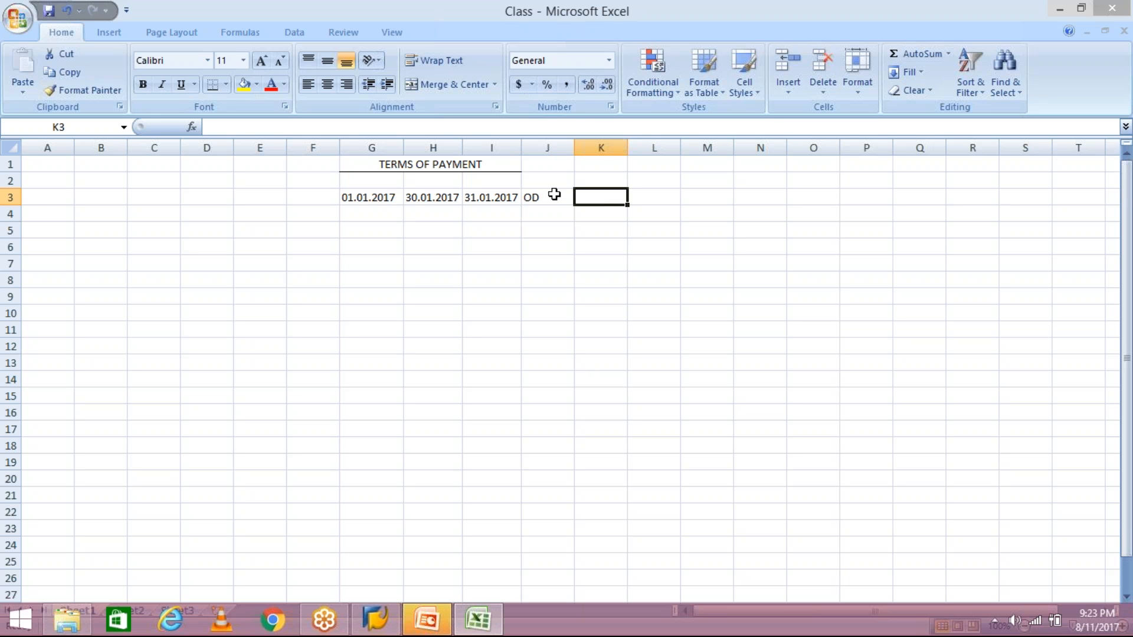
click(554, 194)
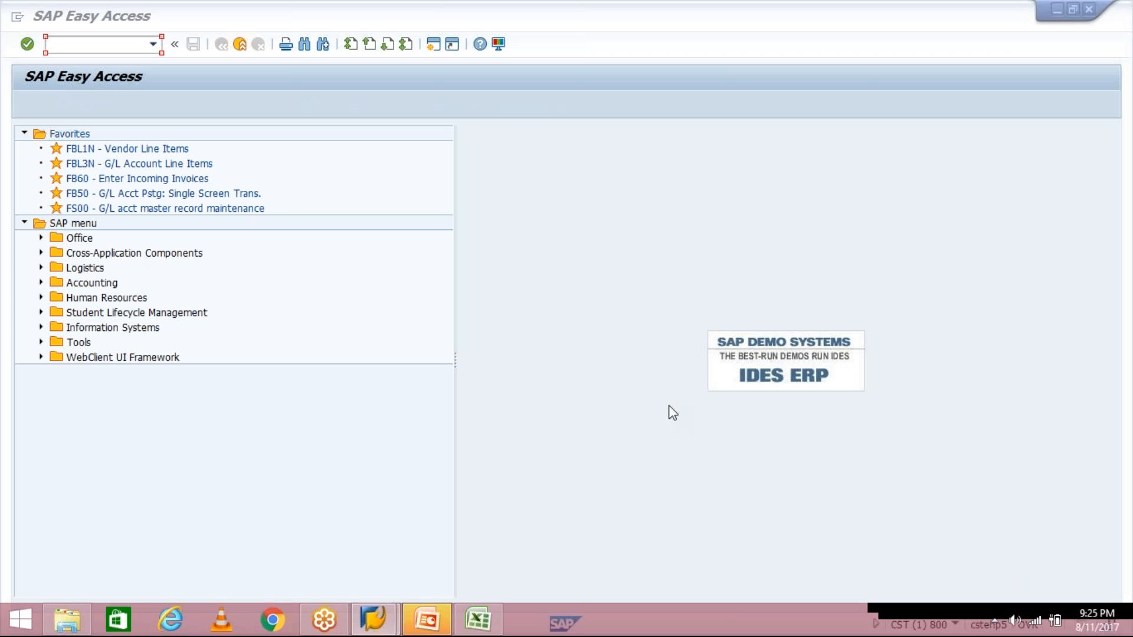
- Run transaction FBL1 to reach the Vendor Line Item Display selection screen
click(120, 45)
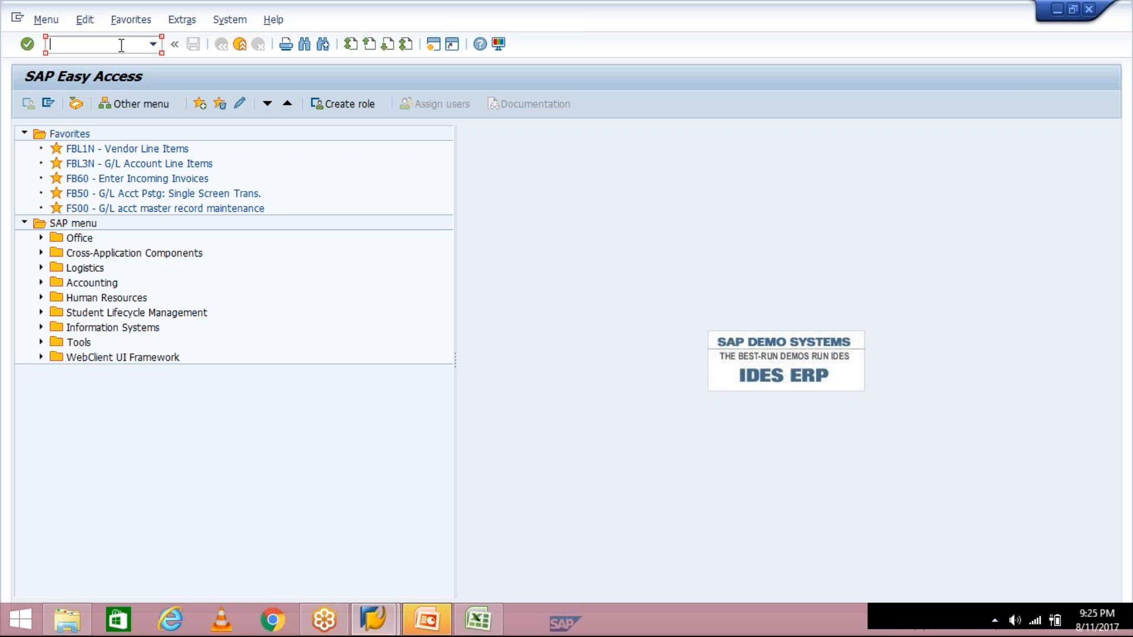
text(fbl1n)
key(Return)
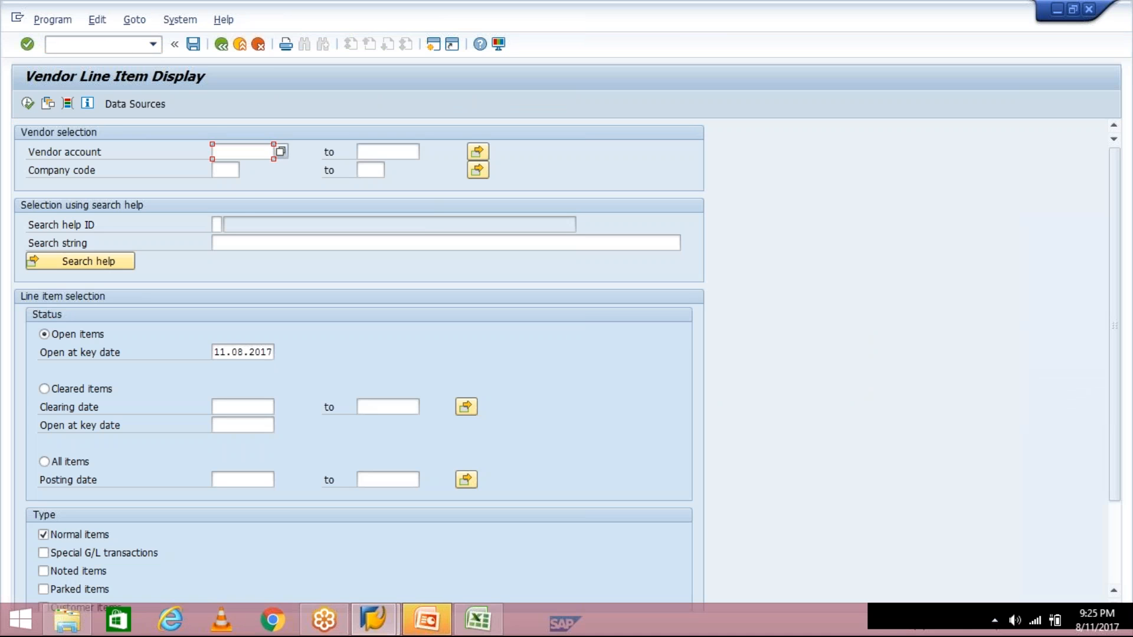
click(227, 170)
- Set company code TM04, choose All items, and execute the vendor line item report
click(227, 199)
key(BackSpace)
text(4)
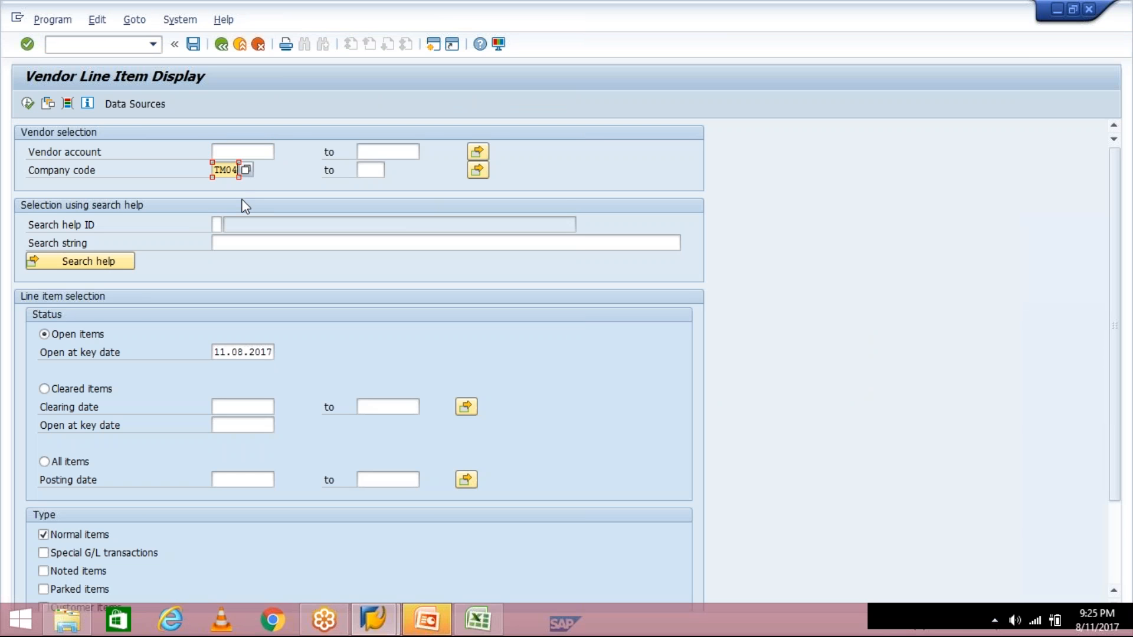
click(44, 461)
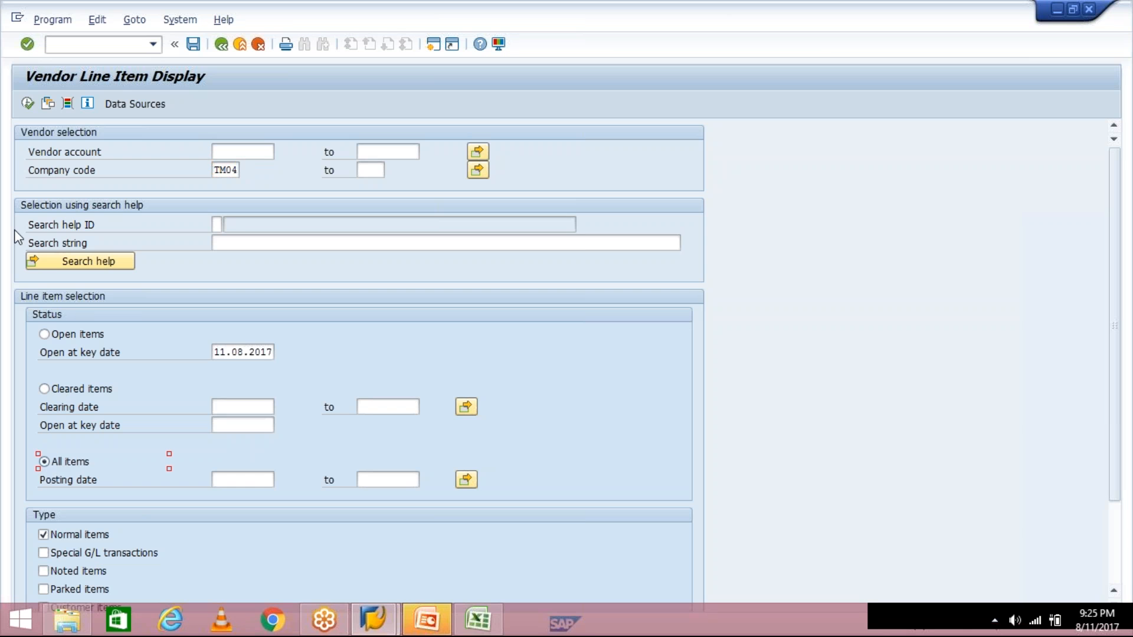
click(27, 105)
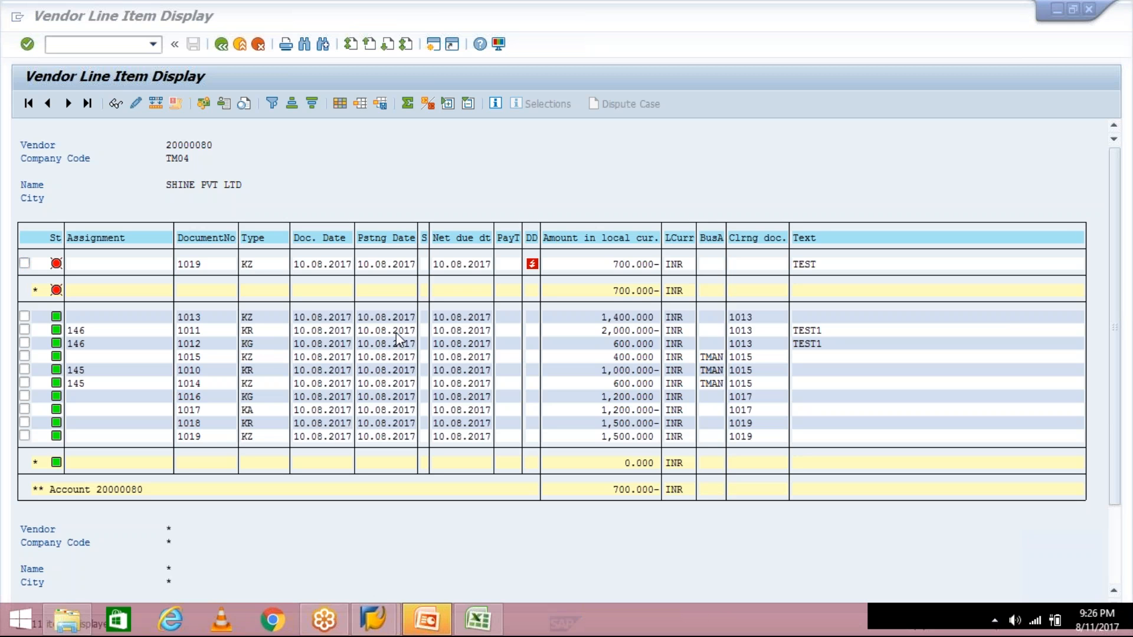
click(310, 328)
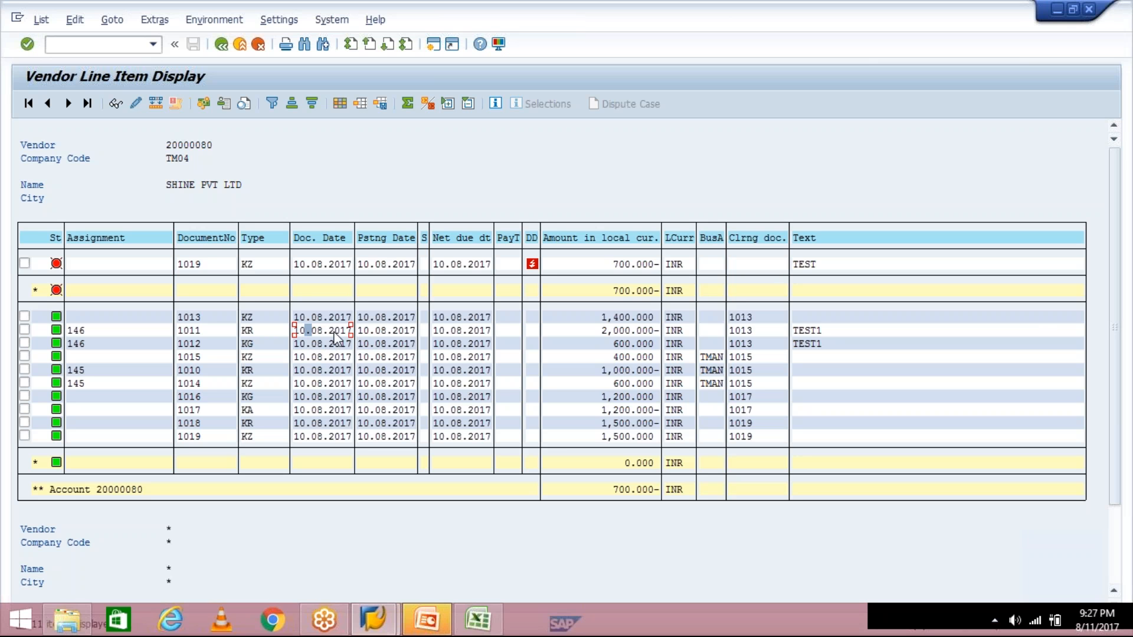
click(394, 332)
click(438, 332)
- Check the 31.01.2017 date in I3 in Excel, then return to SAP's Vendor Line Item Display
click(485, 622)
click(546, 329)
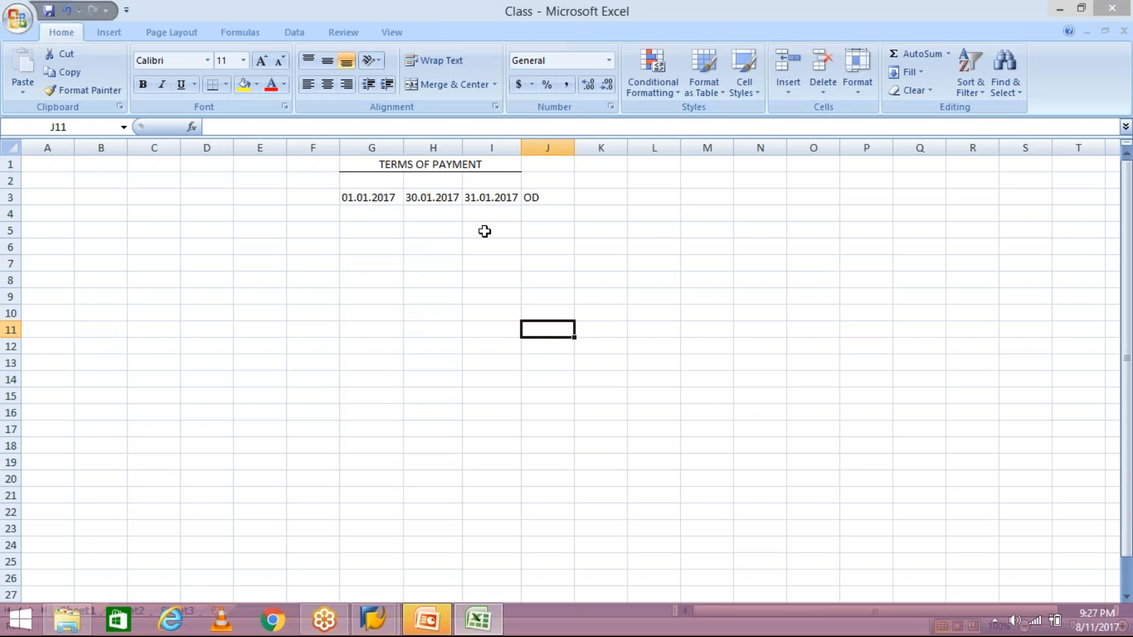
click(490, 198)
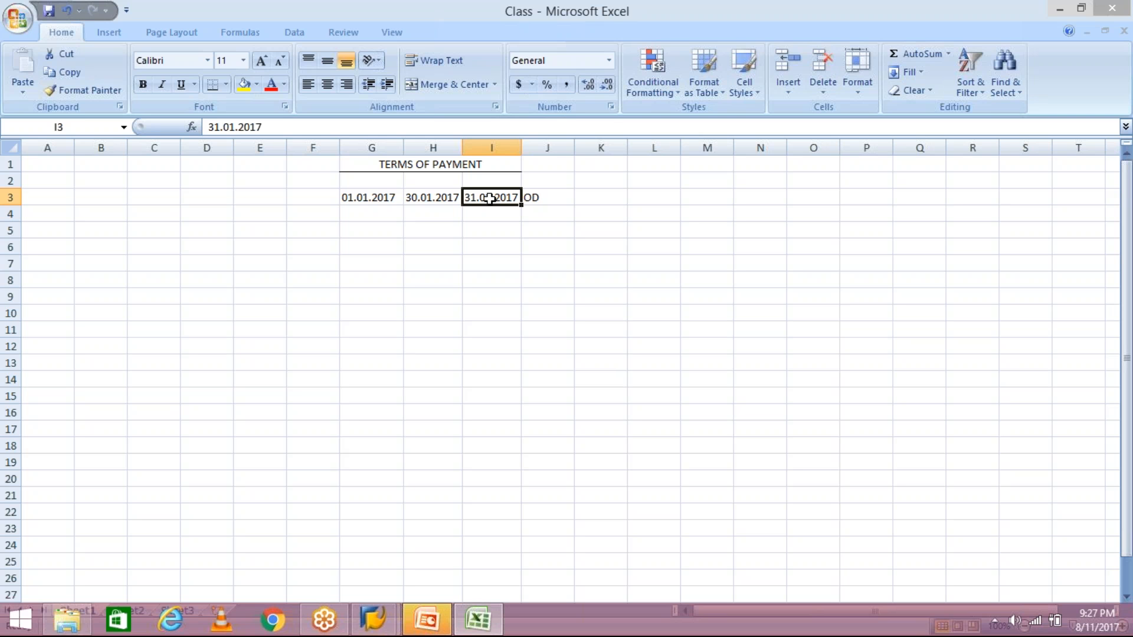
click(375, 621)
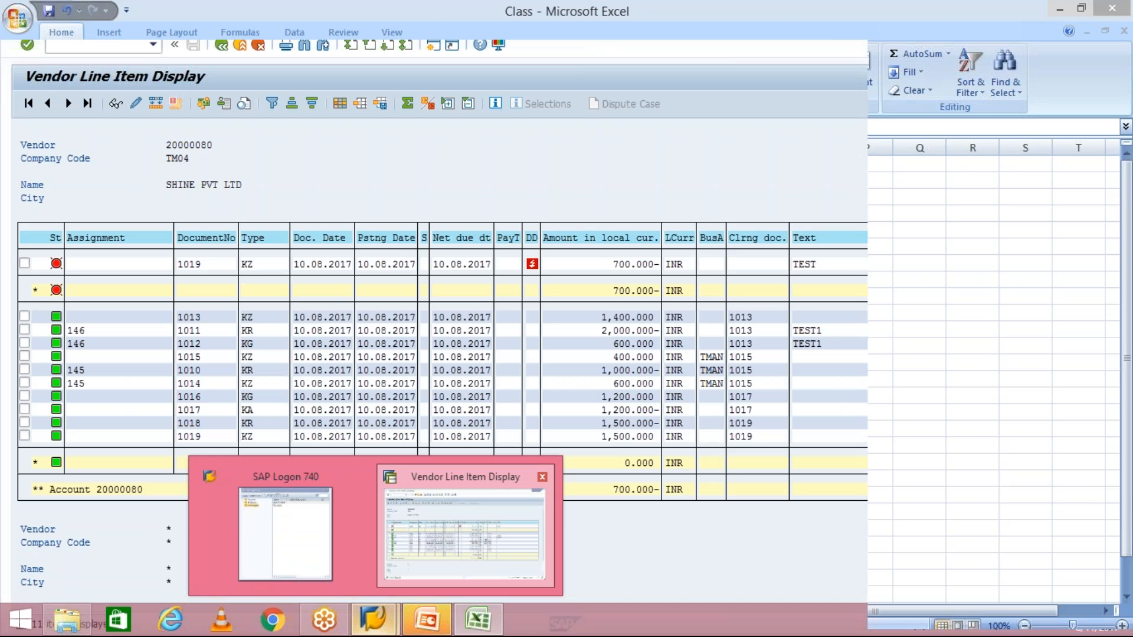
click(471, 561)
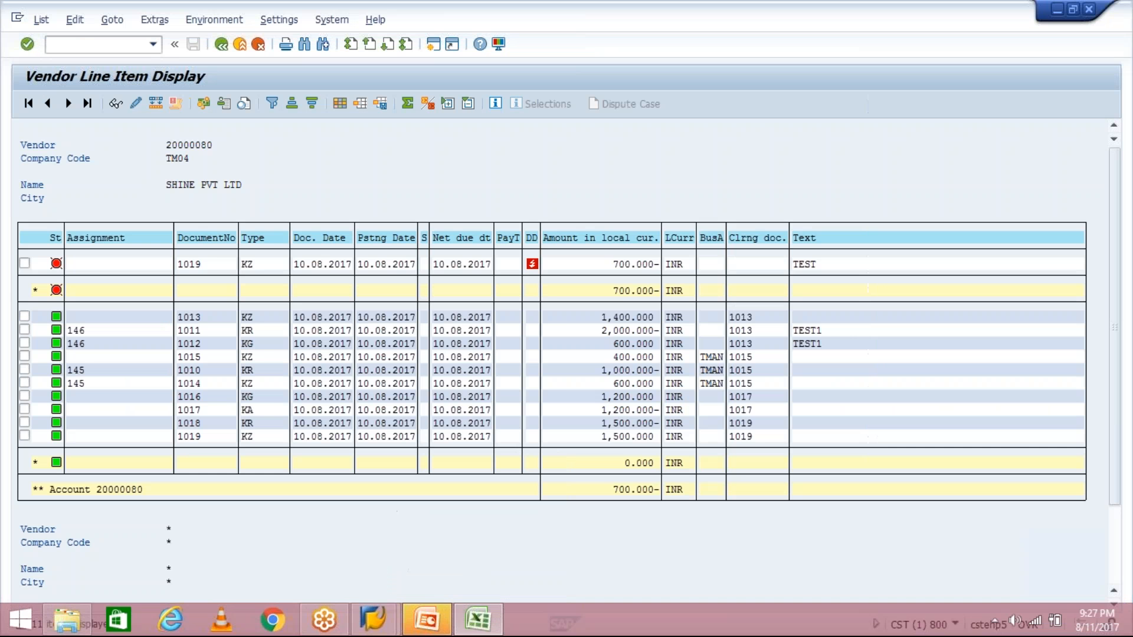
- Create a new SAP session and run transaction OBB8
click(433, 44)
text(OBB8)
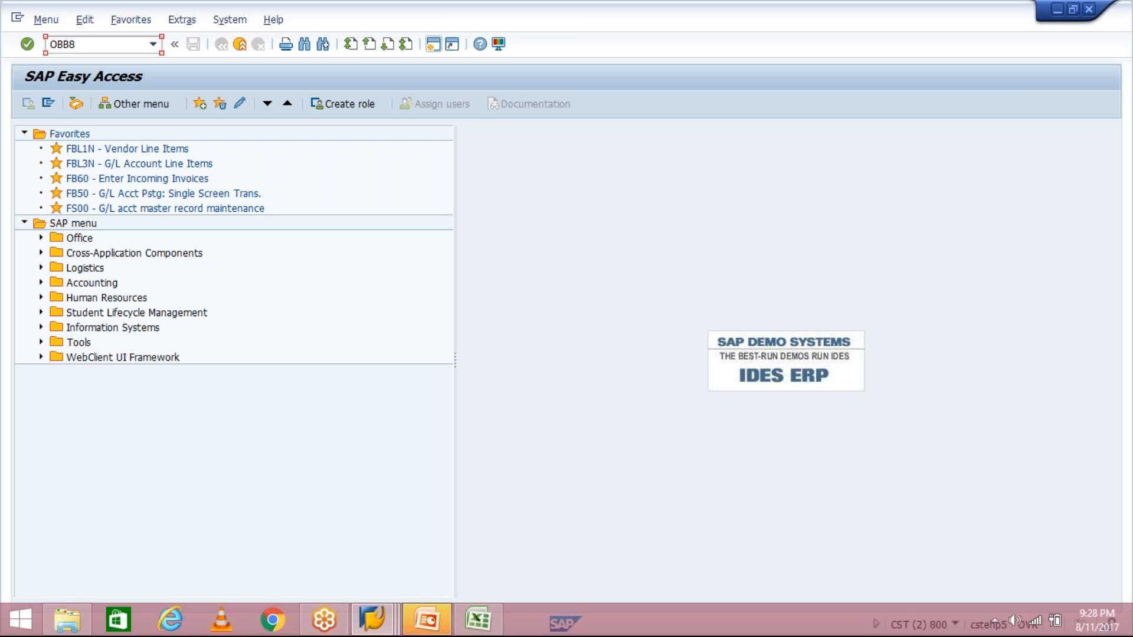
key(Return)
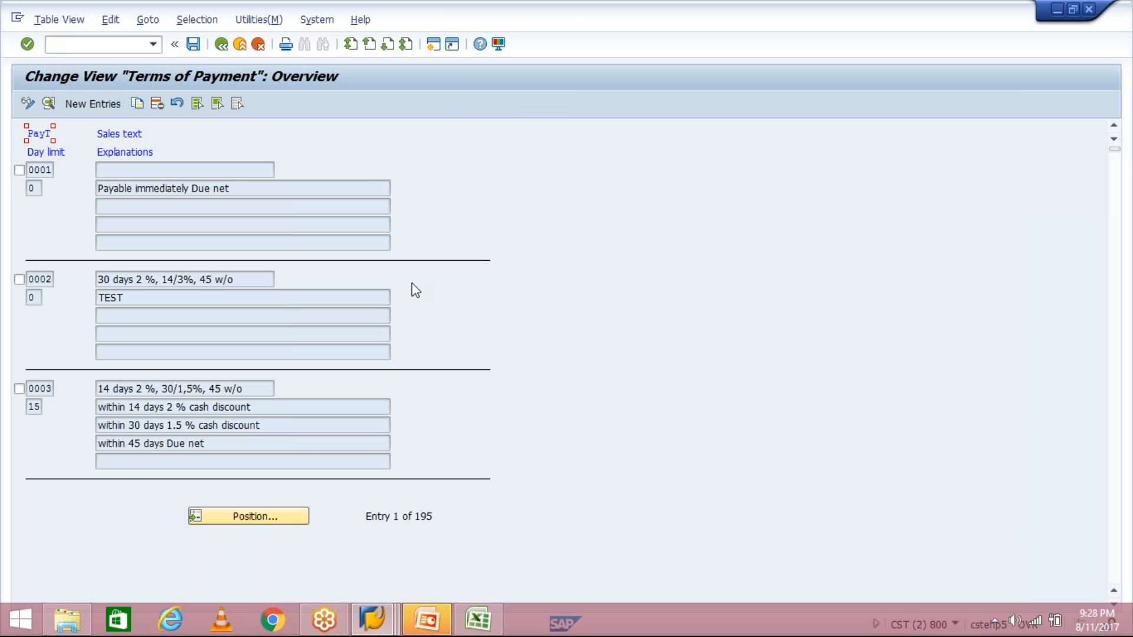
- Start a new payment terms entry, decline cancelling it, and enter key TM30
click(93, 105)
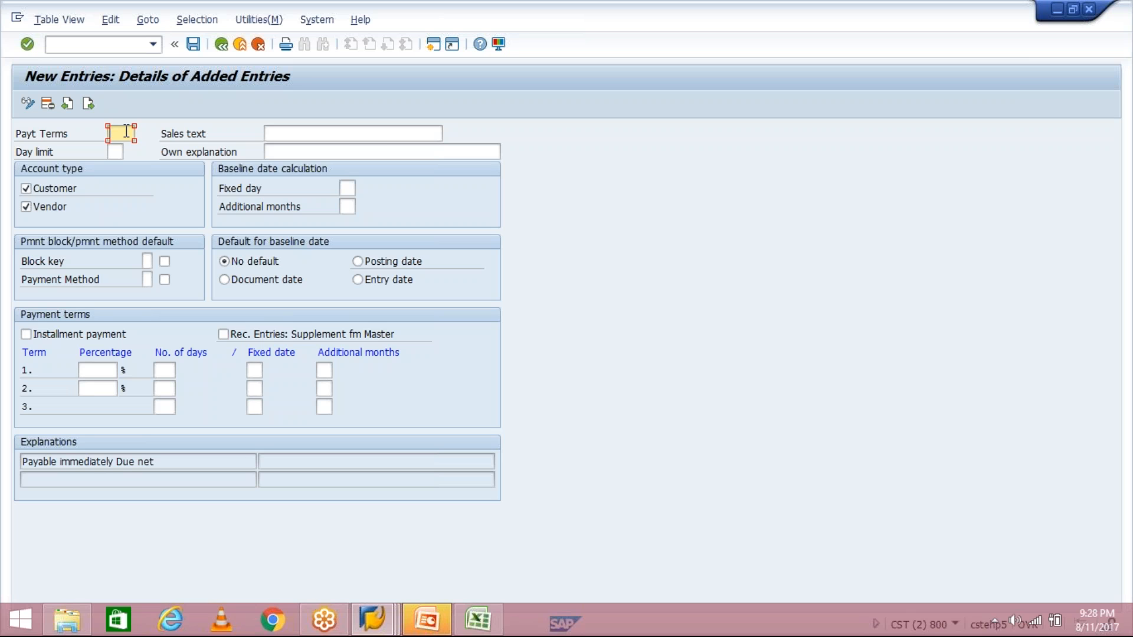
text(T)
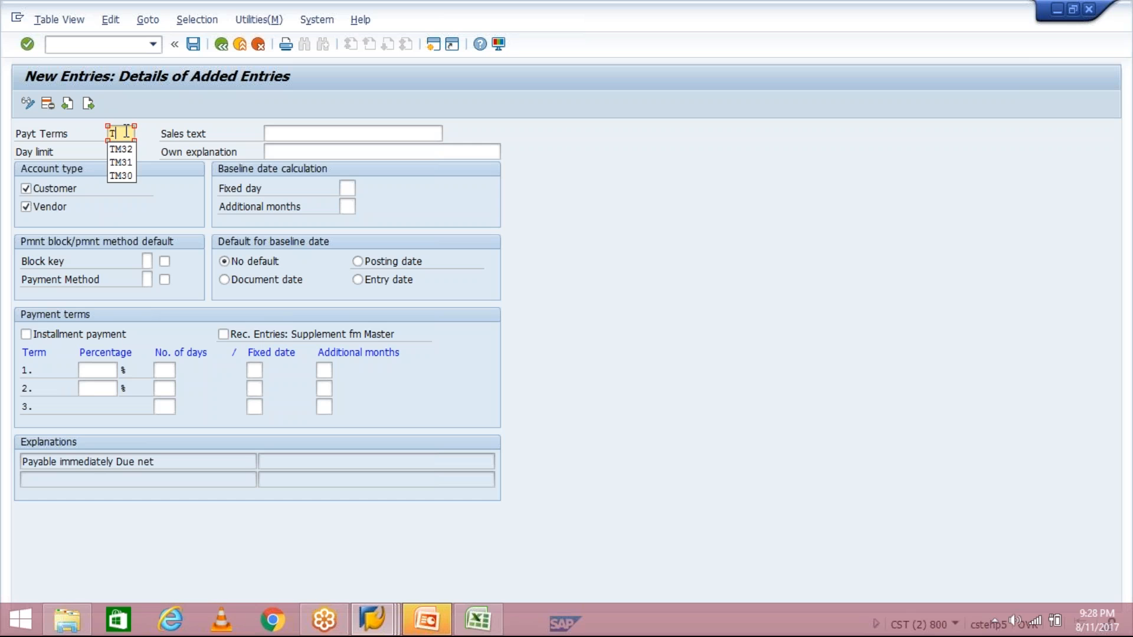
click(261, 50)
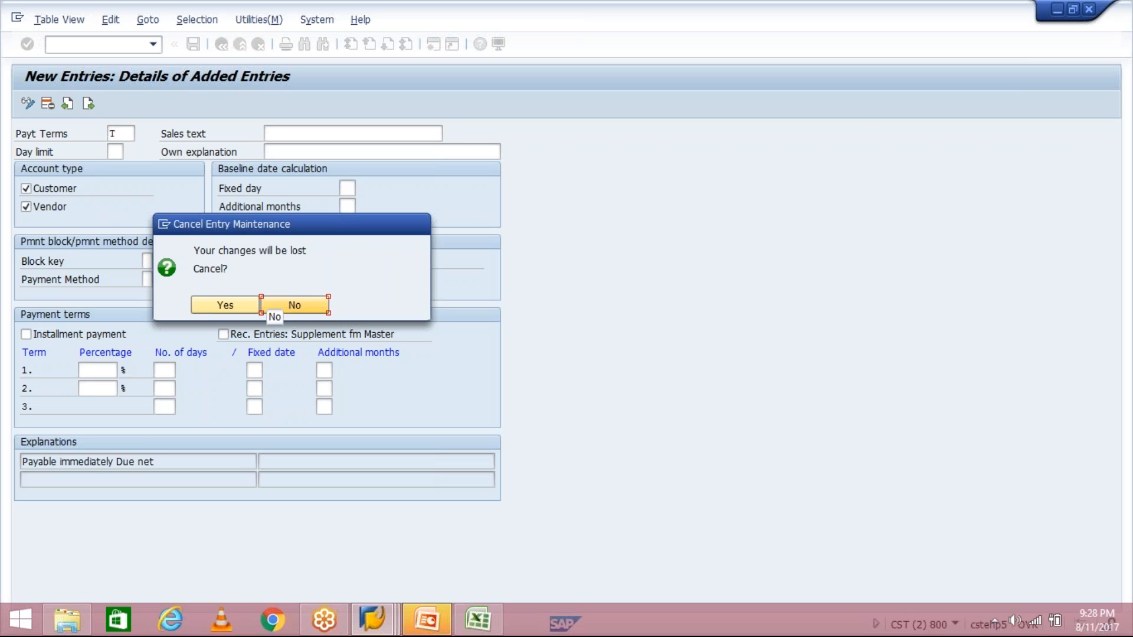
click(283, 306)
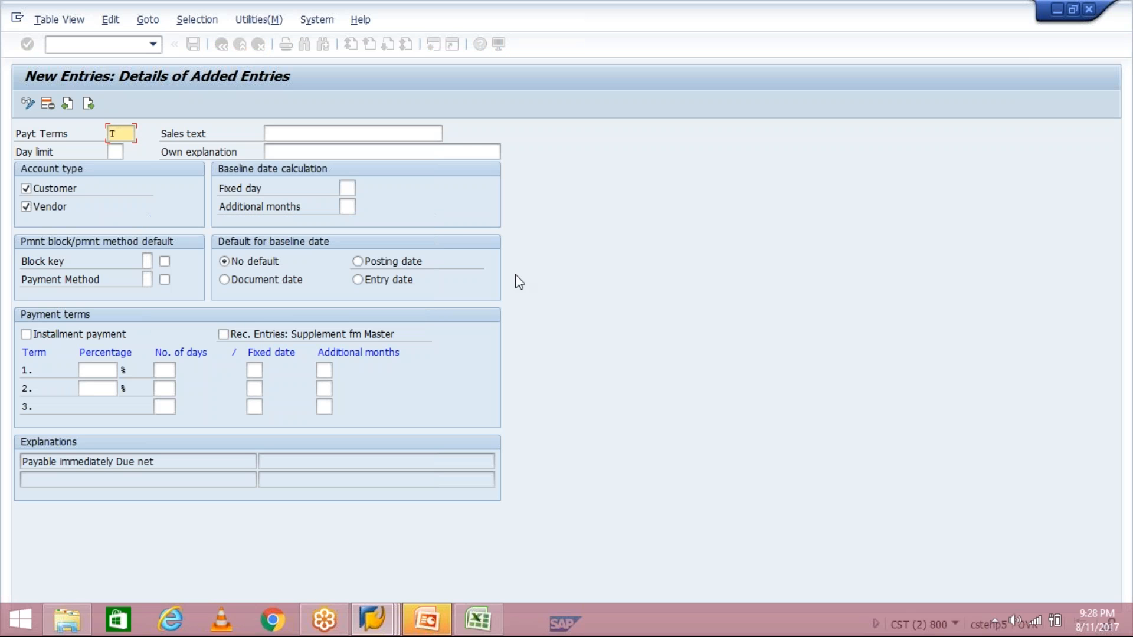
text(TM30)
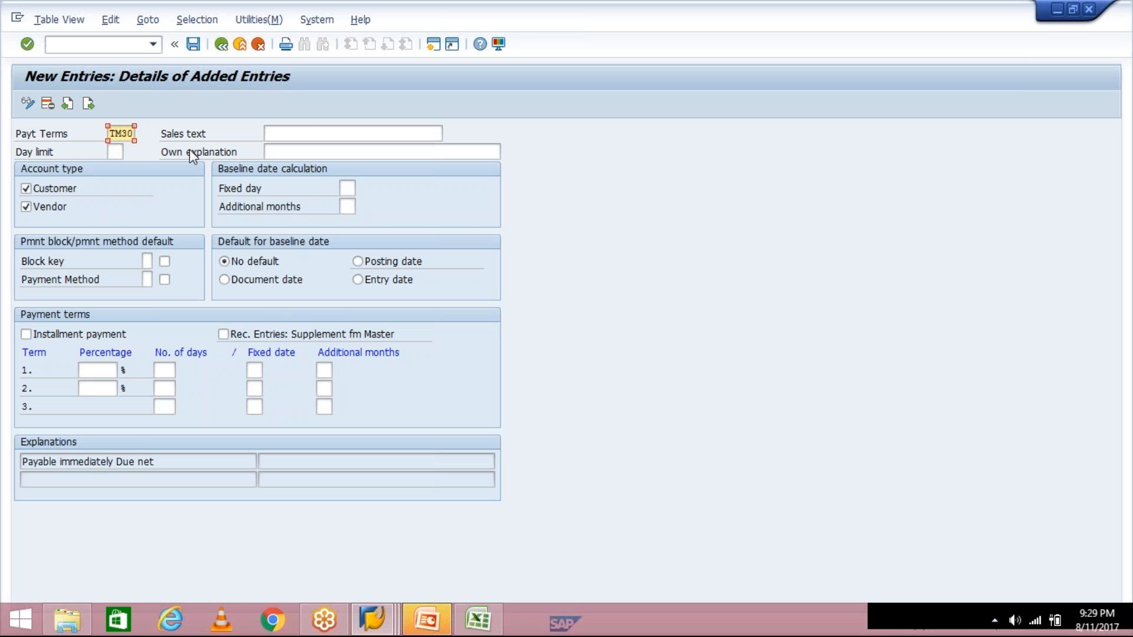
click(312, 135)
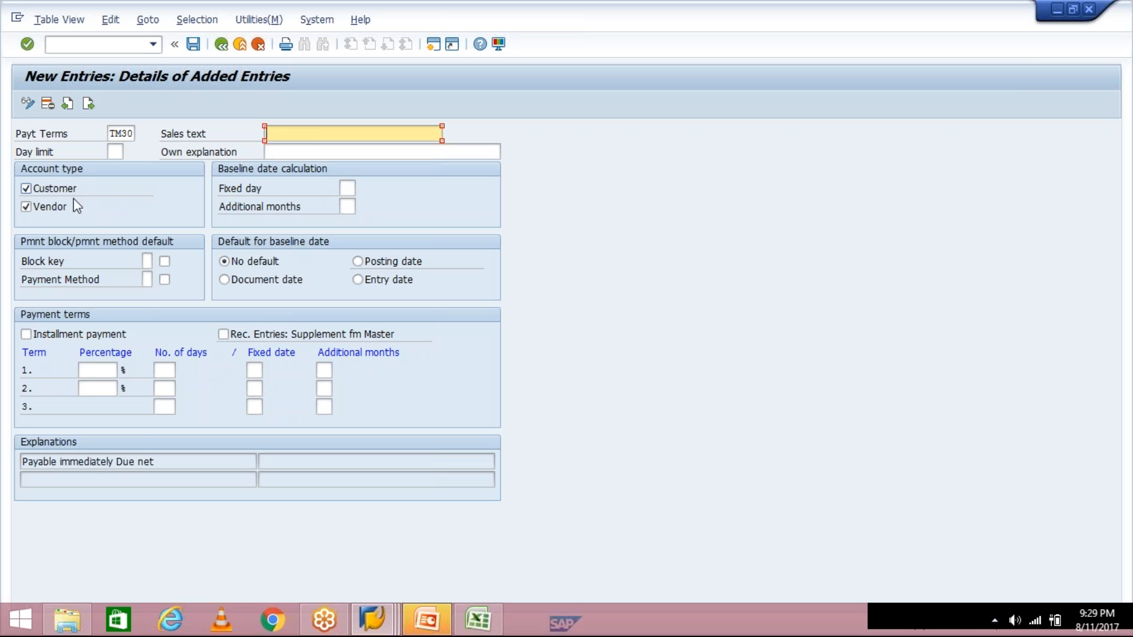
click(25, 188)
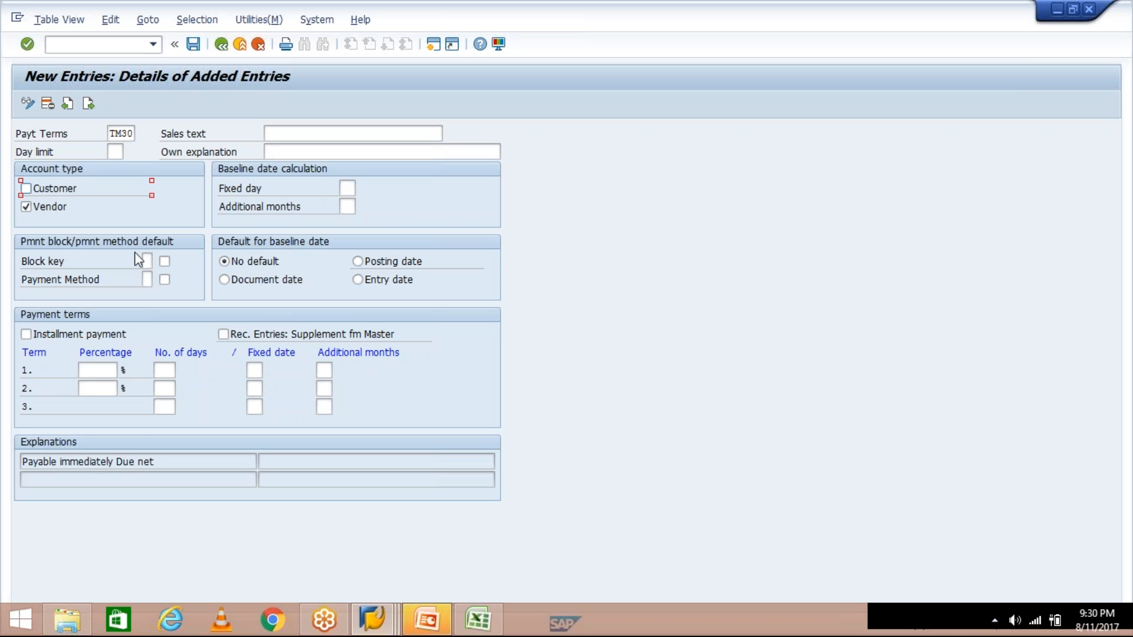
click(30, 207)
click(31, 189)
click(27, 210)
click(1125, 425)
click(696, 341)
click(493, 628)
- Compare the 01.01.2017 start date in G3 with 30.01.2017 in H3
click(365, 200)
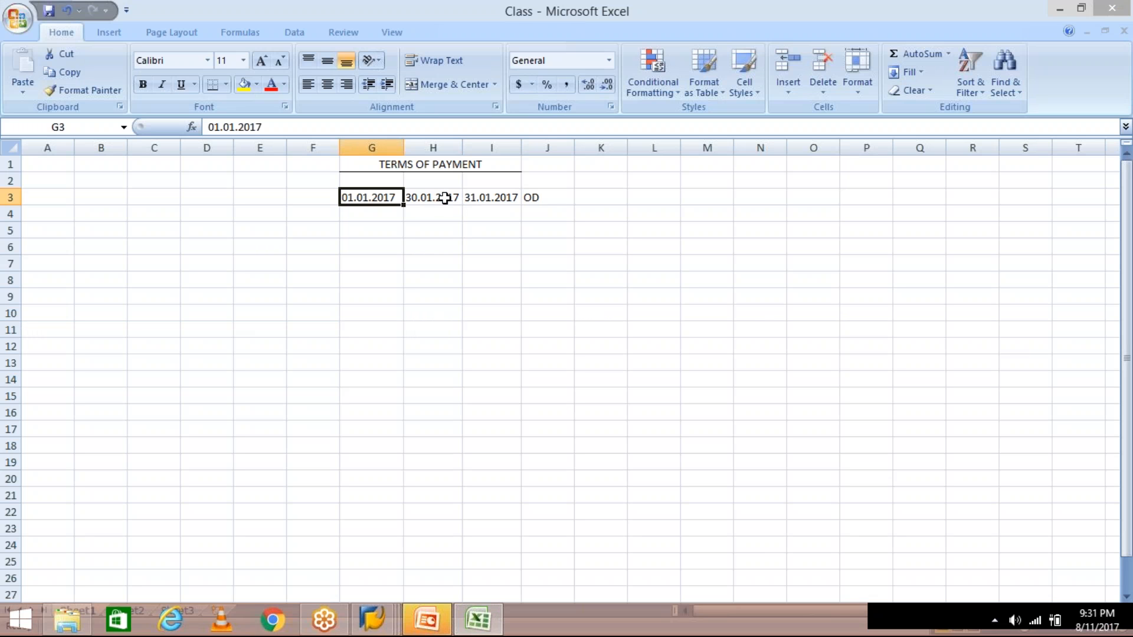
click(444, 198)
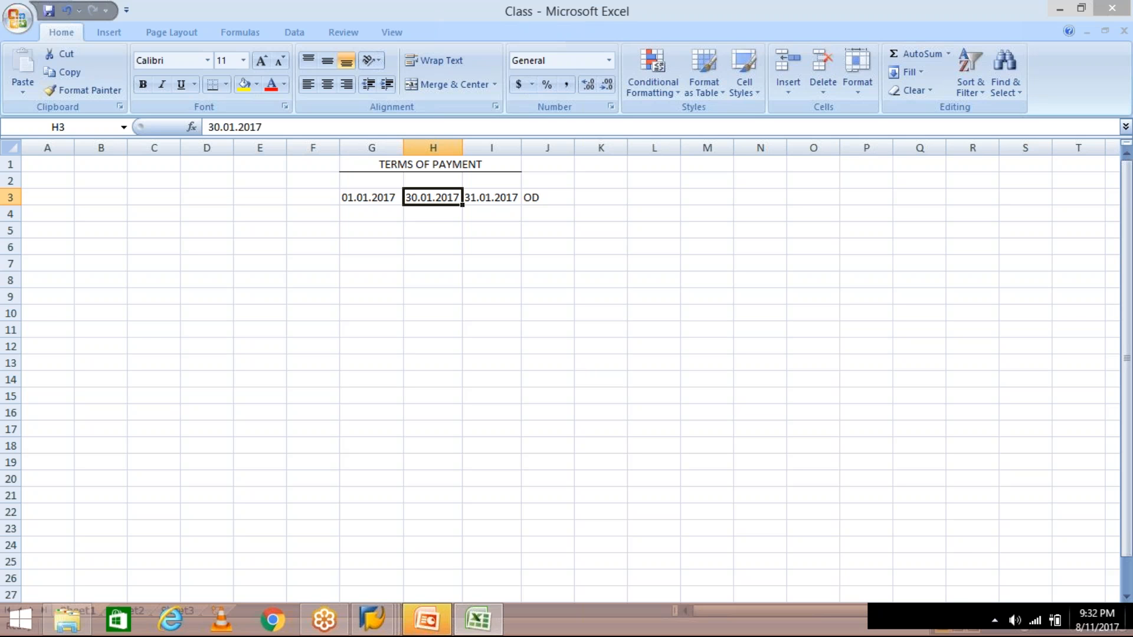
- Return to the new TM30 entry and select its key, term 1 days and 'Payable immediately Due net' explanation
click(384, 615)
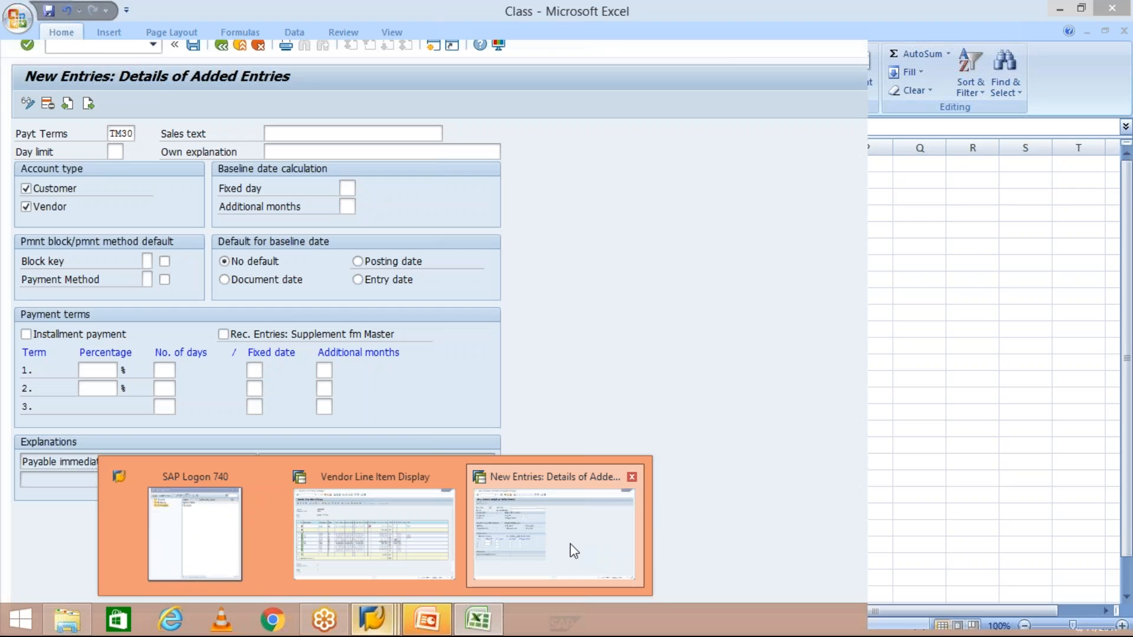
click(570, 543)
double_click(108, 133)
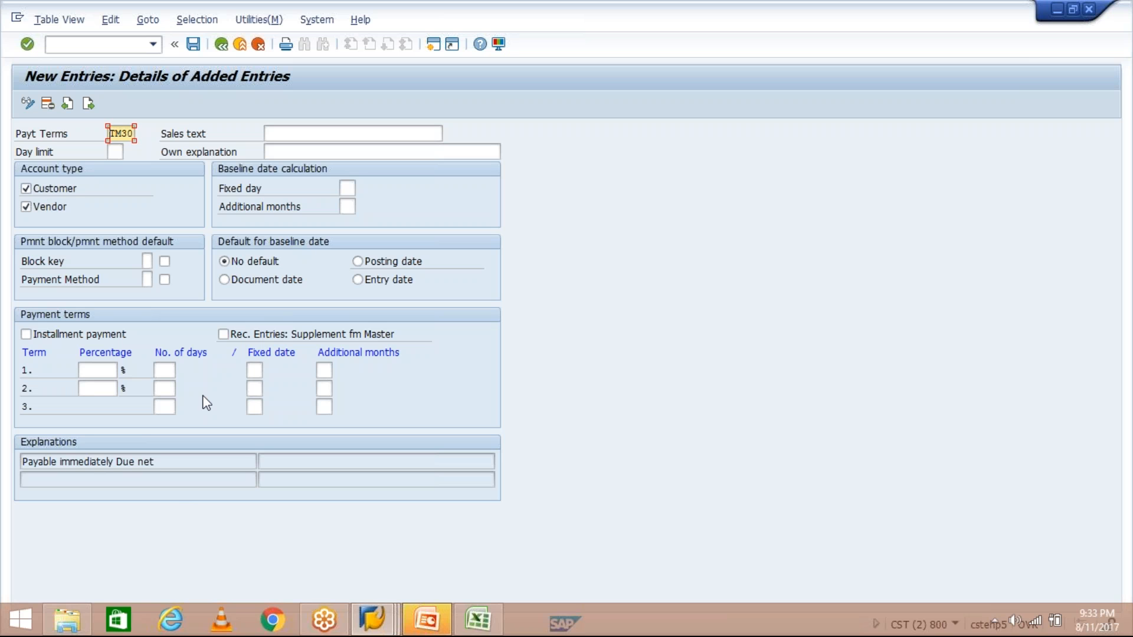
click(162, 366)
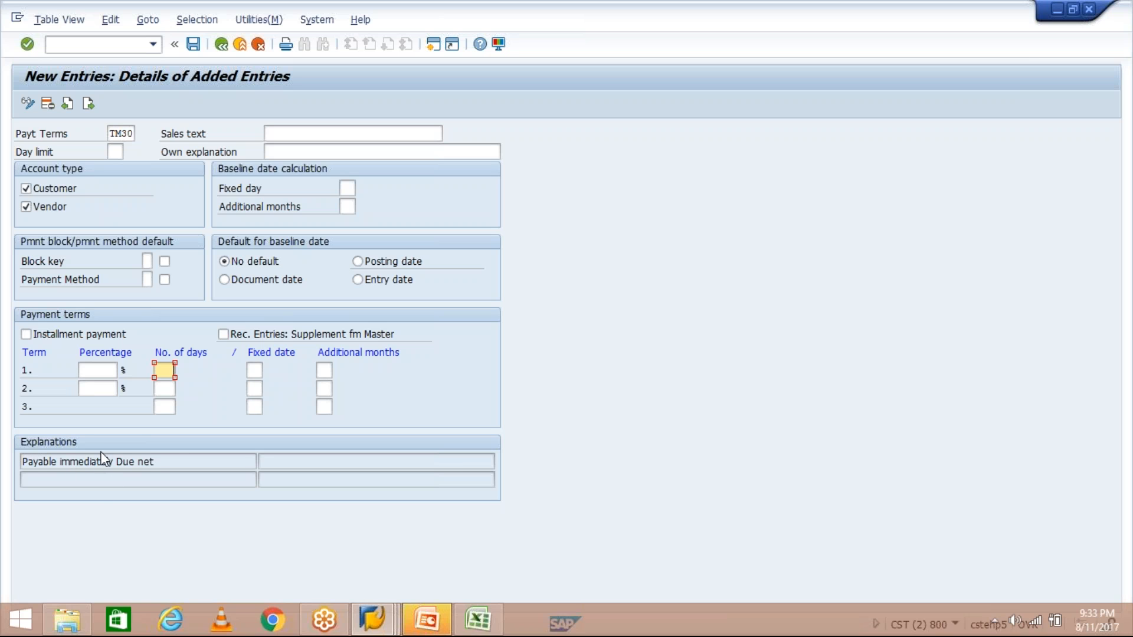
click(171, 460)
drag(171, 461, 21, 461)
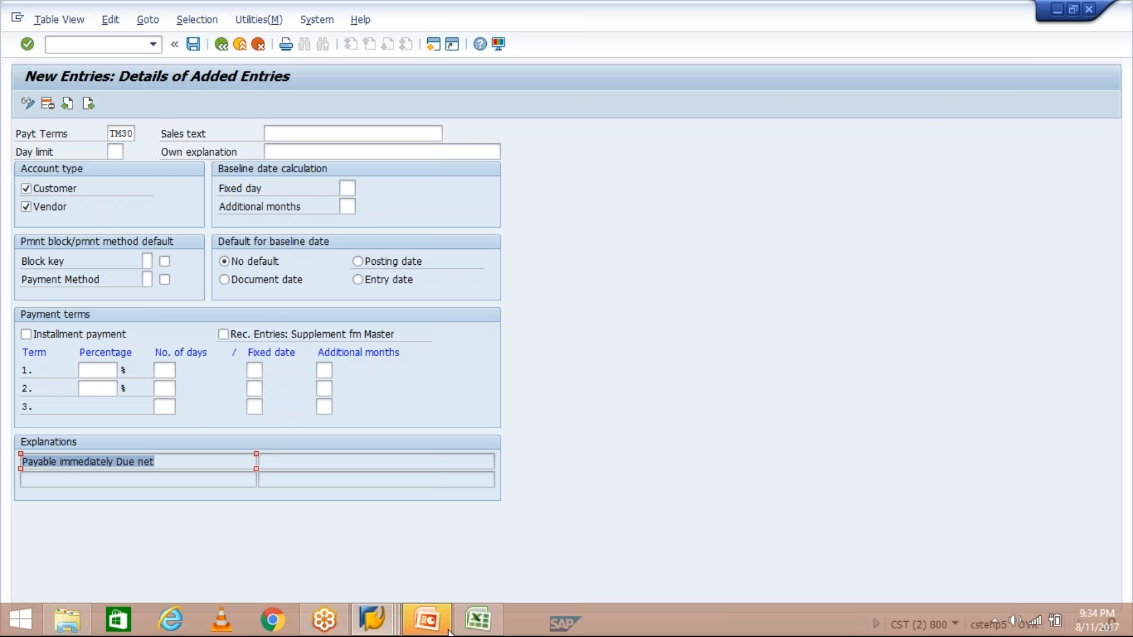
click(474, 626)
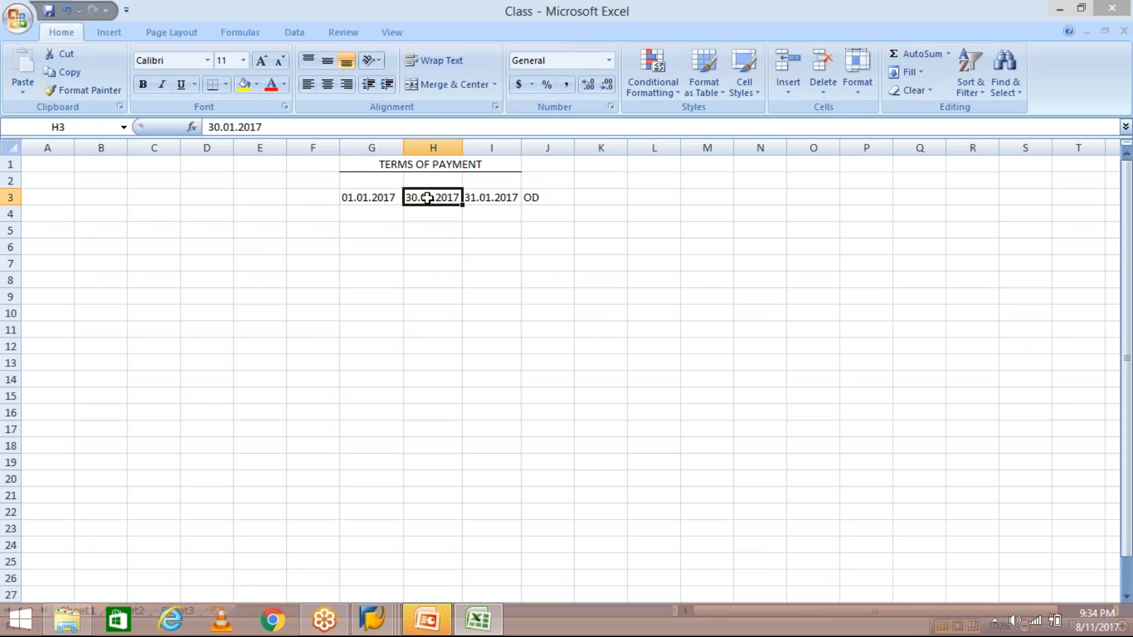
- Clear the old dates from I3:J3 and 30.01.2017 from H3
drag(487, 195, 535, 194)
key(Delete)
click(376, 182)
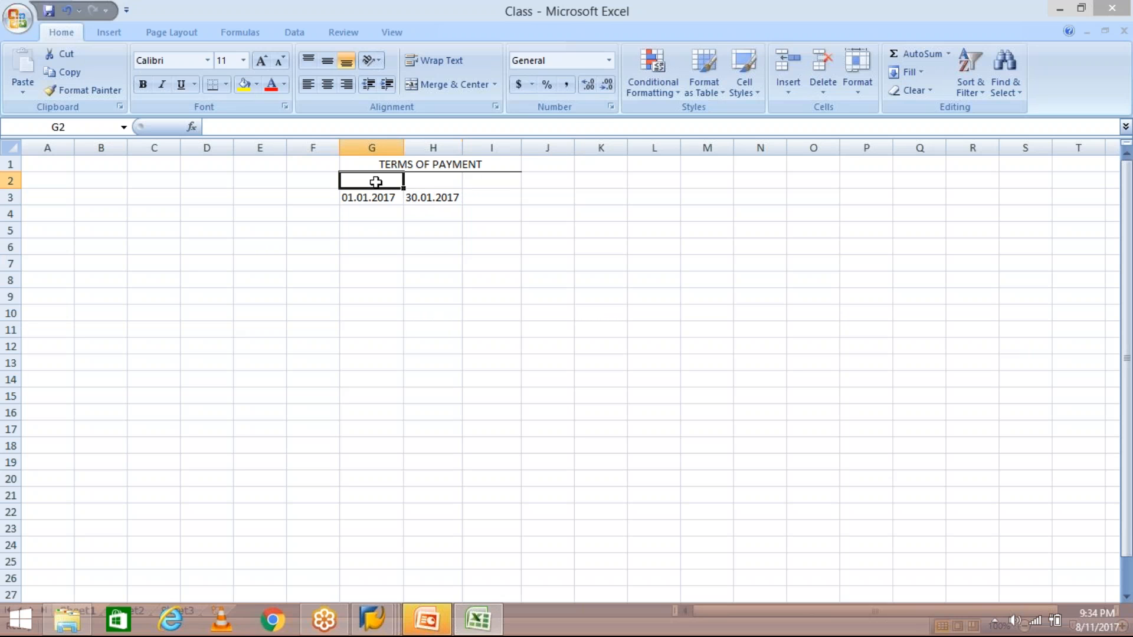
click(421, 198)
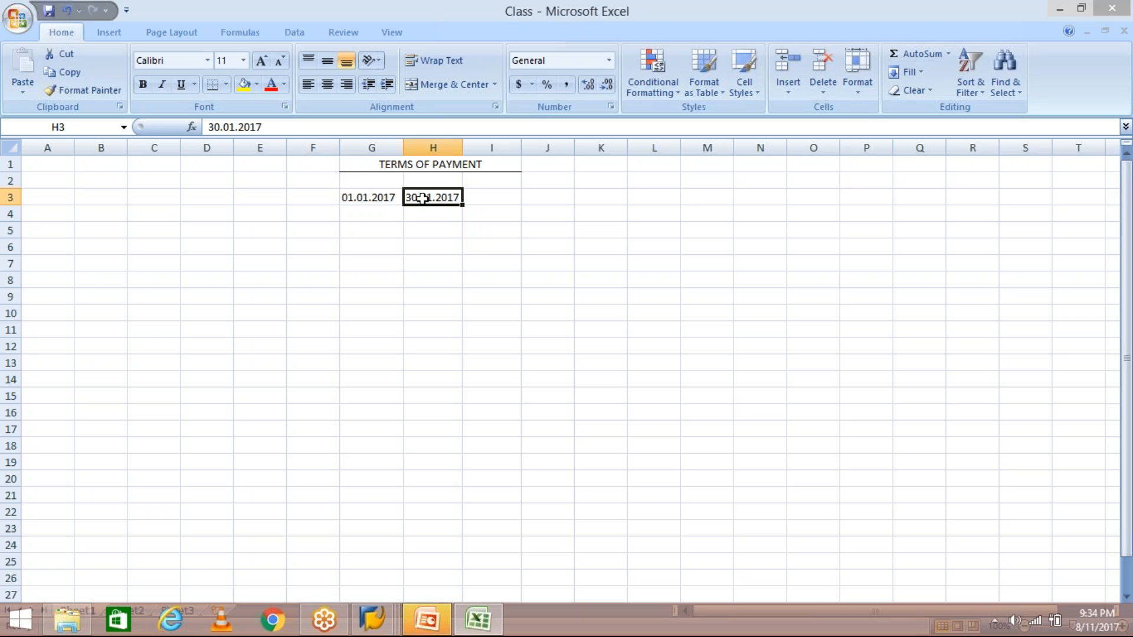
key(Delete)
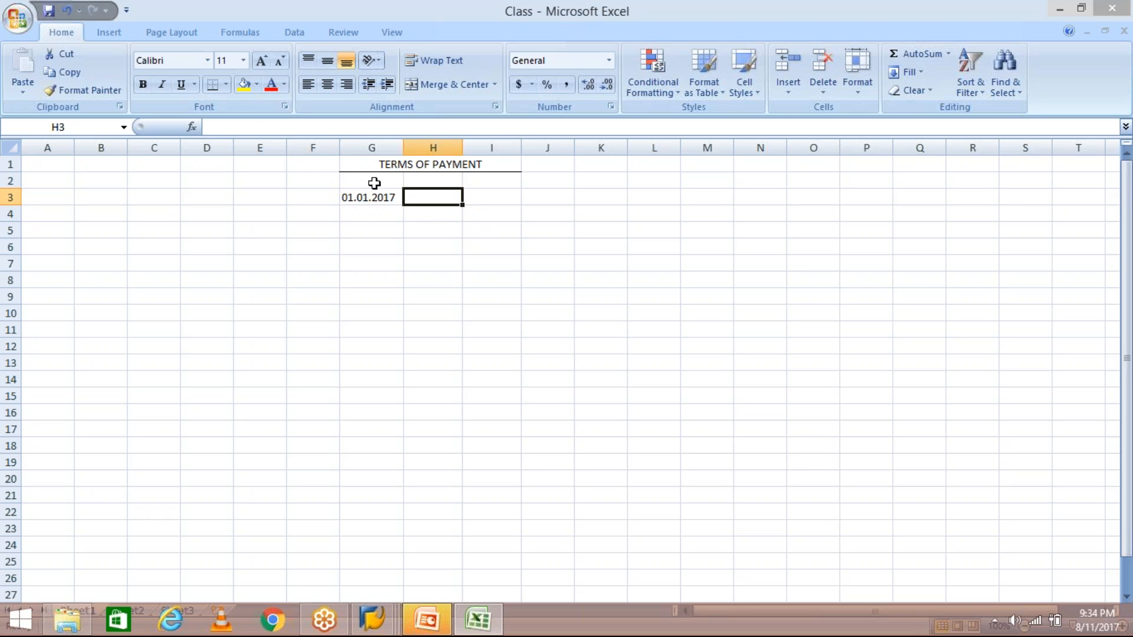
- Enter the headers DD in G2 and NDD in H2
click(374, 182)
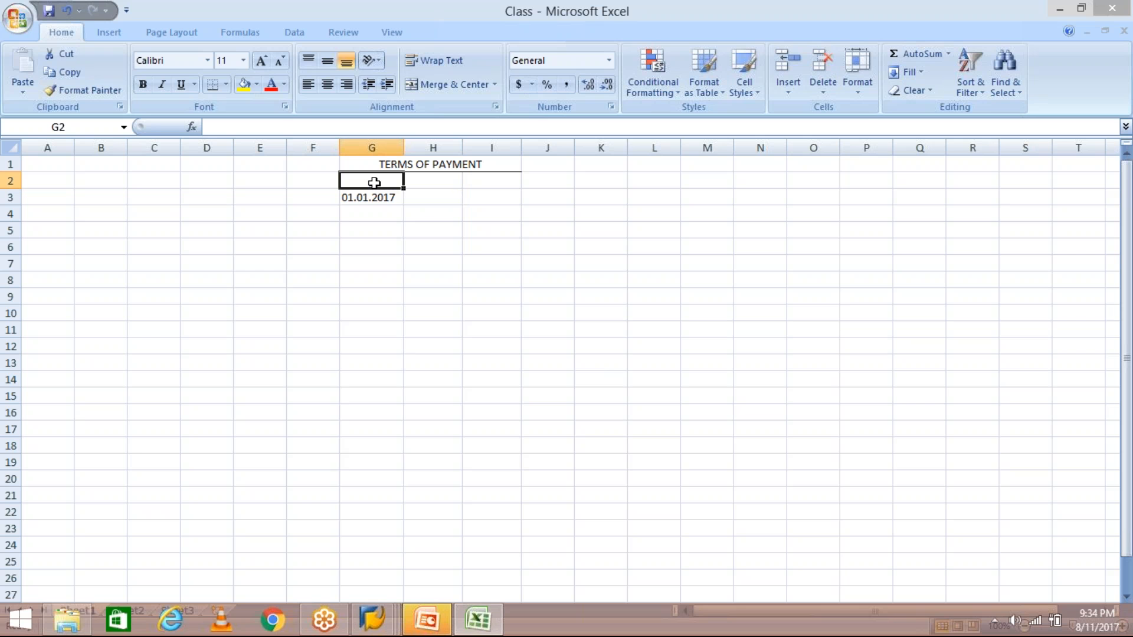
text(DD)
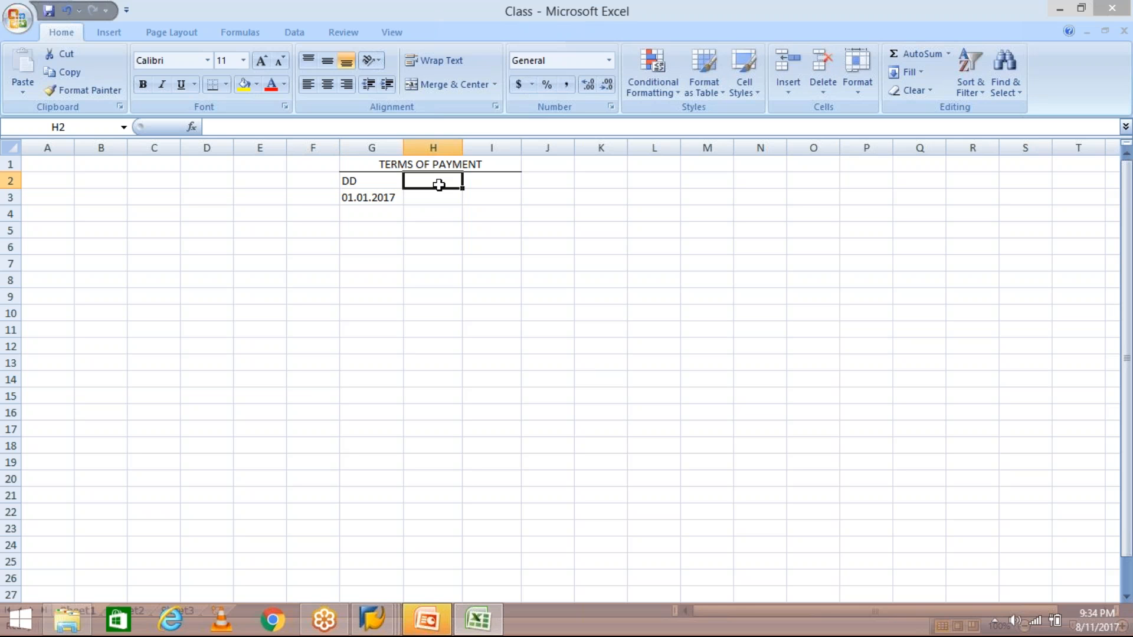
text(D)
key(BackSpace)
text(NDD)
key(Return)
- Centre the text in columns G2:H10
drag(348, 177, 421, 307)
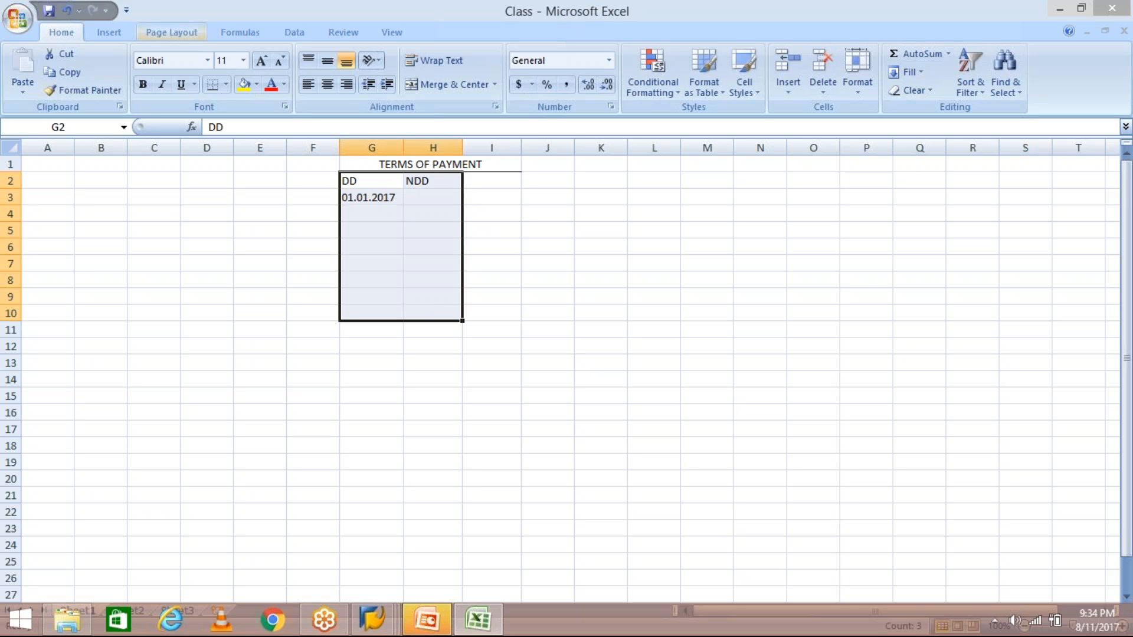
click(326, 85)
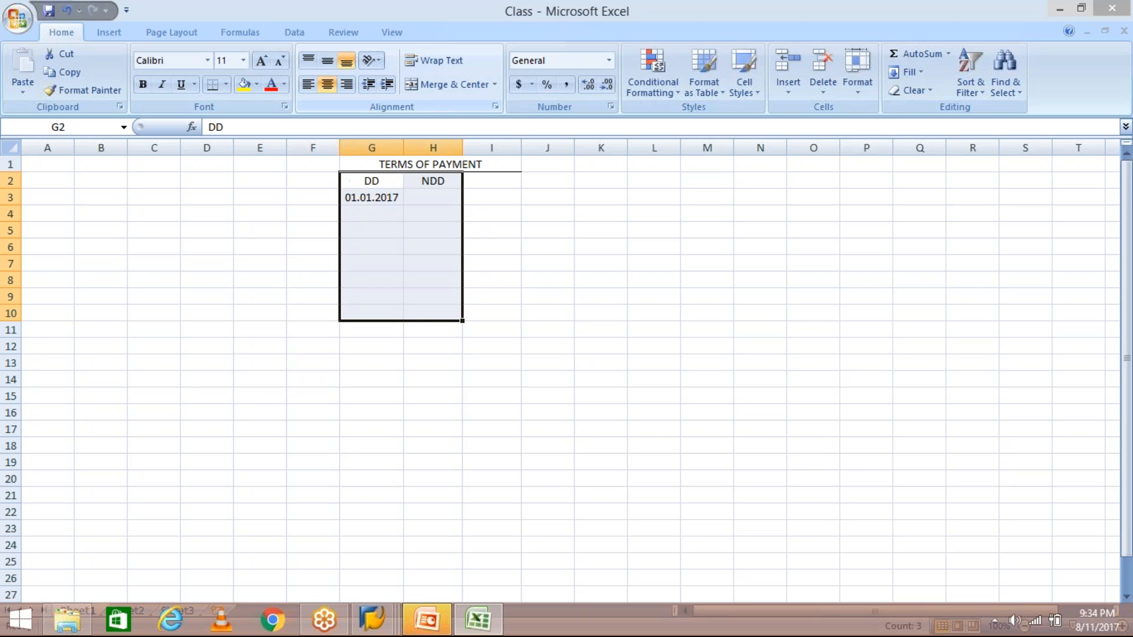
click(430, 197)
click(376, 198)
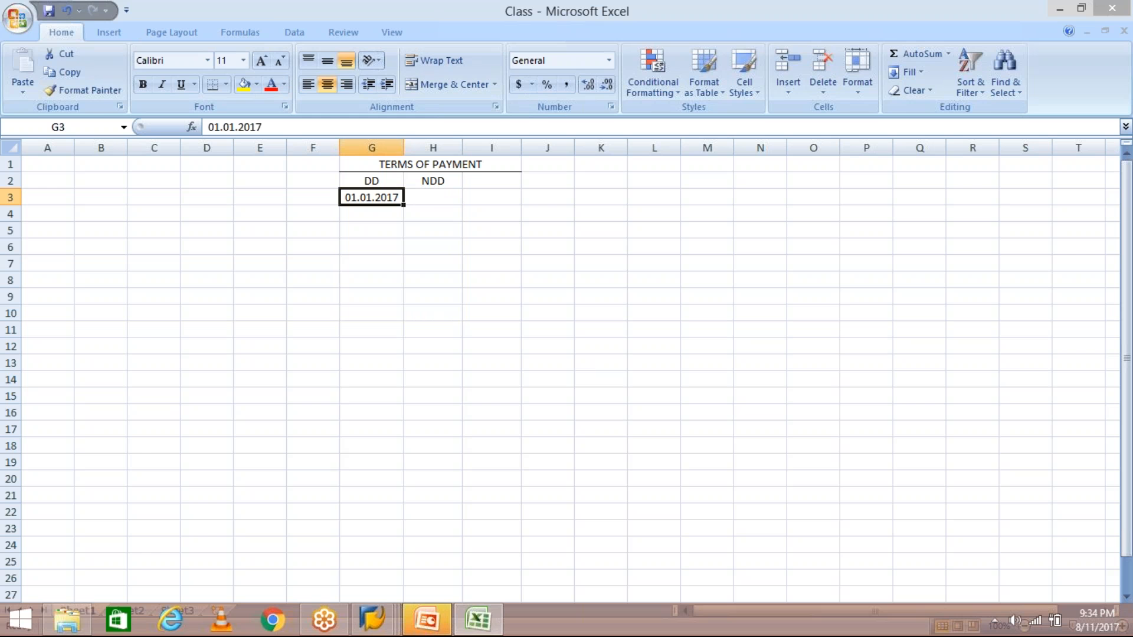
click(366, 630)
- Bring the TM30 entry form forward and select the 'Payable immediately Due net' explanation
click(583, 529)
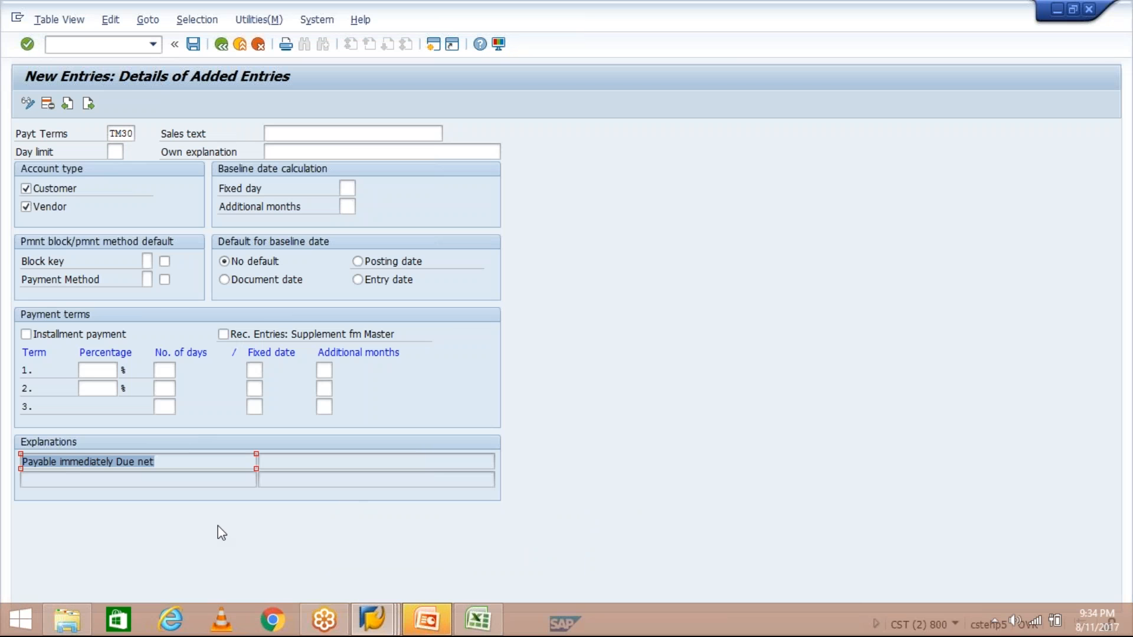
click(173, 465)
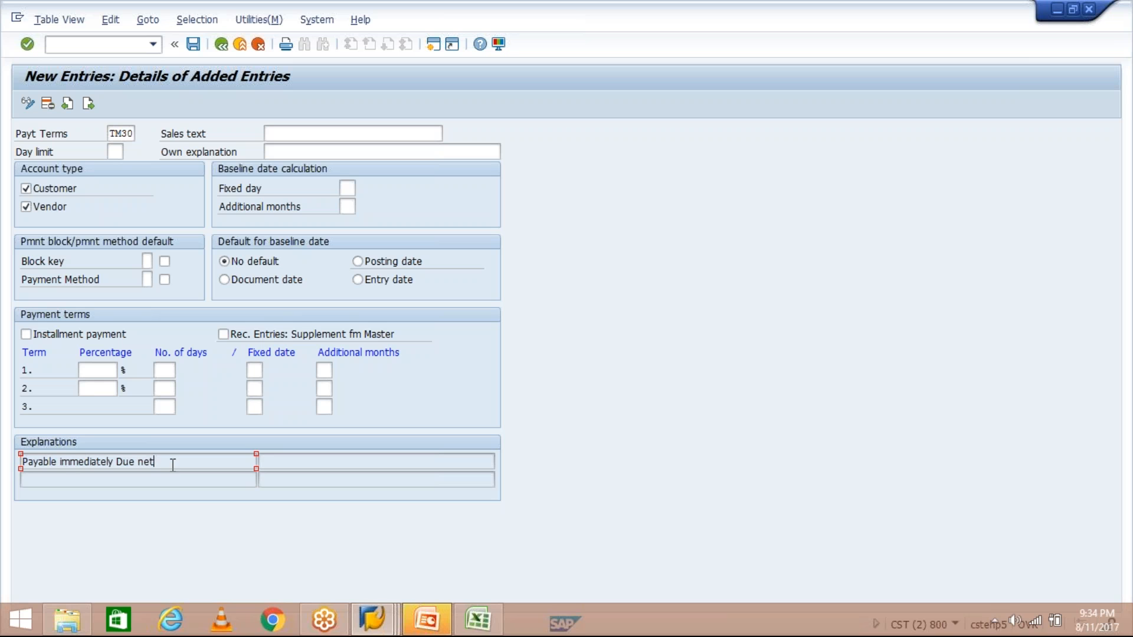
drag(162, 467, 8, 475)
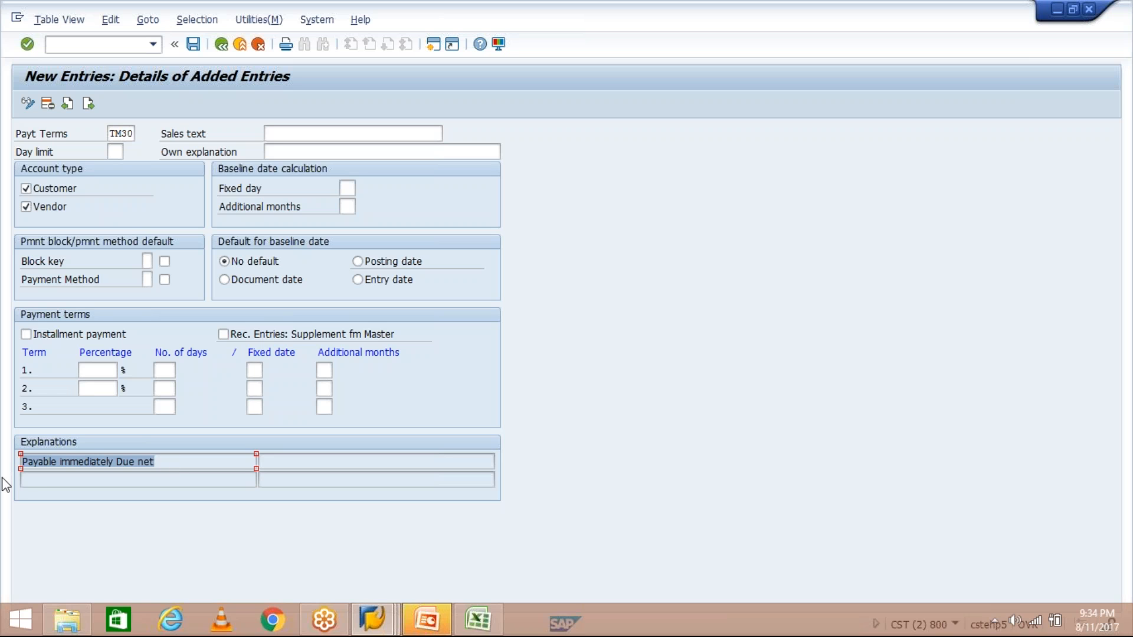
click(477, 621)
- Enter 01.01.2017 as the NDD date in cell H3
click(441, 197)
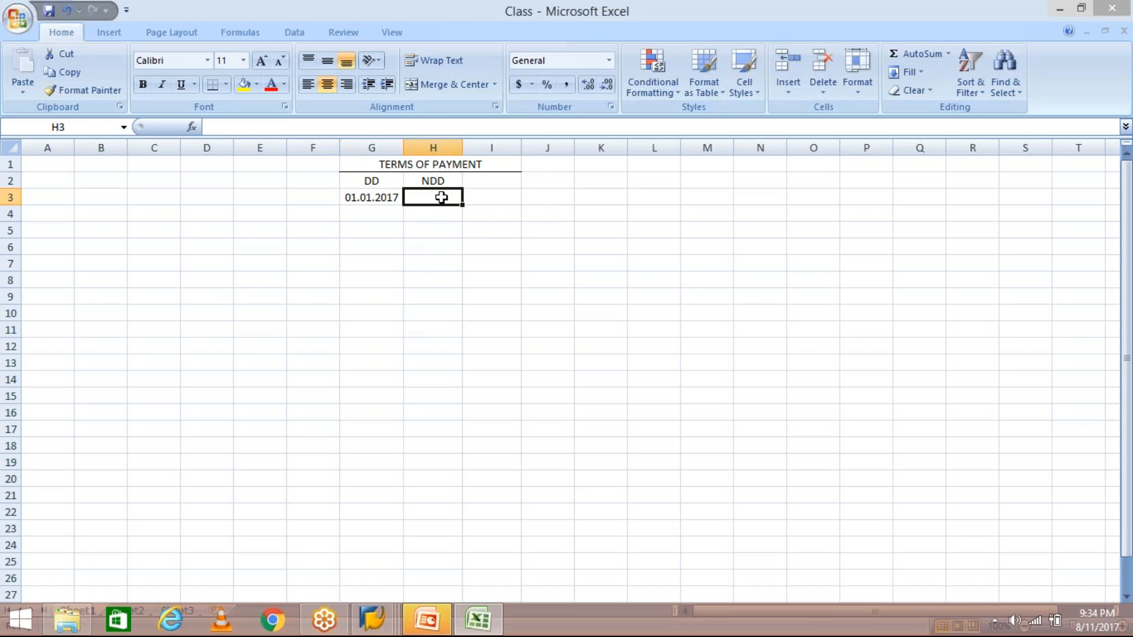
text(0)
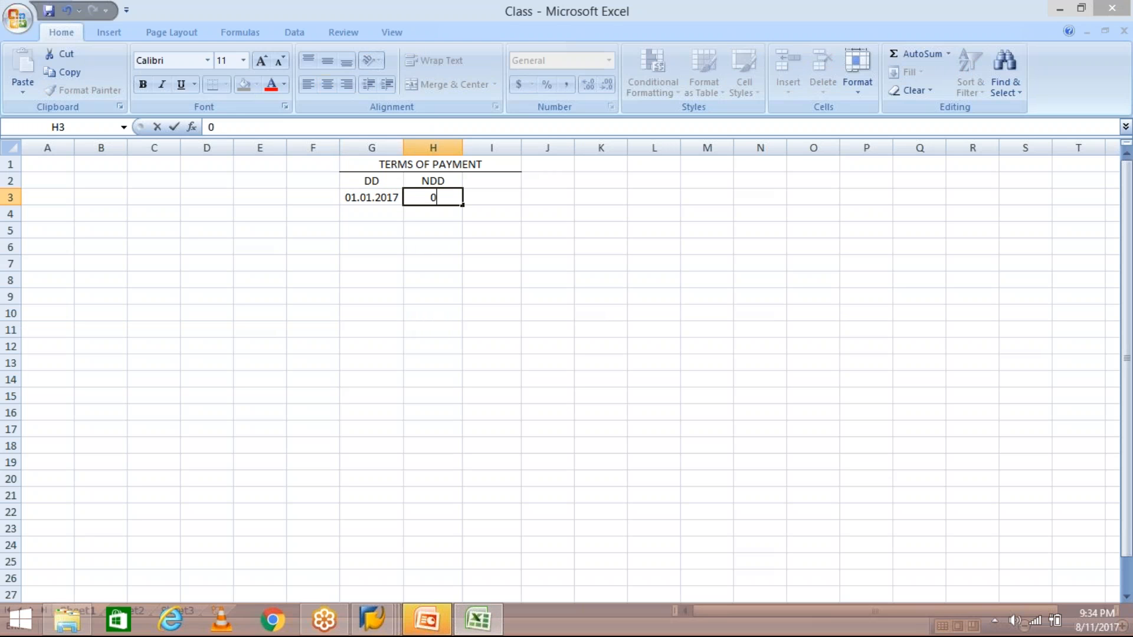
text(1.01.2017)
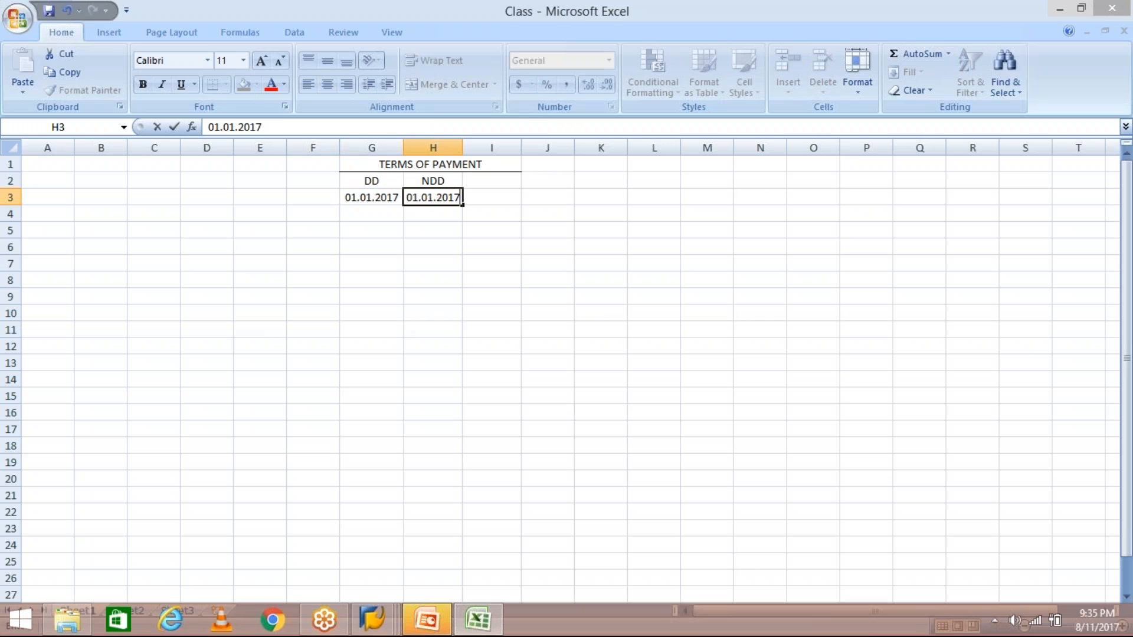
key(Return)
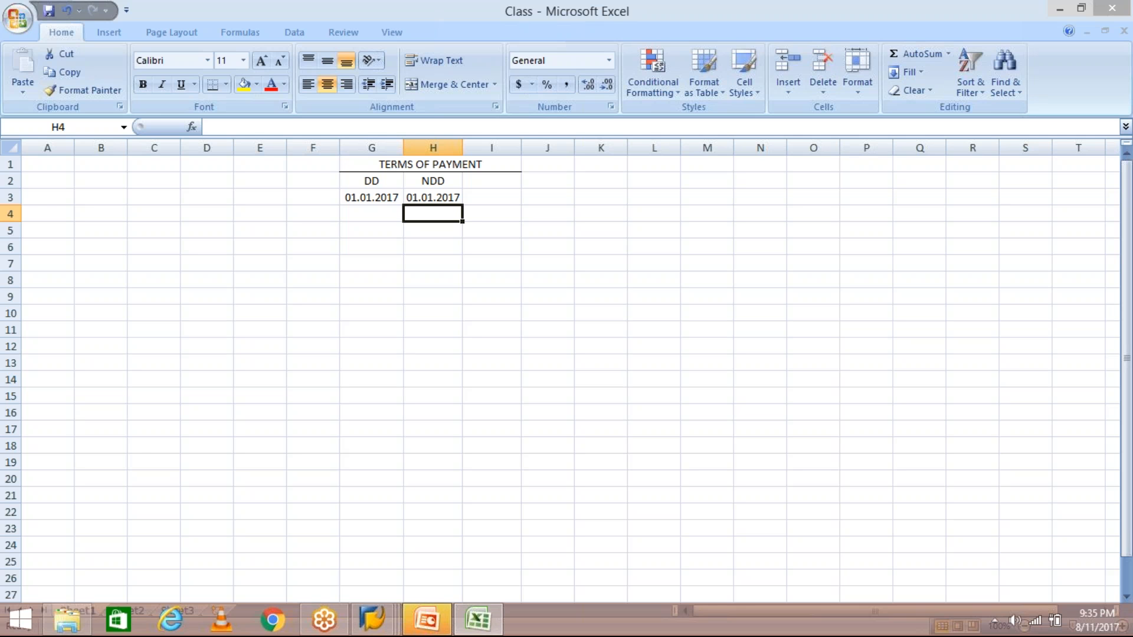
- On the TM30 entry form, enter 30 as term 1's number of days
mouse_move(387, 609)
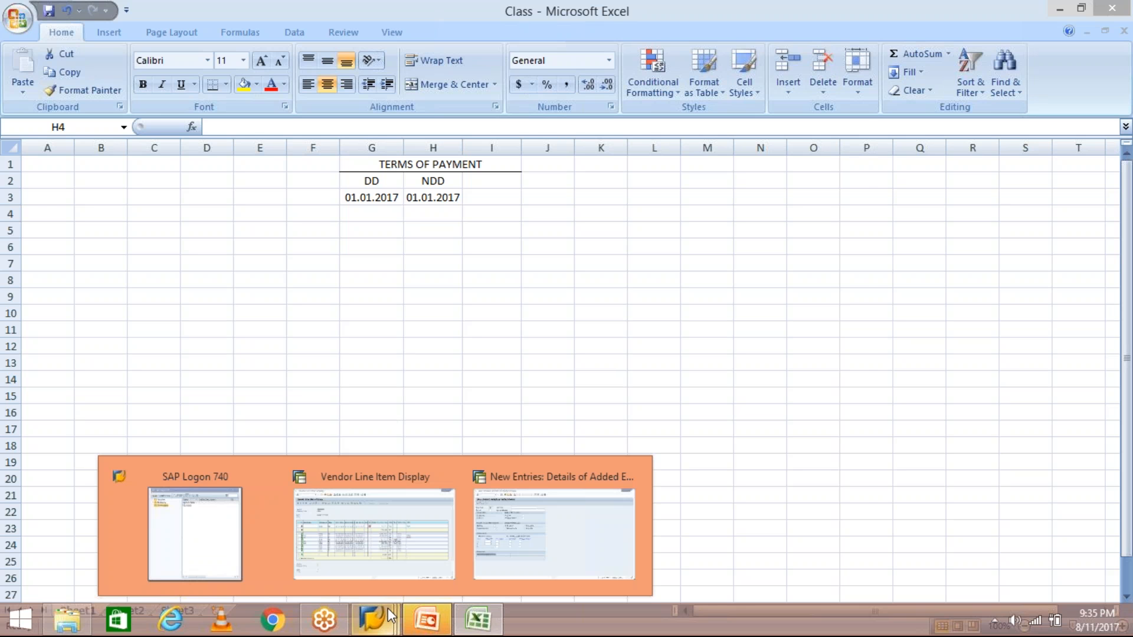
click(545, 546)
click(165, 371)
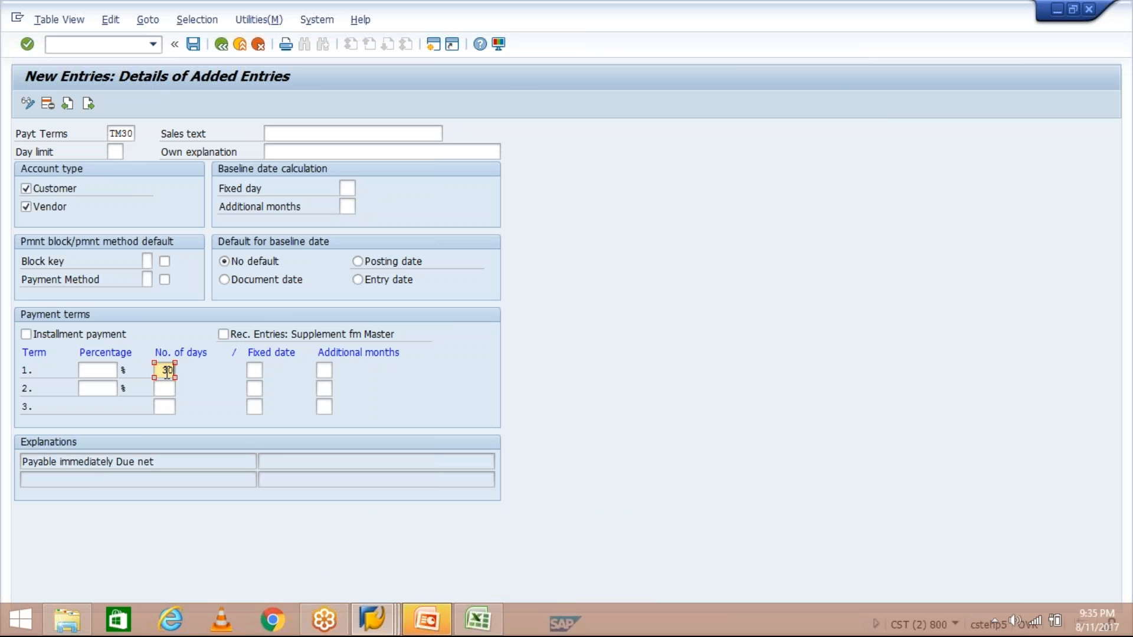
text(30)
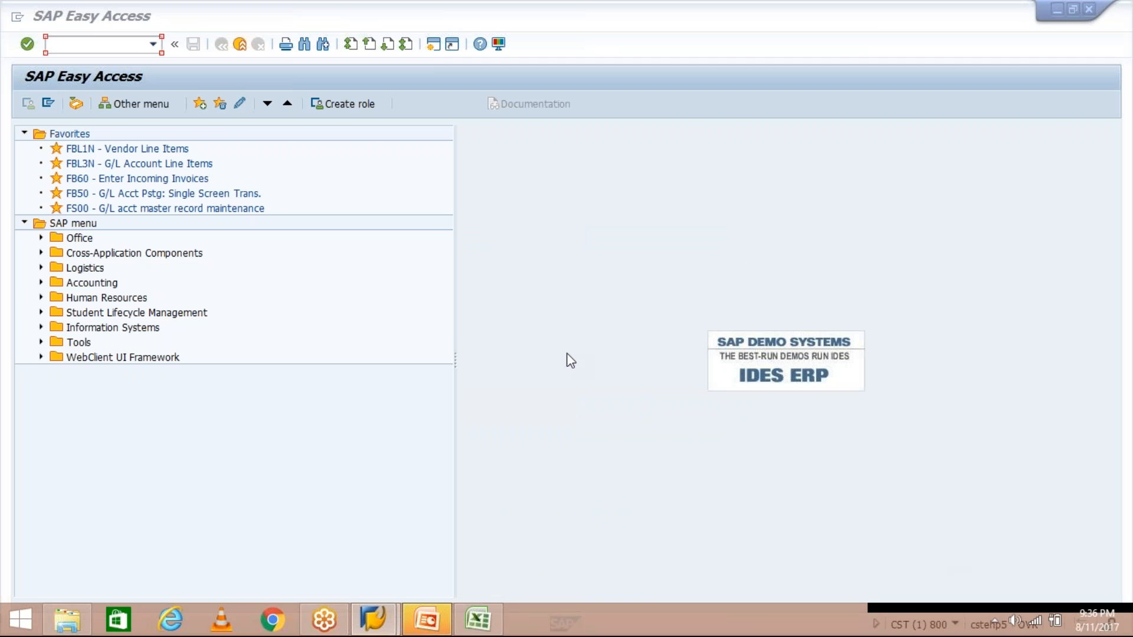
- Rerun OBB8 from recent transaction codes and start a new entry with key TM30
click(153, 44)
click(148, 64)
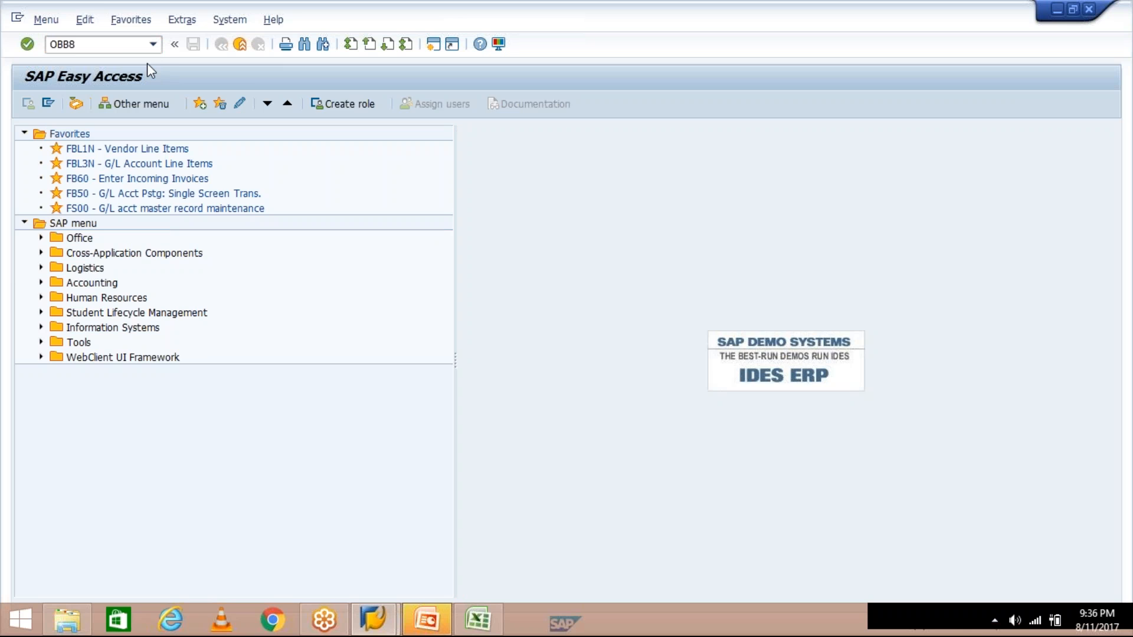
key(Return)
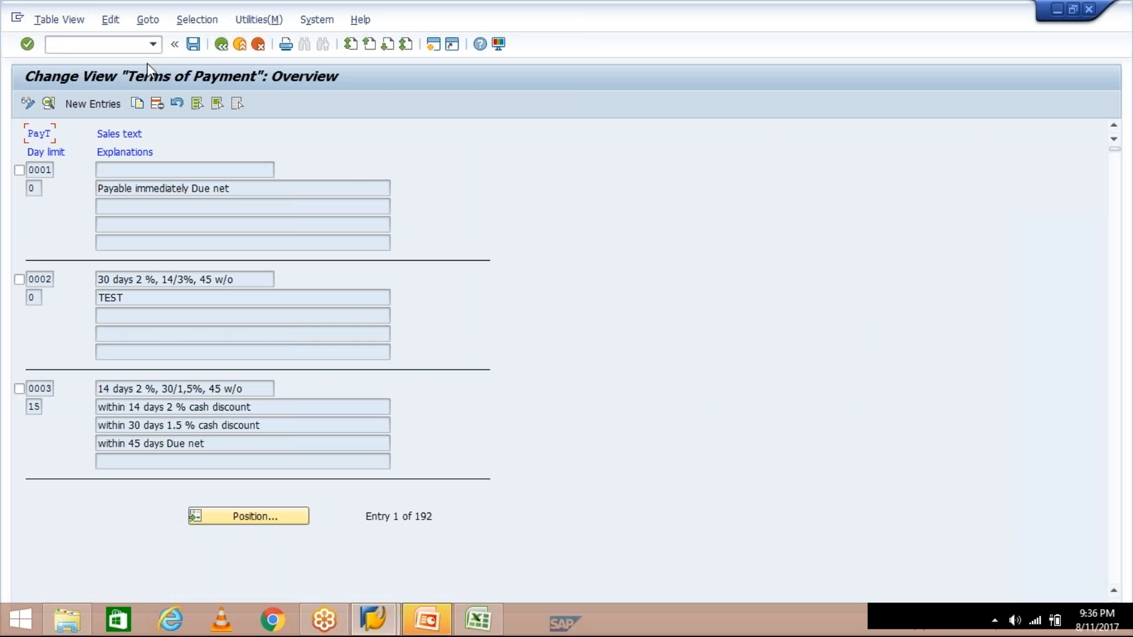
click(95, 104)
text(TM30)
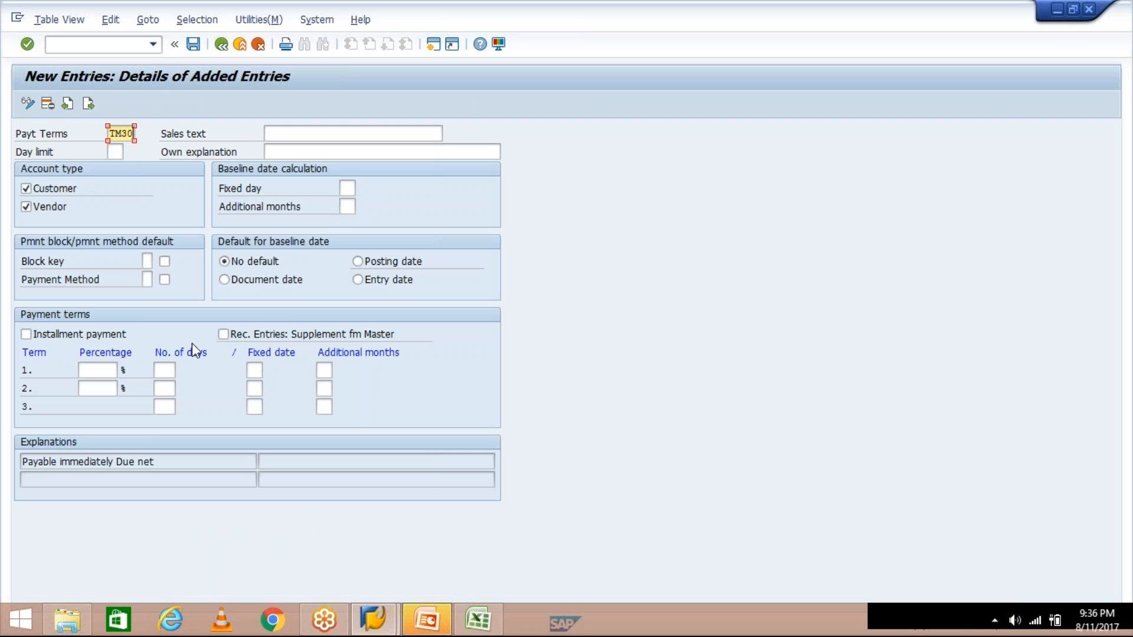
- Set term 1 to 30 days and select the 'within 30 days Due net' explanation
click(164, 370)
click(164, 370)
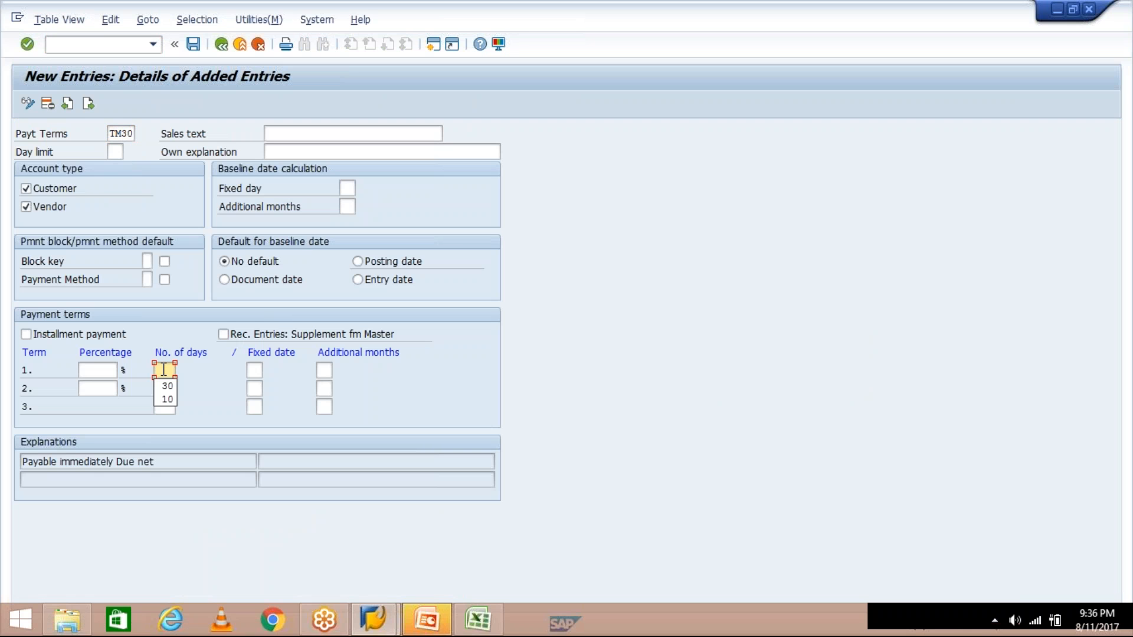
key(Down)
key(Return)
key(Return)
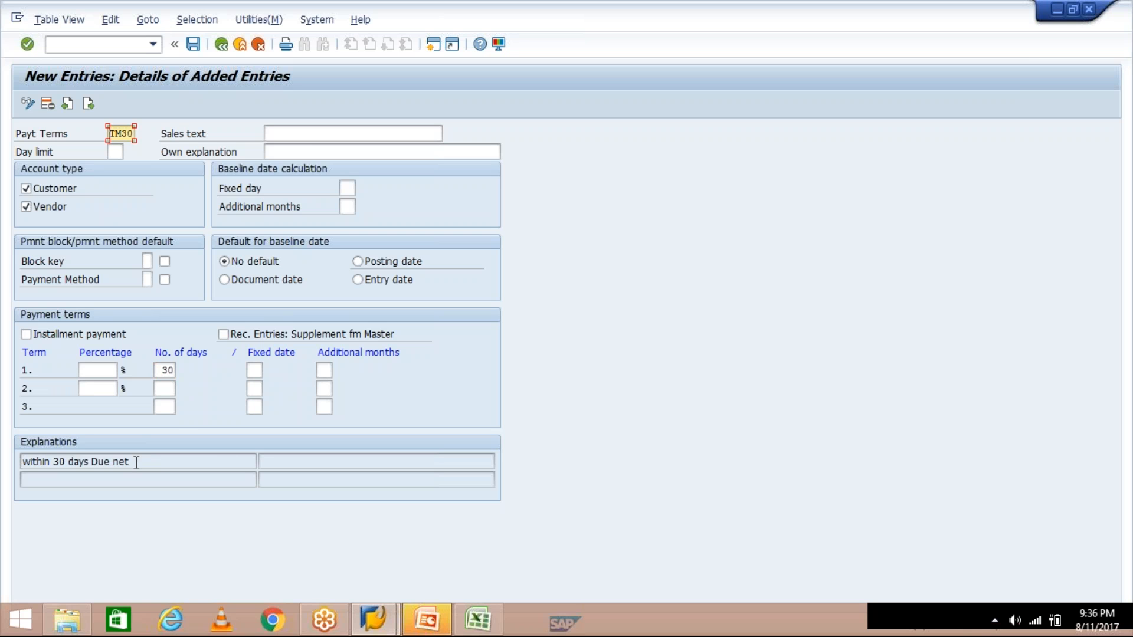
drag(135, 462, 22, 462)
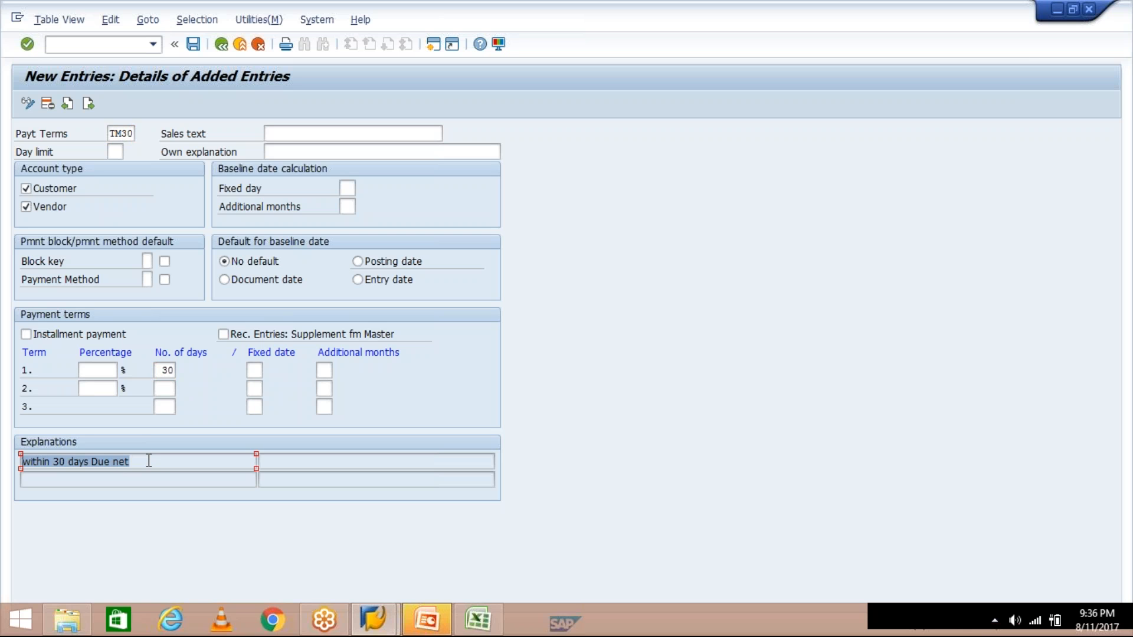
click(148, 461)
drag(144, 462, 15, 462)
click(478, 620)
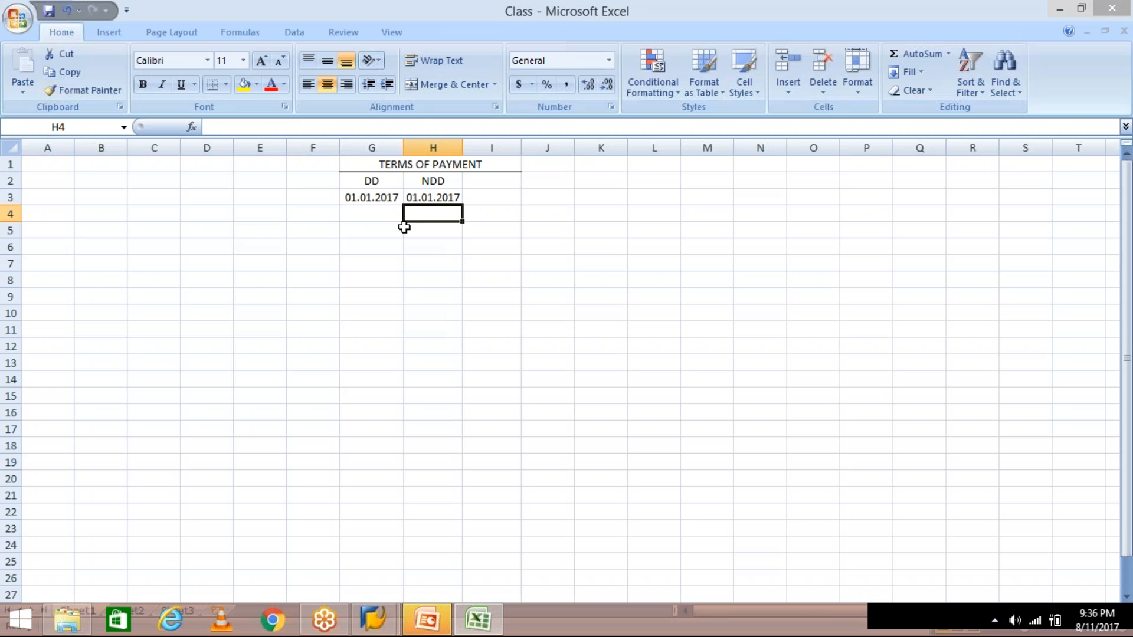
- Change the NDD date in H3 to 30.01.2017
click(429, 198)
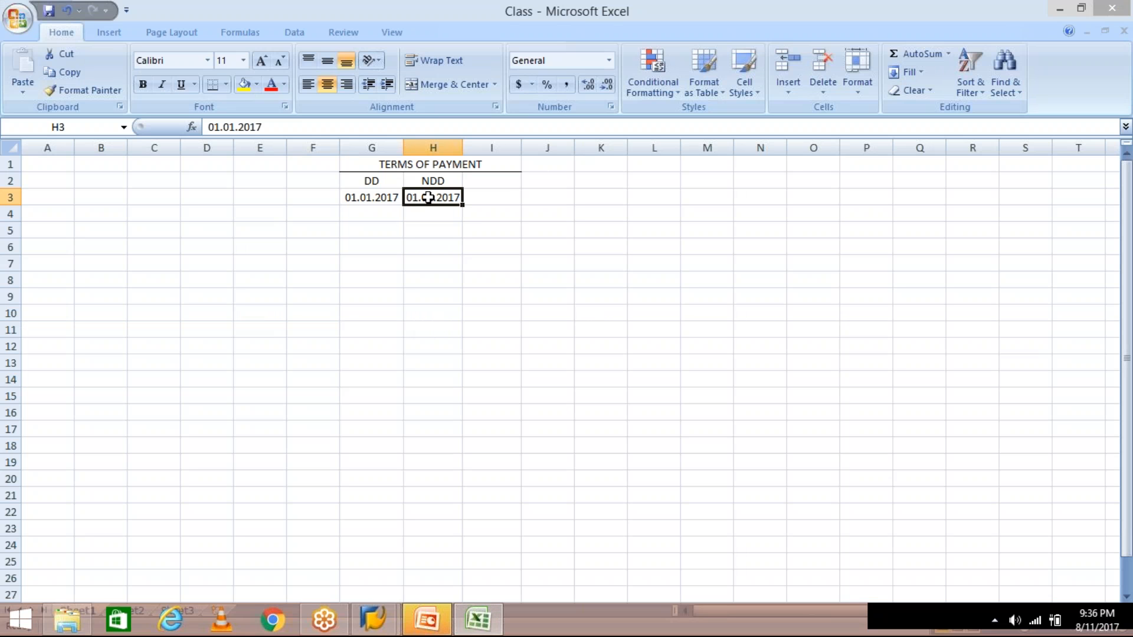
text(30)
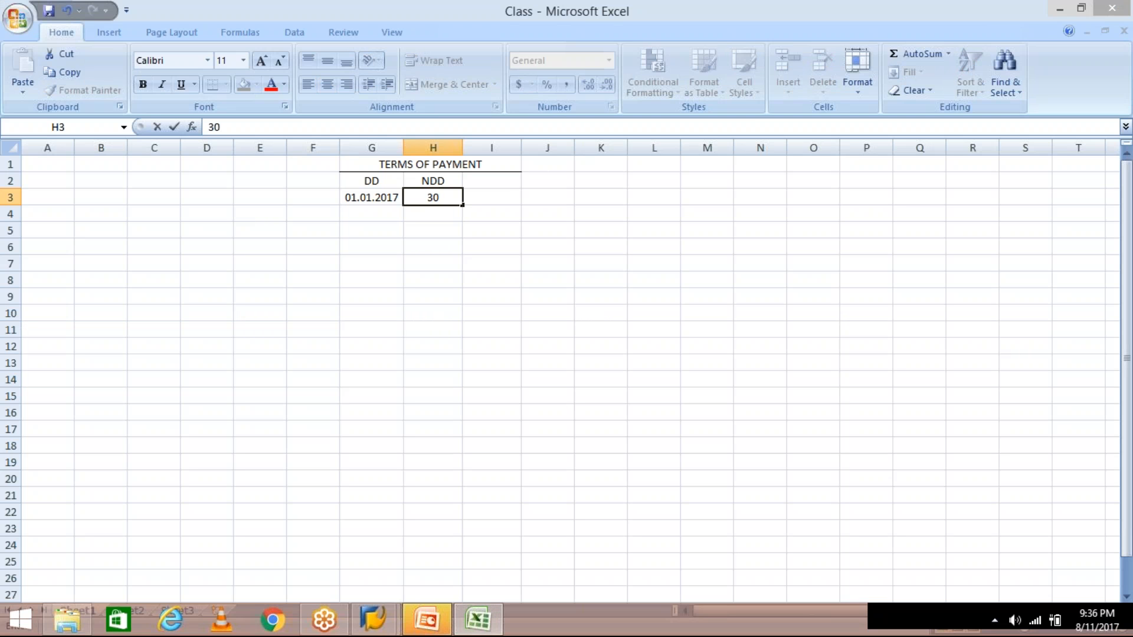
text(.01.2017)
key(Return)
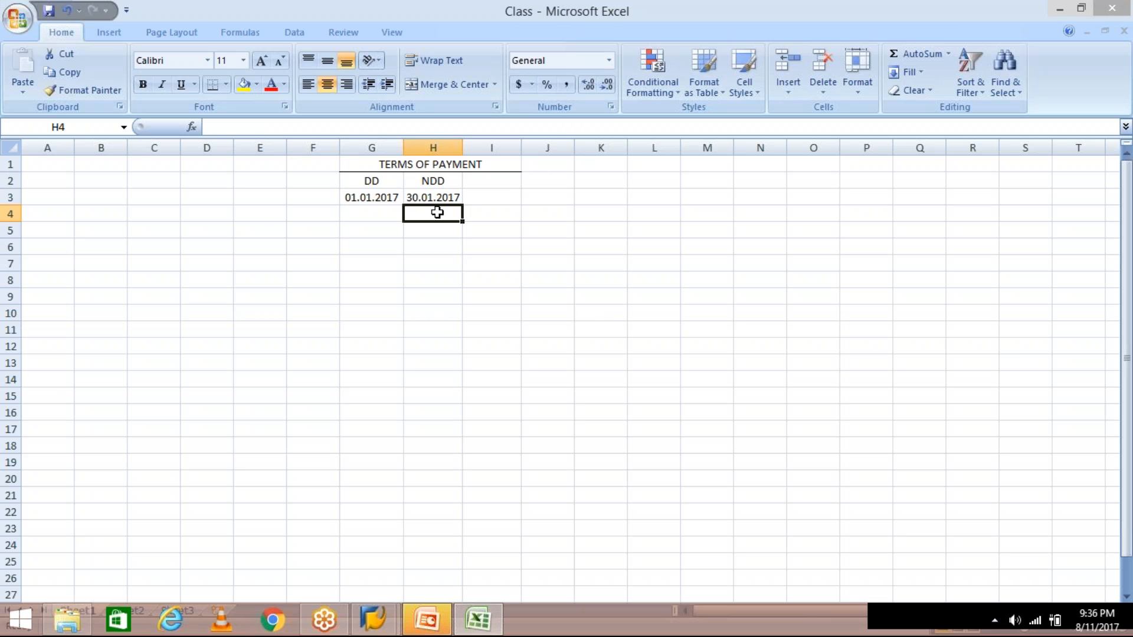
click(427, 197)
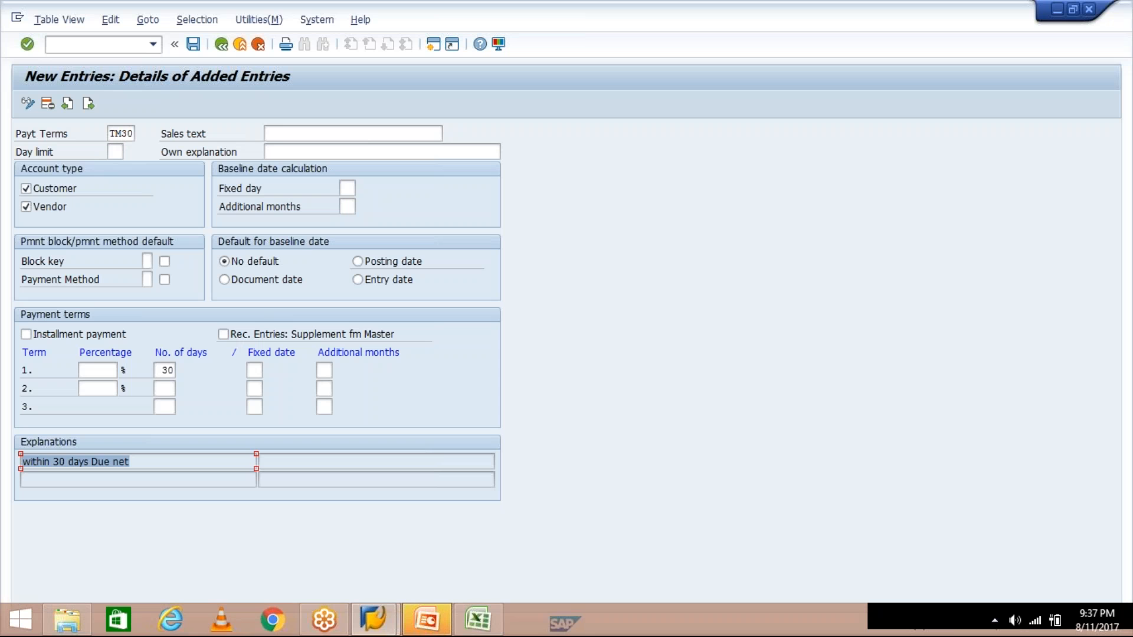
- Check the TM30 sales text and own explanation fields, then go back to the Class workbook
click(368, 134)
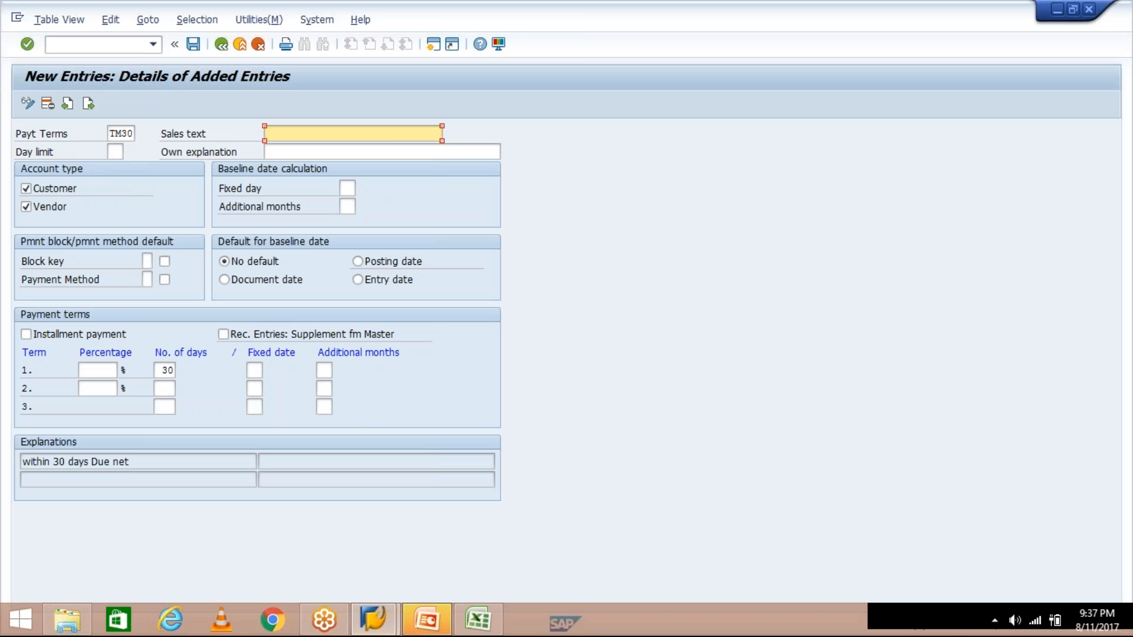
click(382, 150)
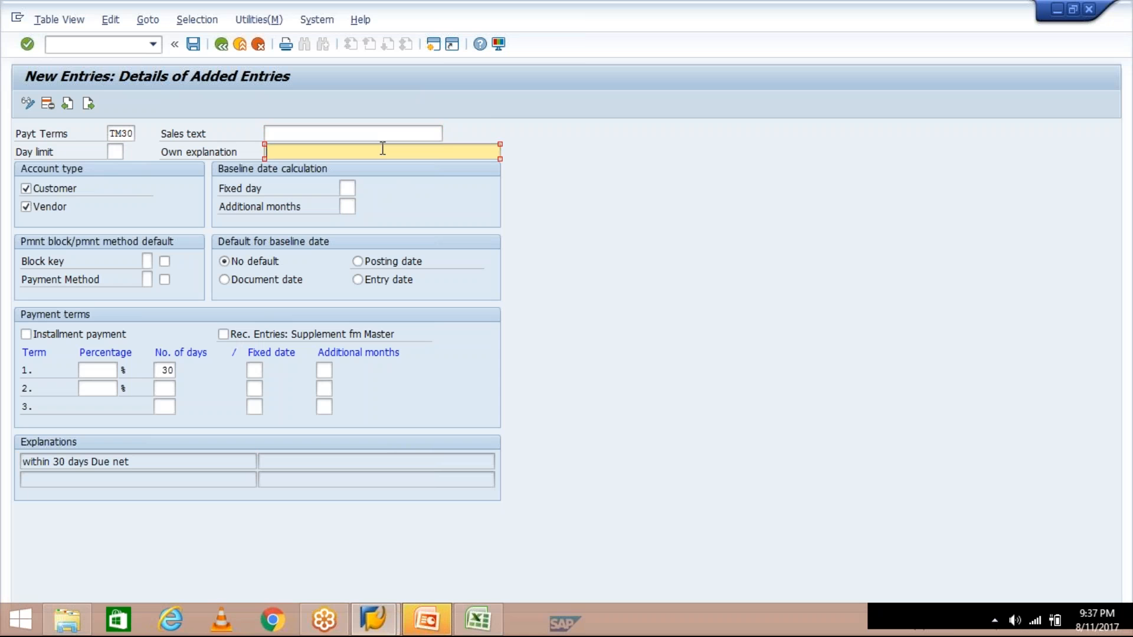
click(478, 619)
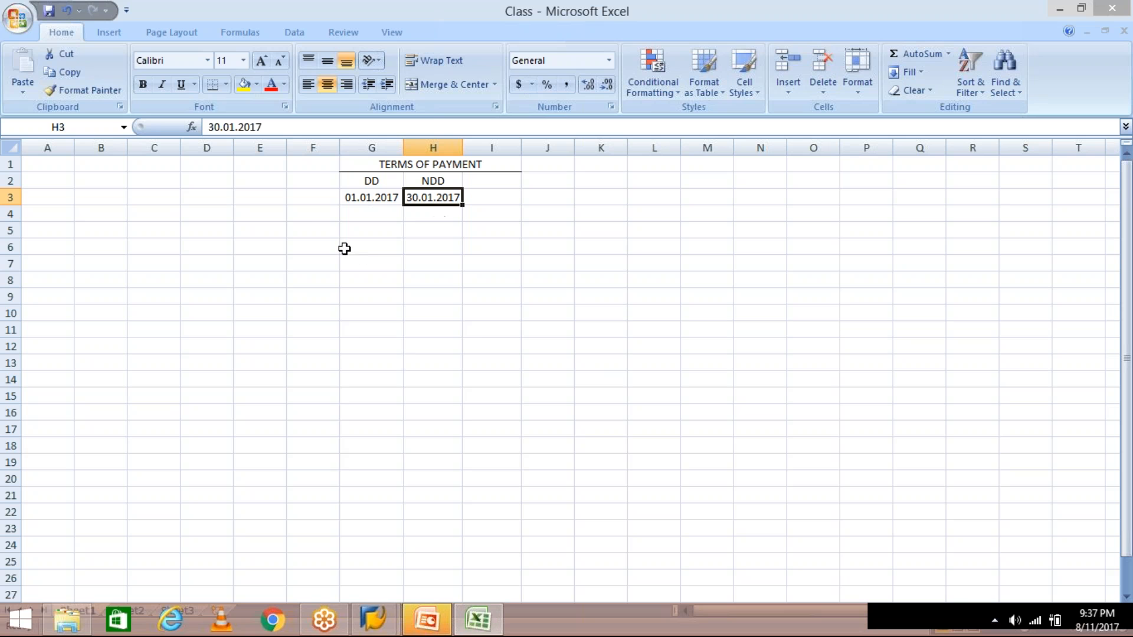
- Enter the notes DD in G5 and PD in G6
click(310, 229)
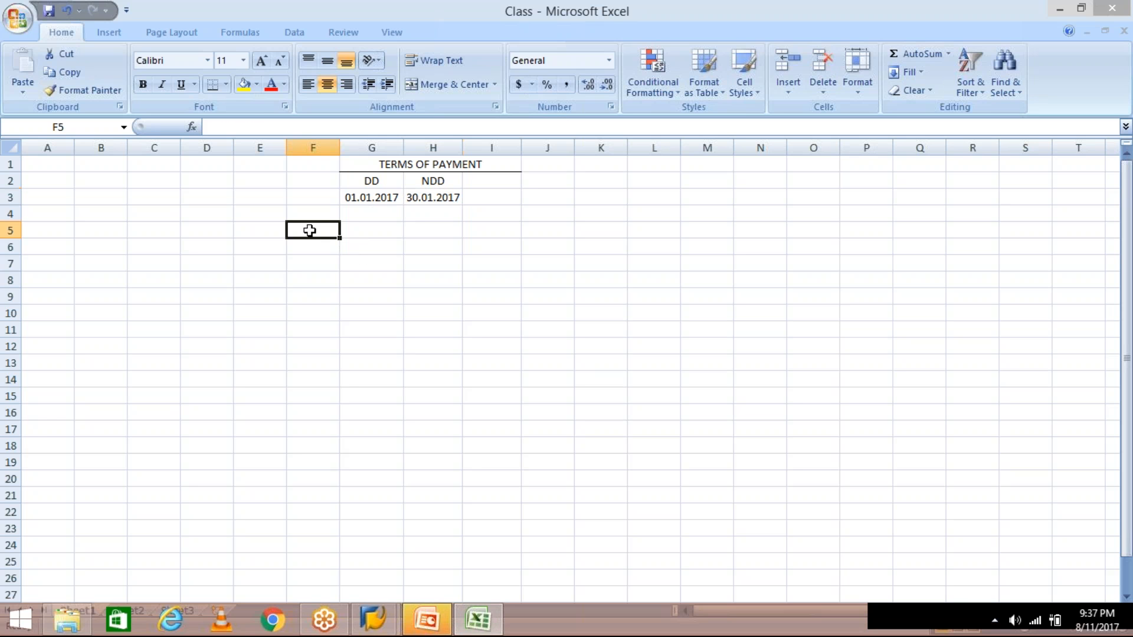
click(394, 231)
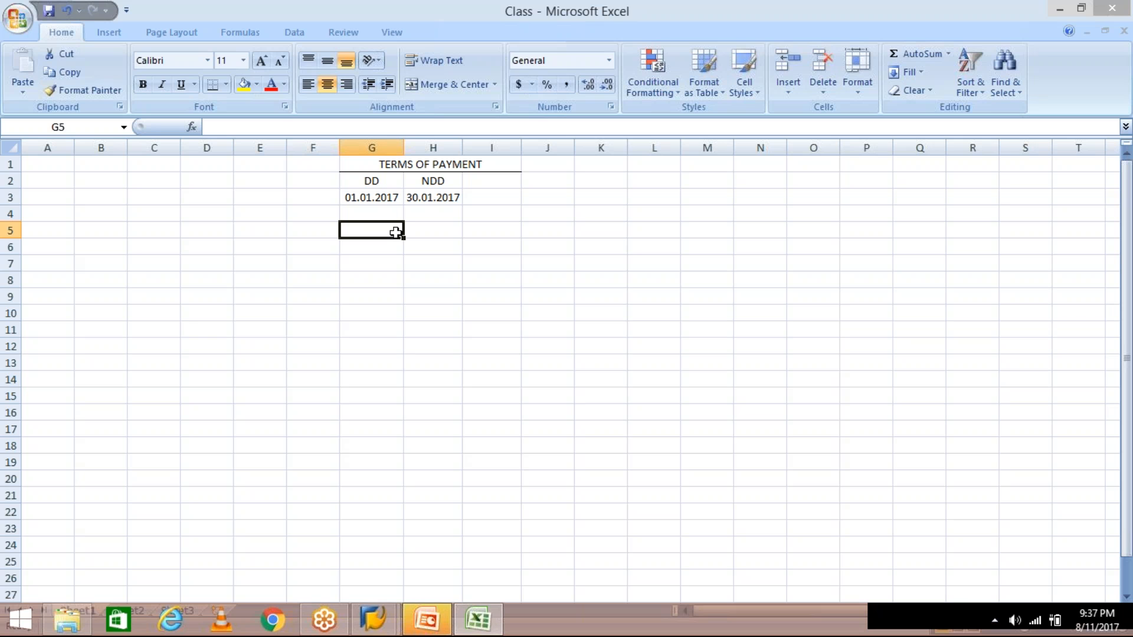
text(dd)
key(BackSpace)
key(BackSpace)
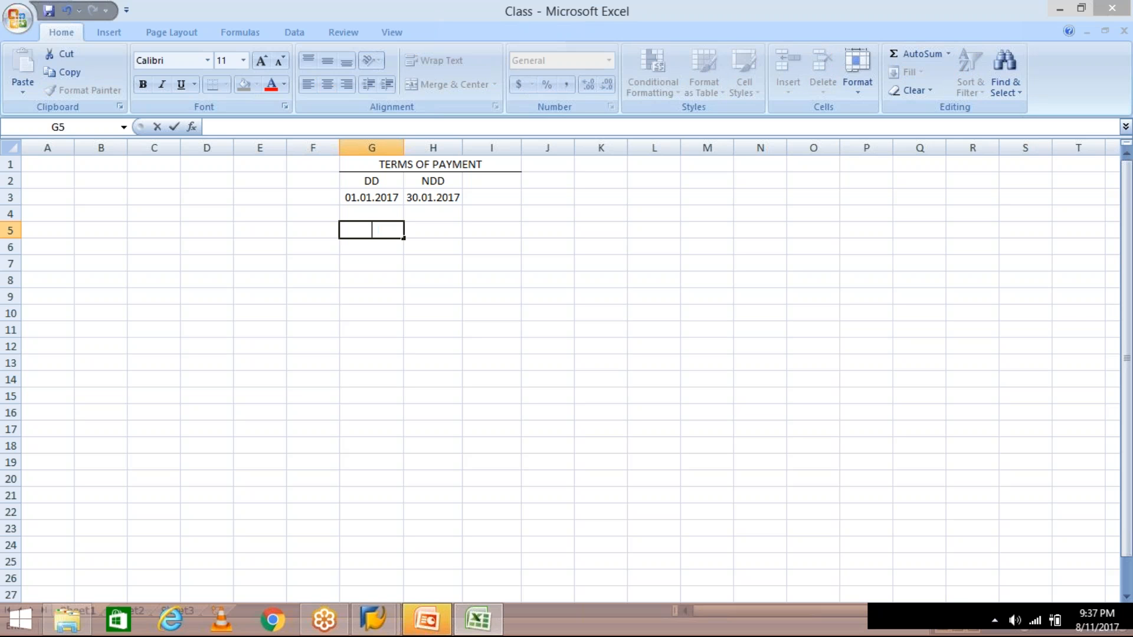
text(DD)
key(Return)
text(PD)
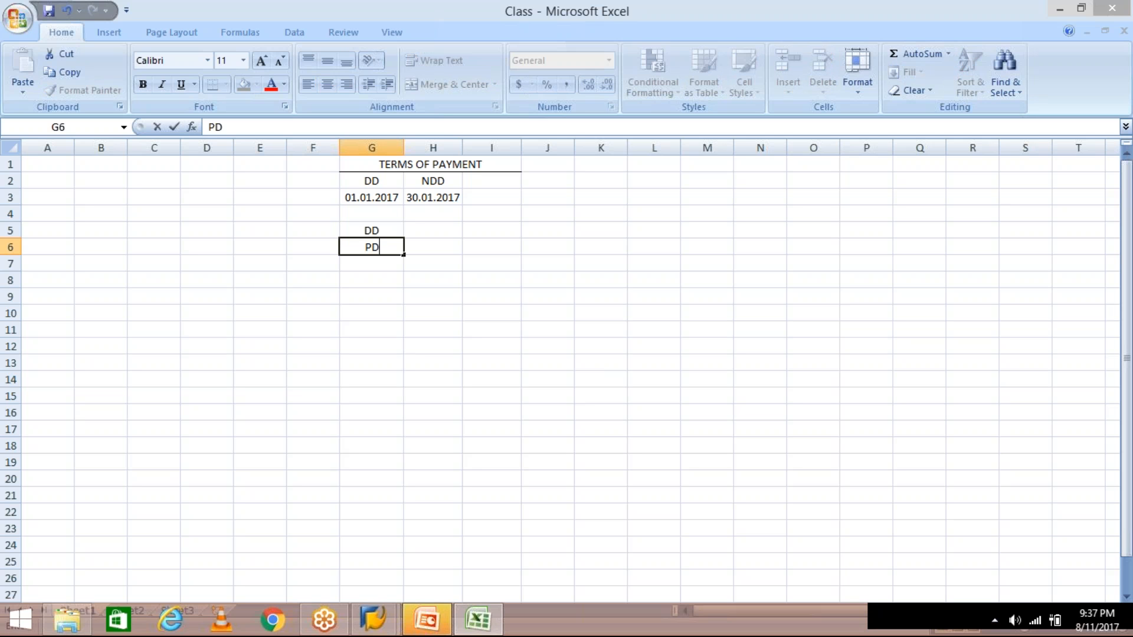
key(Return)
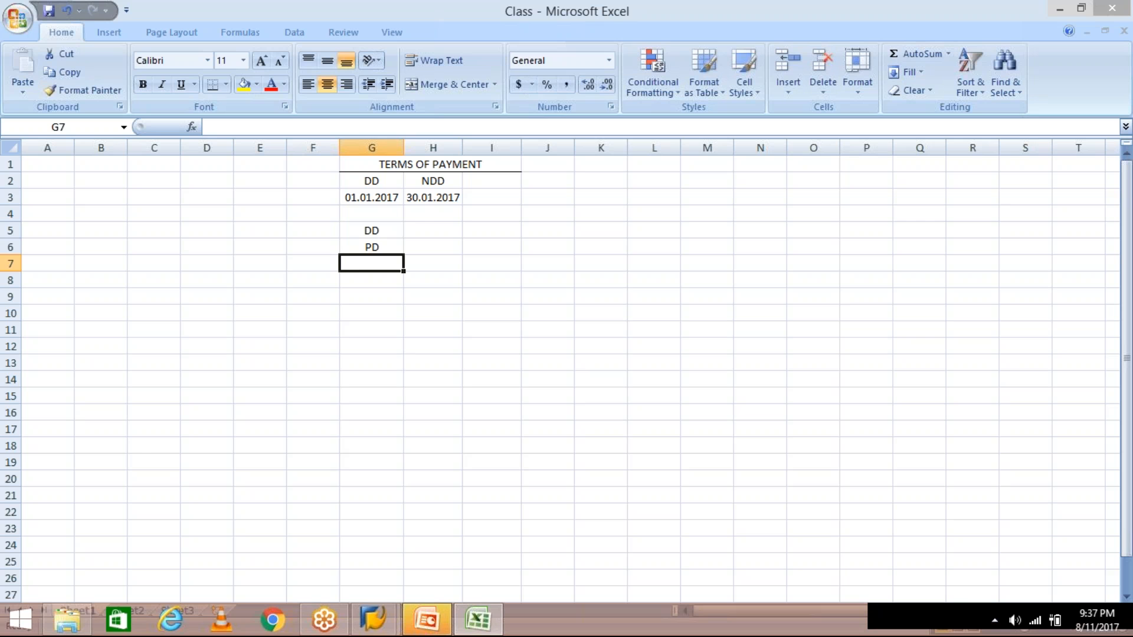
- Label H5 'INV. PRINTED', widen column H to fit, and return to the TM30 form
click(420, 232)
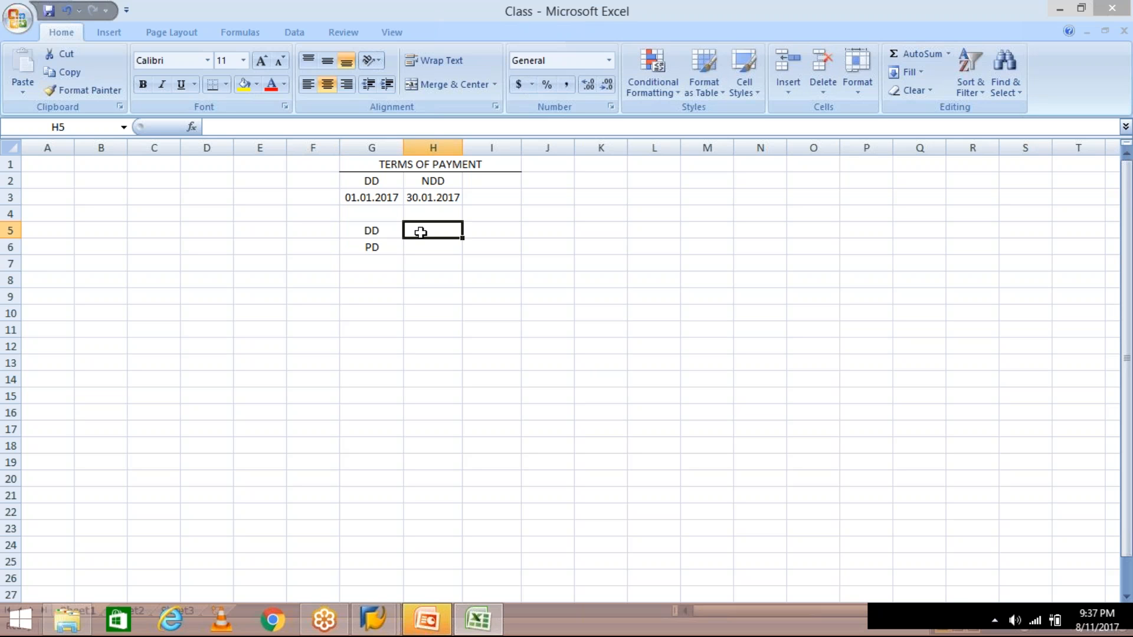
text(I)
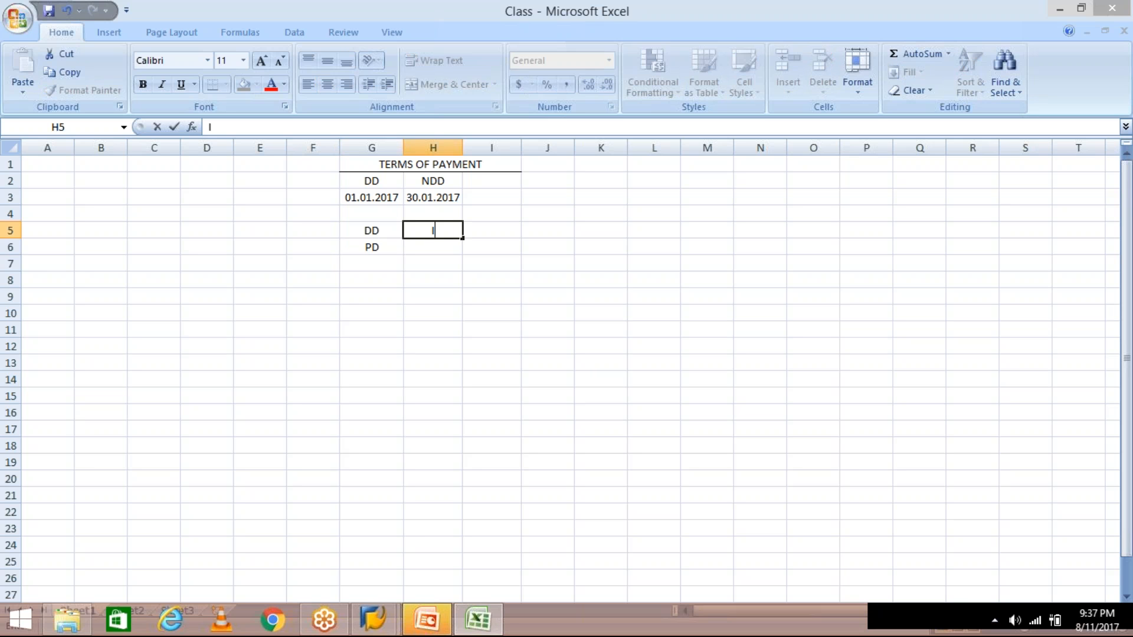
text(NV. PRINTE)
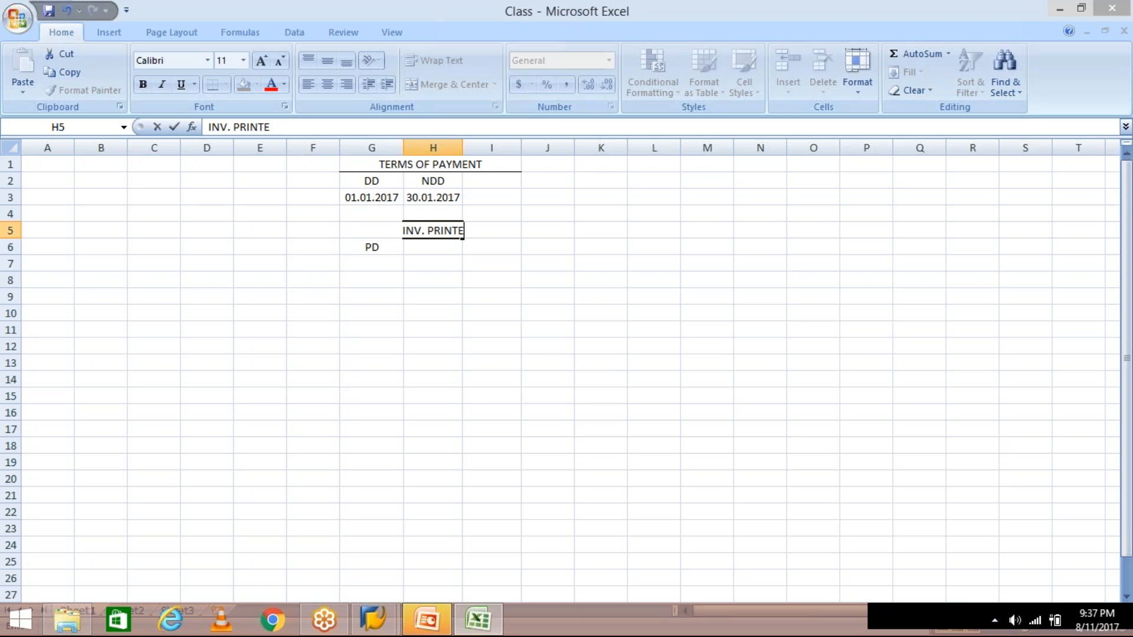
text(D)
key(ctrl+Return)
key(Return)
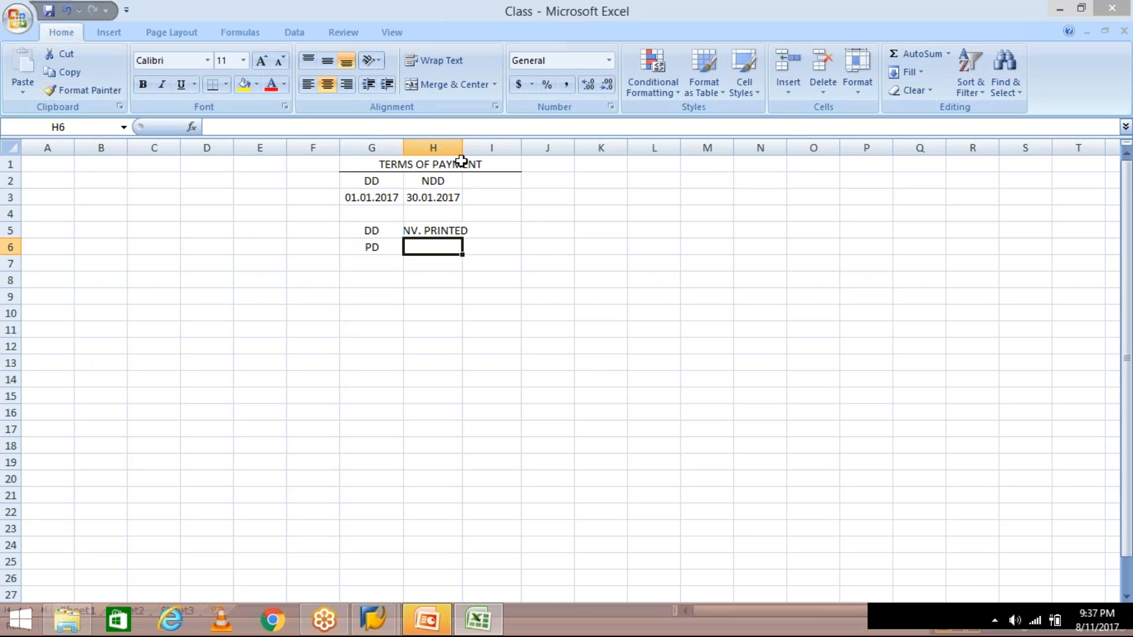
drag(462, 150, 478, 150)
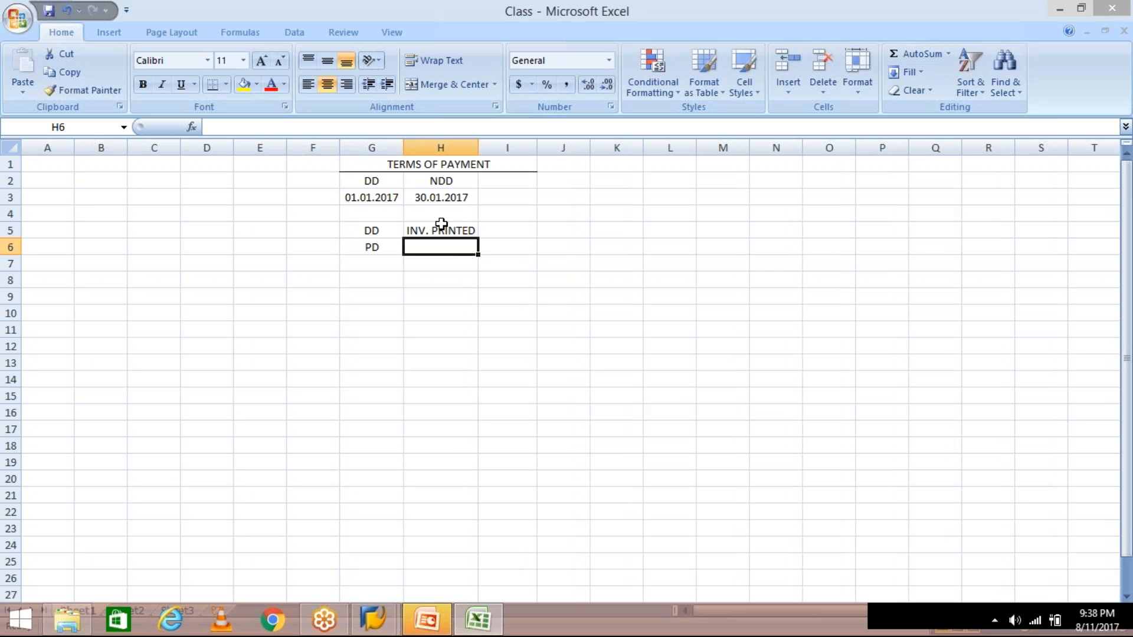
click(442, 229)
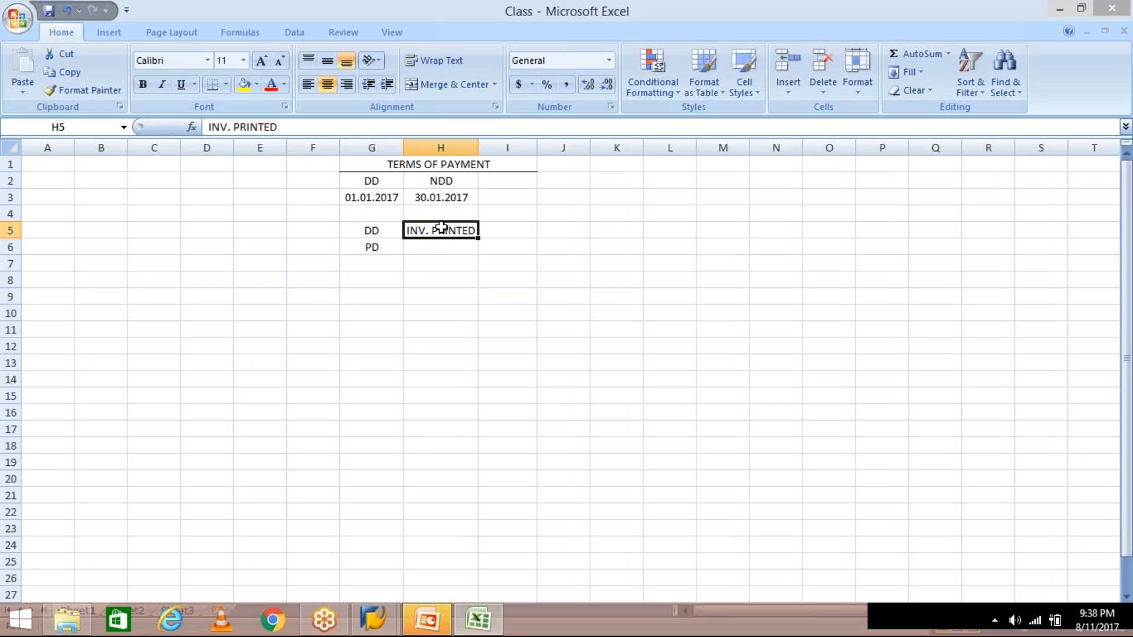
click(435, 248)
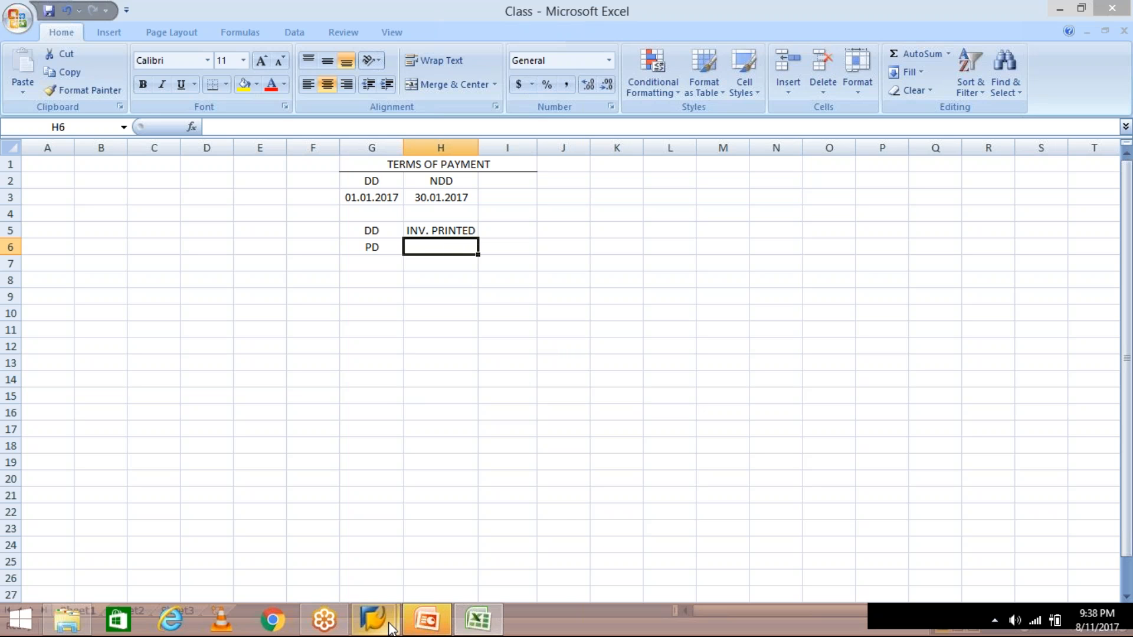
click(390, 626)
click(462, 529)
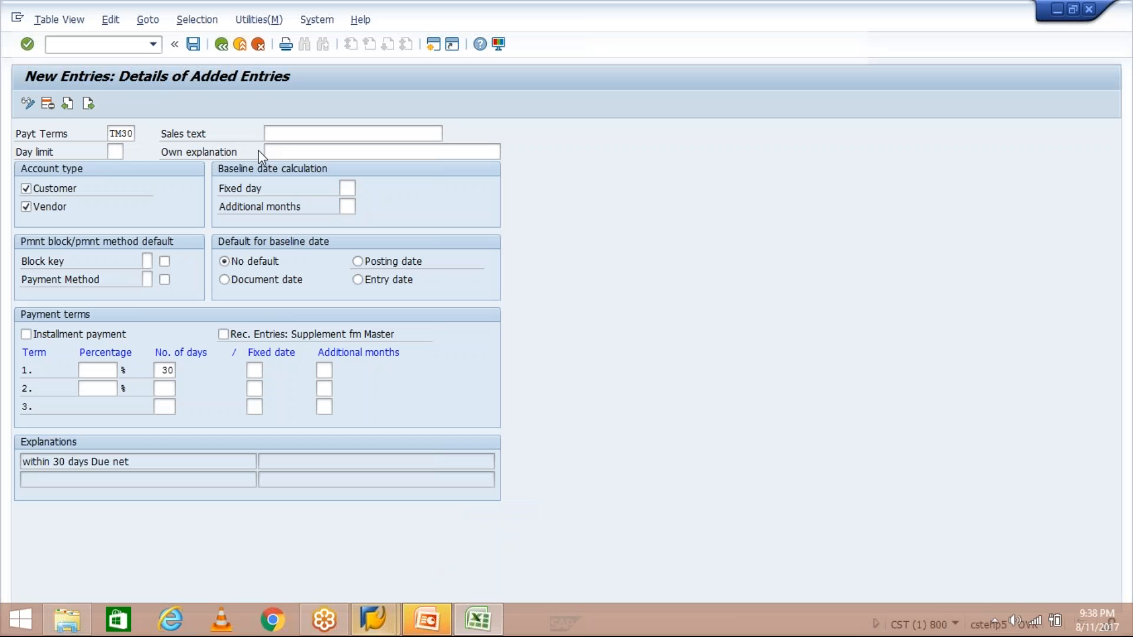
- Save payment term TM30 with its 30-day due-net term
click(193, 45)
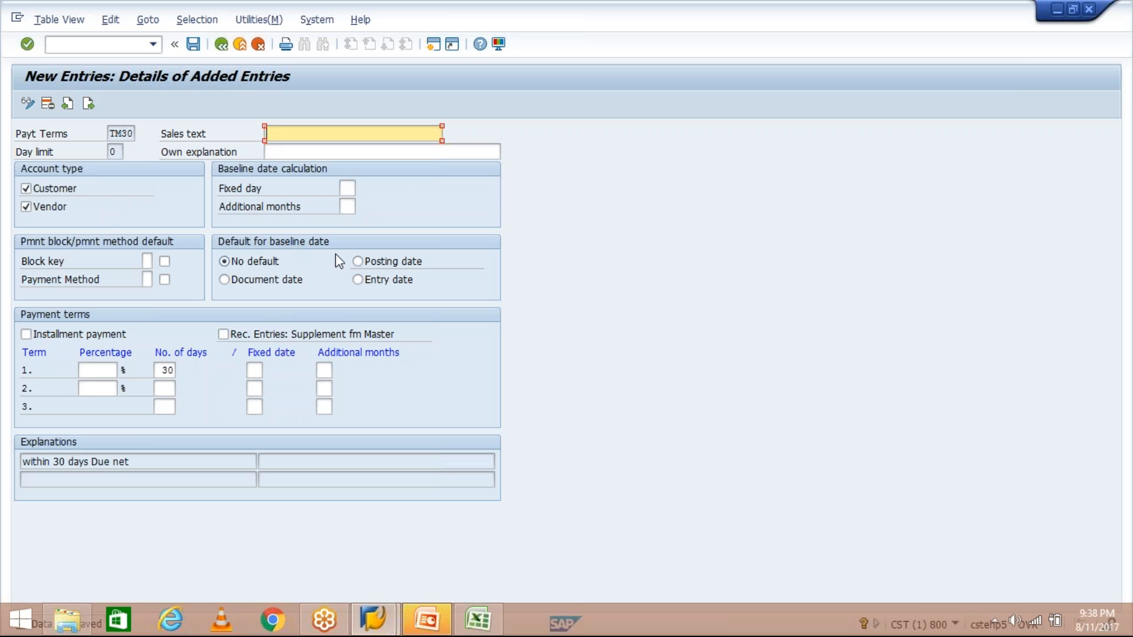
- Open a new SAP session and start FB60 to enter a vendor invoice for company code TM04
click(435, 43)
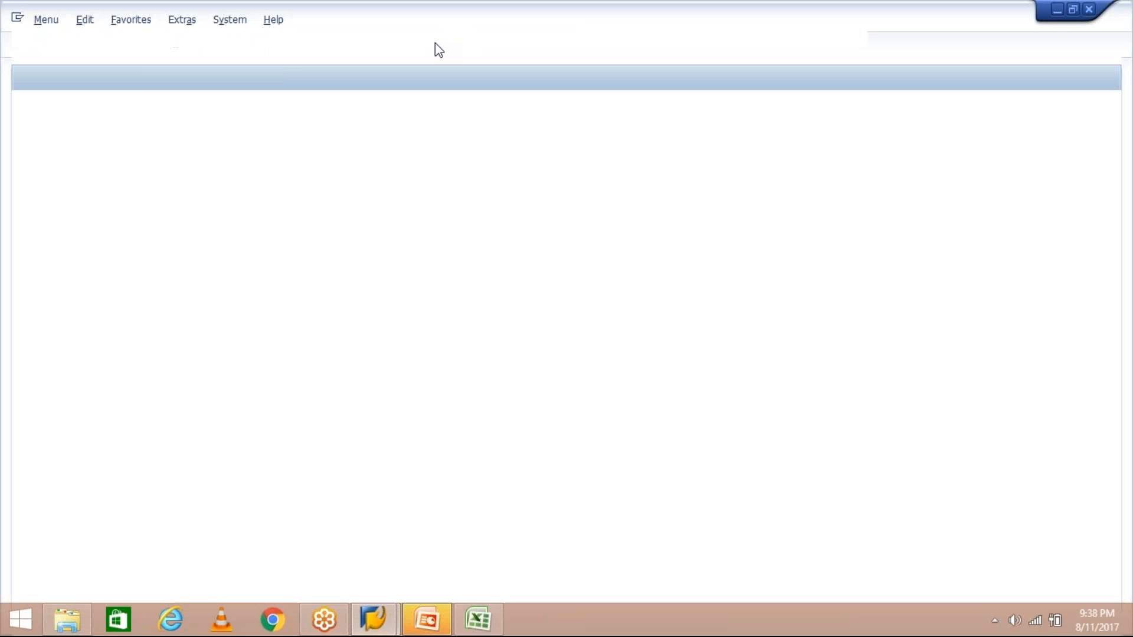
text(D)
key(BackSpace)
text(F)
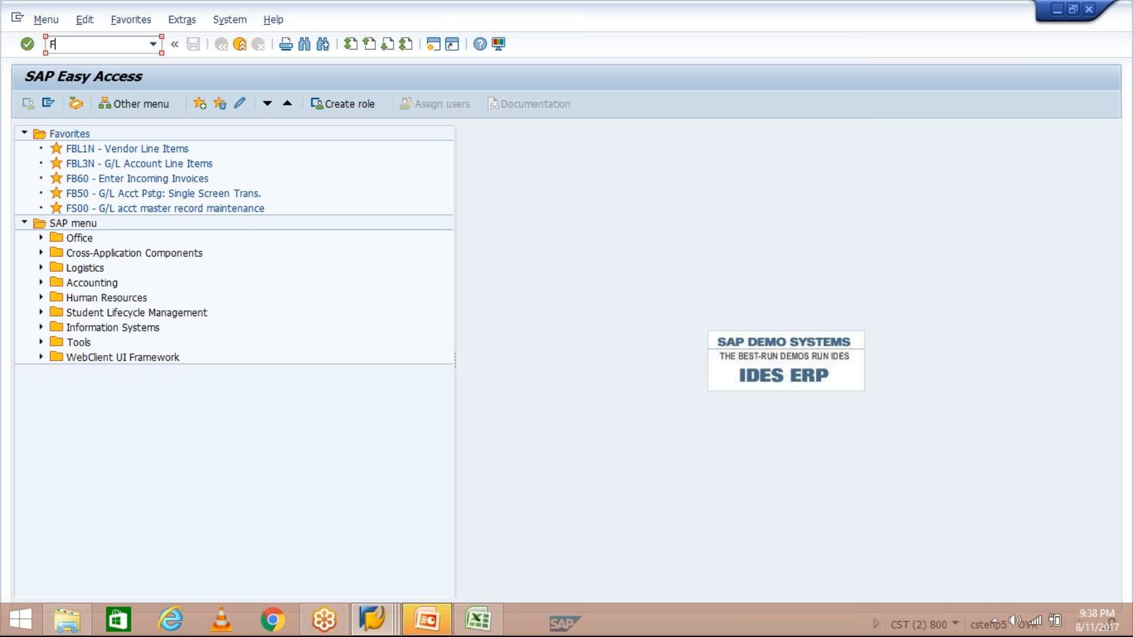
text(B60)
key(Return)
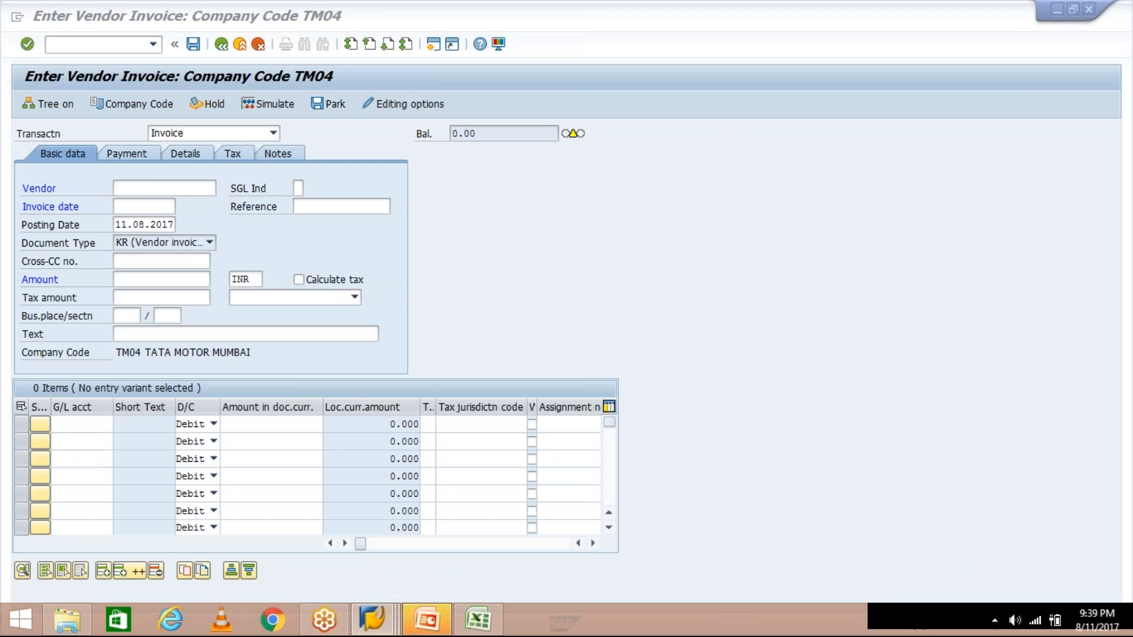
- Enter invoice date 07.08.2017, leaving the posting date at 11.08.2017
click(124, 203)
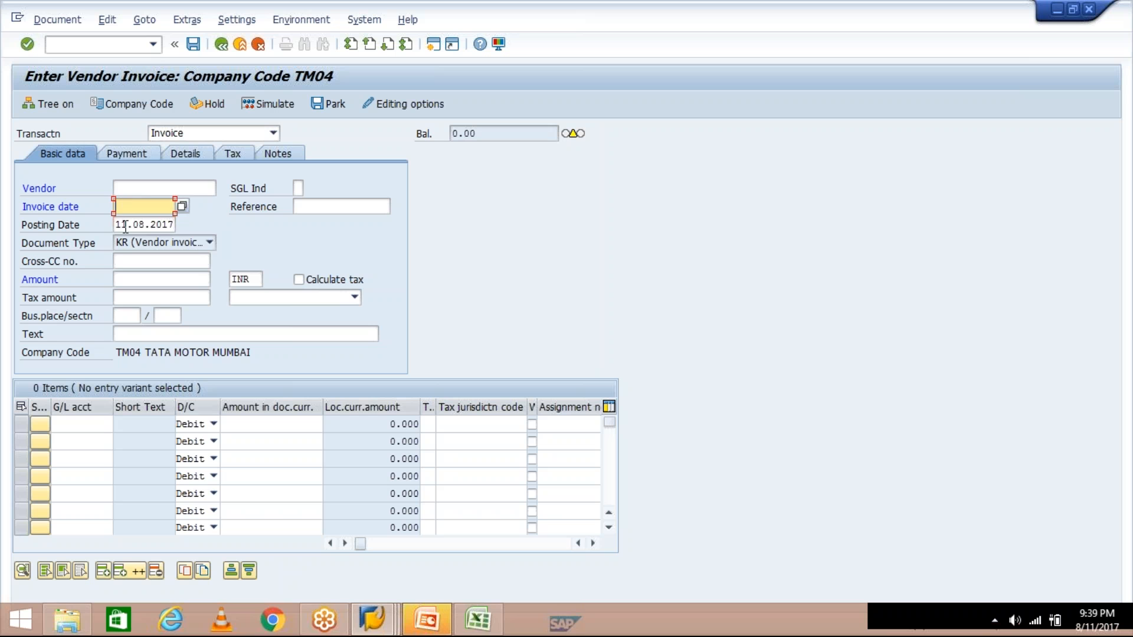
click(119, 223)
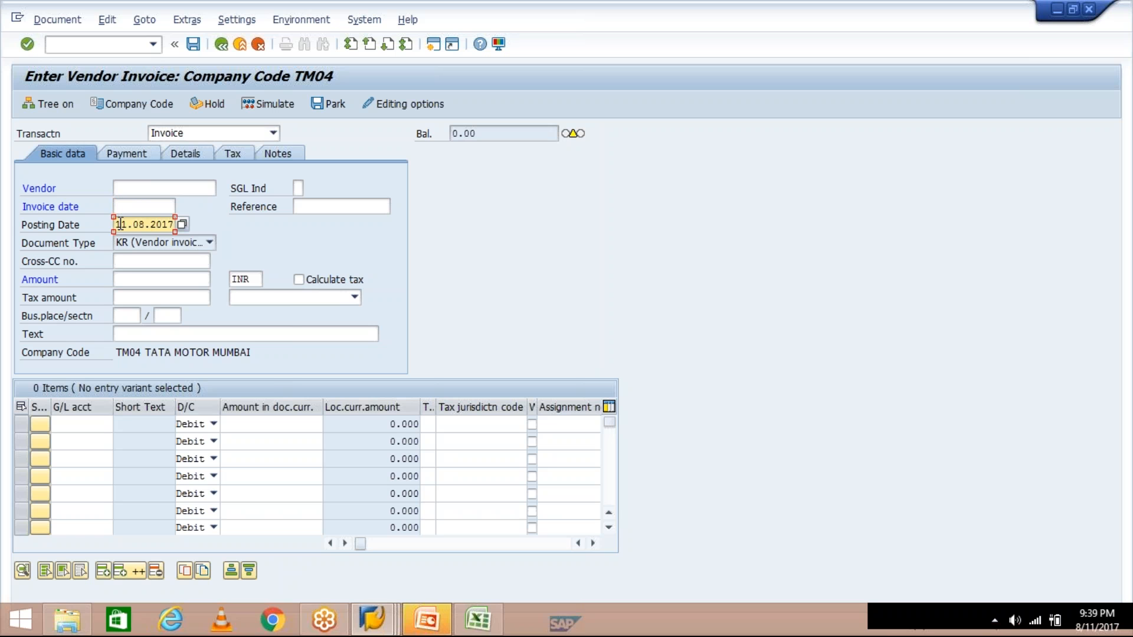
drag(119, 222, 178, 219)
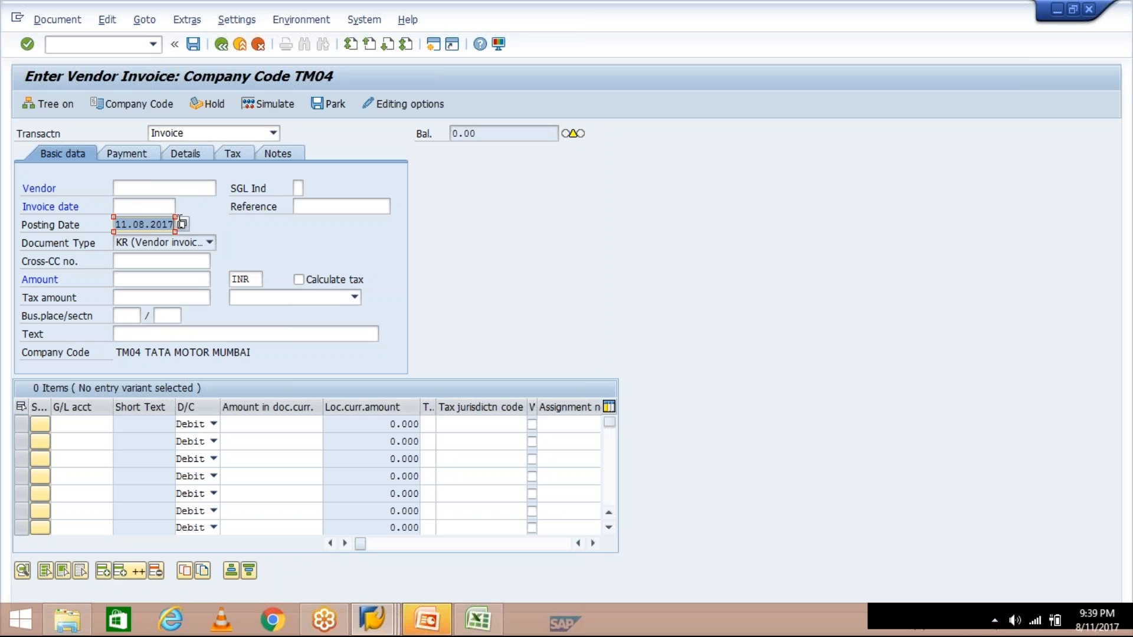
click(131, 206)
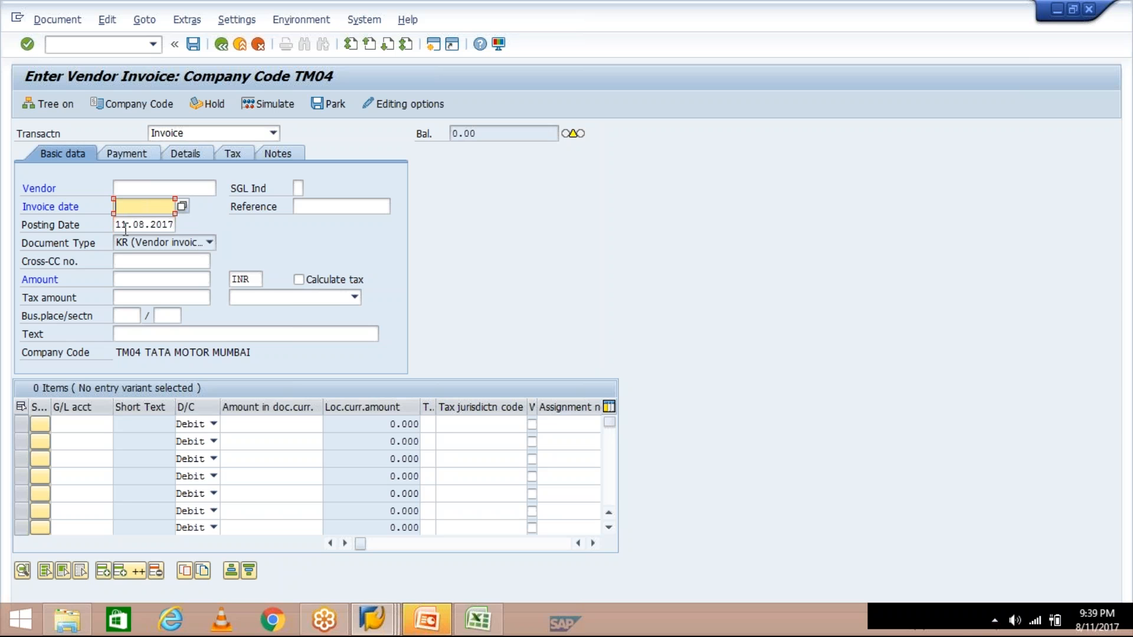
drag(115, 226, 176, 219)
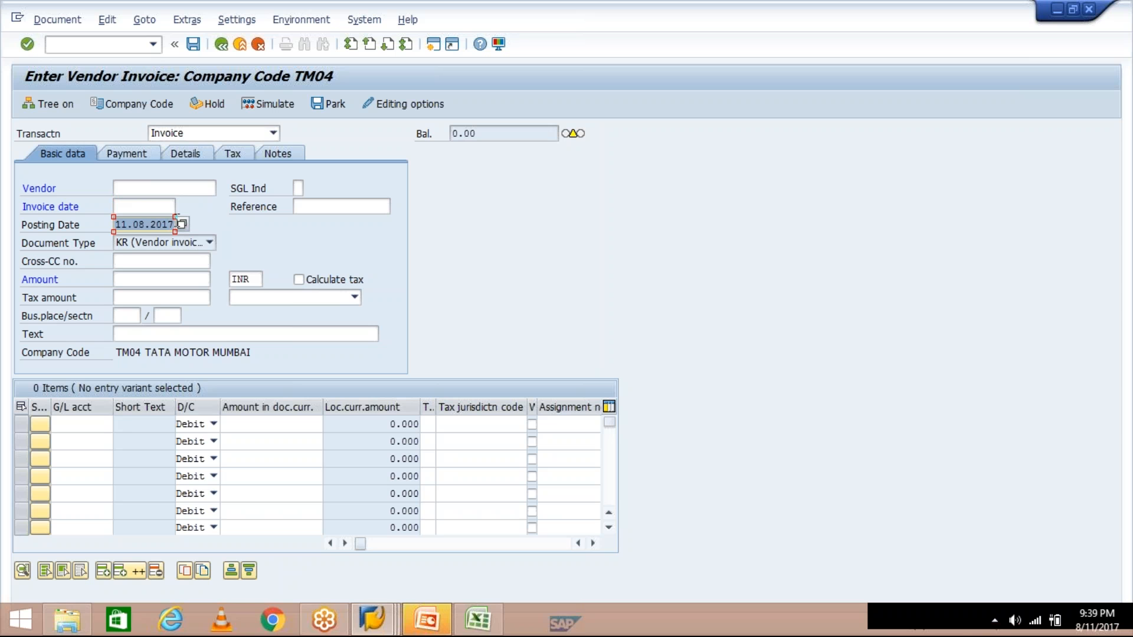
click(135, 208)
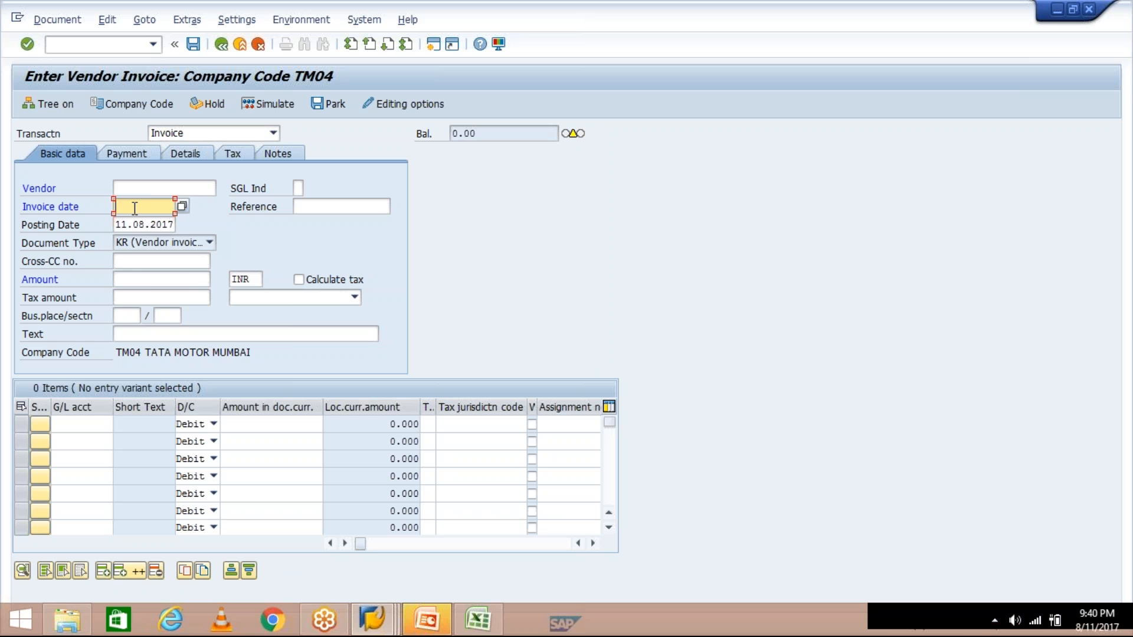
text(08)
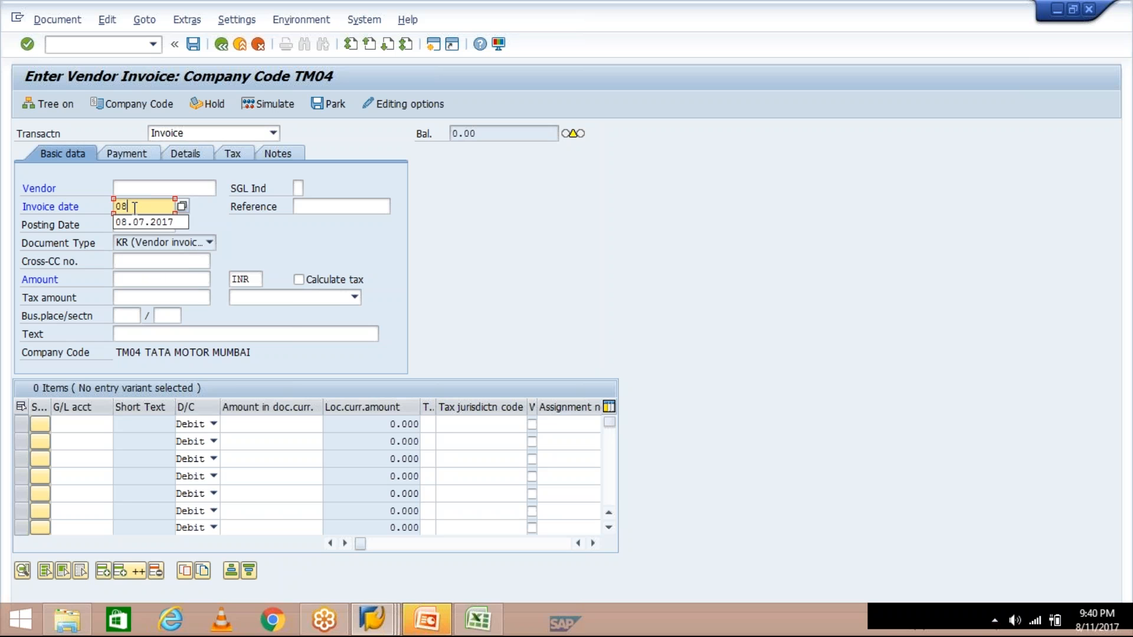
key(BackSpace)
text(7)
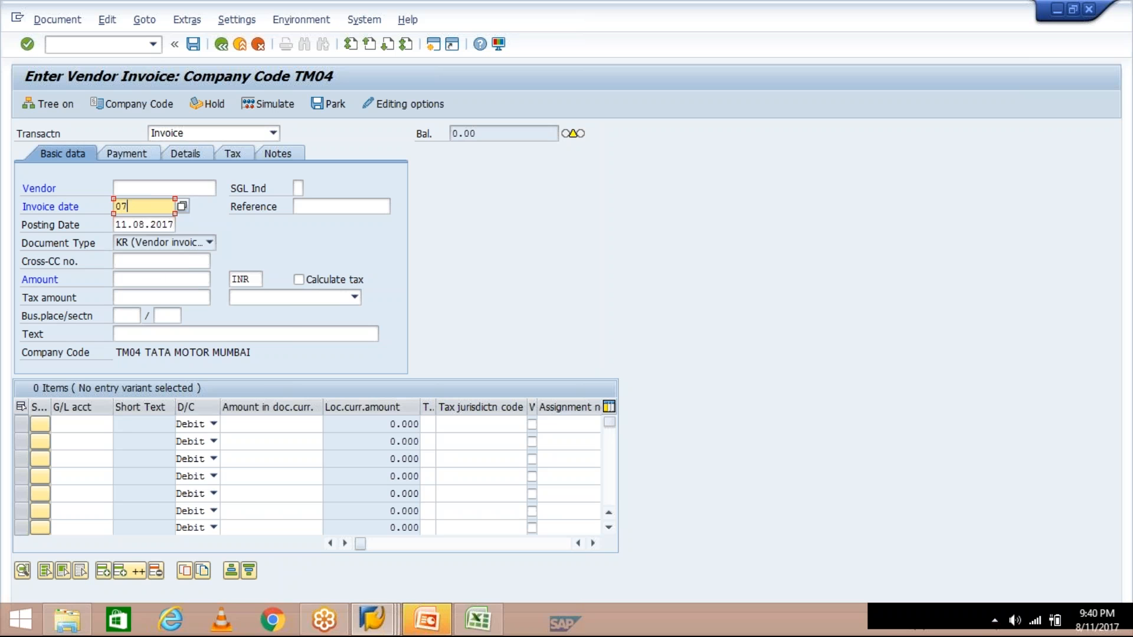
text(.08.2017)
drag(116, 204, 179, 199)
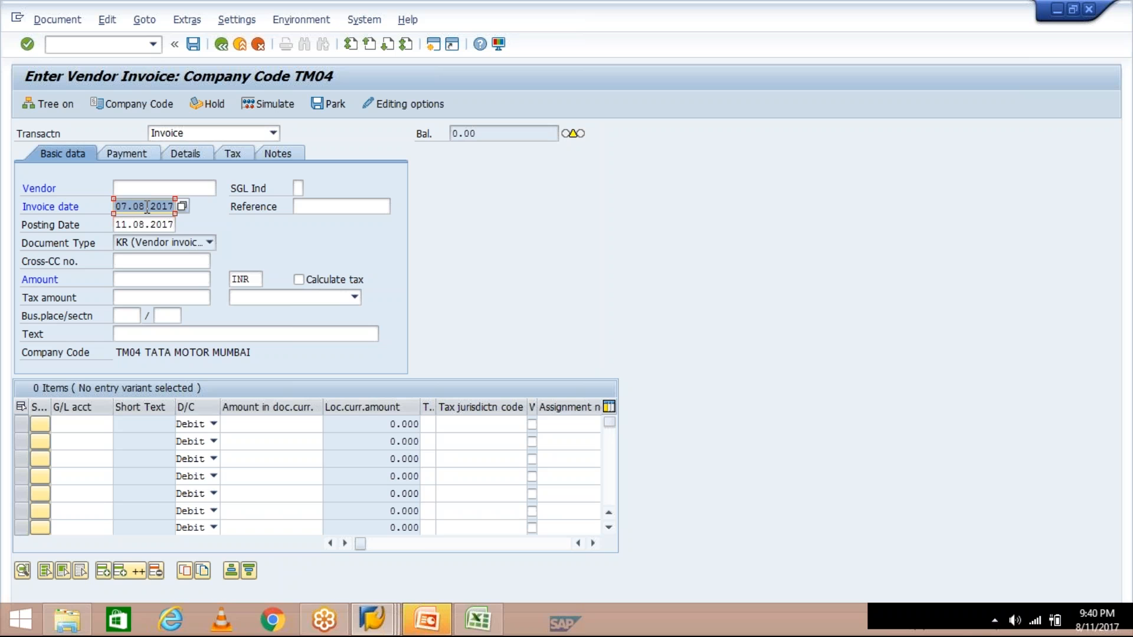
- In the TM30 payment term window, set the default baseline date to Document date
mouse_move(371, 621)
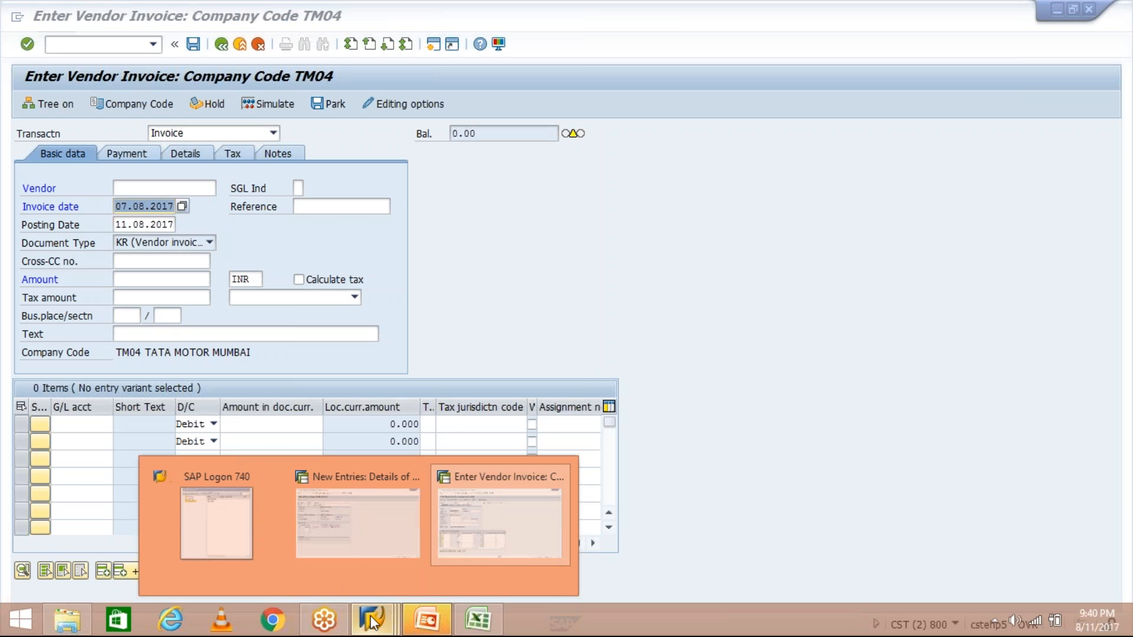
click(394, 540)
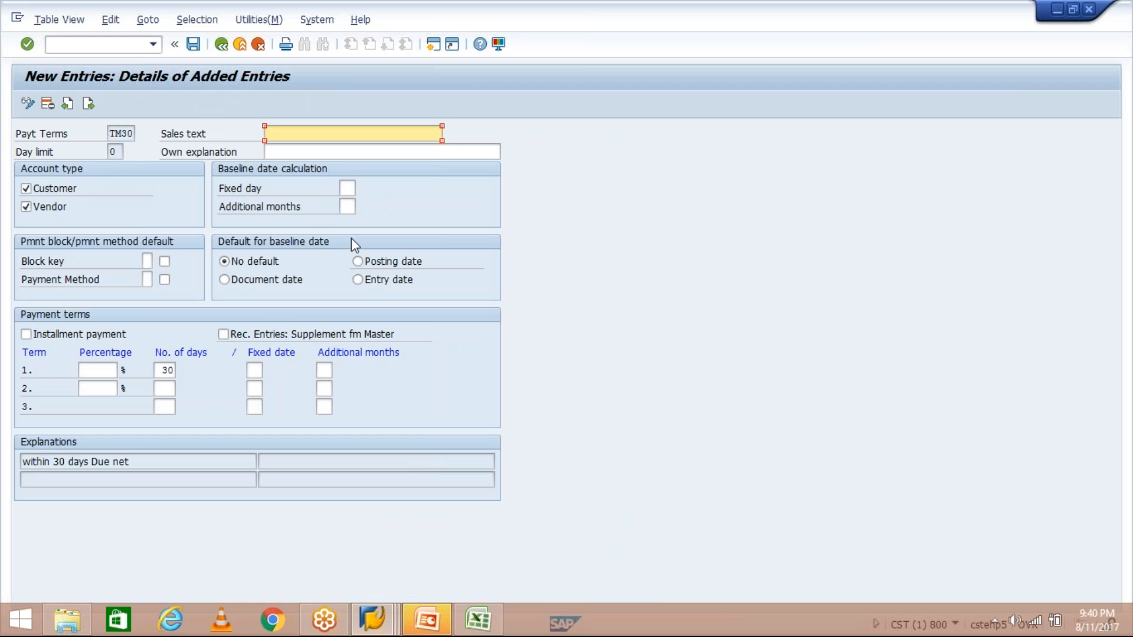
click(380, 258)
click(231, 278)
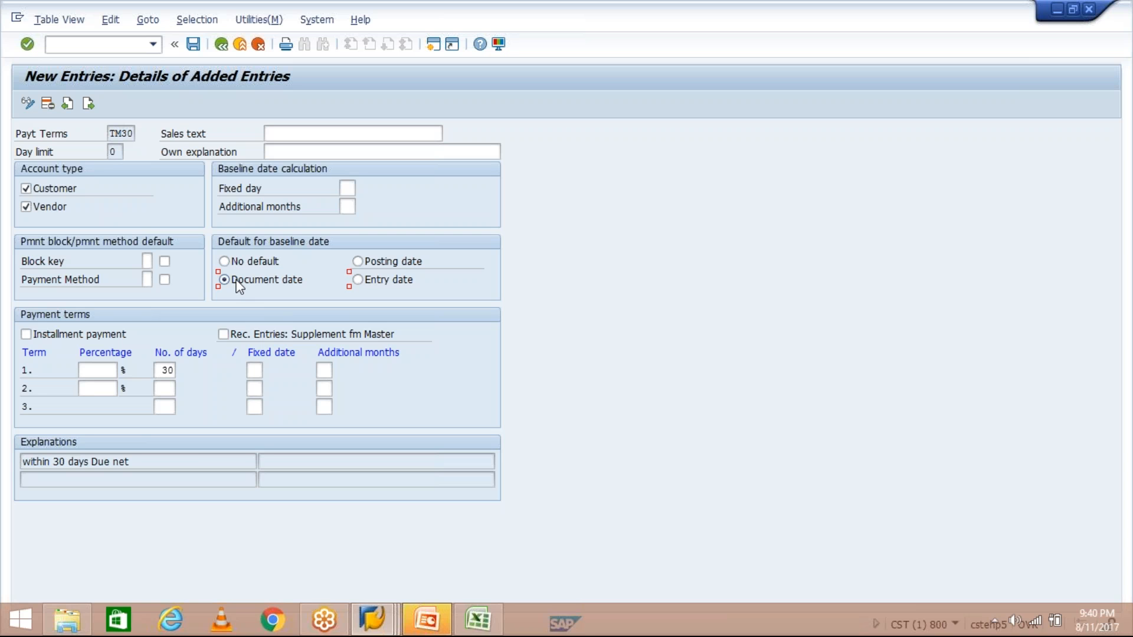
click(378, 284)
click(275, 277)
click(335, 281)
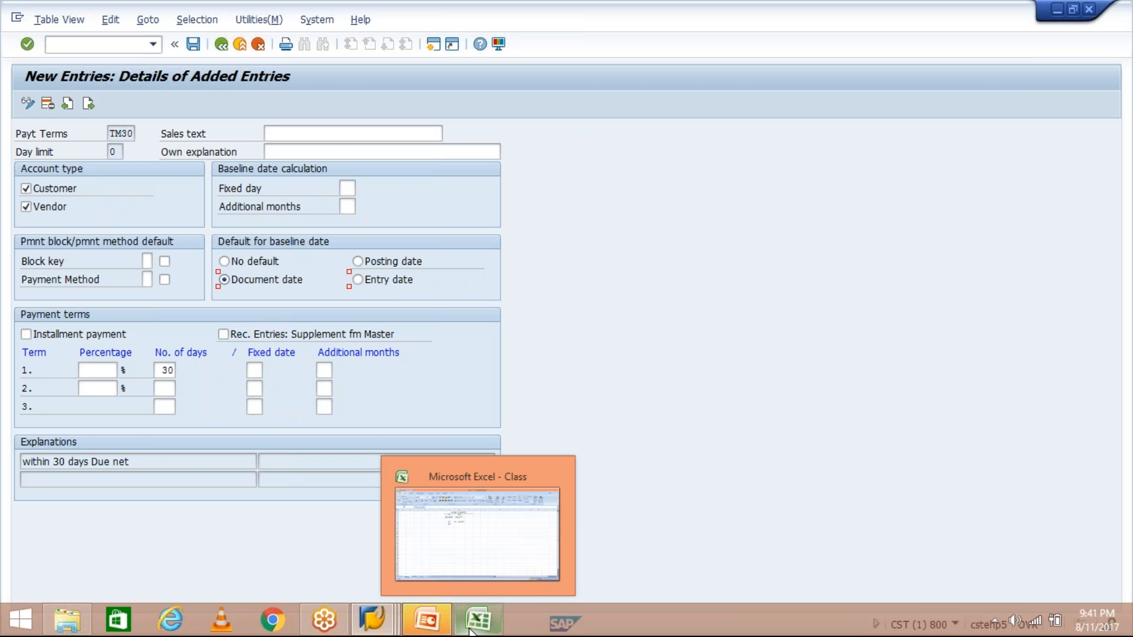
- In the Class workbook, add an ED label in cell G7 below PD
click(477, 519)
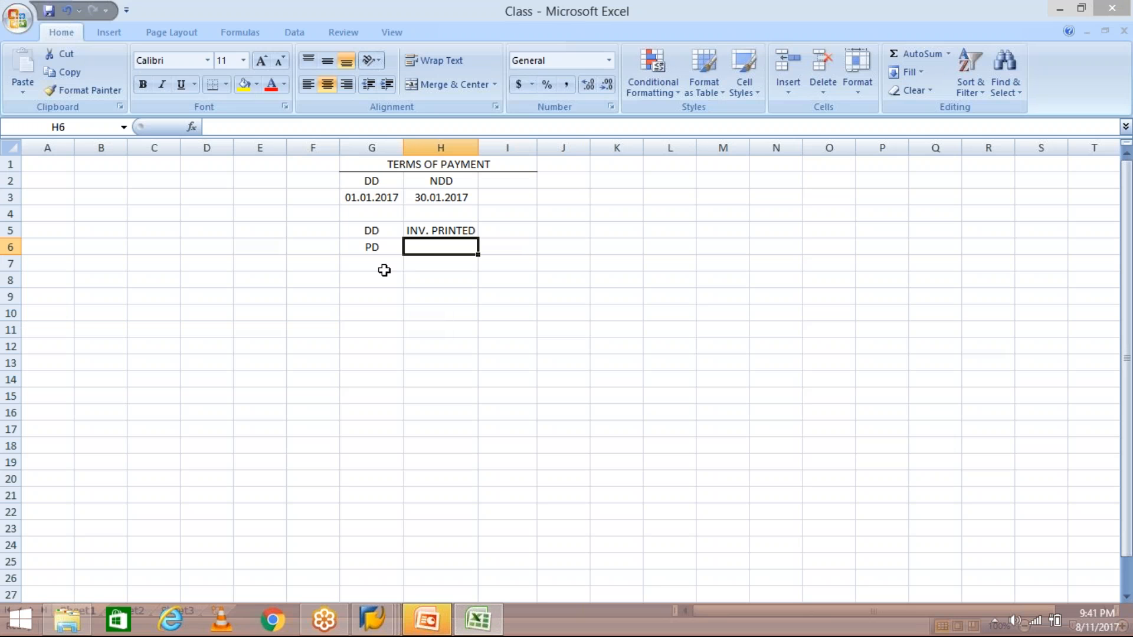
click(376, 262)
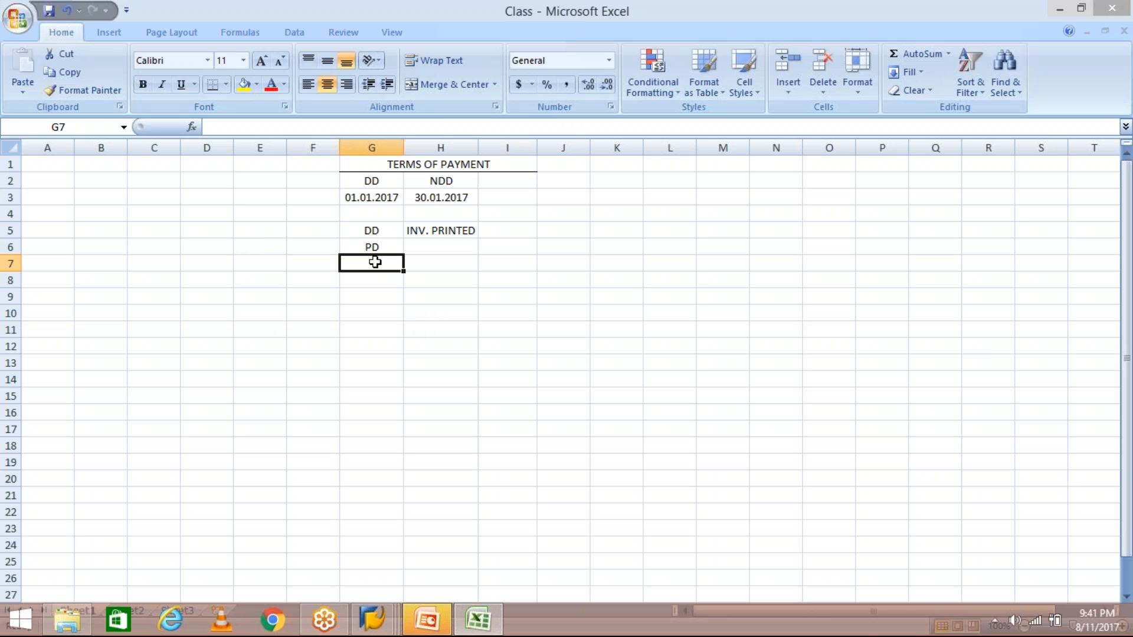
text(ED)
key(Return)
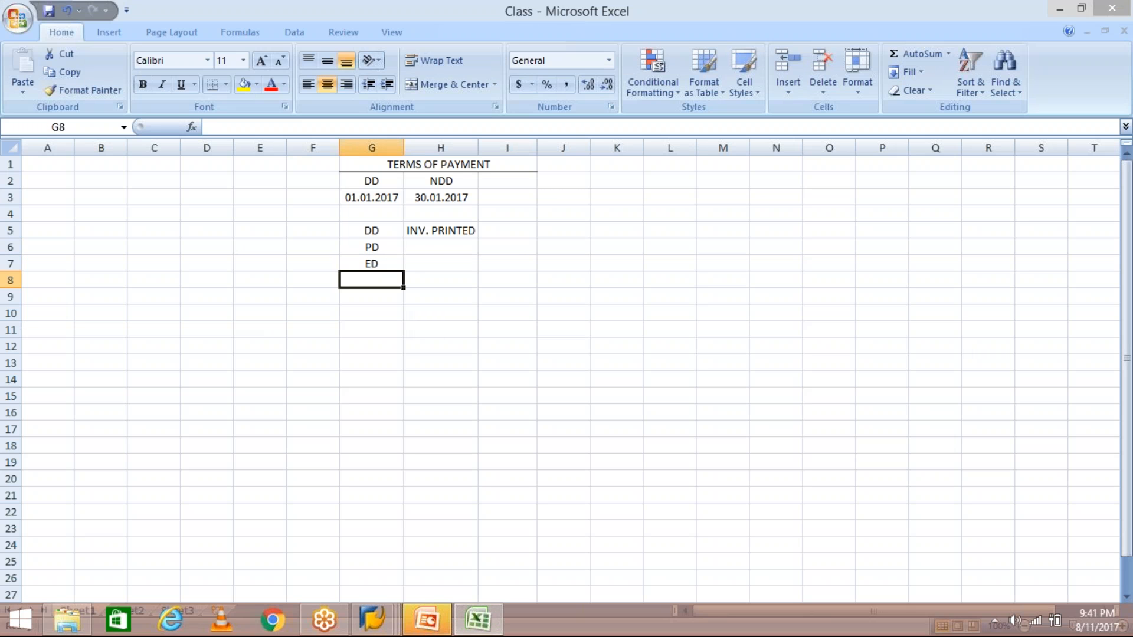
- Replace H5 with DD date 01.07.2017 and enter PD date 05.07.2017 in H6
click(446, 232)
key(Delete)
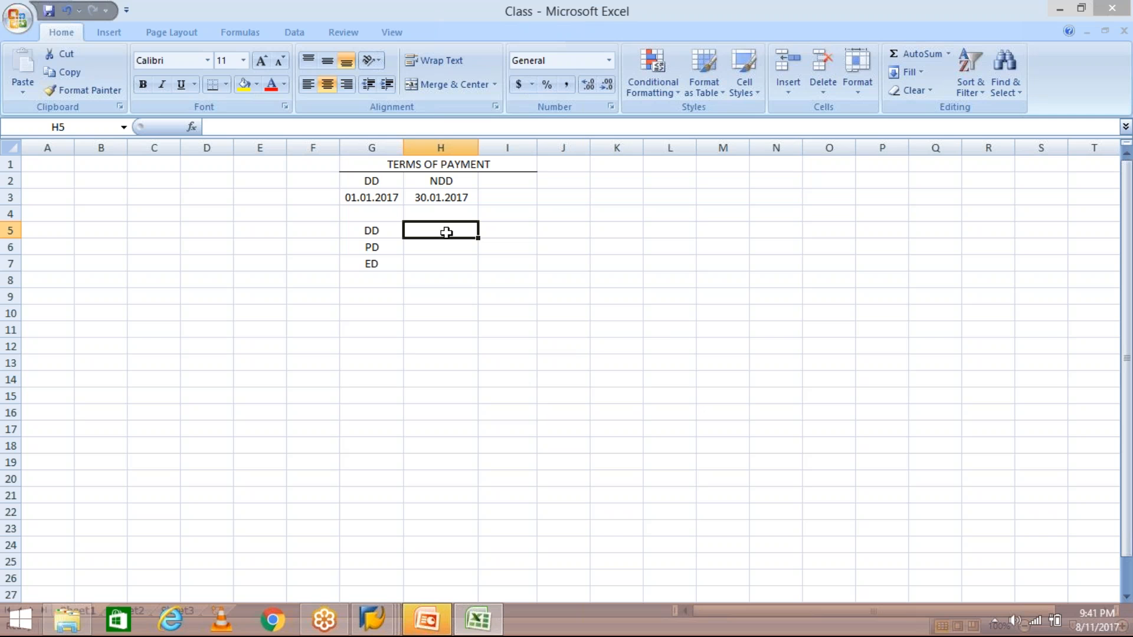
text(01)
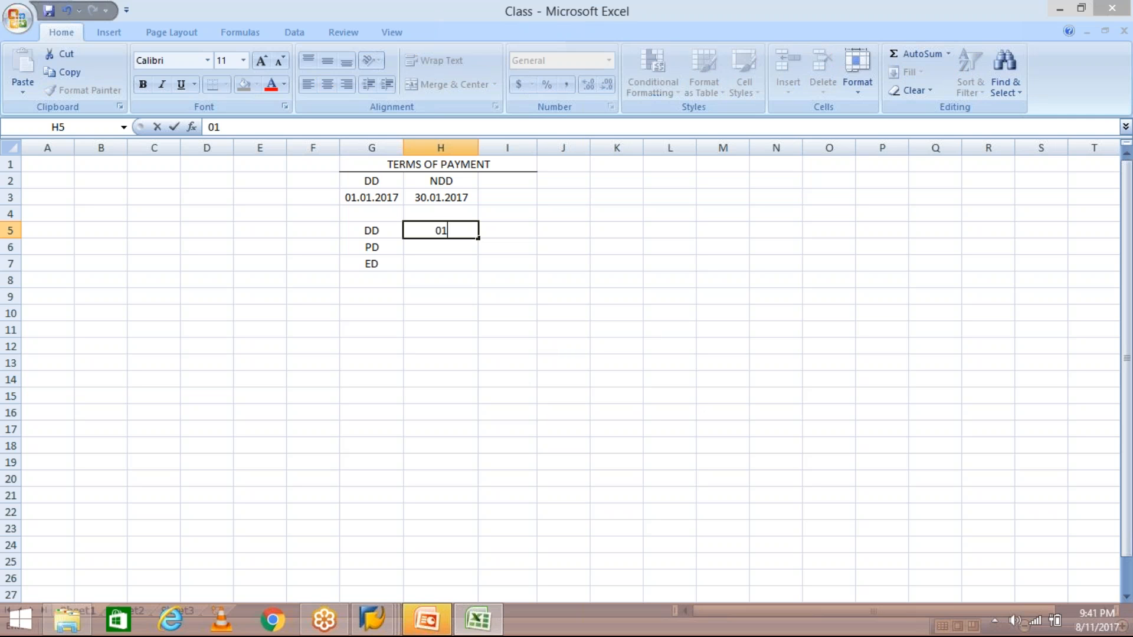
text(.07.2017)
key(Return)
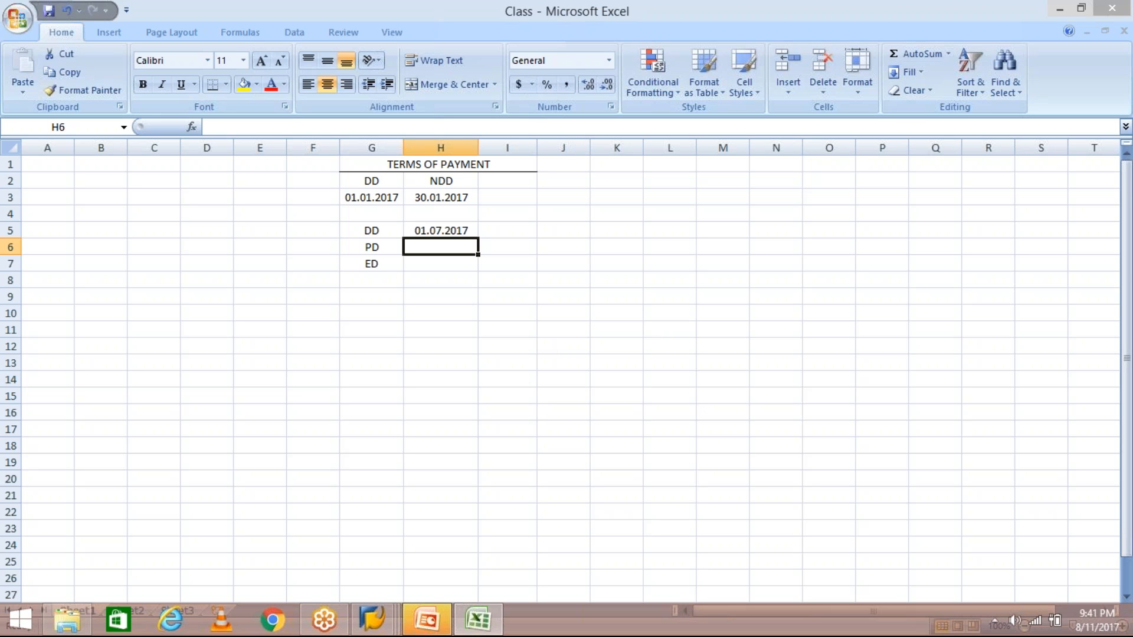
click(448, 231)
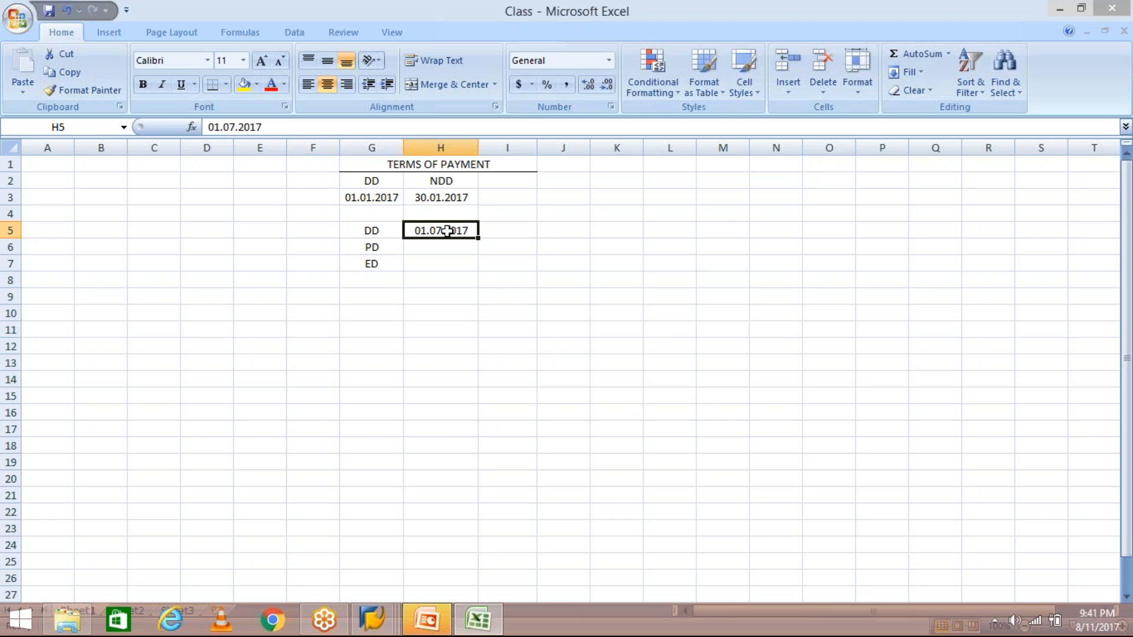
click(443, 247)
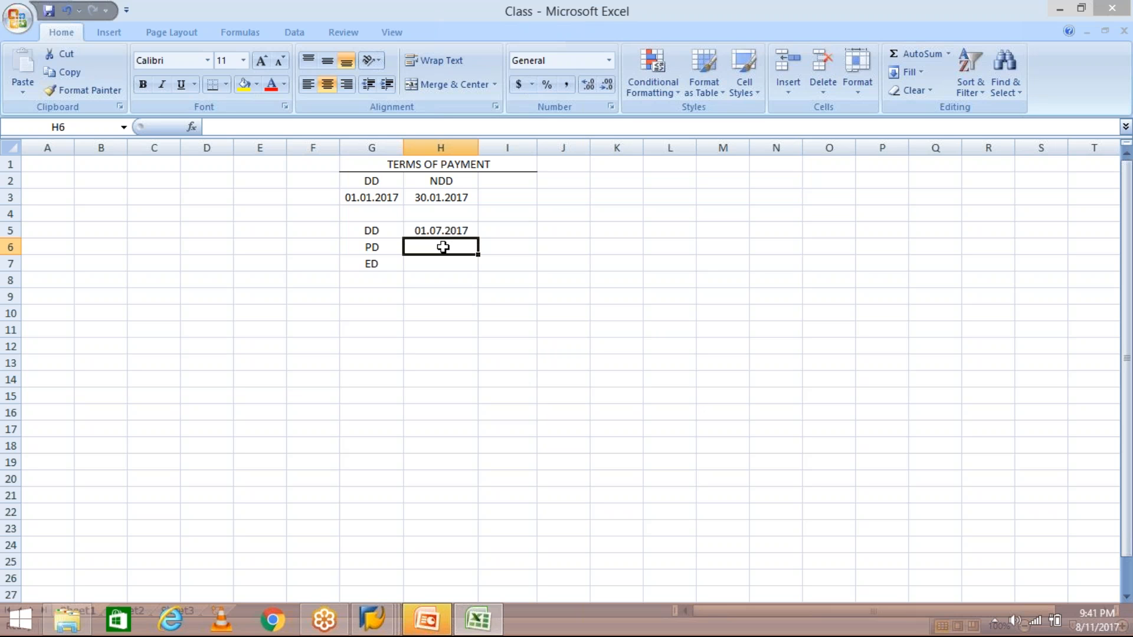
text(05.)
text(07.2017)
key(Return)
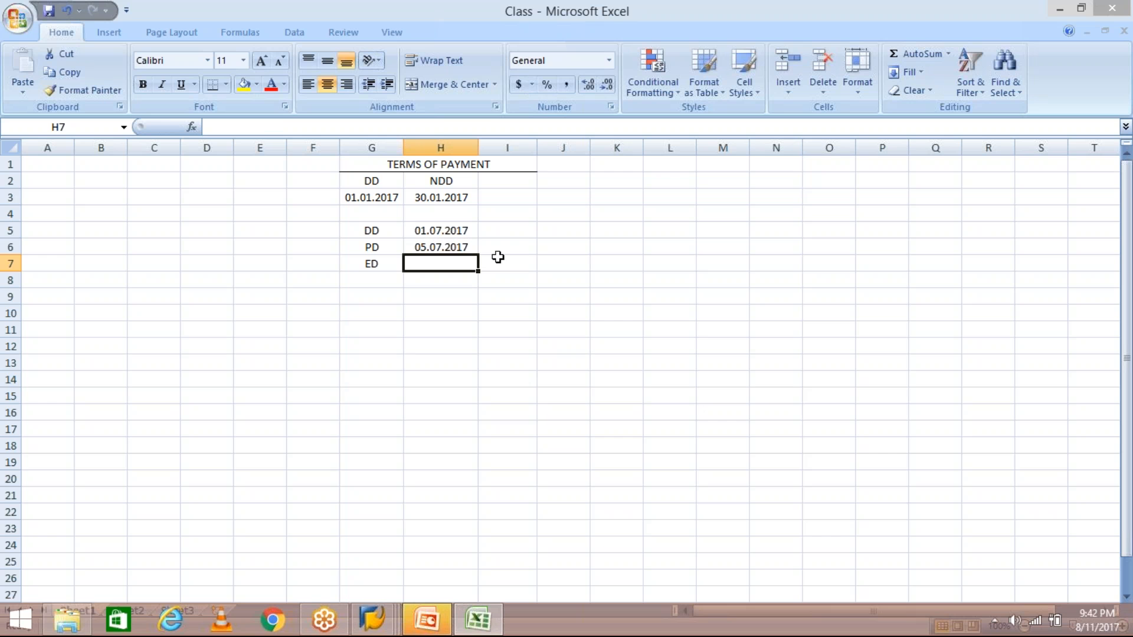
- Enter the time 4.00 PM in cell I6 next to the PD date 05.07.2017
click(443, 245)
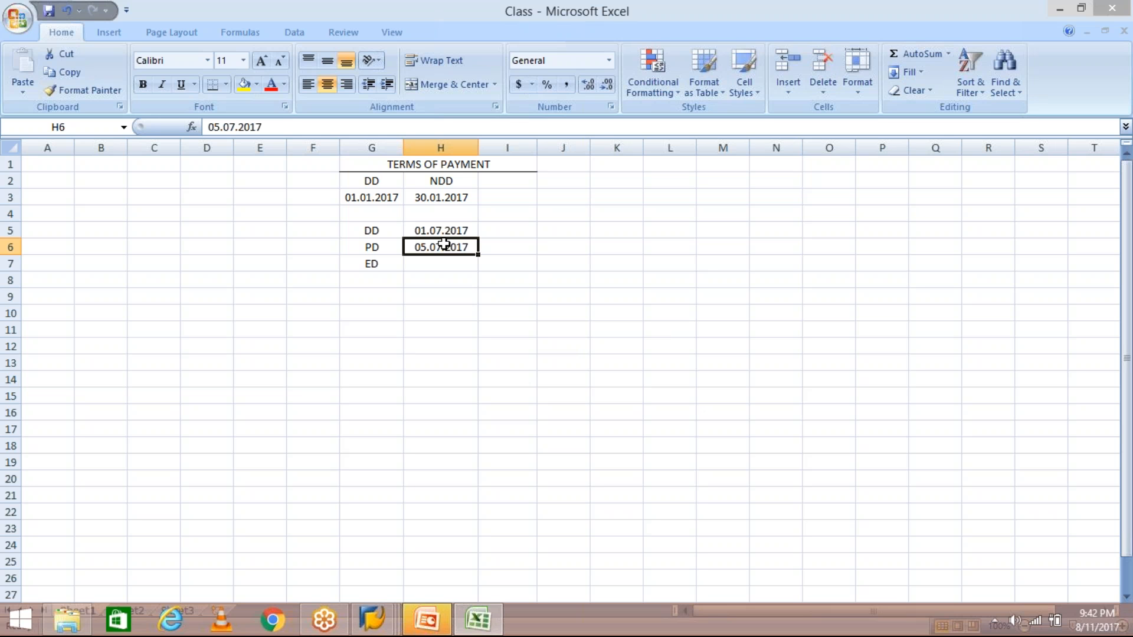
click(495, 245)
click(457, 249)
click(393, 248)
key(Right)
click(496, 247)
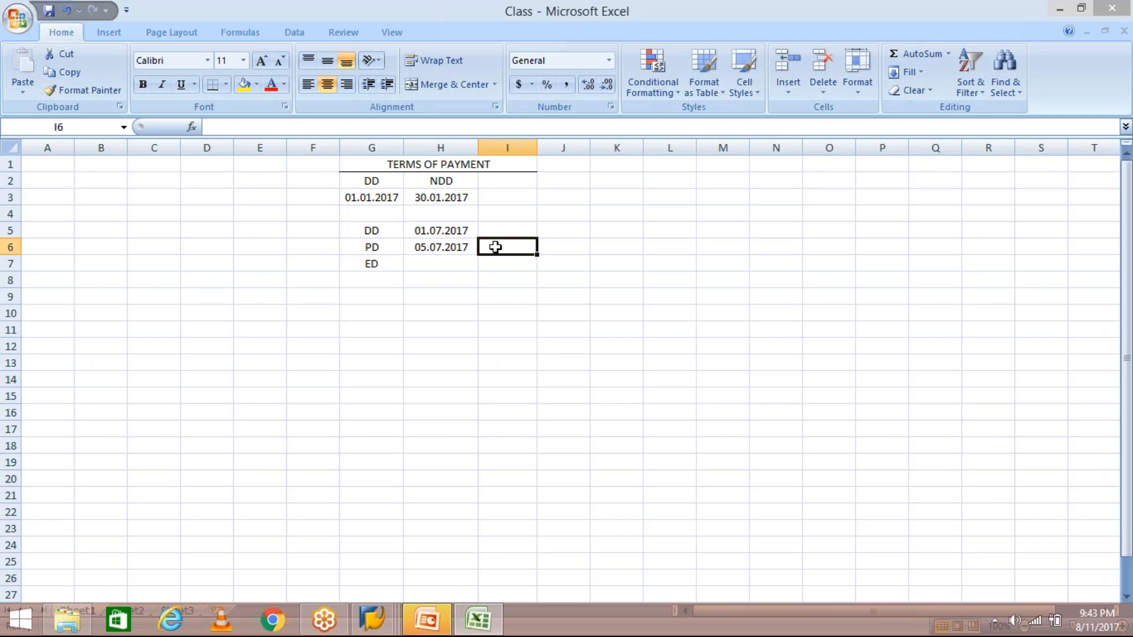
text(4.)
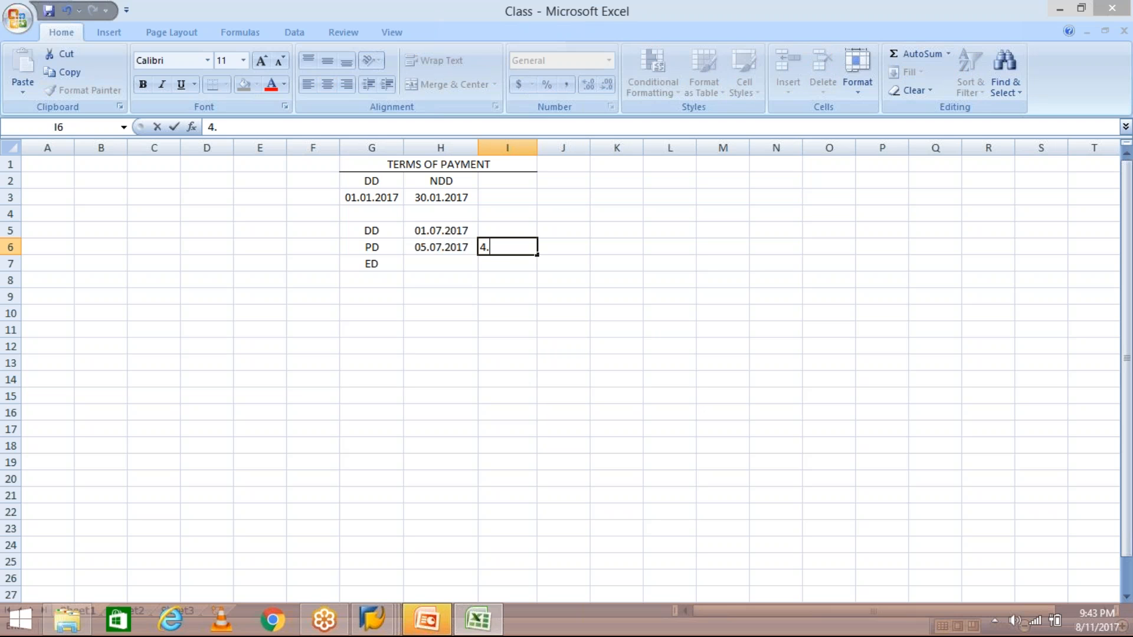
text(00 PM)
key(Return)
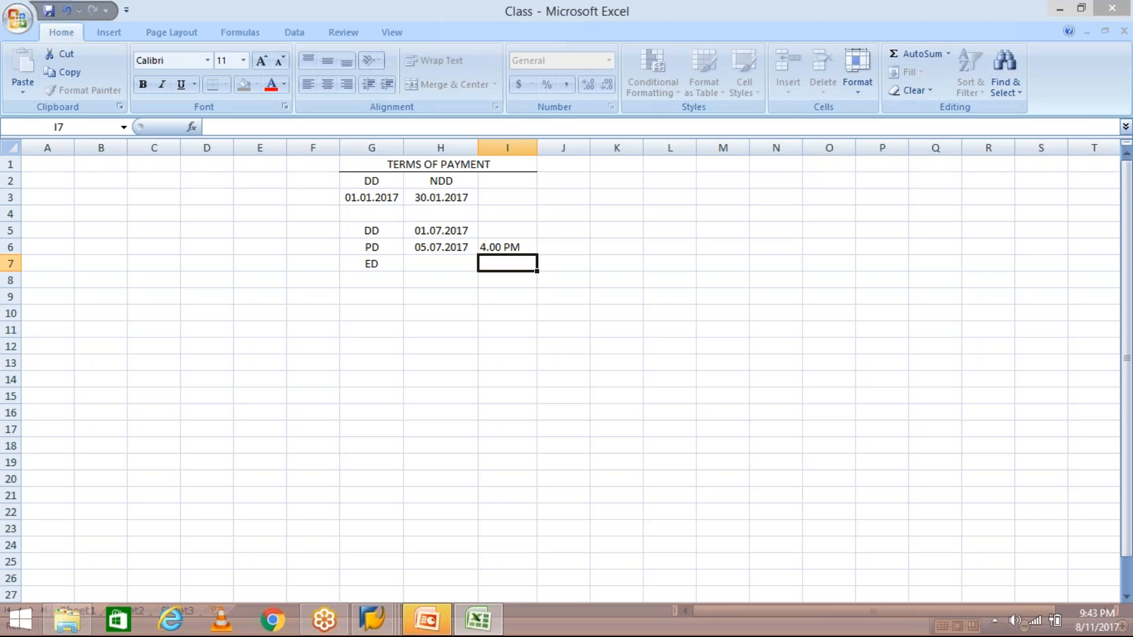
click(494, 248)
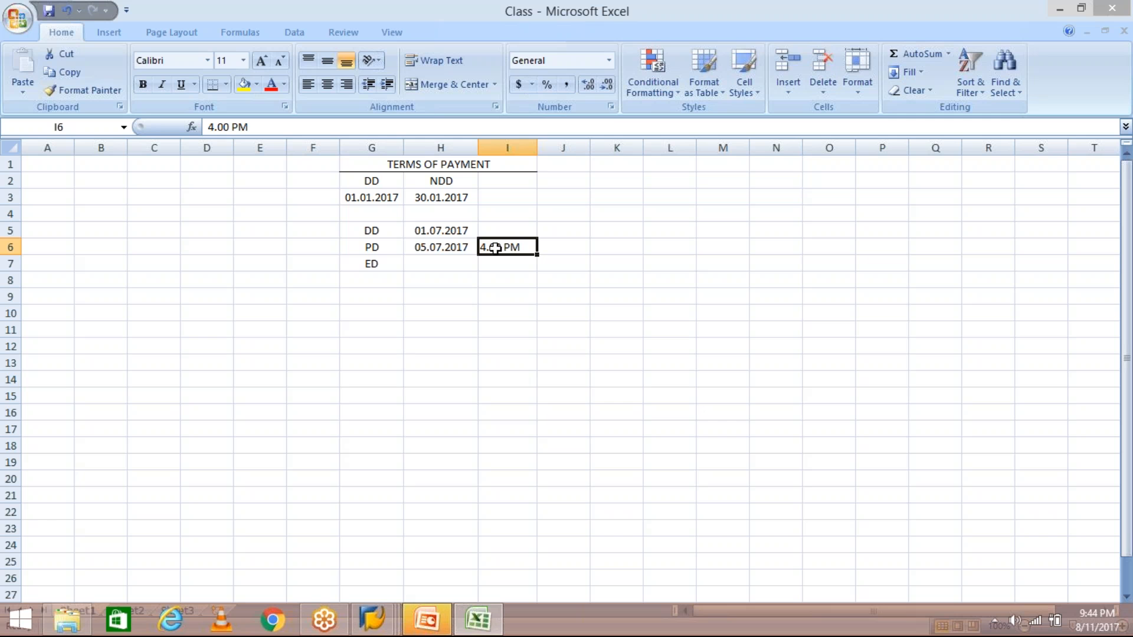
click(431, 250)
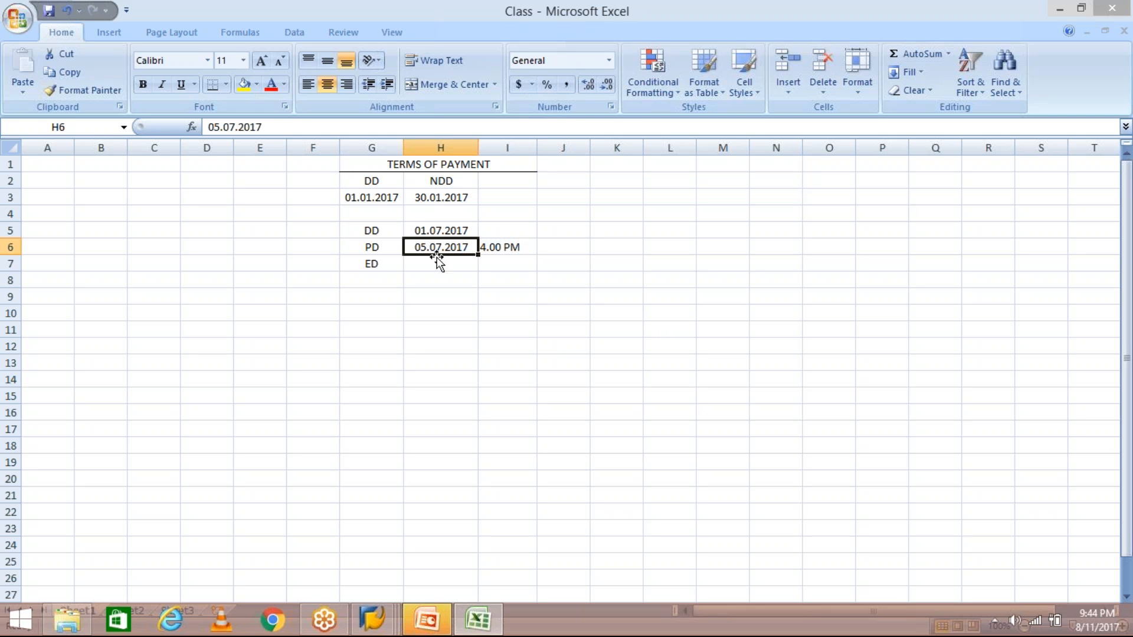
key(Down)
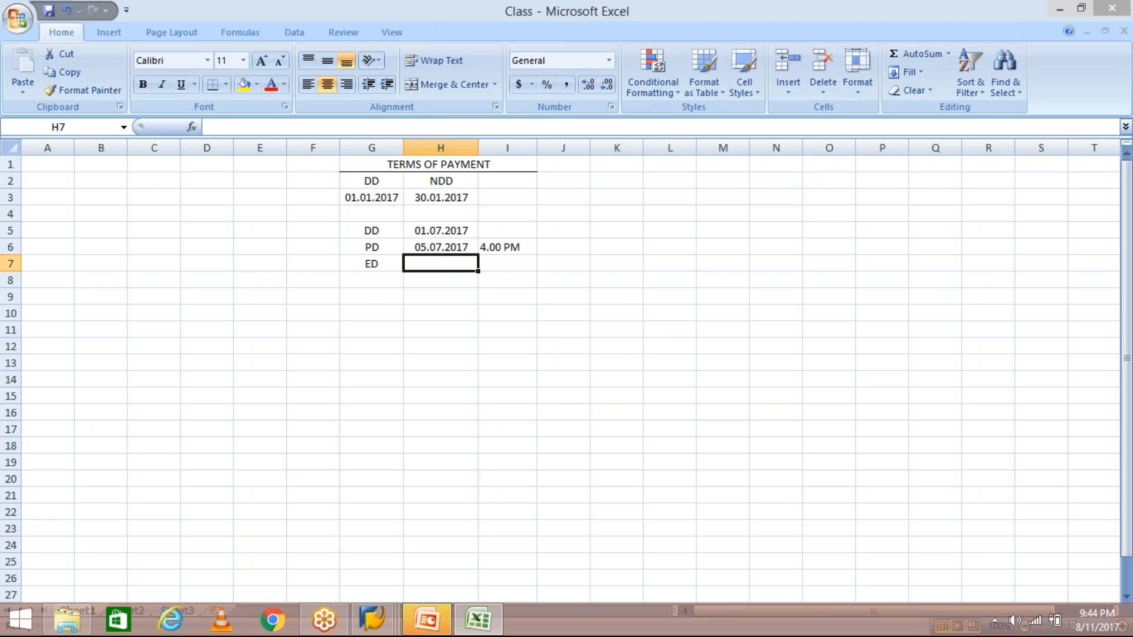
- Open an extra SAP session from the Enter Vendor Invoice screen
click(382, 611)
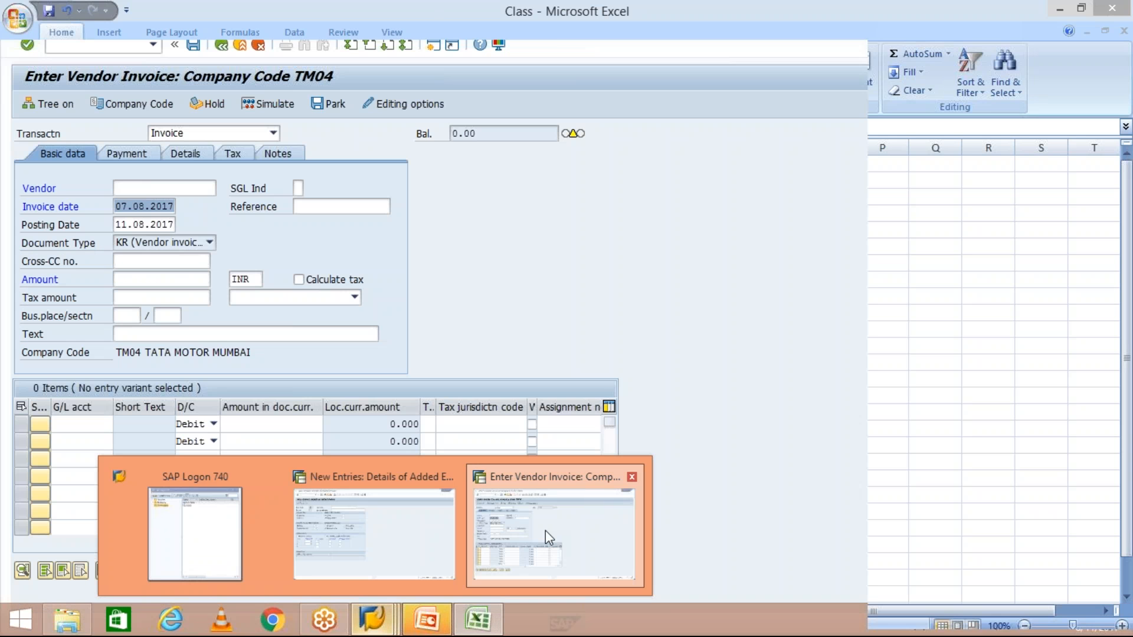
click(545, 529)
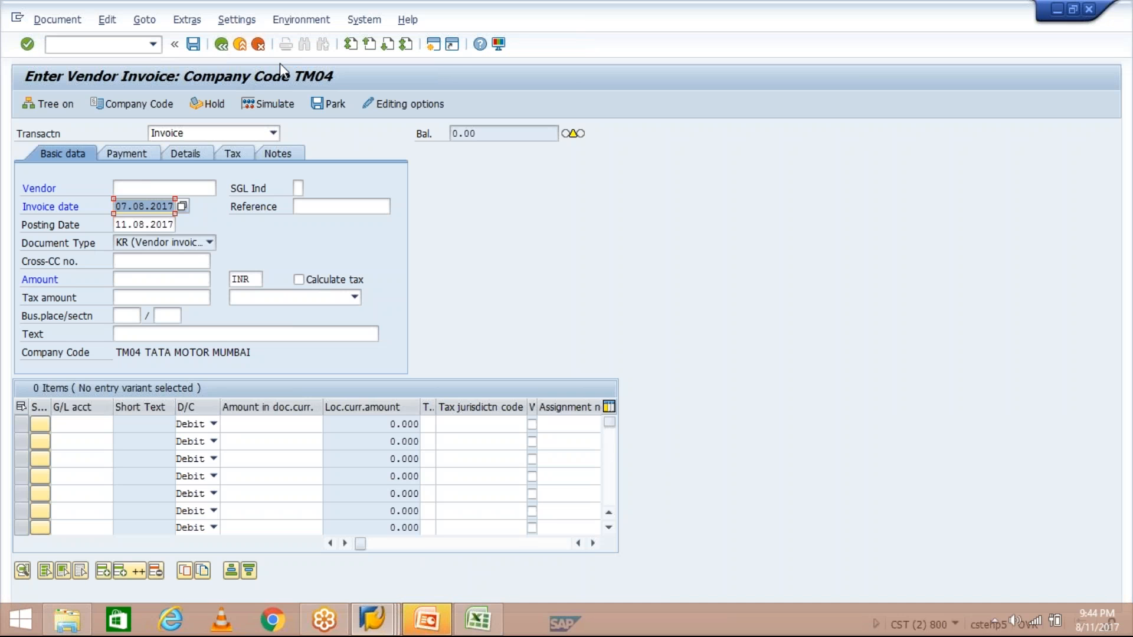
click(434, 46)
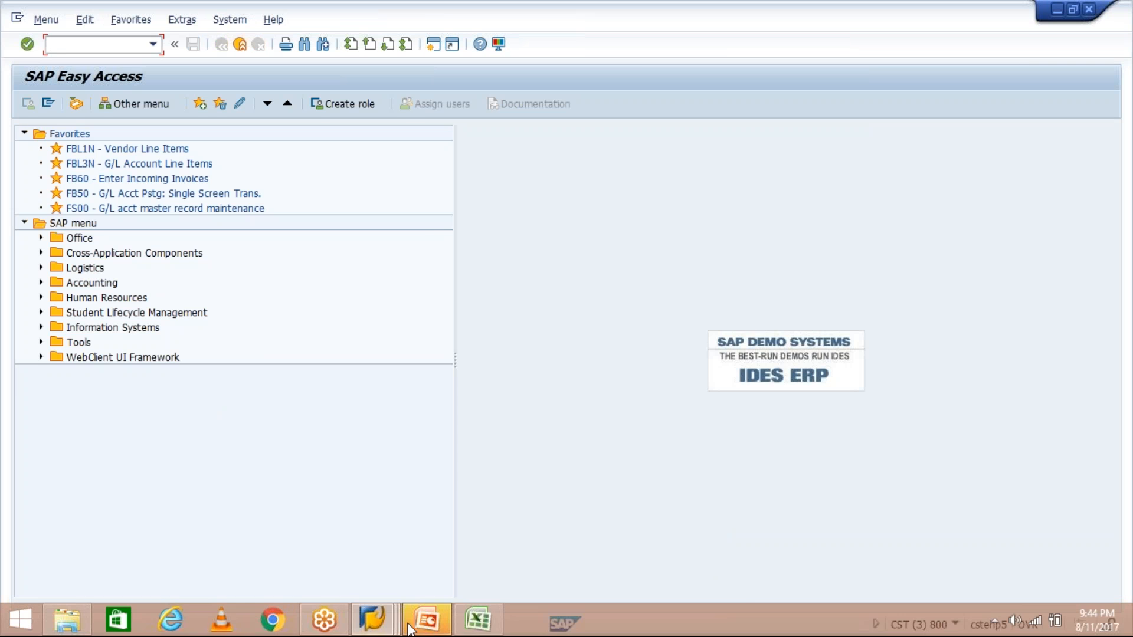
- Return to the Excel payment-terms sheet and select the DD date in H5
mouse_move(409, 628)
click(488, 525)
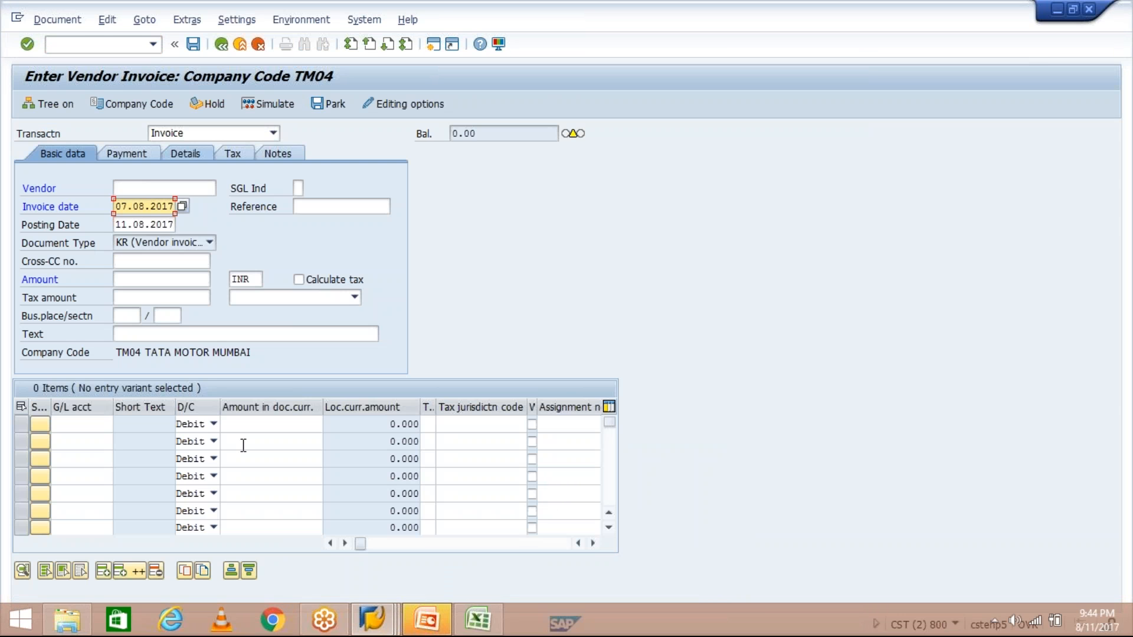
click(478, 620)
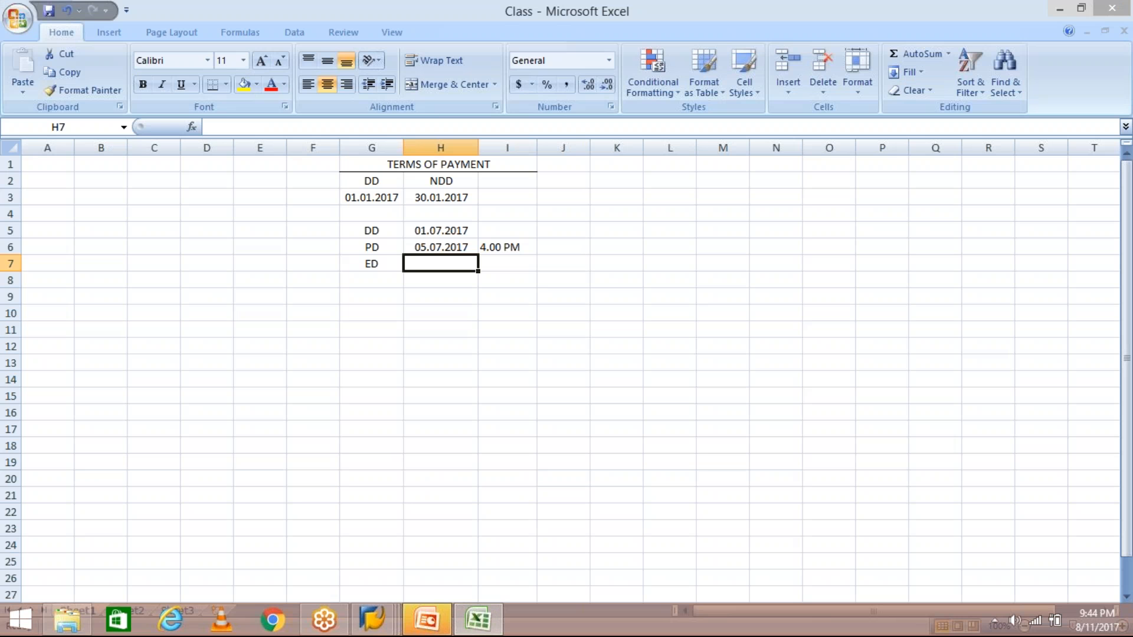
click(417, 233)
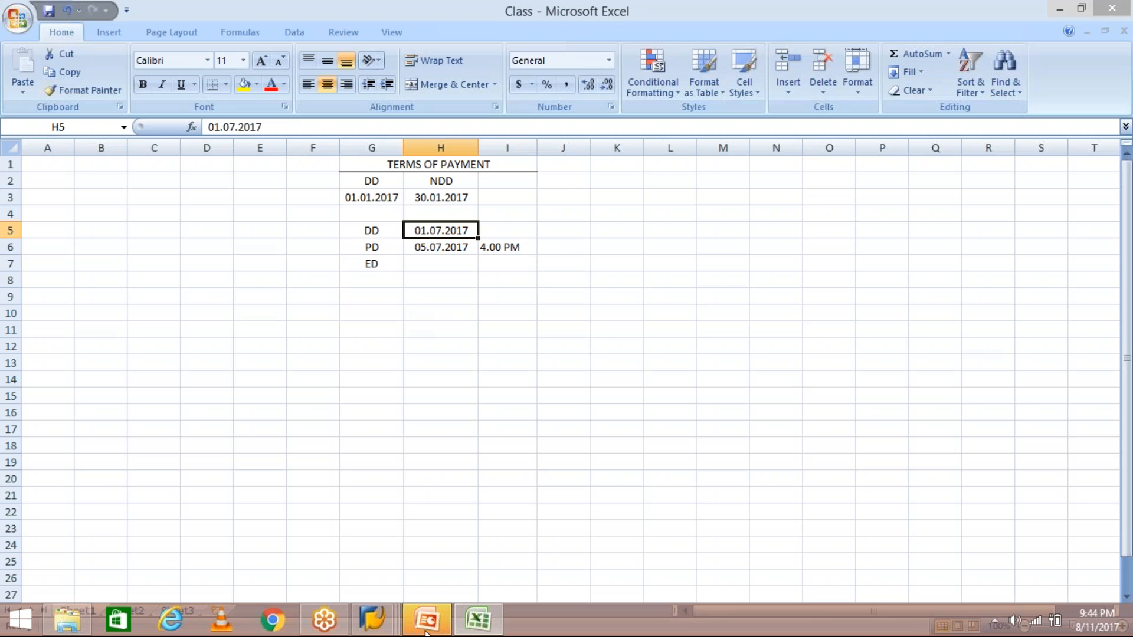
- Replace the invoice date with 01.07.2017 and retype the posting date as 05.07.2017
mouse_move(373, 619)
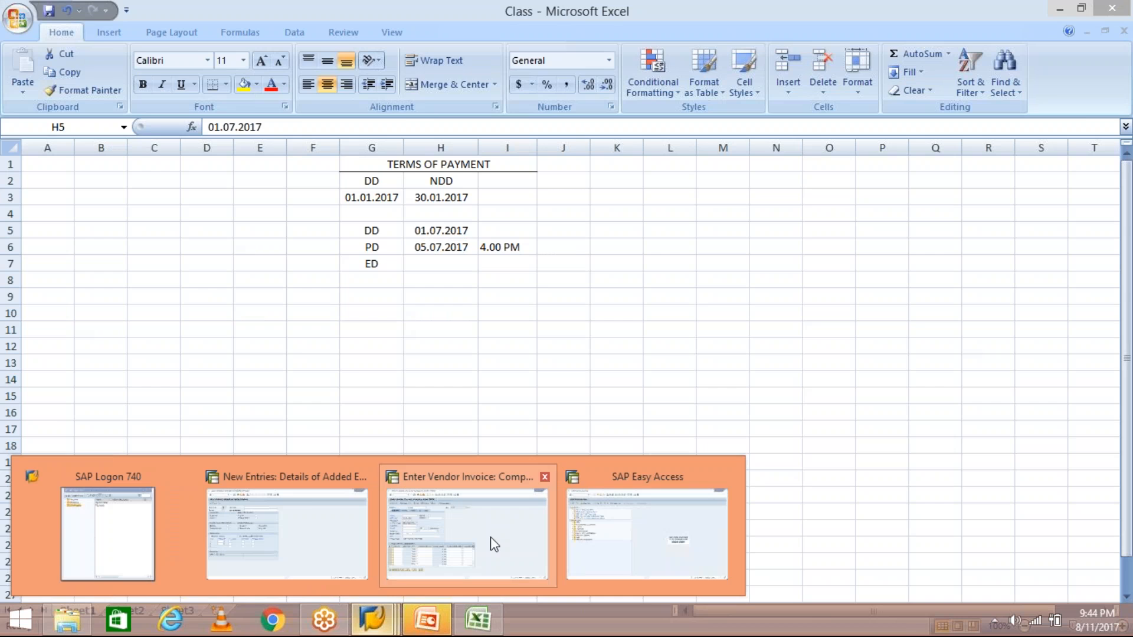
click(490, 537)
key(ctrl+a)
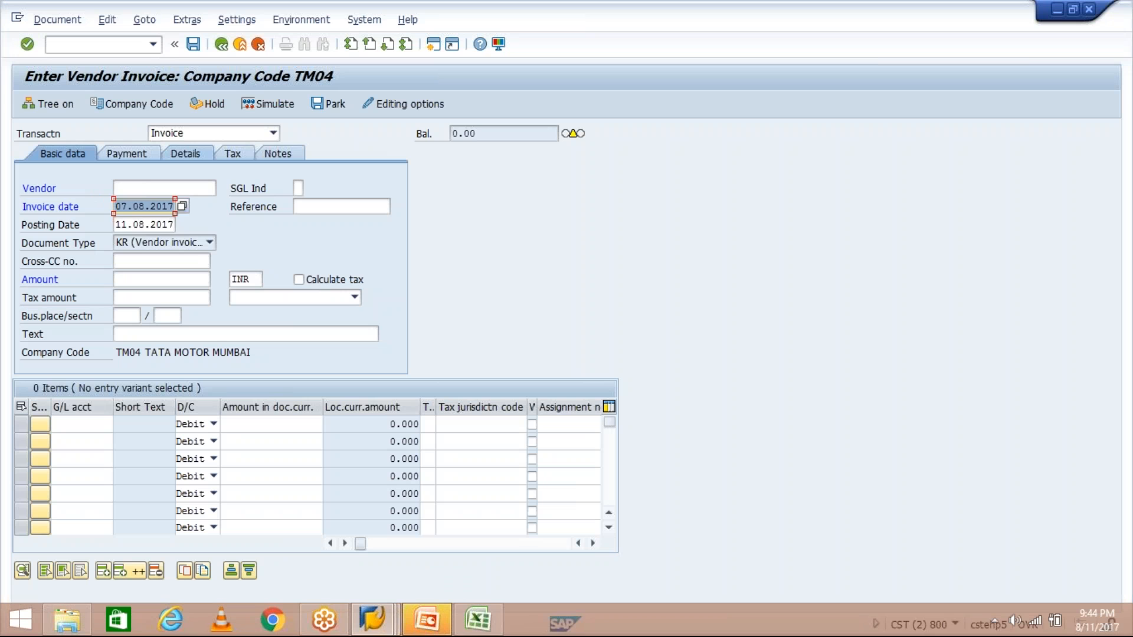
text(01.07.2017)
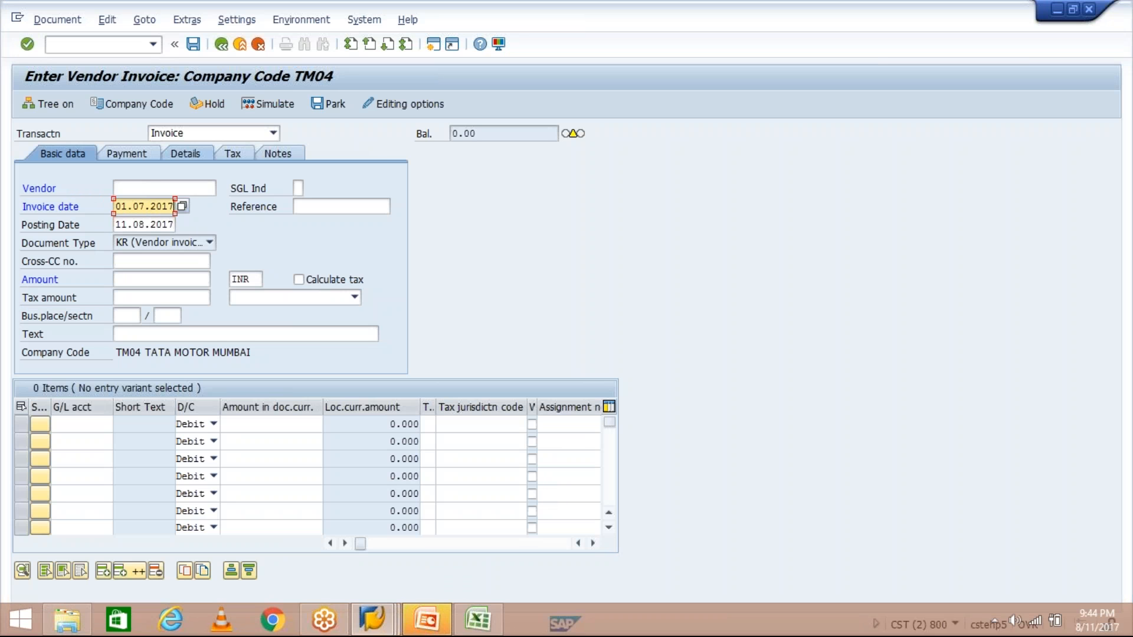
click(147, 224)
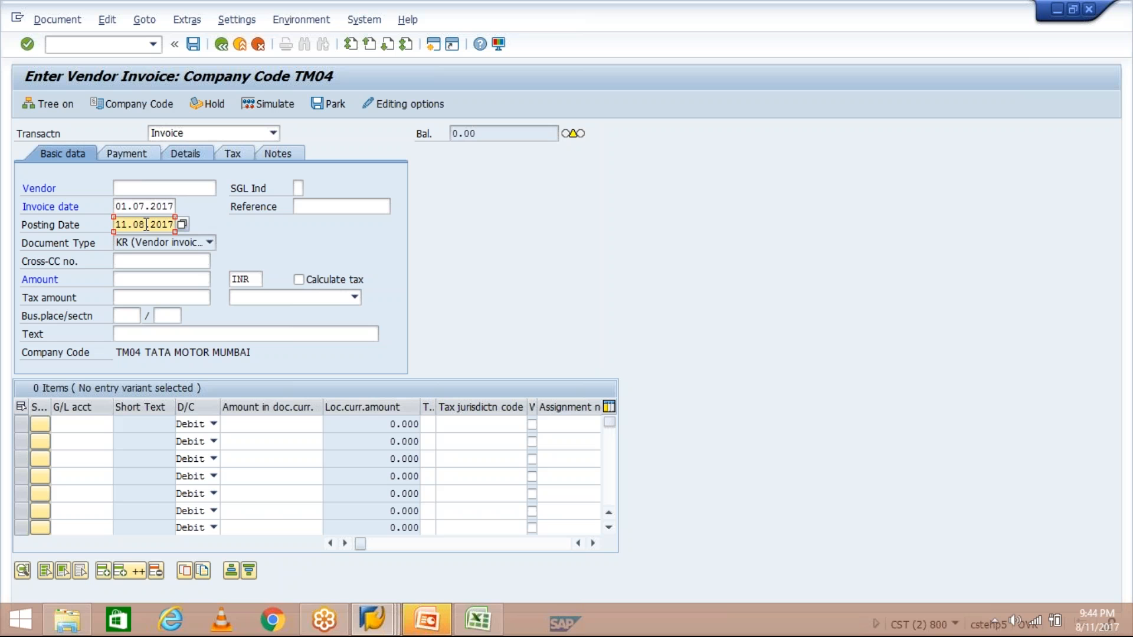
double_click(146, 224)
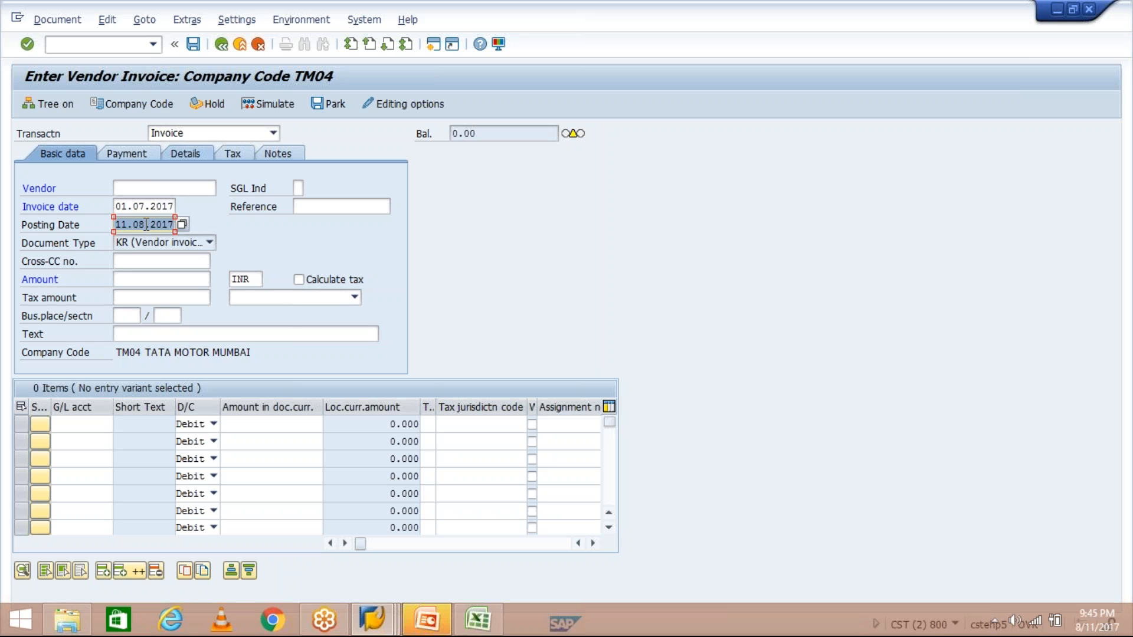
text(05.0)
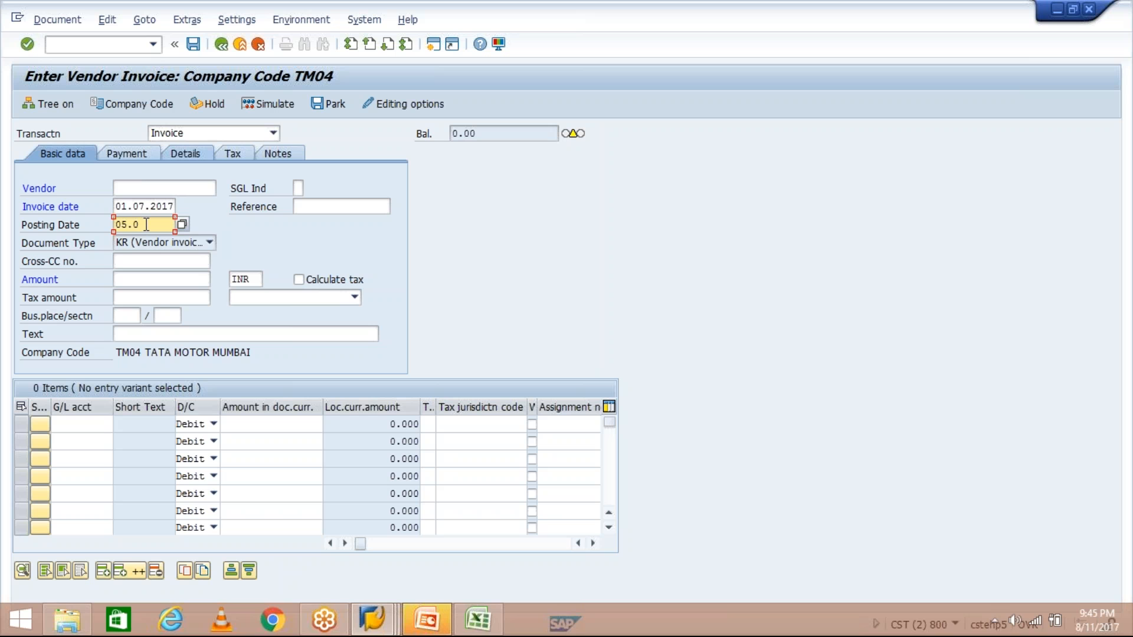
text(7.2017)
- Change DD in H5 to 05.08.2017 and PD in H6 to 10.08.2017, then recheck the values
click(478, 619)
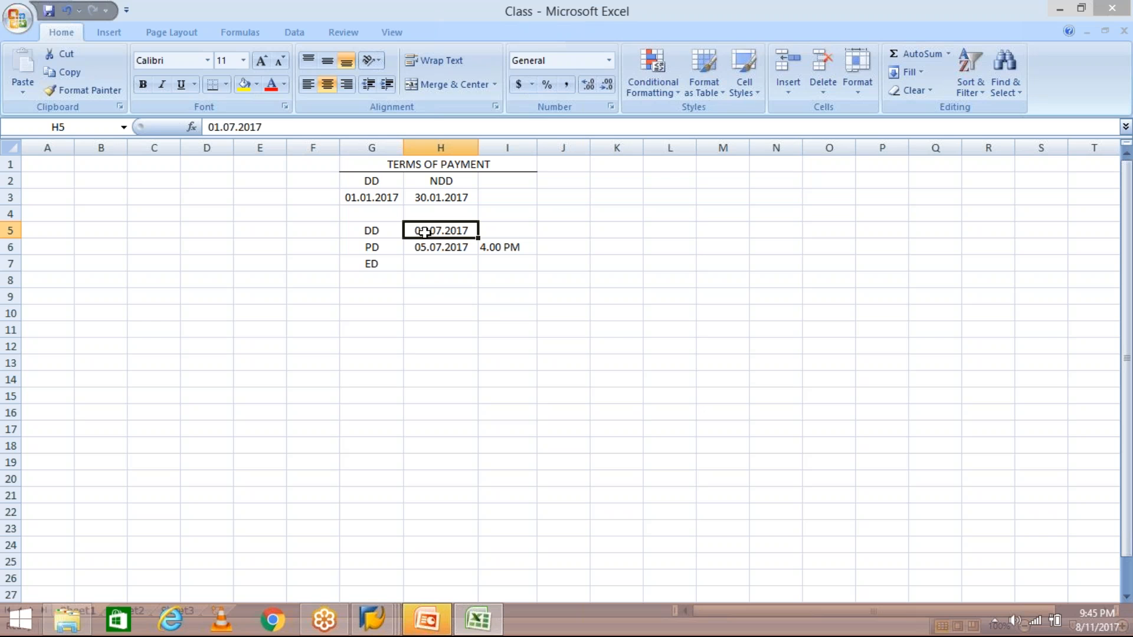
text(05.08.2017)
key(Return)
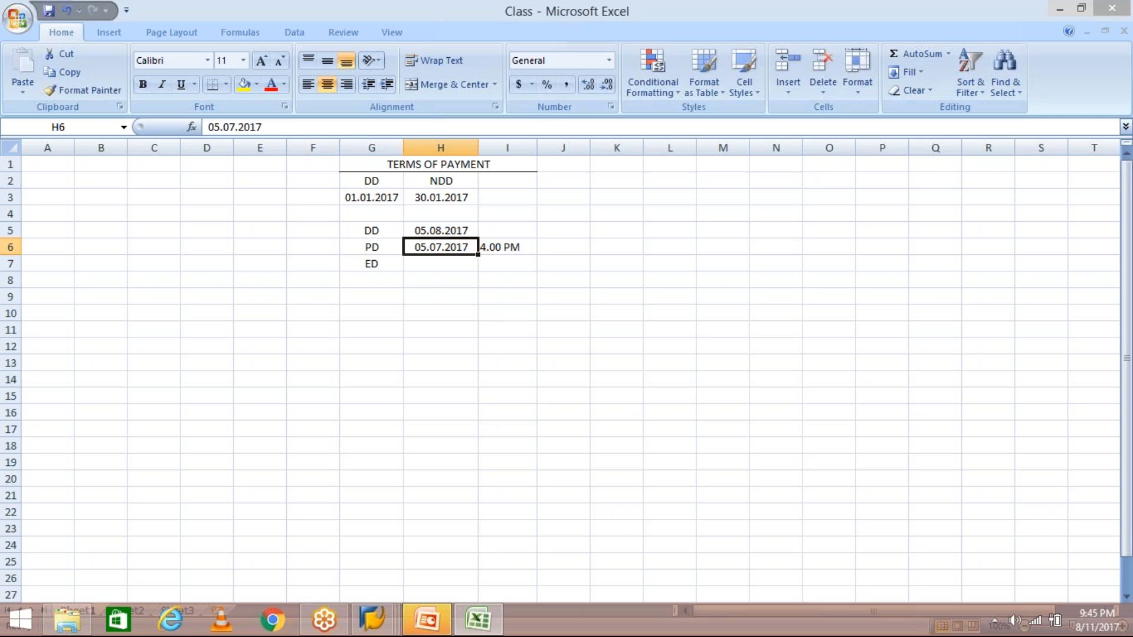
text(10.)
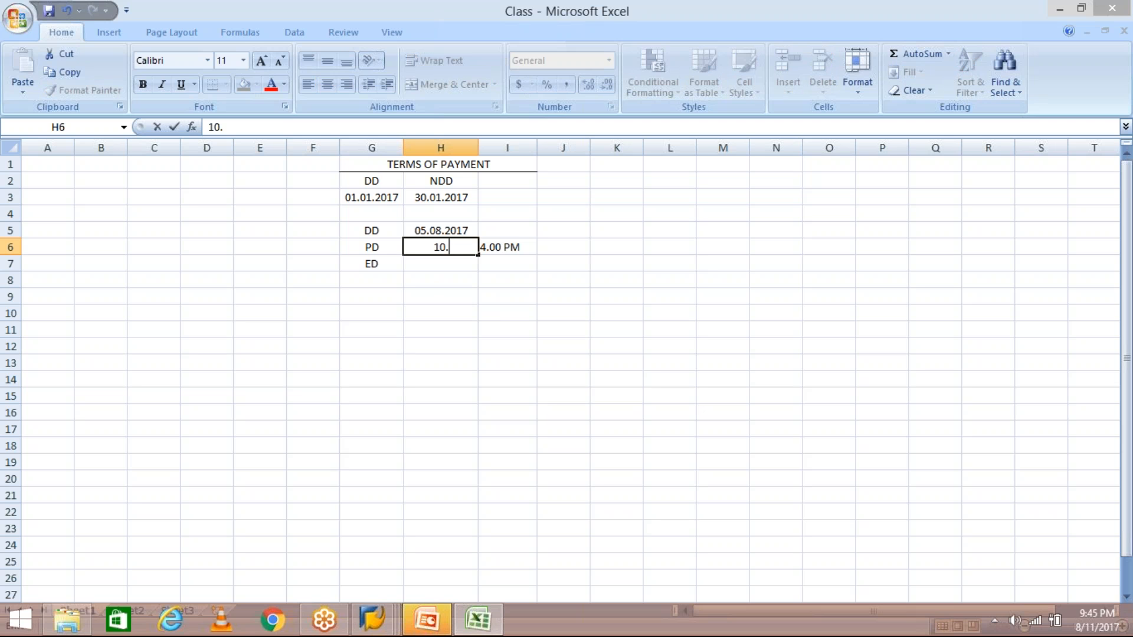
text(08.2017)
key(Return)
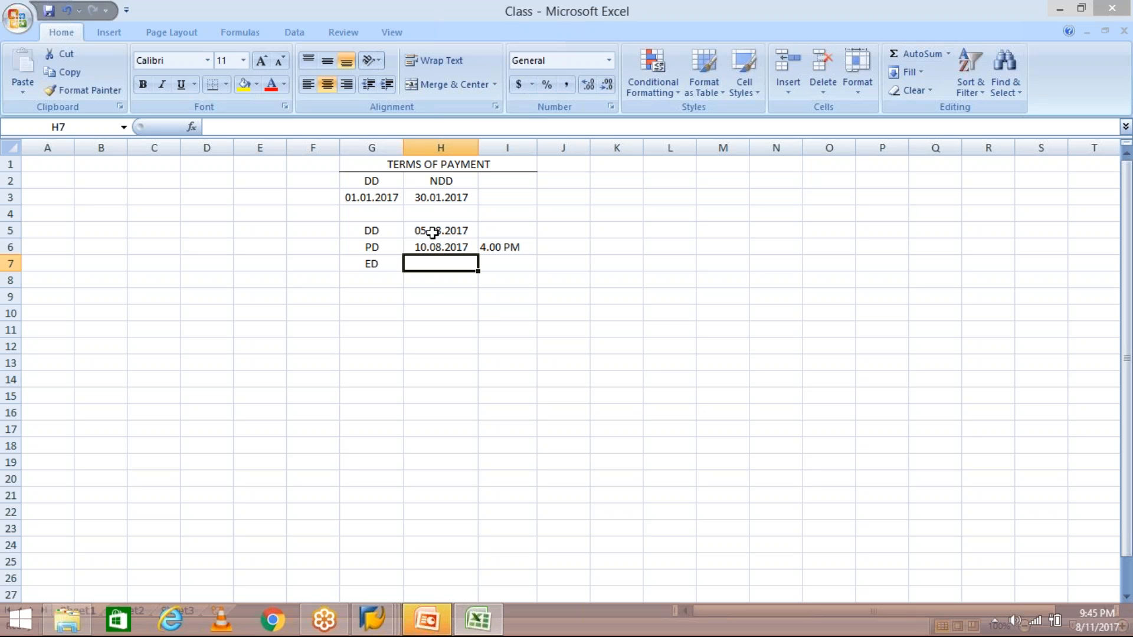
click(450, 245)
click(439, 230)
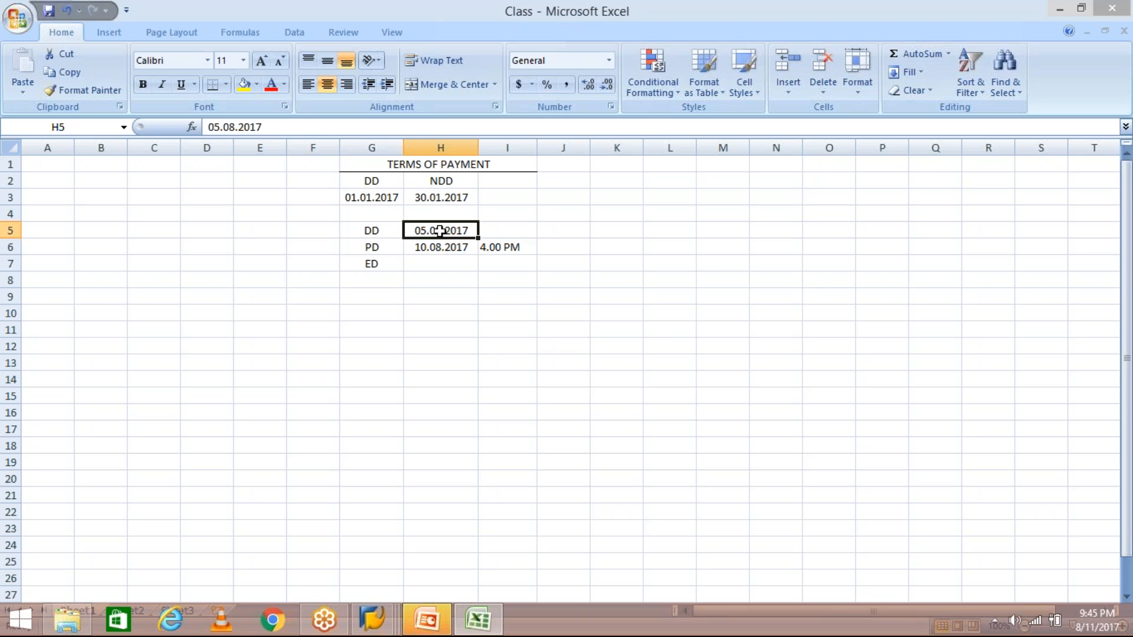
click(438, 247)
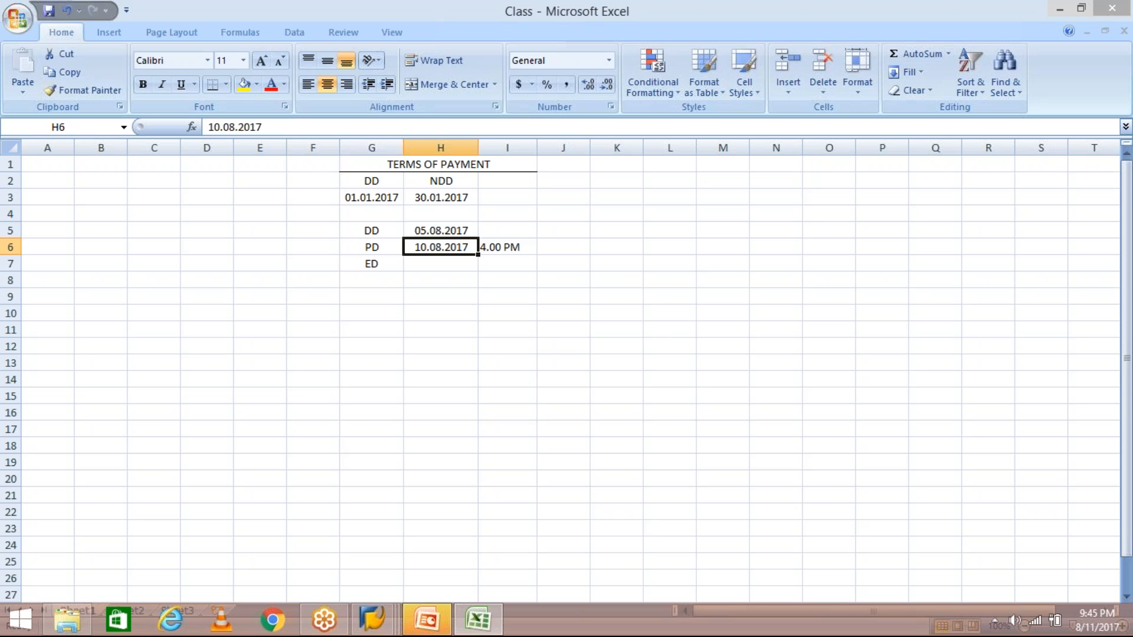
click(498, 246)
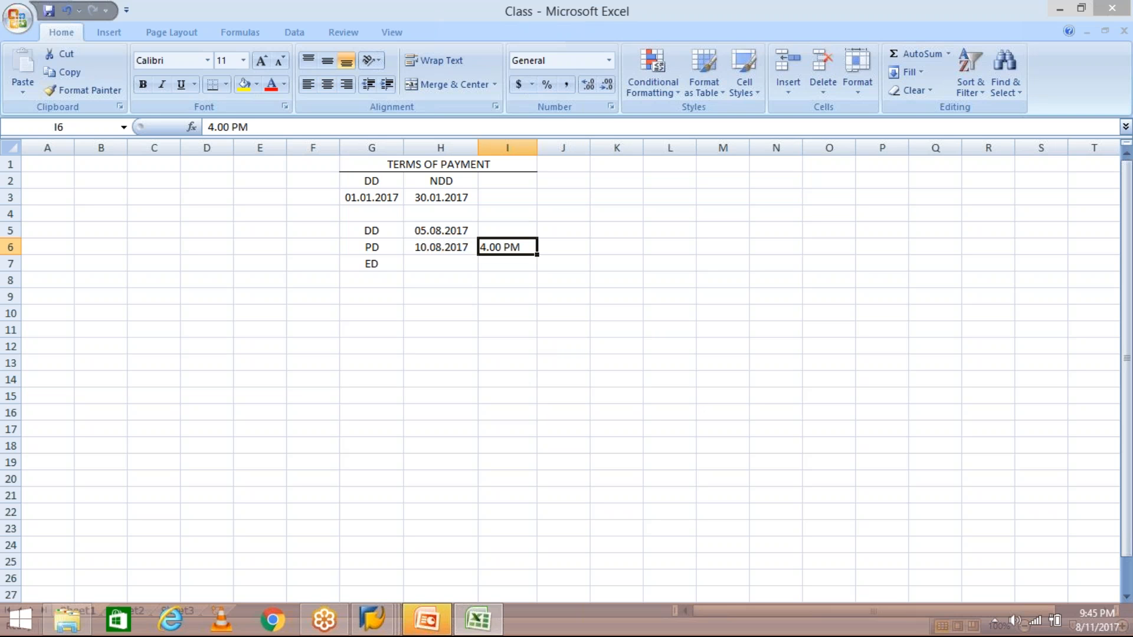
click(438, 249)
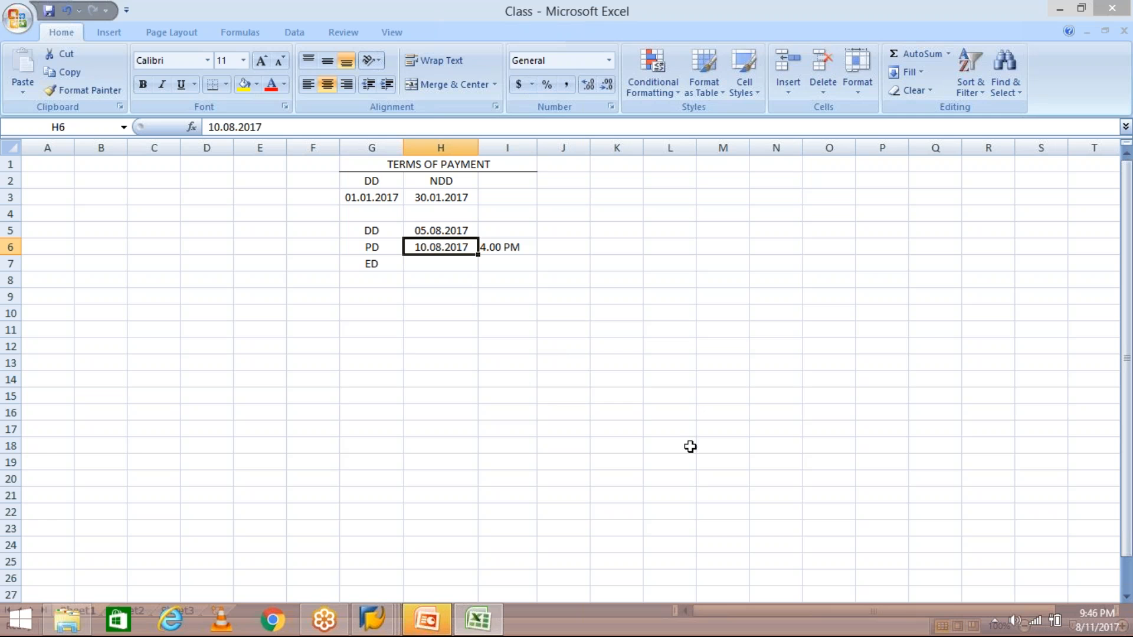
- Overwrite the invoice date with 05.08.2017 and the posting date with 10.08.2017
click(372, 619)
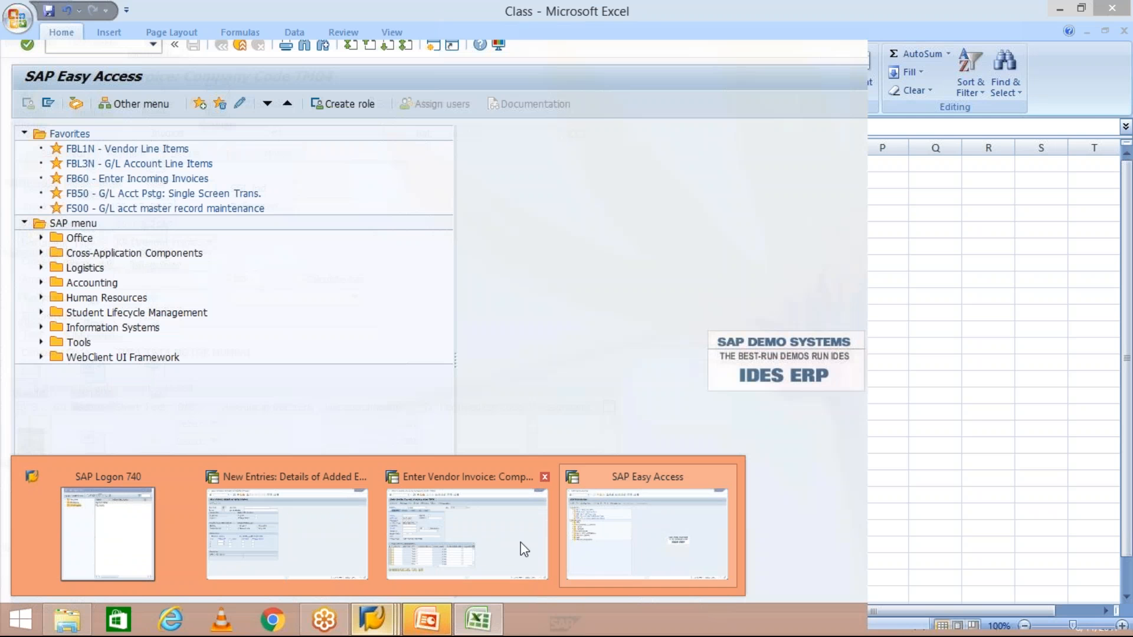
click(520, 543)
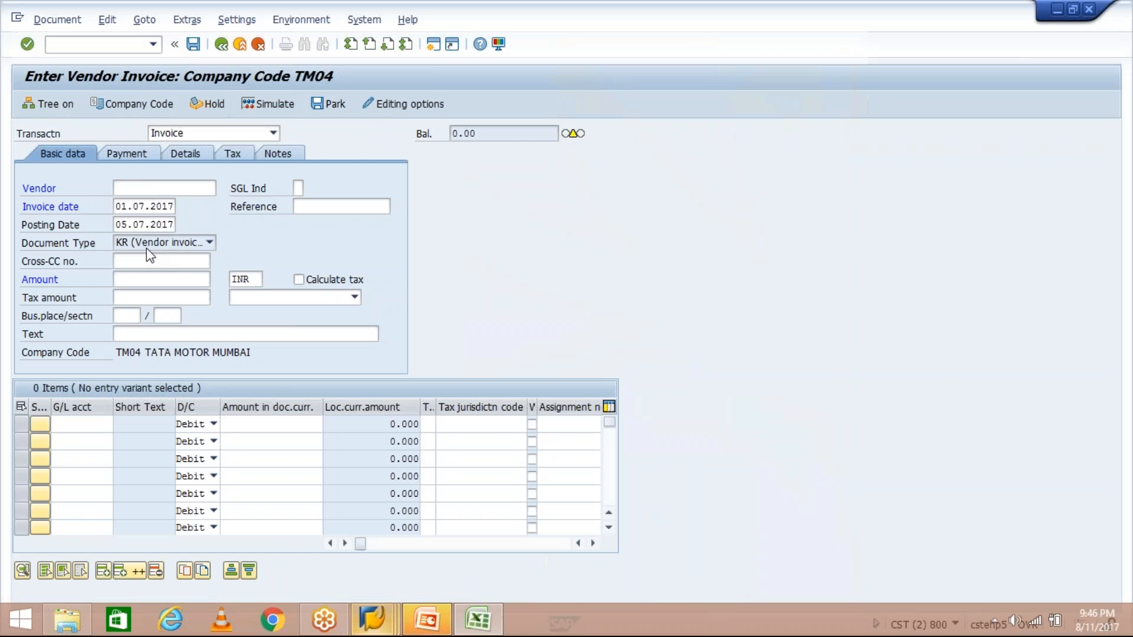
click(134, 206)
double_click(134, 206)
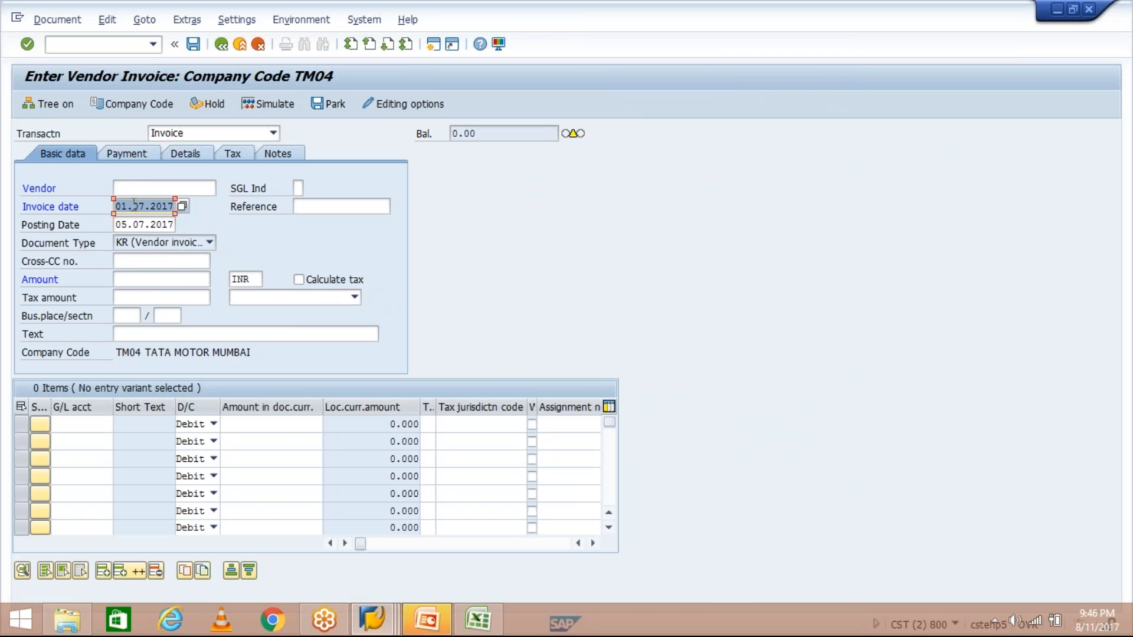
text(05.08)
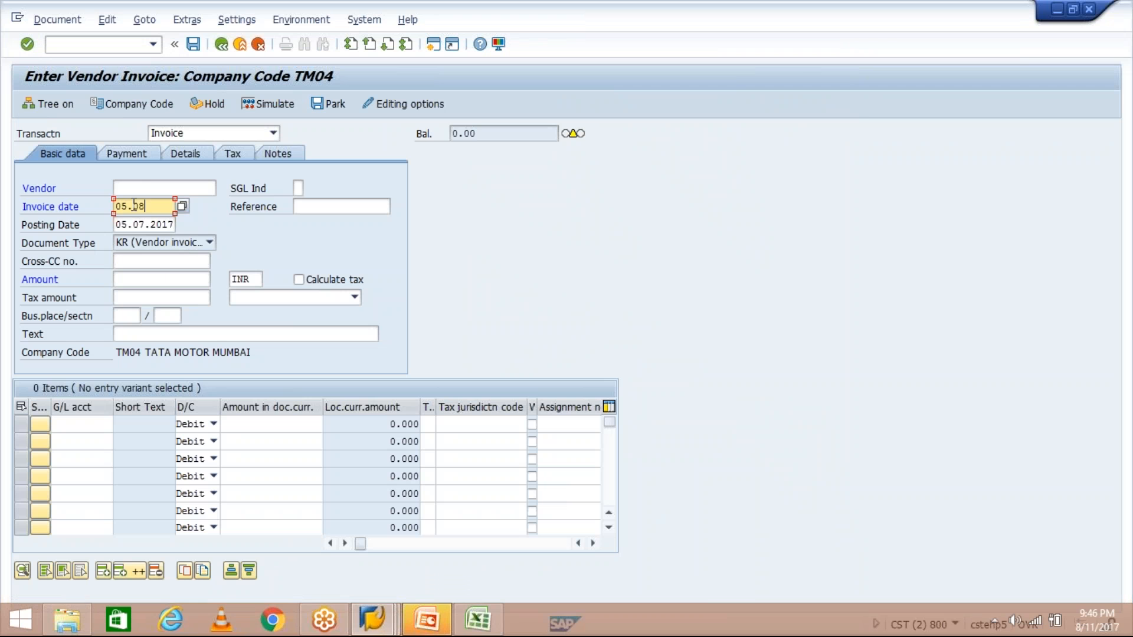
text(.2017)
key(Tab)
key(Tab)
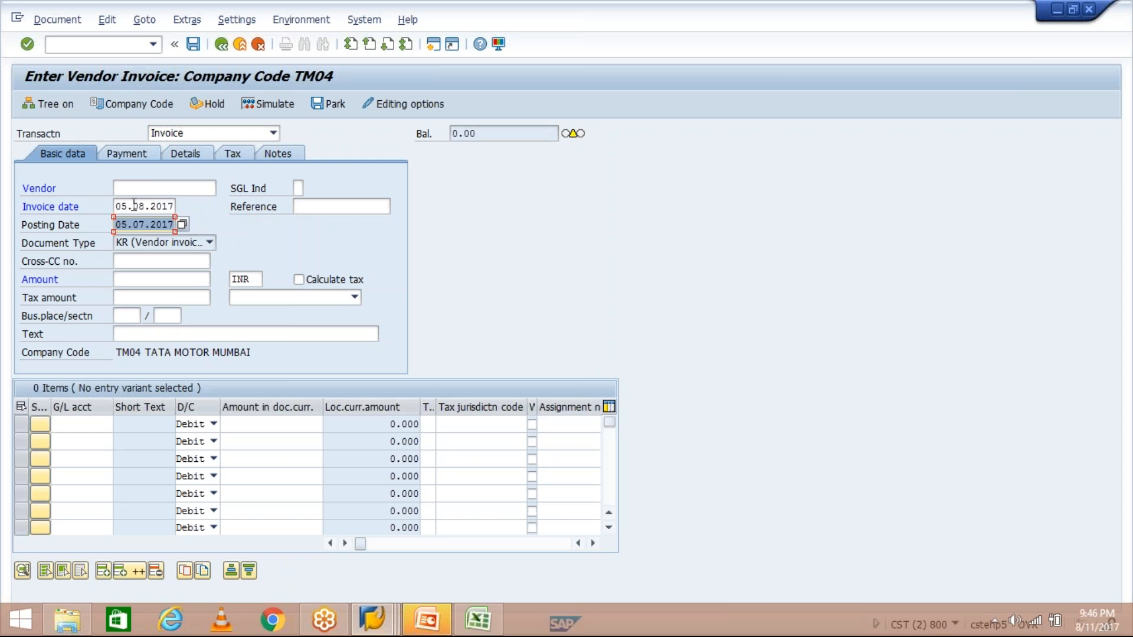
text(10.)
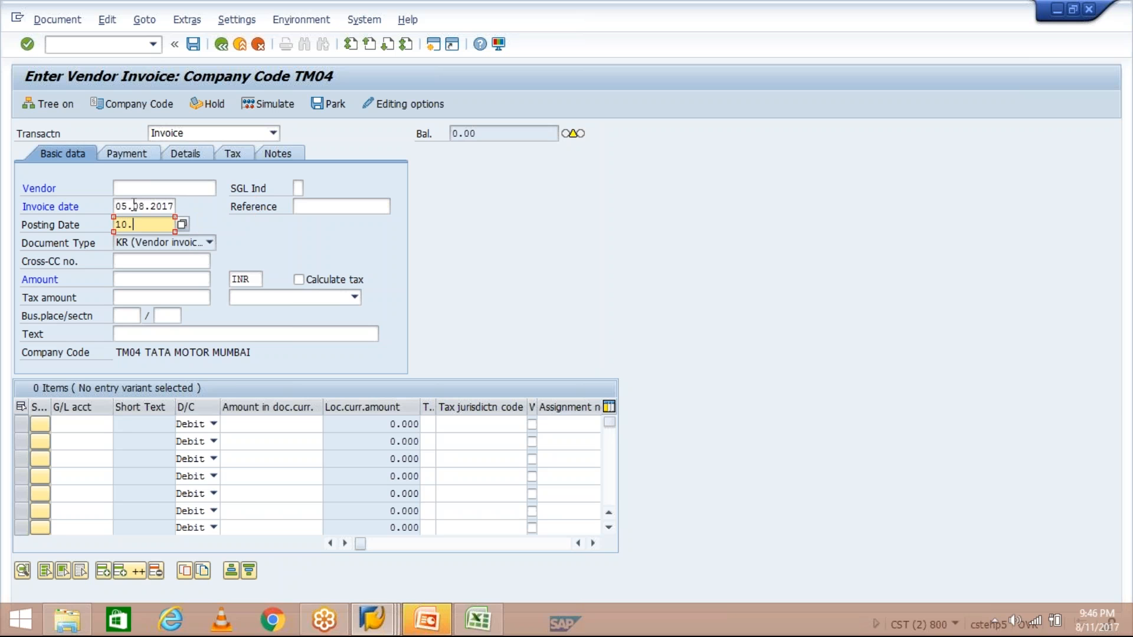
text(08.2017)
click(477, 619)
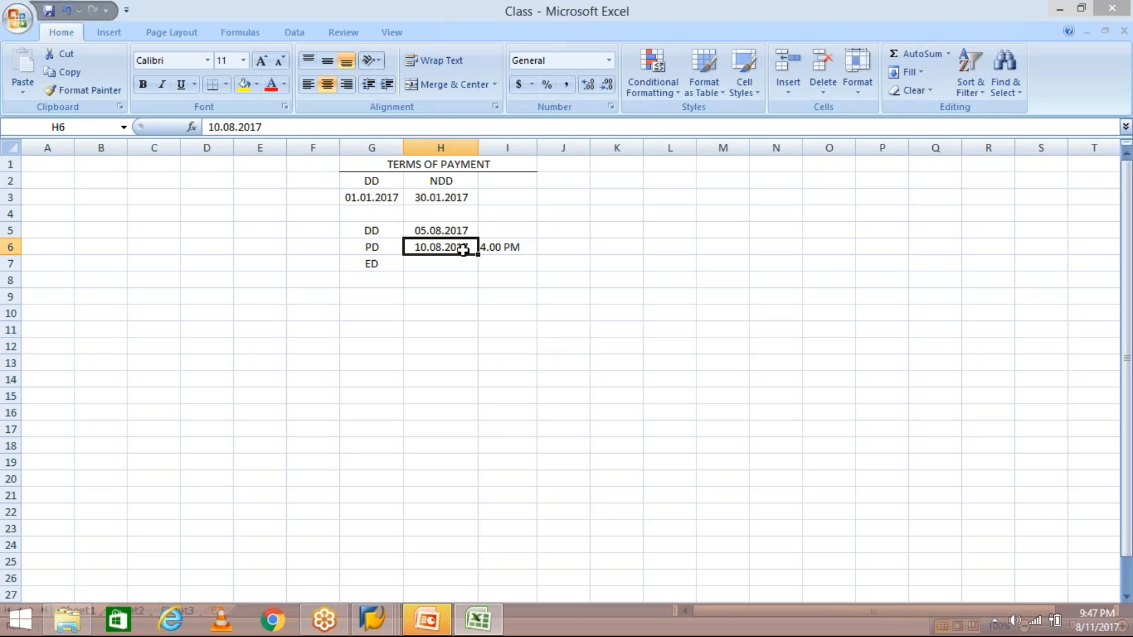
- Review the TM04 invoice's dates: invoice date 05.08.2017 and posting date 10.08.2017
click(376, 620)
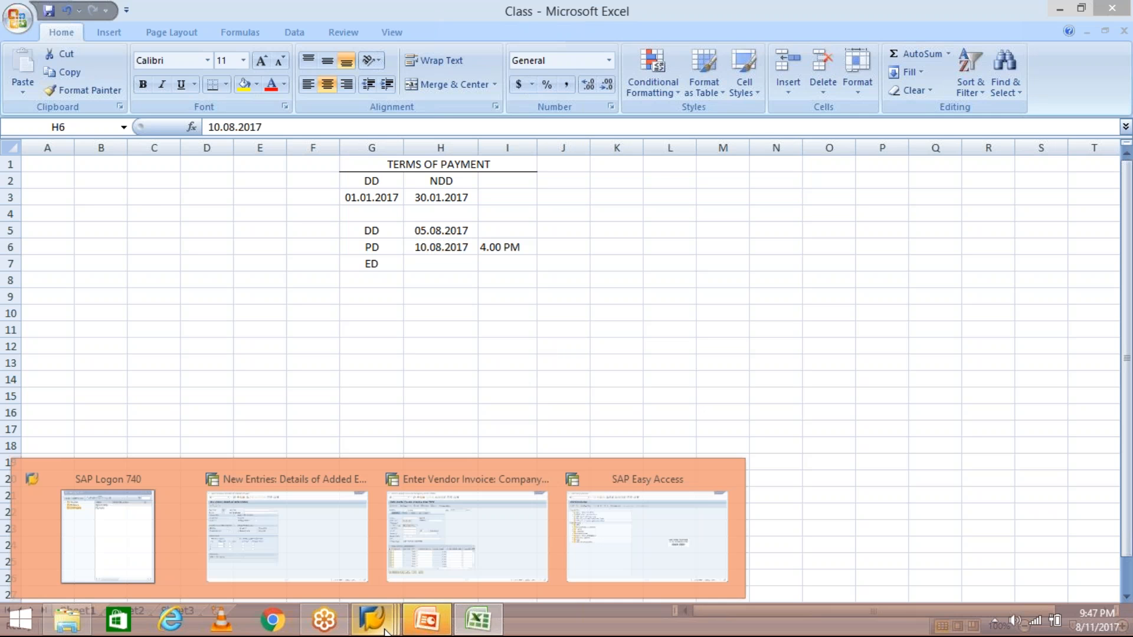
click(515, 542)
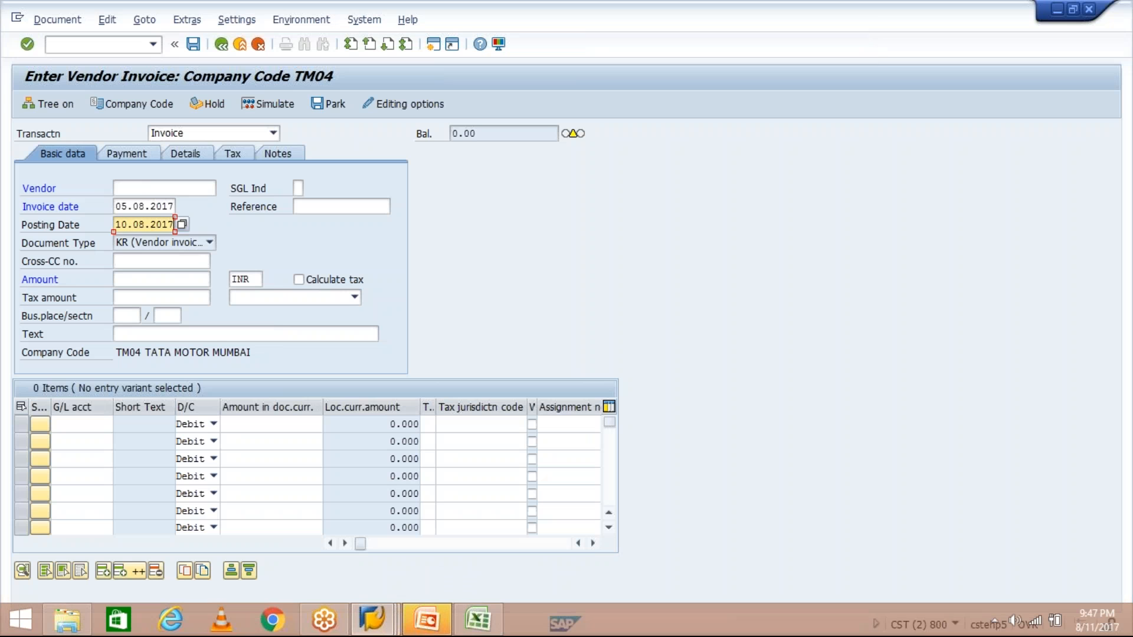
click(119, 203)
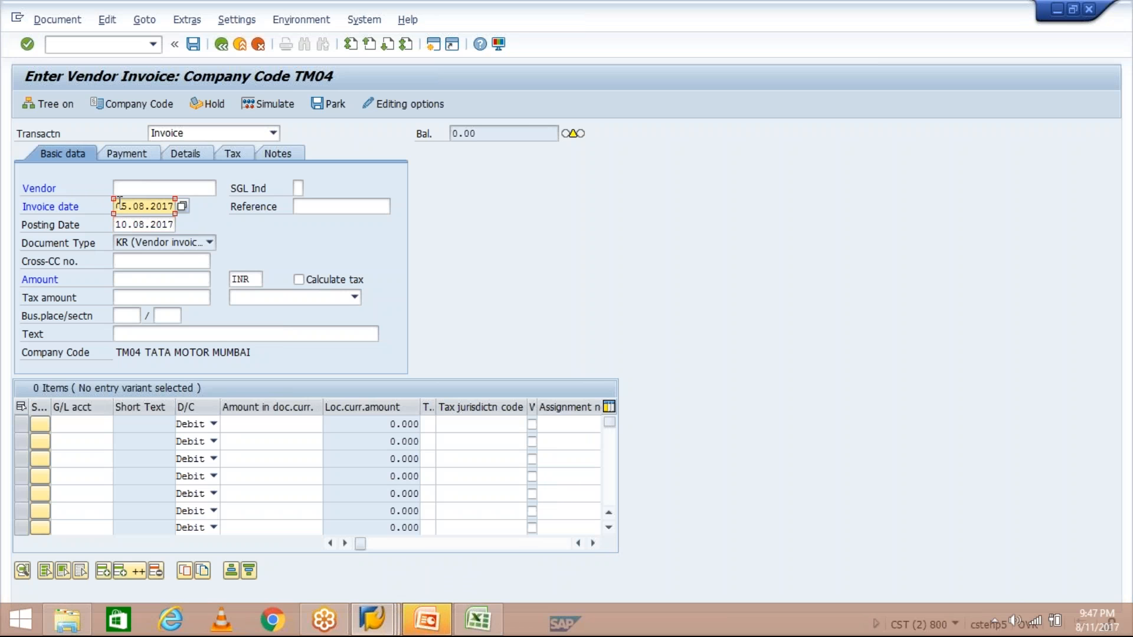
click(127, 224)
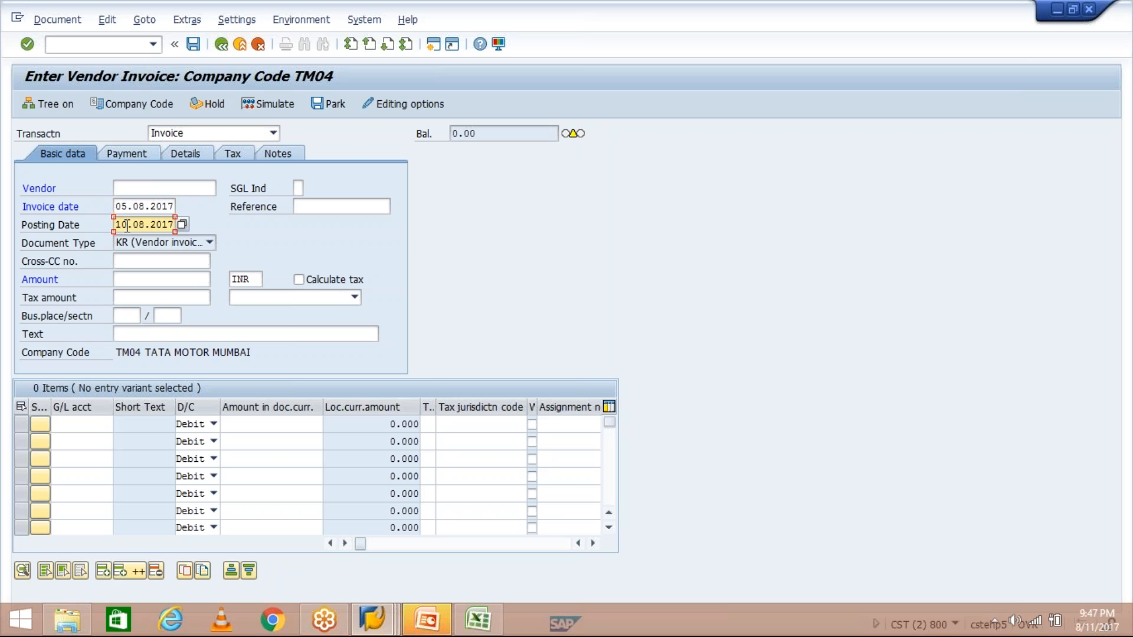
drag(132, 225, 174, 225)
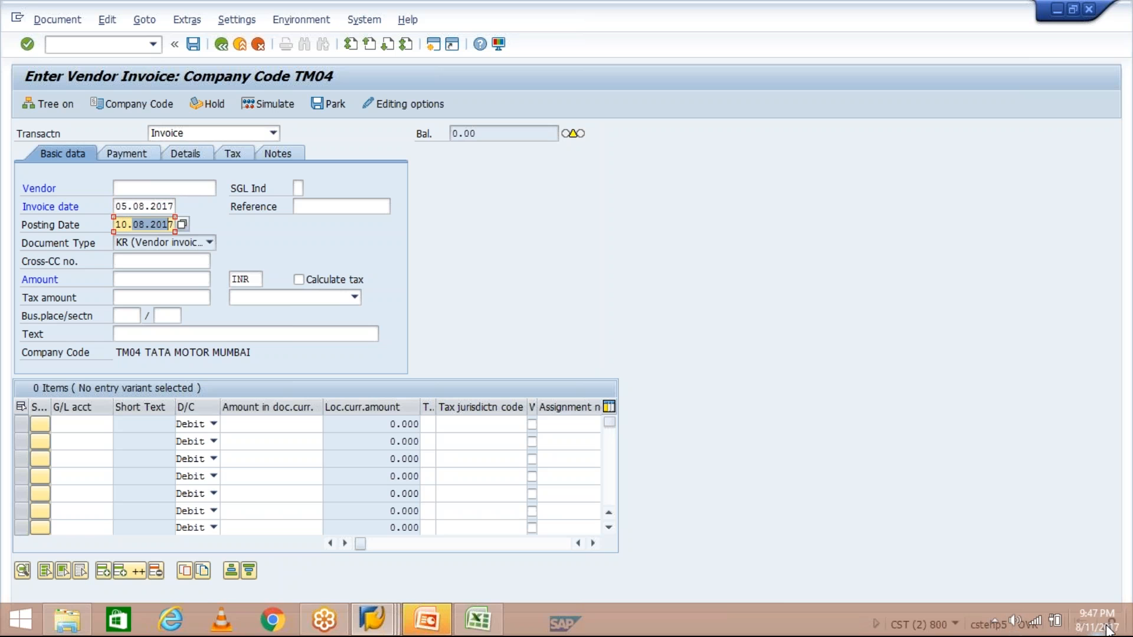
mouse_move(1092, 630)
click(370, 626)
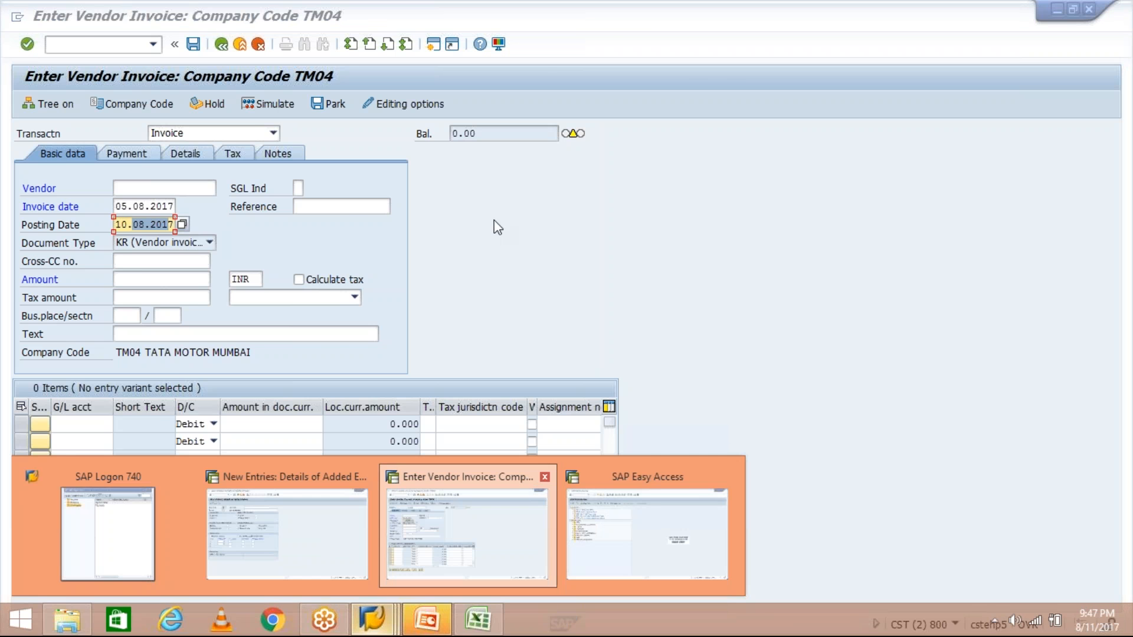
- Set Posting date as the TM30 default baseline date and save the payment term
click(295, 531)
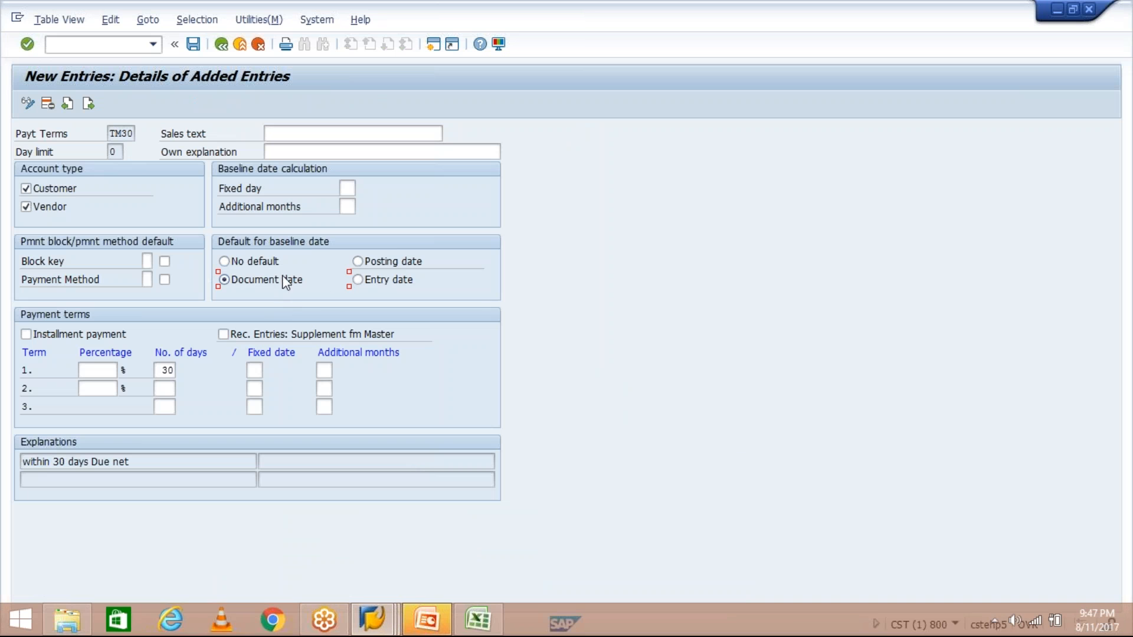
click(358, 261)
click(195, 46)
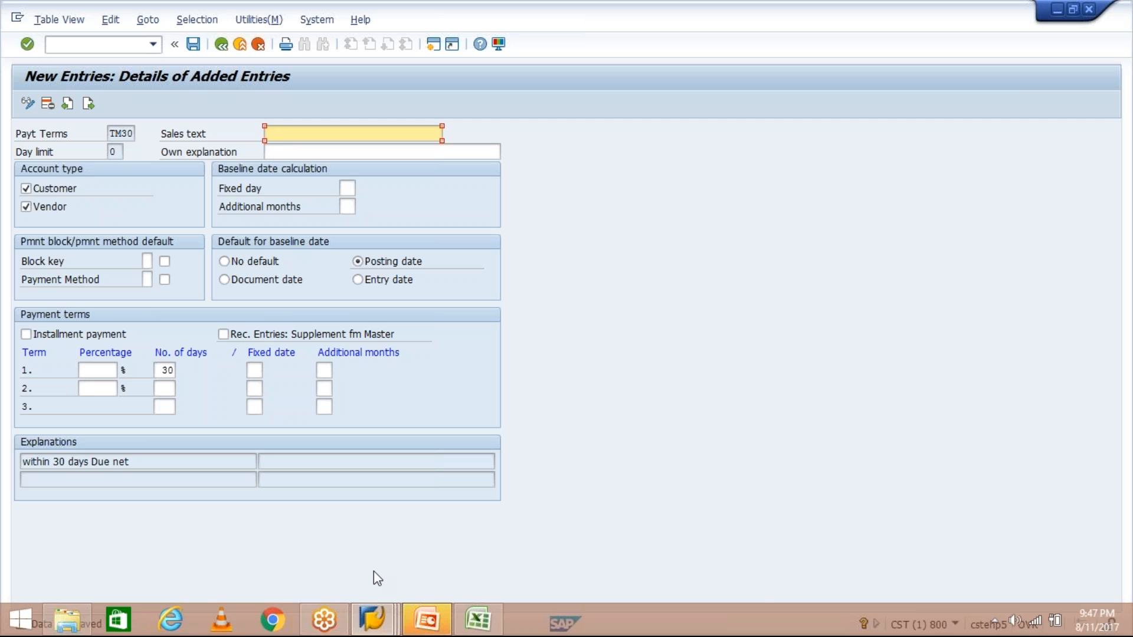
- Return to the TM30 details window and confirm the Posting date baseline default
click(371, 620)
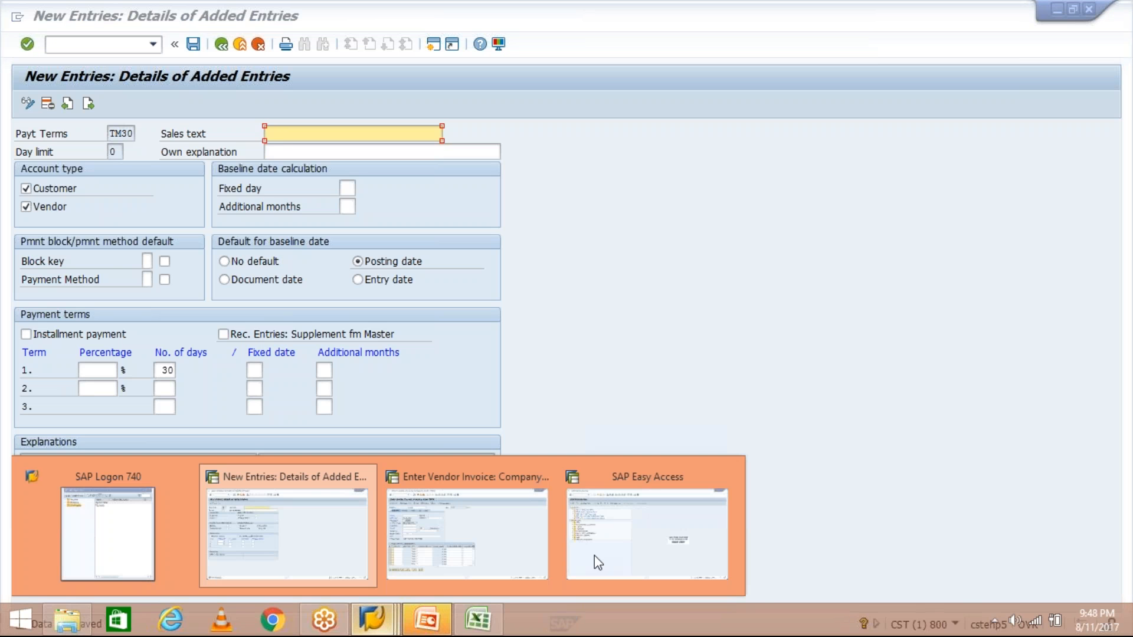
mouse_move(486, 518)
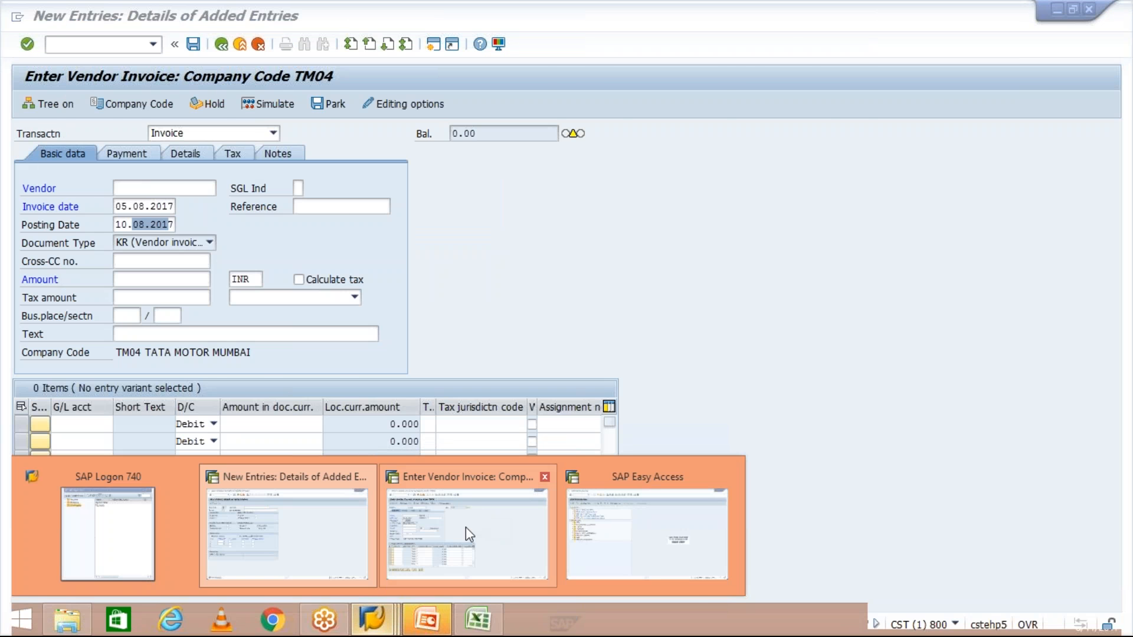
click(291, 565)
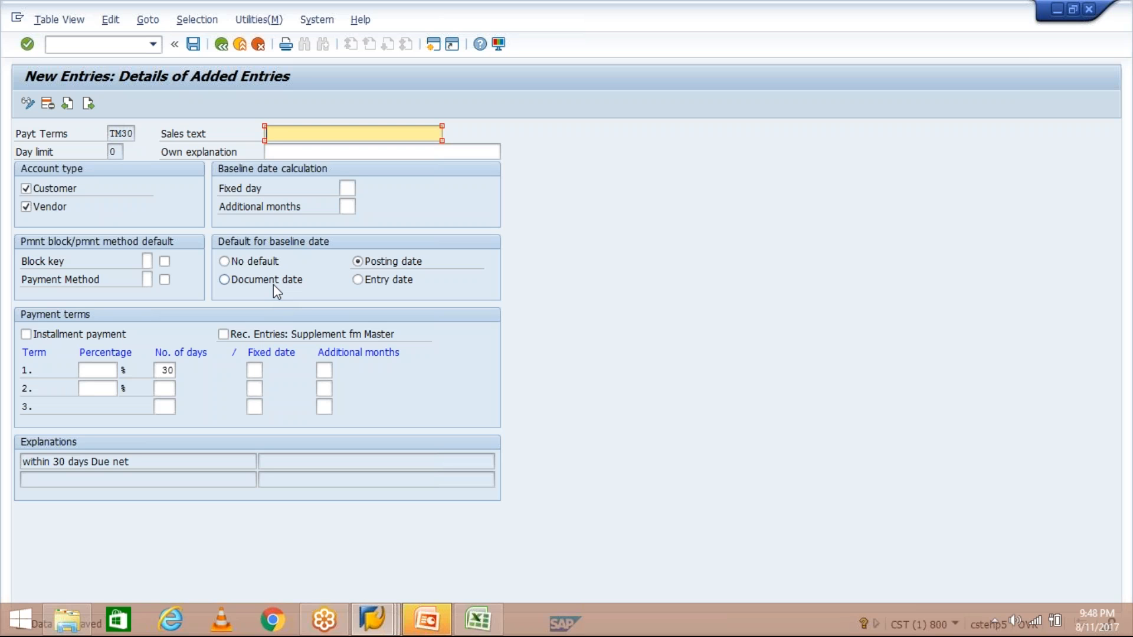
click(387, 263)
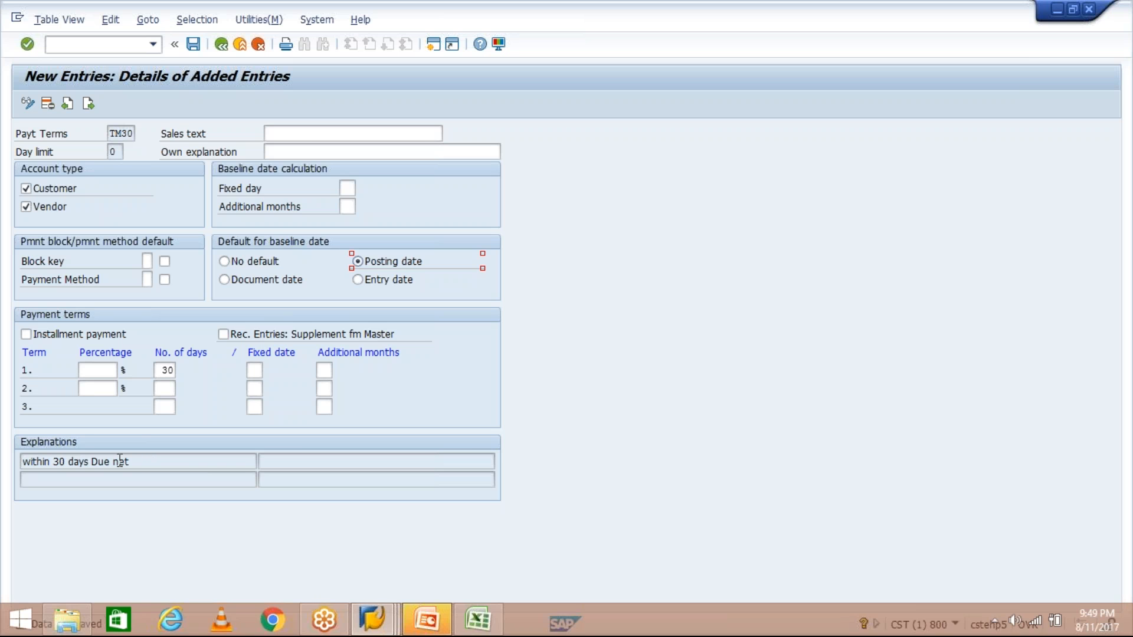
- Copy the explanation 'within 30 days Due net' into TM30's Sales text field
drag(152, 462, 21, 461)
key(ctrl+c)
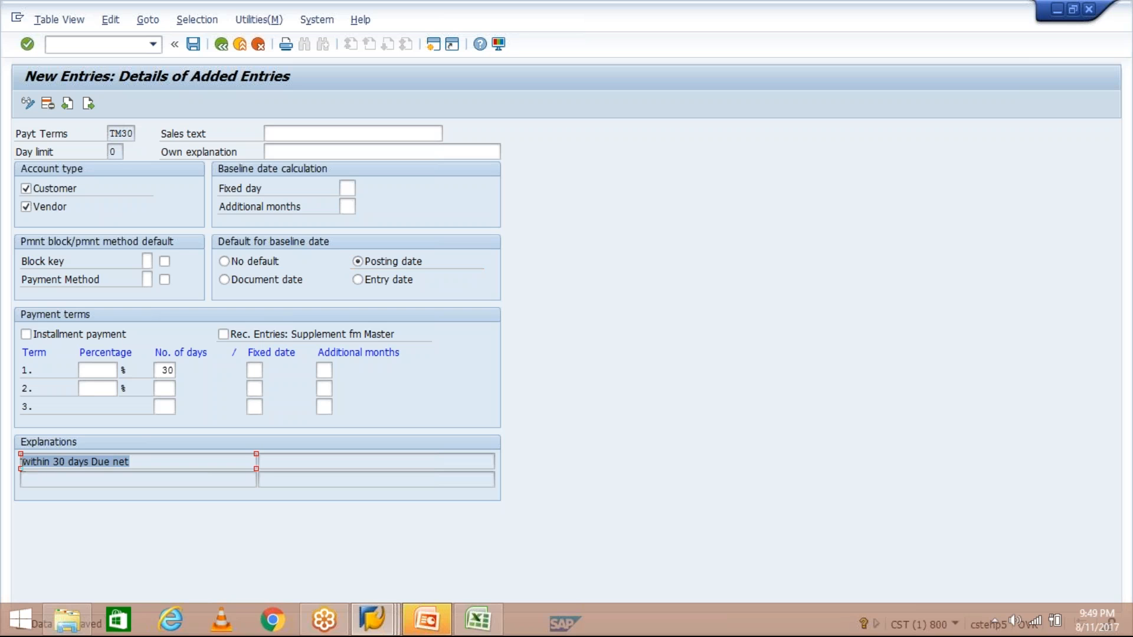
click(21, 461)
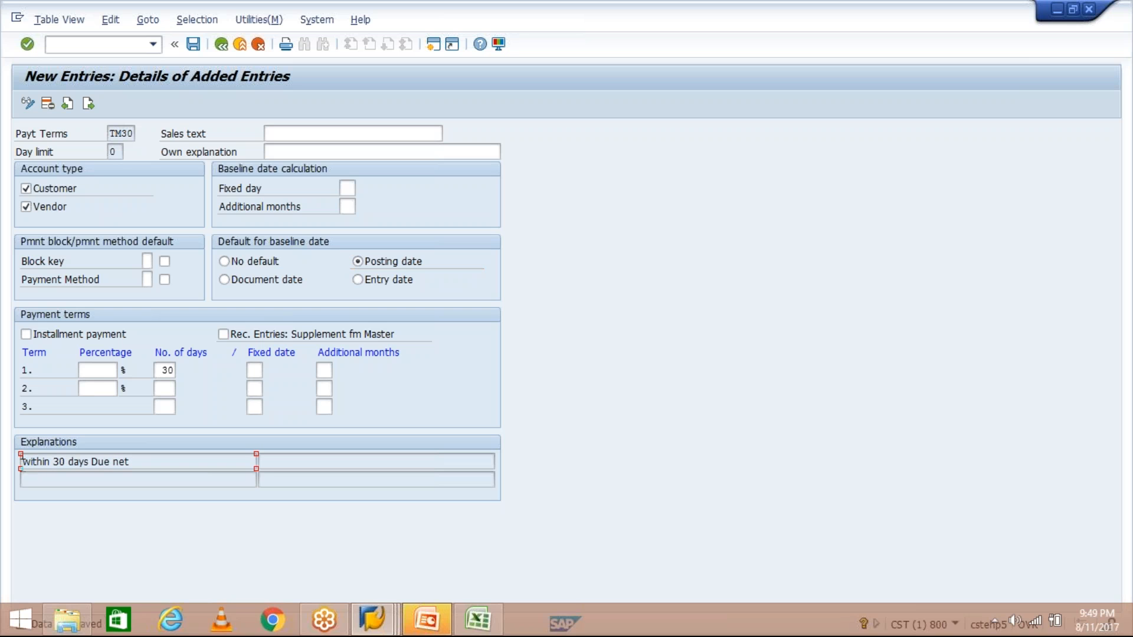
click(349, 139)
key(ctrl+v)
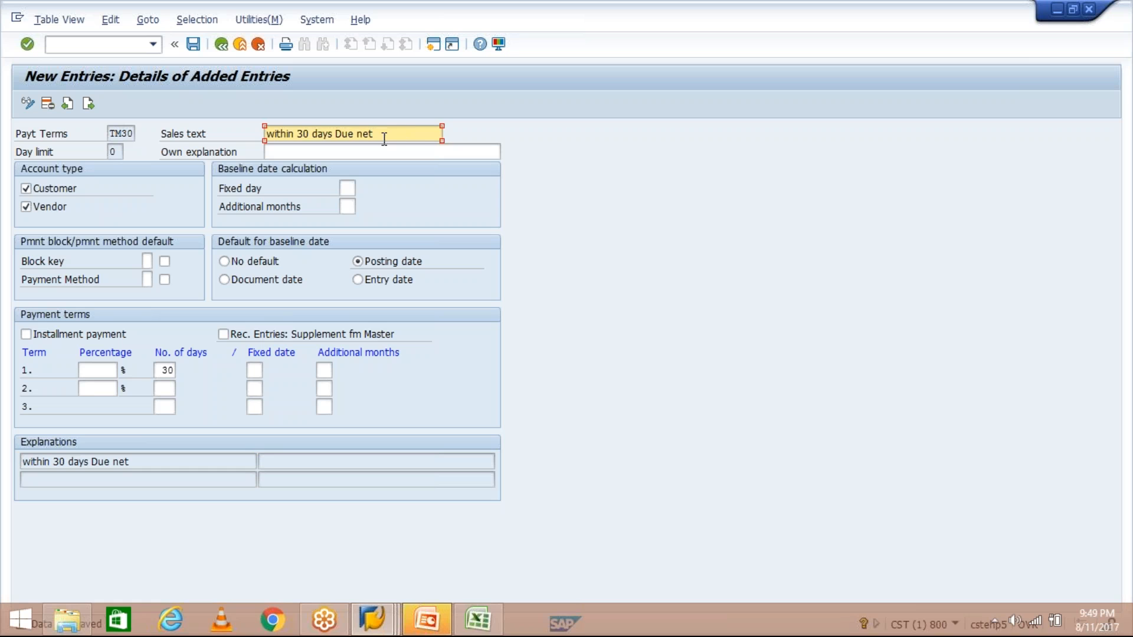
key(shift+Home)
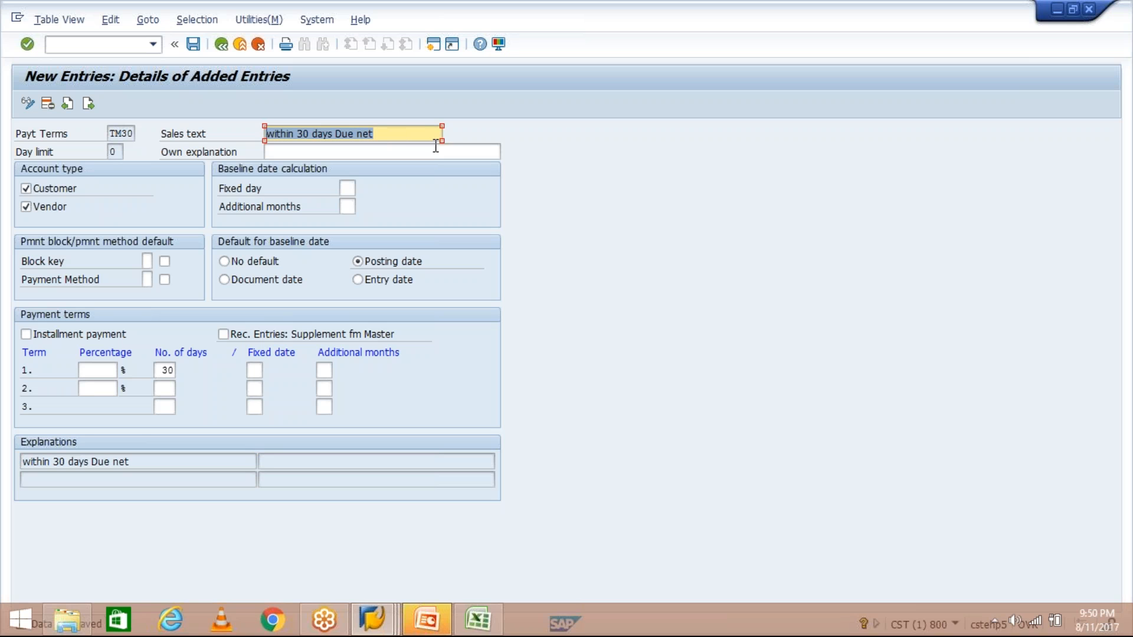
click(414, 153)
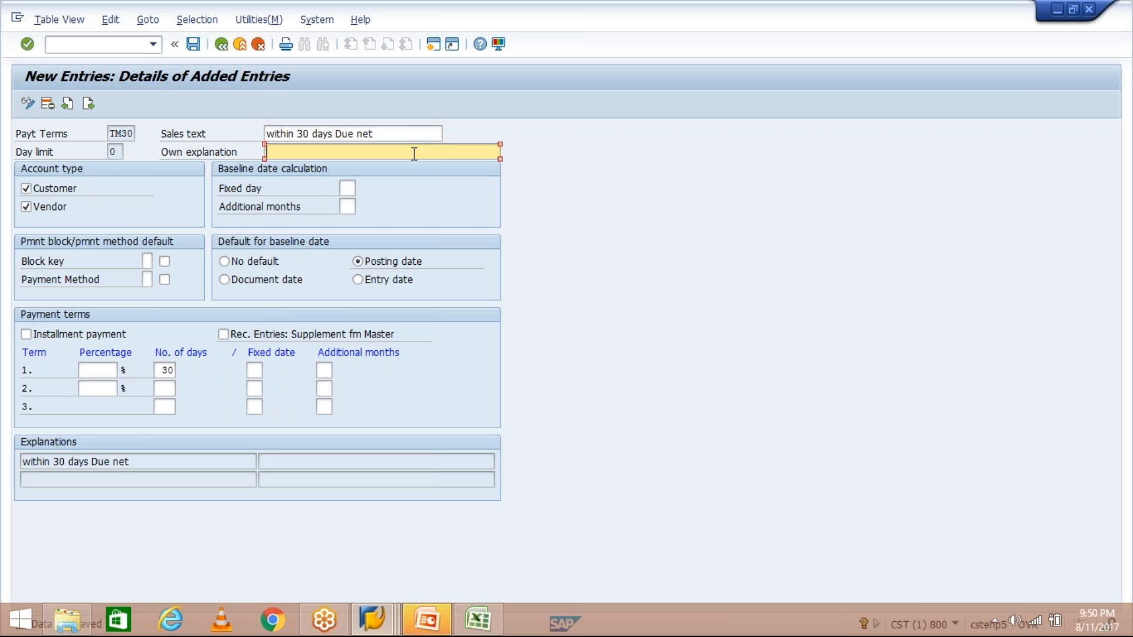
drag(402, 131, 260, 131)
key(ctrl+c)
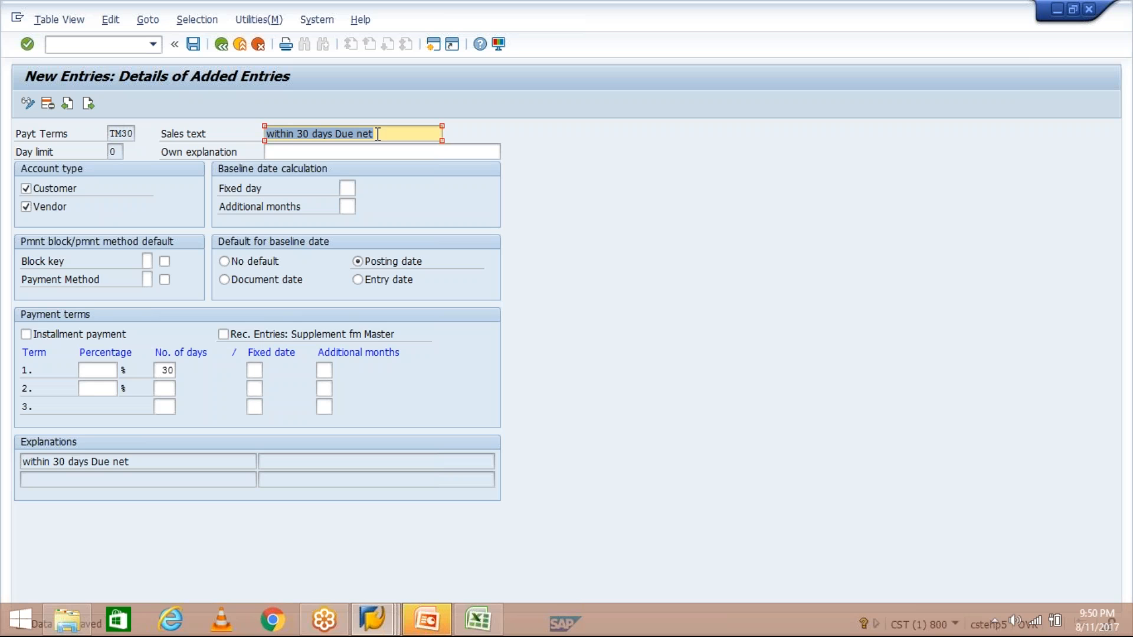
click(284, 155)
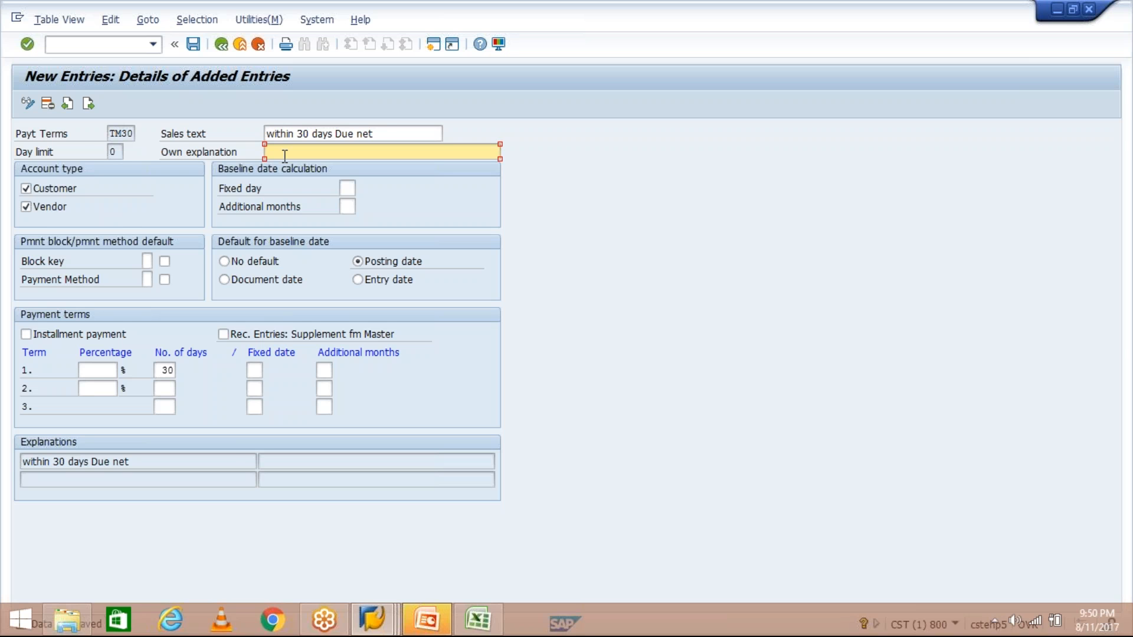
- Paste the 'within 30 days Due net' text into the Own explanation field
drag(377, 132, 273, 126)
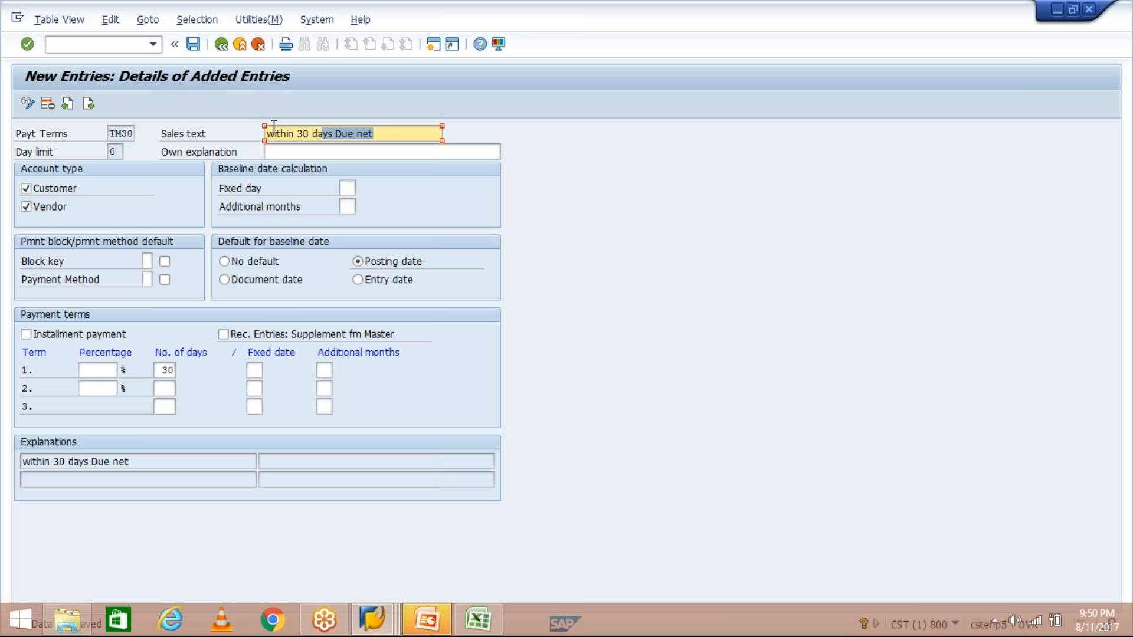
click(335, 152)
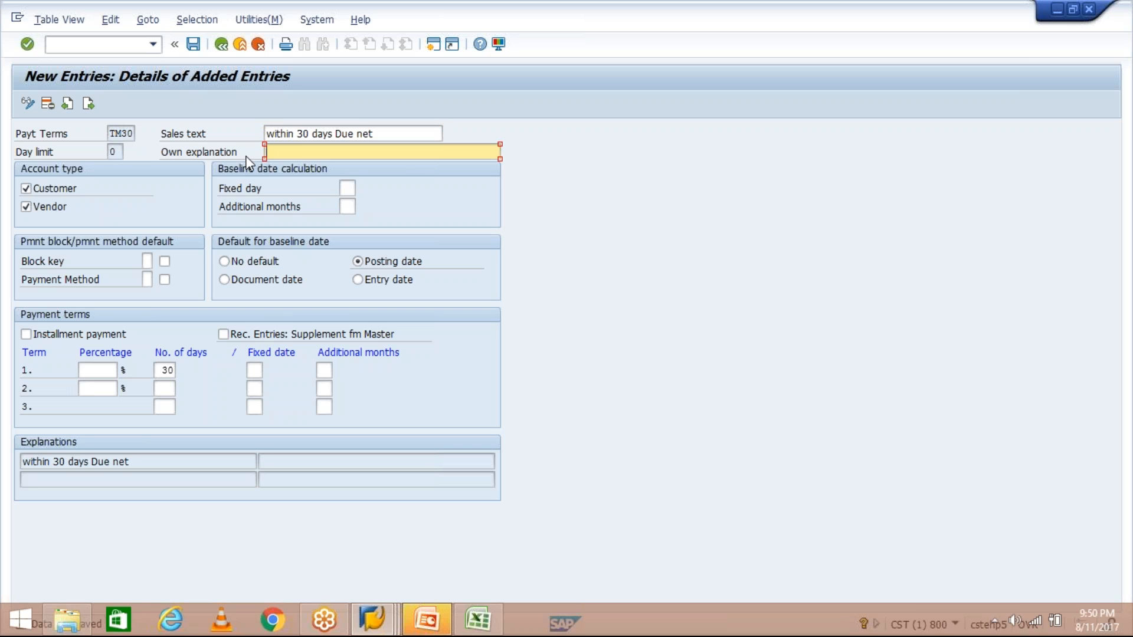
key(ctrl+v)
- Clear Own explanation again and save the TM30 payment term
drag(387, 152, 266, 152)
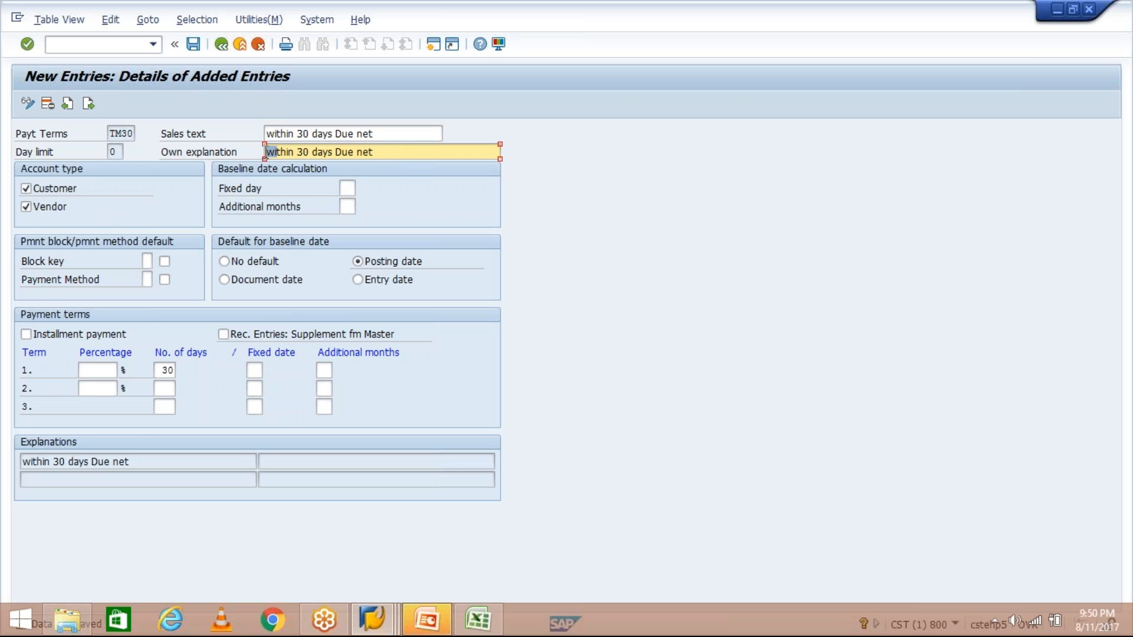
drag(407, 154, 246, 149)
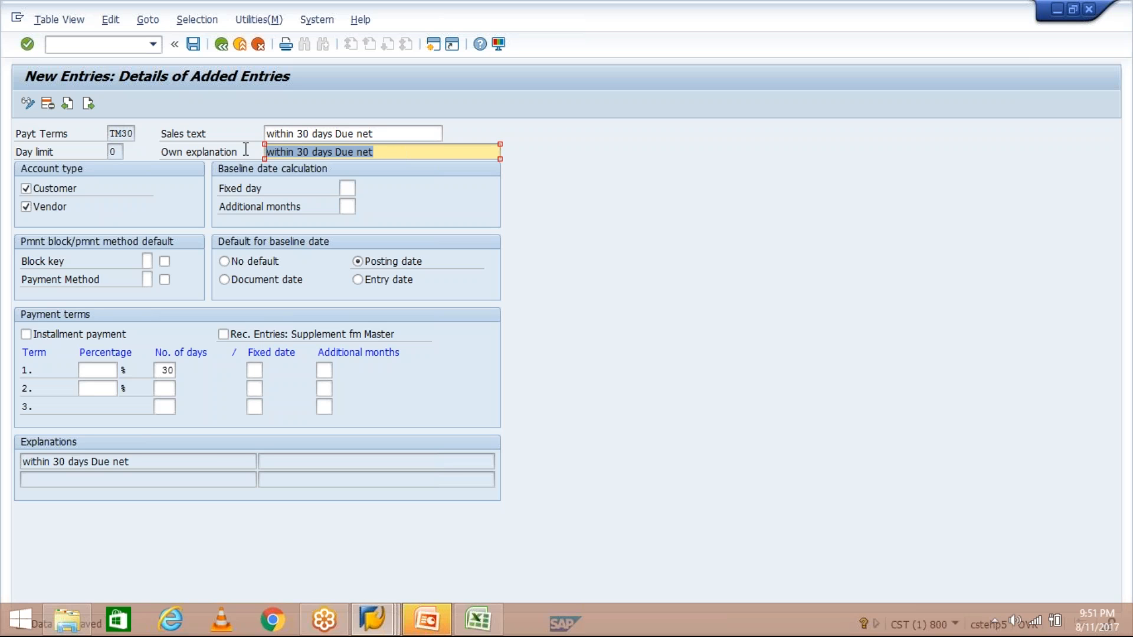
key(Delete)
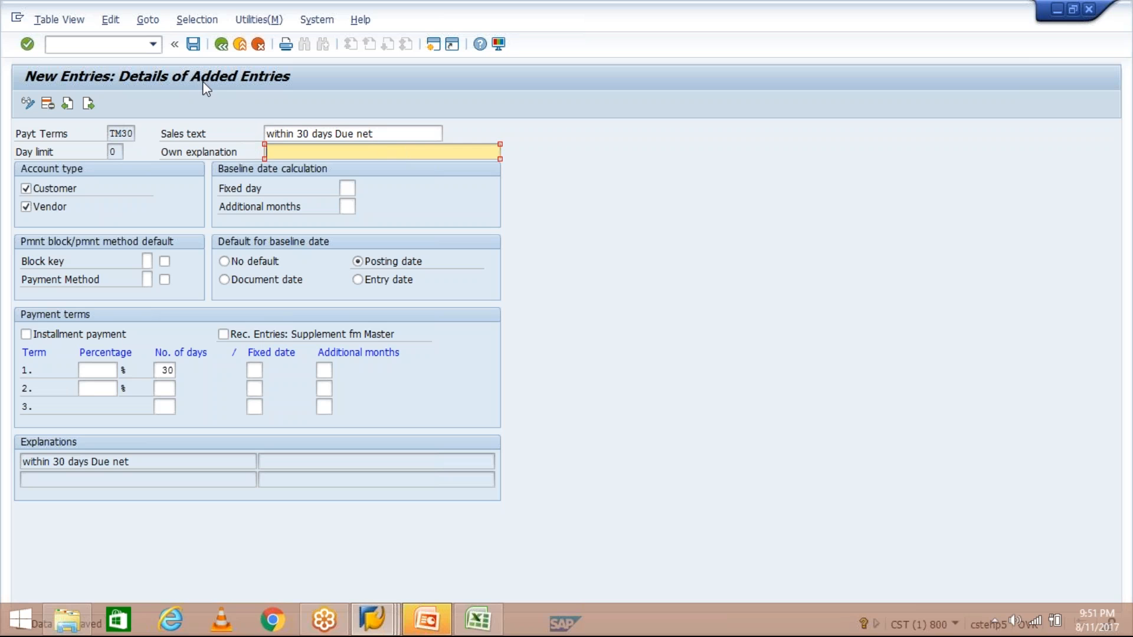
click(193, 44)
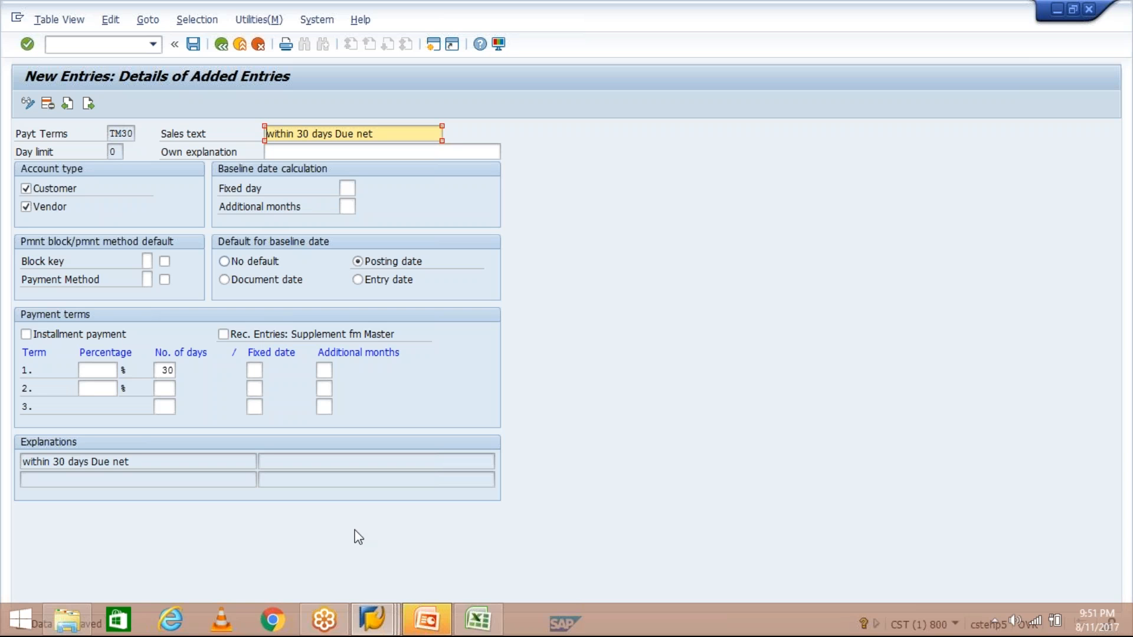
click(374, 620)
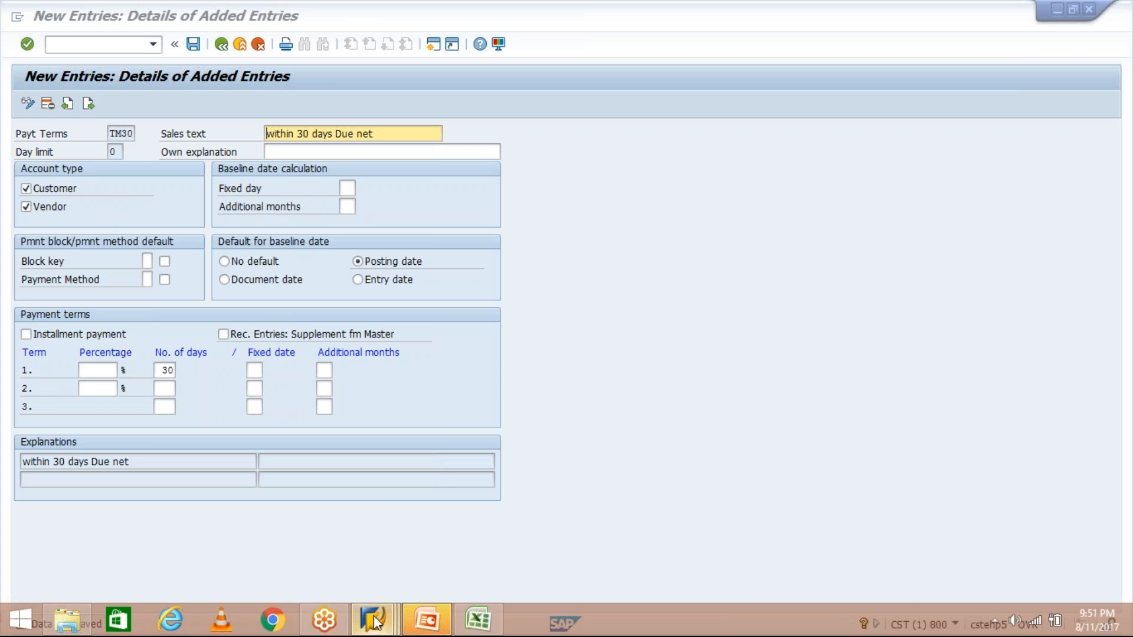
- In the vendor invoice, search TM04 vendors and choose SHINE PVT LTD as vendor
click(526, 551)
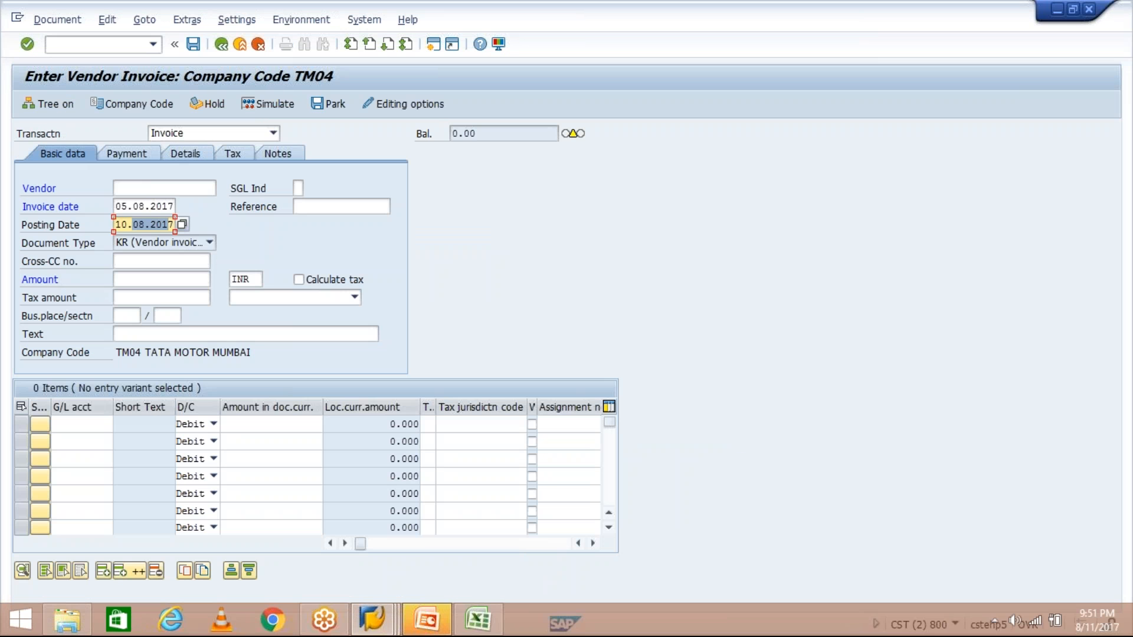
click(164, 189)
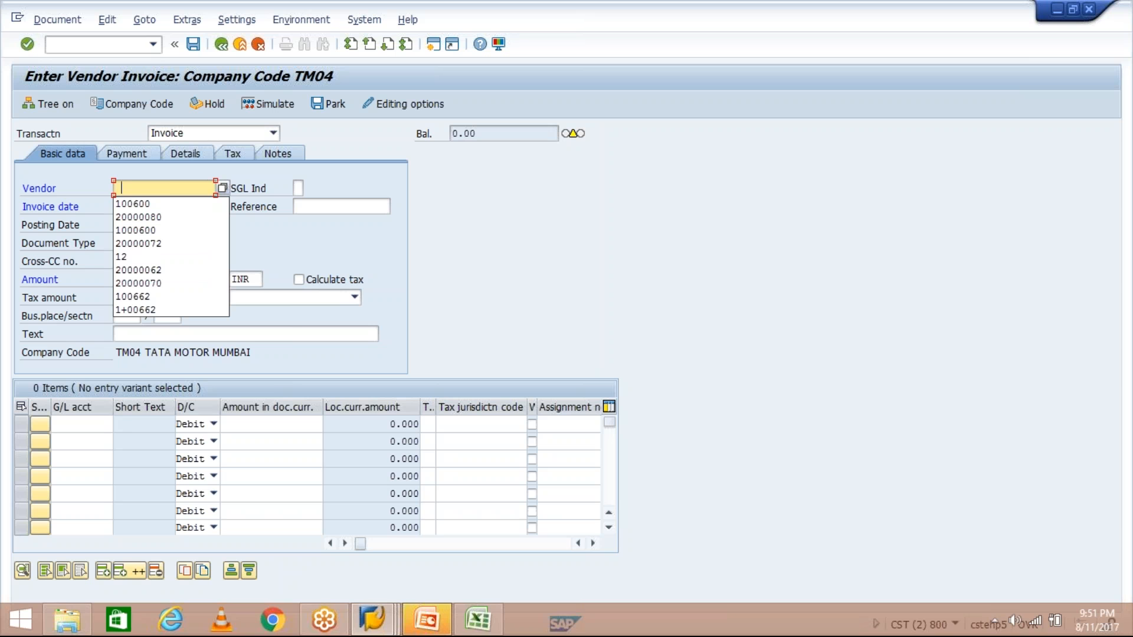
click(222, 192)
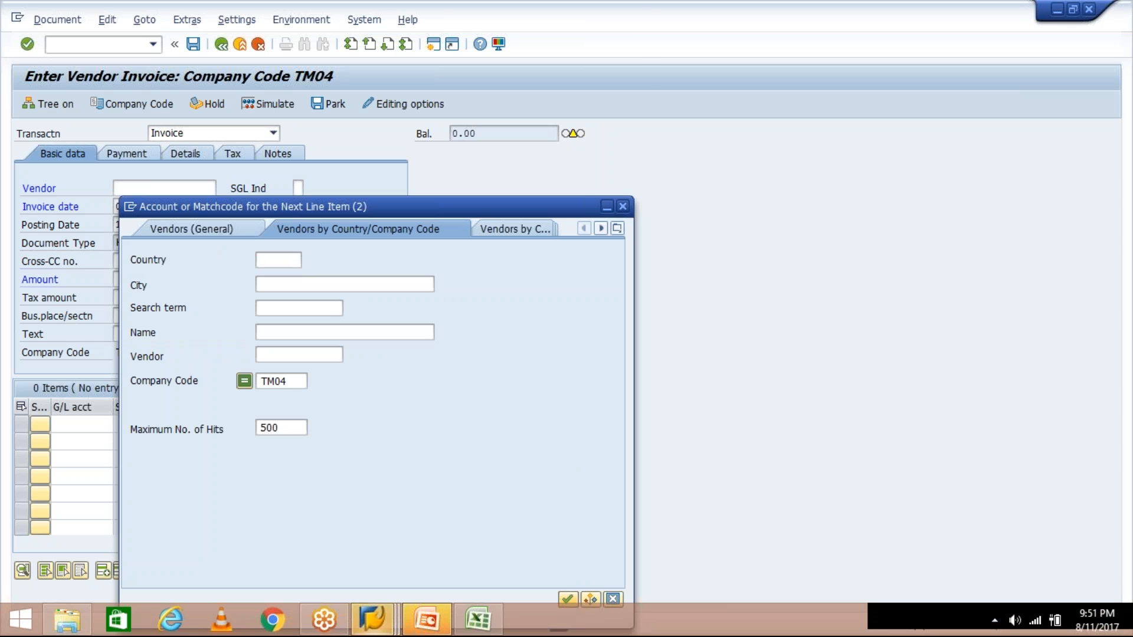
key(Return)
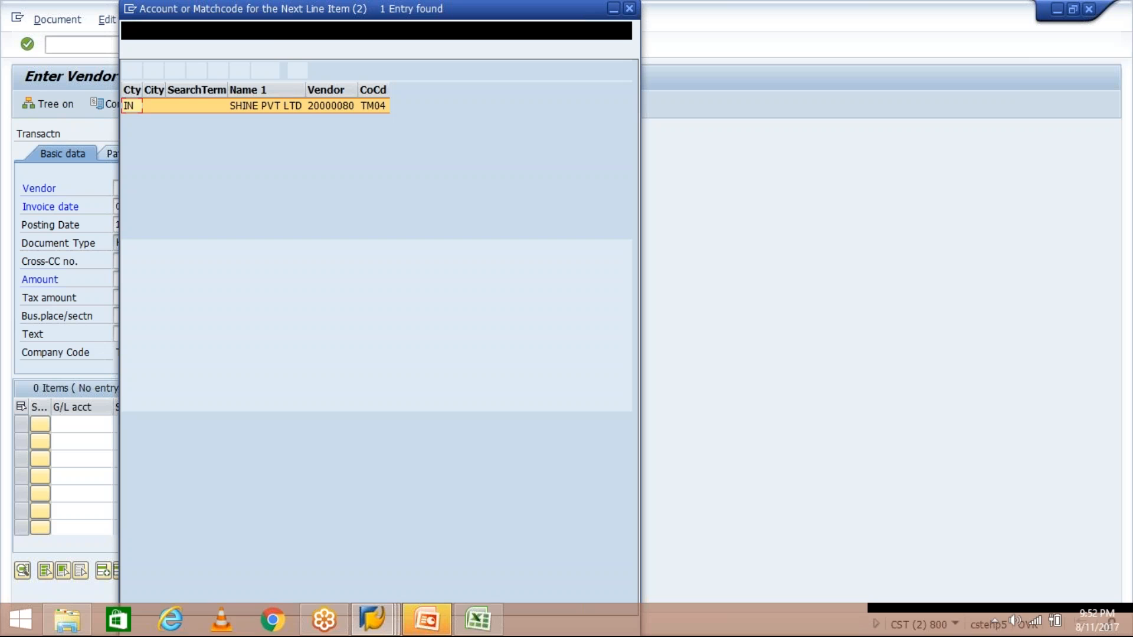
click(311, 109)
double_click(312, 109)
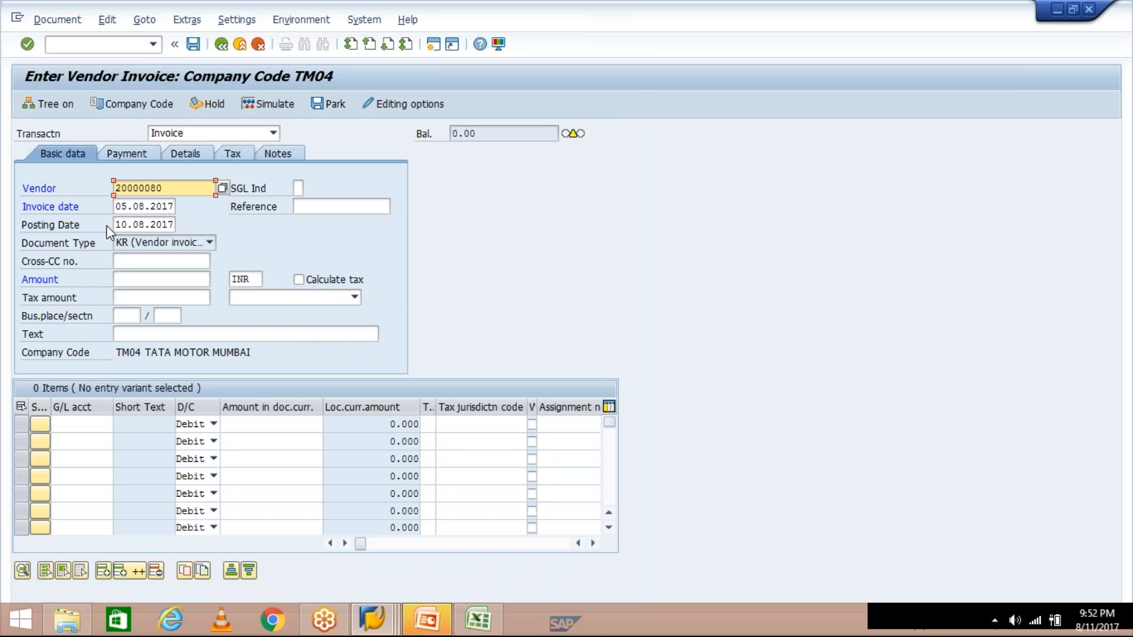
- Change the invoice date to 08.08.2017 and the posting date to 11.08.2017
click(126, 208)
double_click(126, 210)
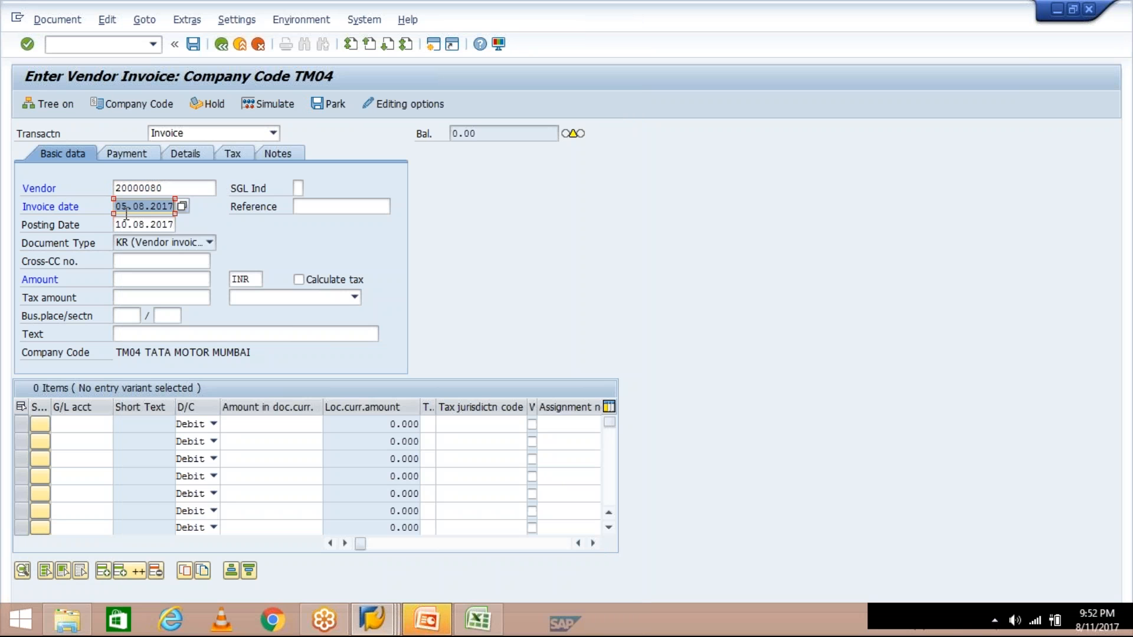
text(0)
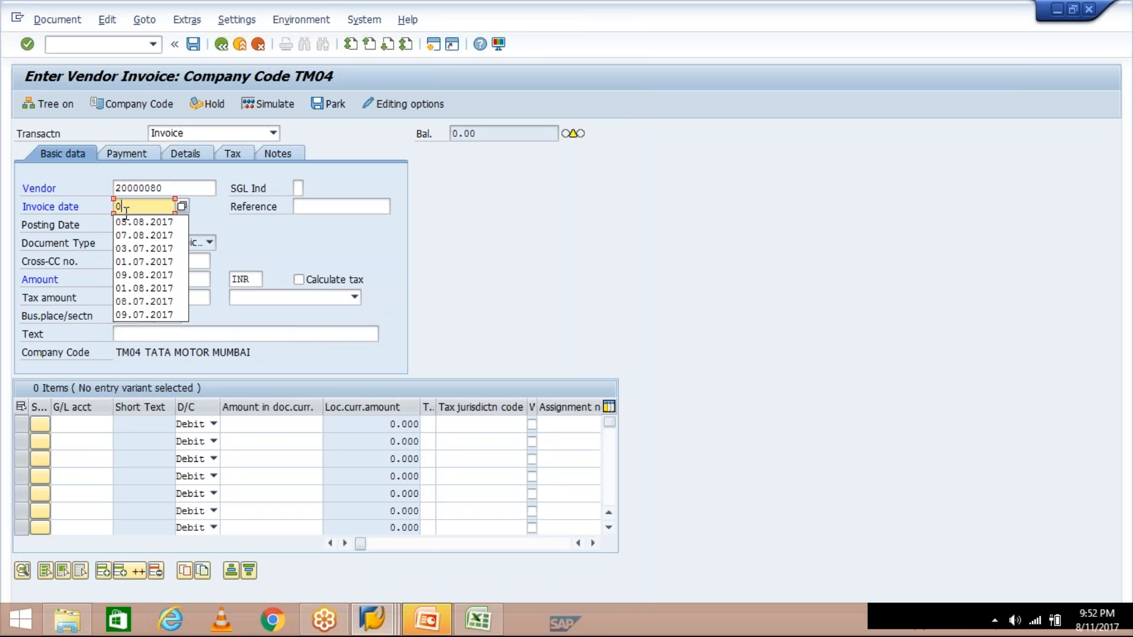
text(8.08.2017)
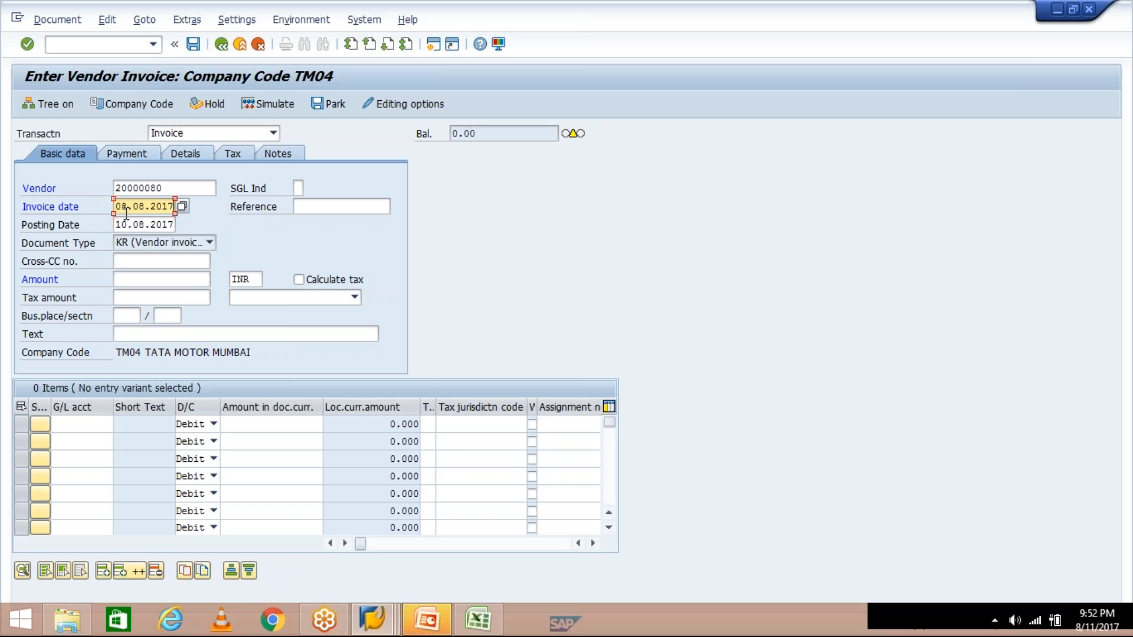
key(Tab)
key(Tab)
text(11)
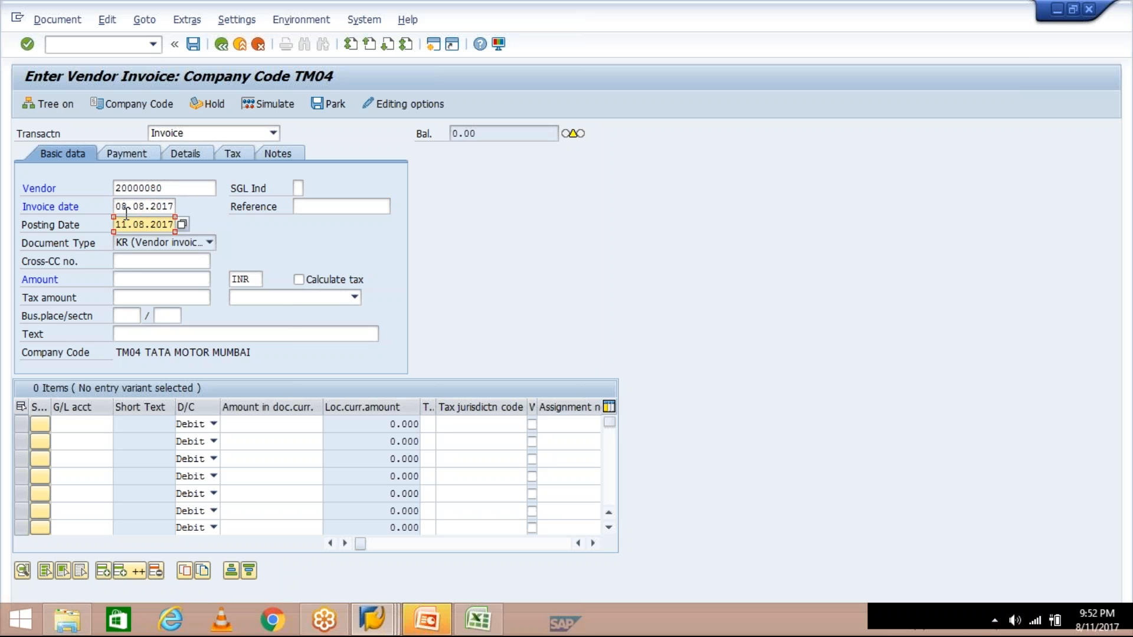
- Enter invoice amount 1000 and a first line item of 1000 to G/L account 4003
click(136, 280)
text(1000)
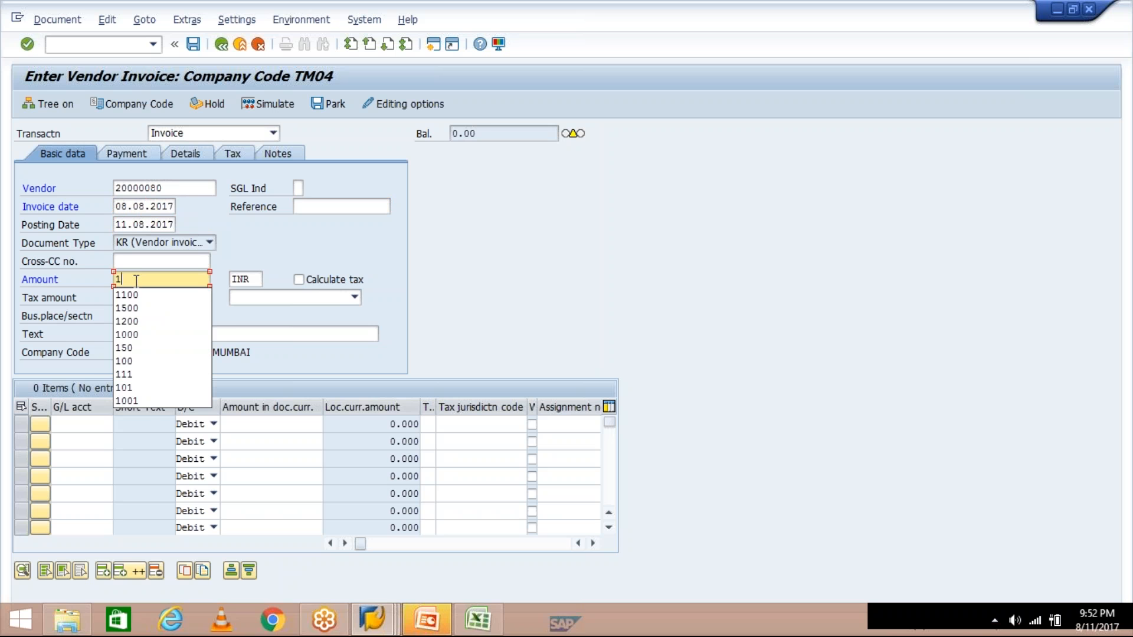
click(76, 425)
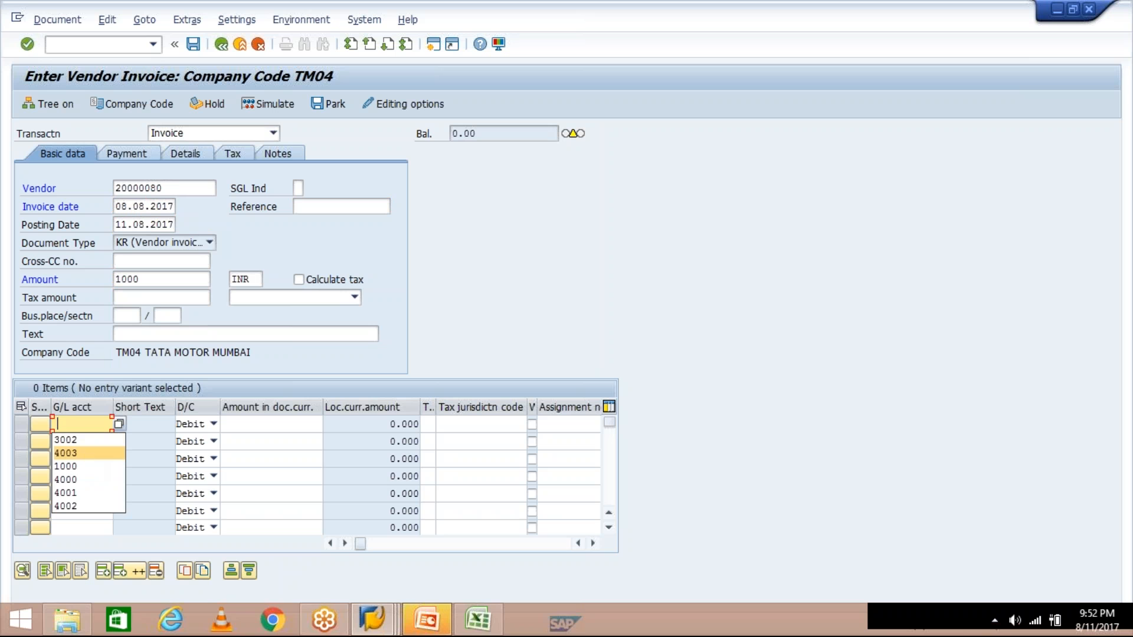
click(85, 455)
click(303, 424)
text(1000)
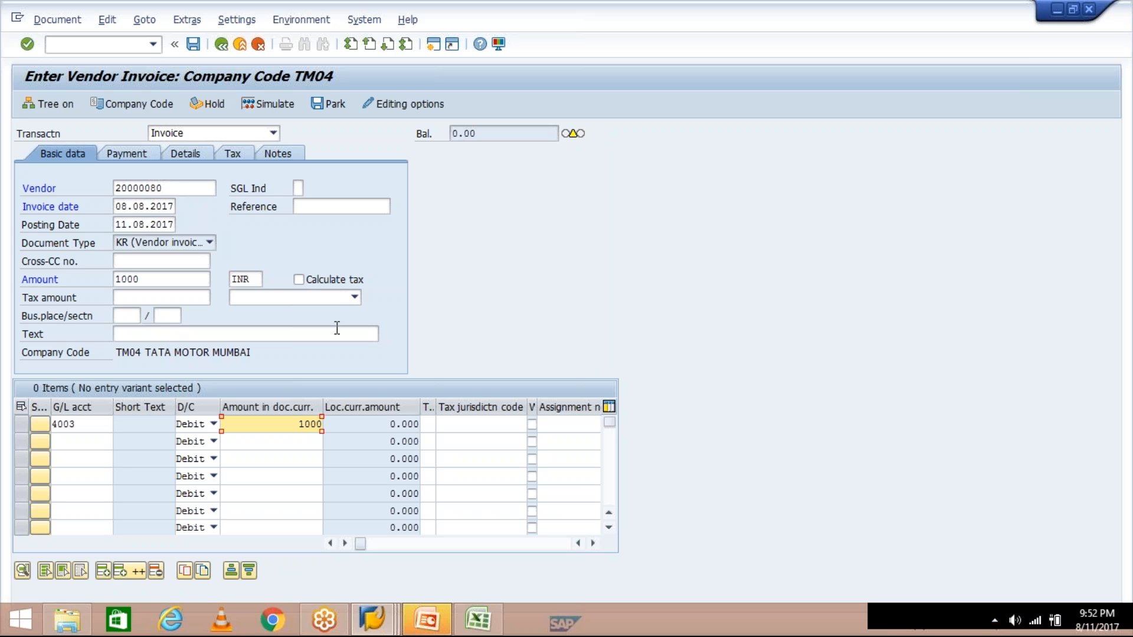
click(137, 154)
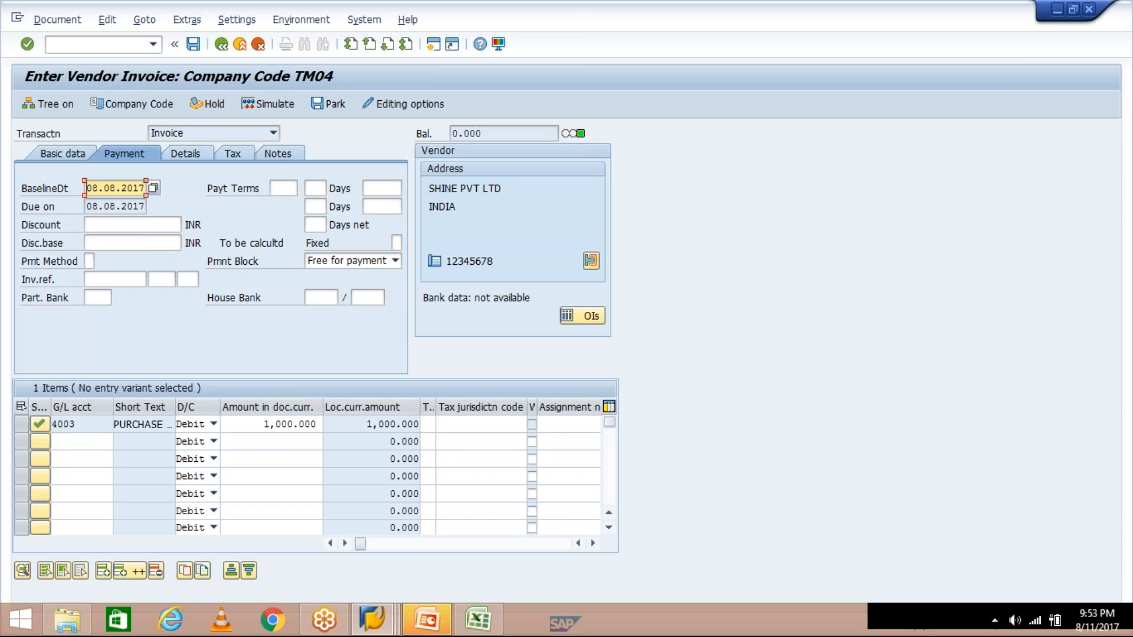
- Review the payment details: baseline and due dates 08.08.2017, no payment terms set
click(283, 188)
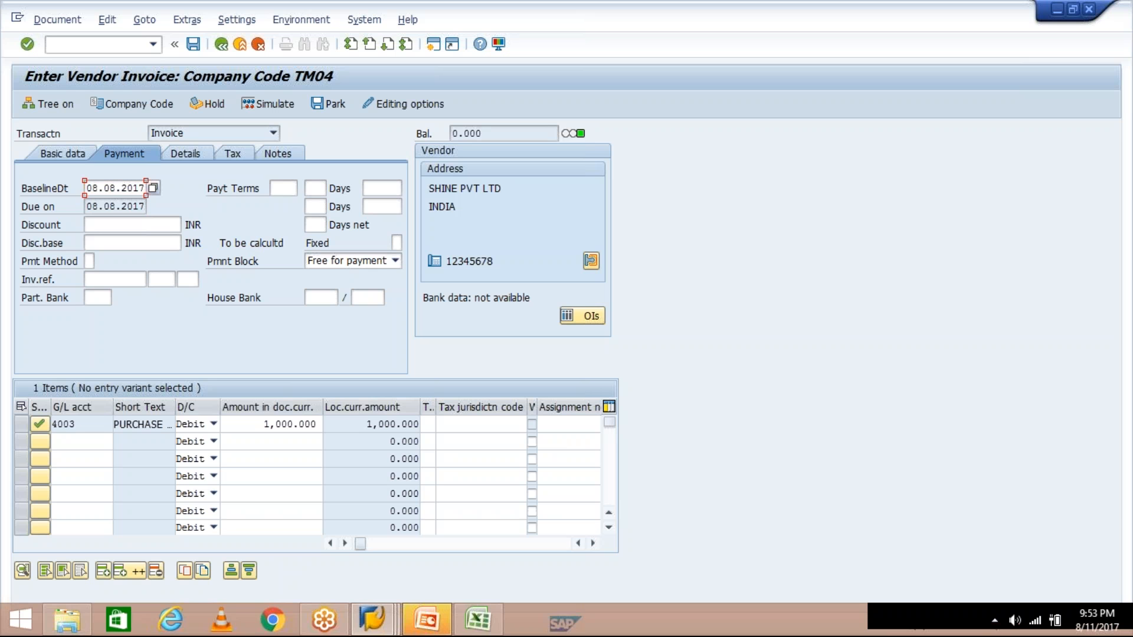
click(88, 188)
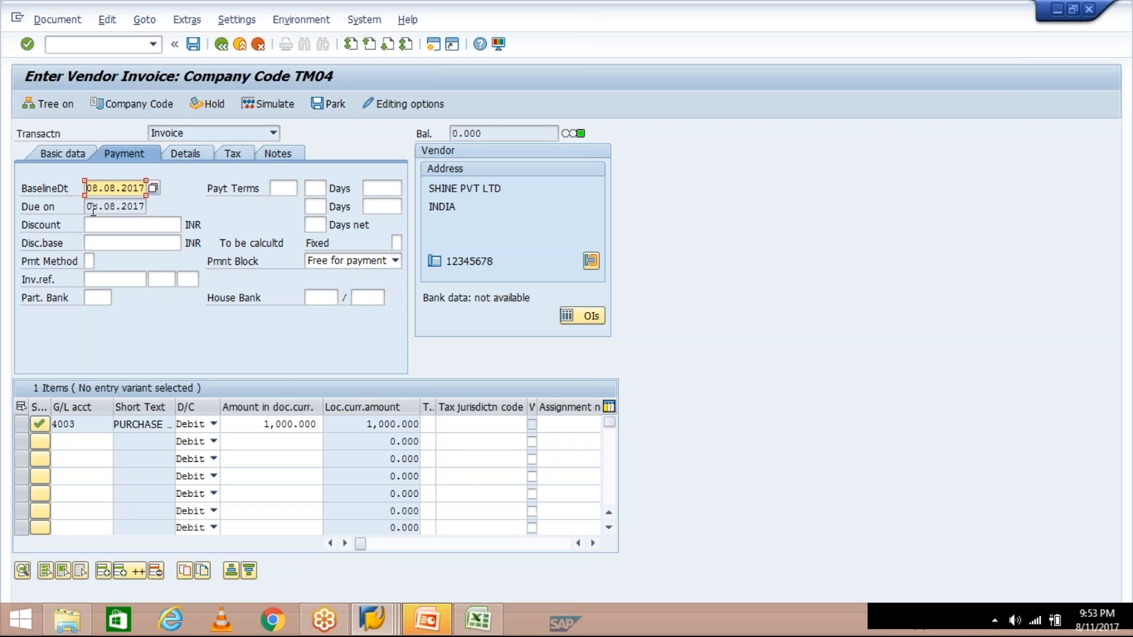
click(92, 206)
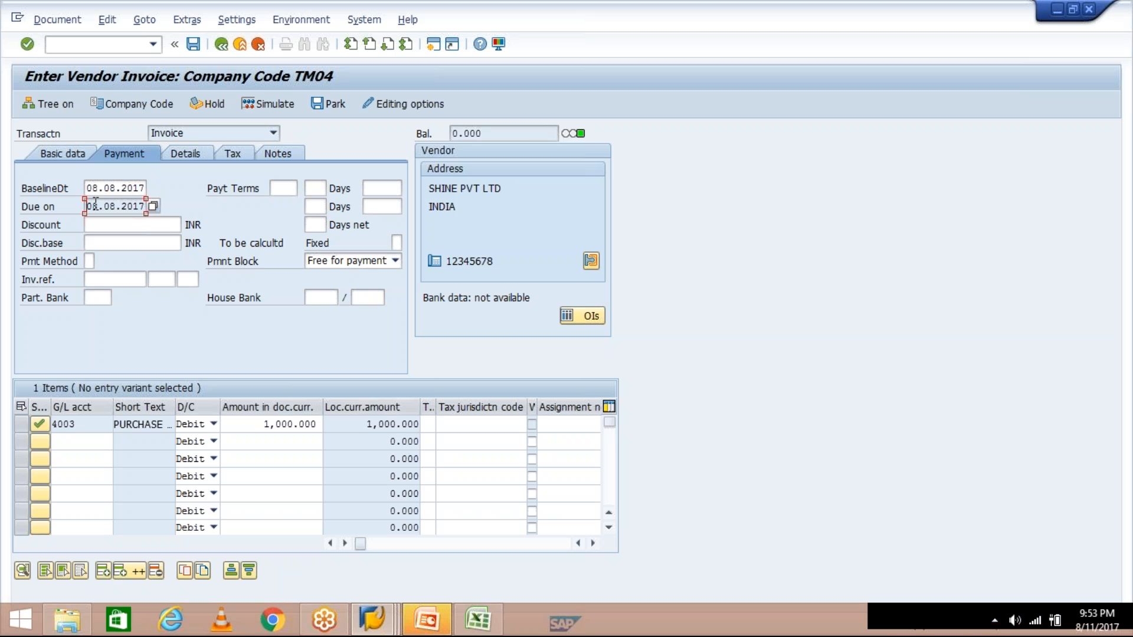
- Enter payment terms TM30, moving the due date to 10.09.2017
click(289, 189)
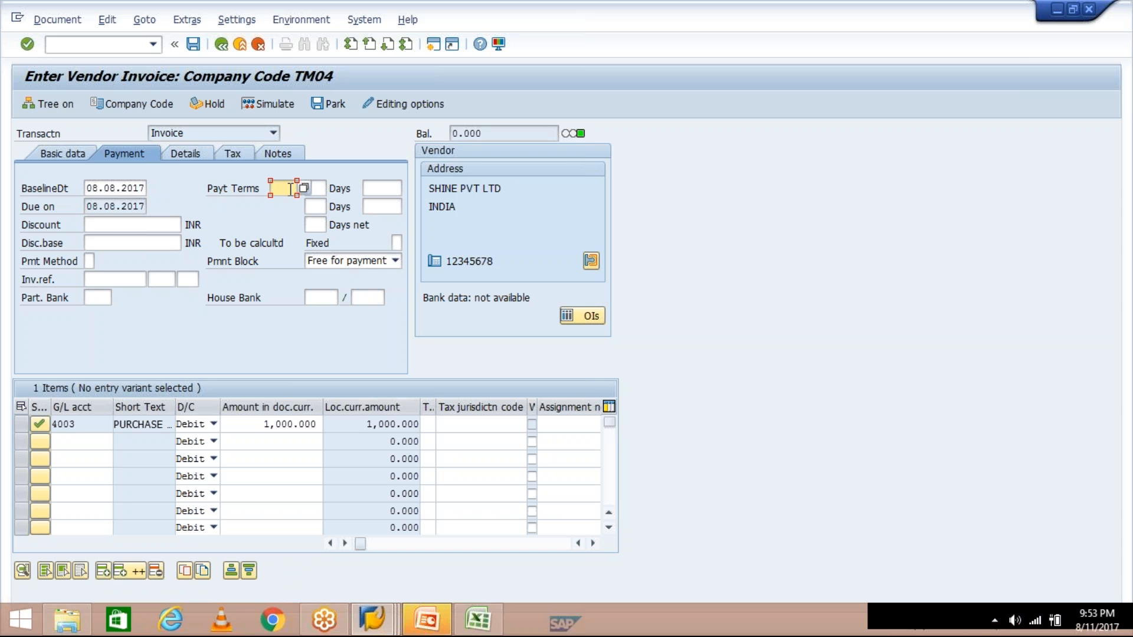
text(T)
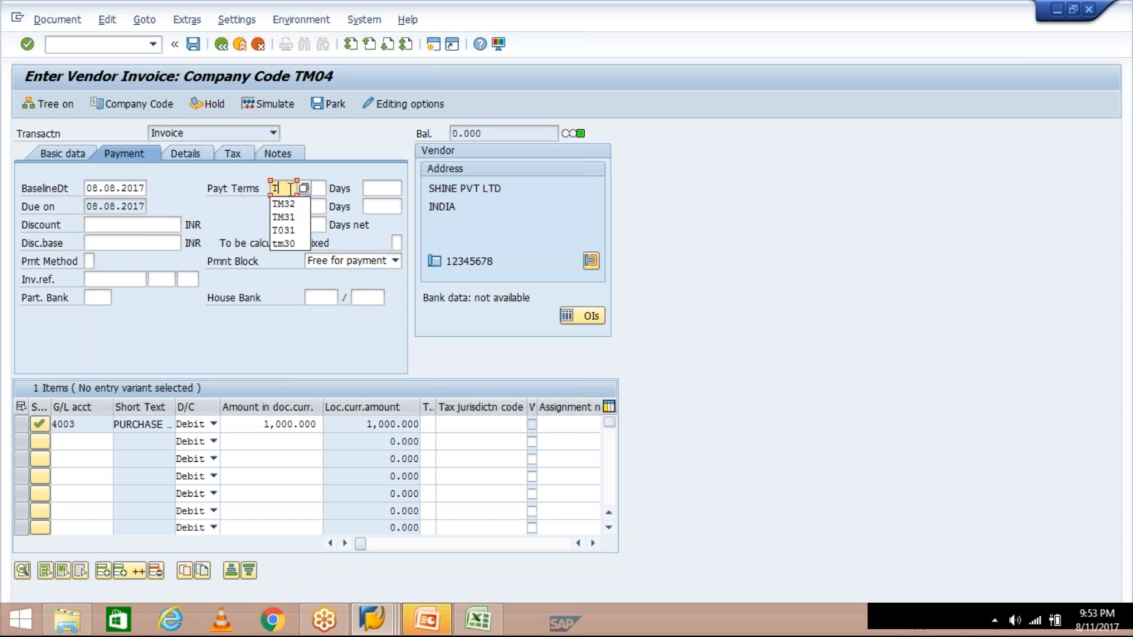
text(M30)
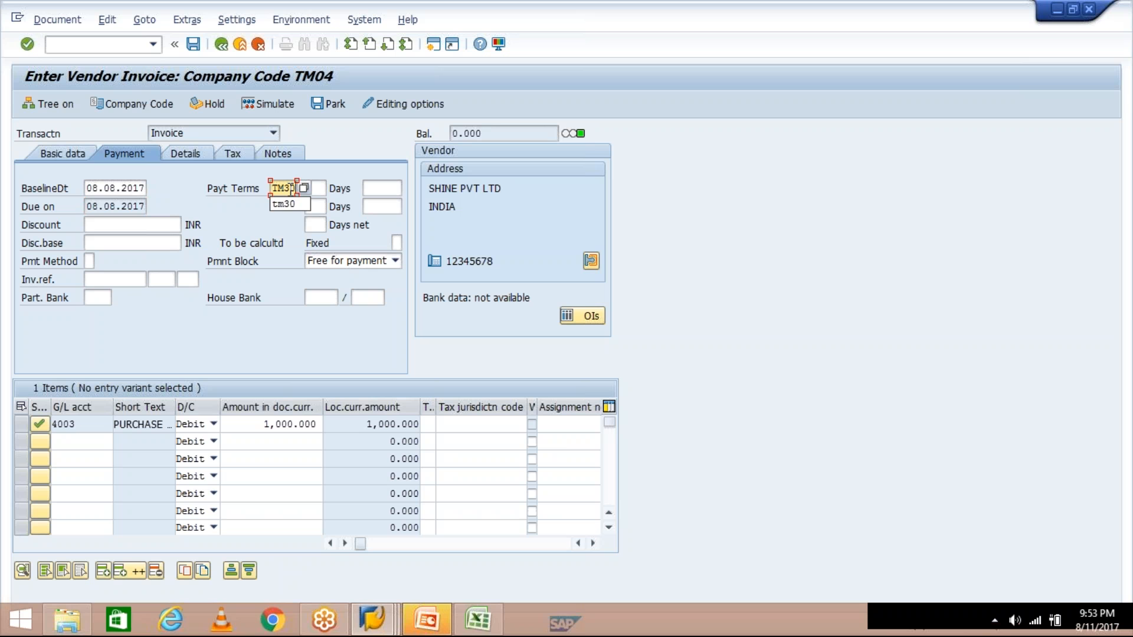
key(Return)
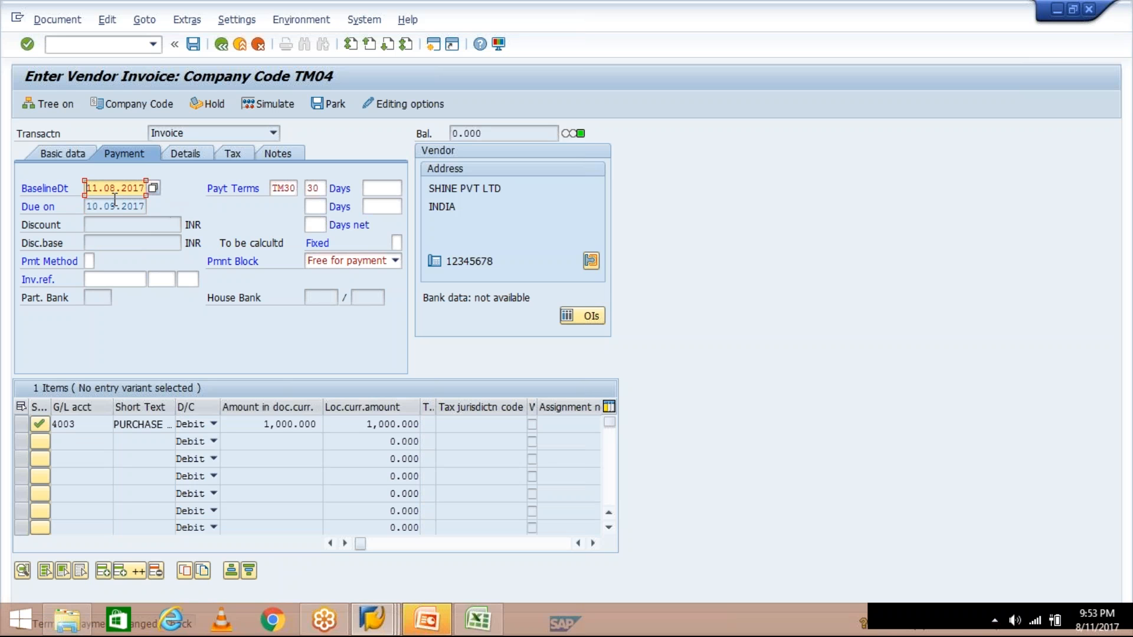
click(378, 623)
click(288, 555)
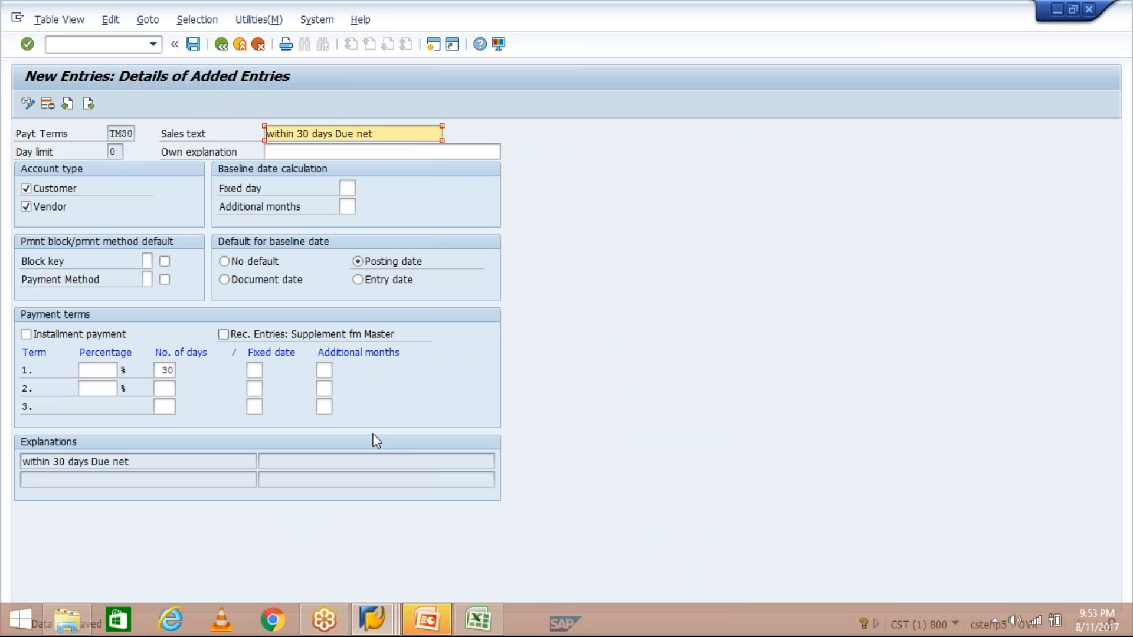
click(378, 608)
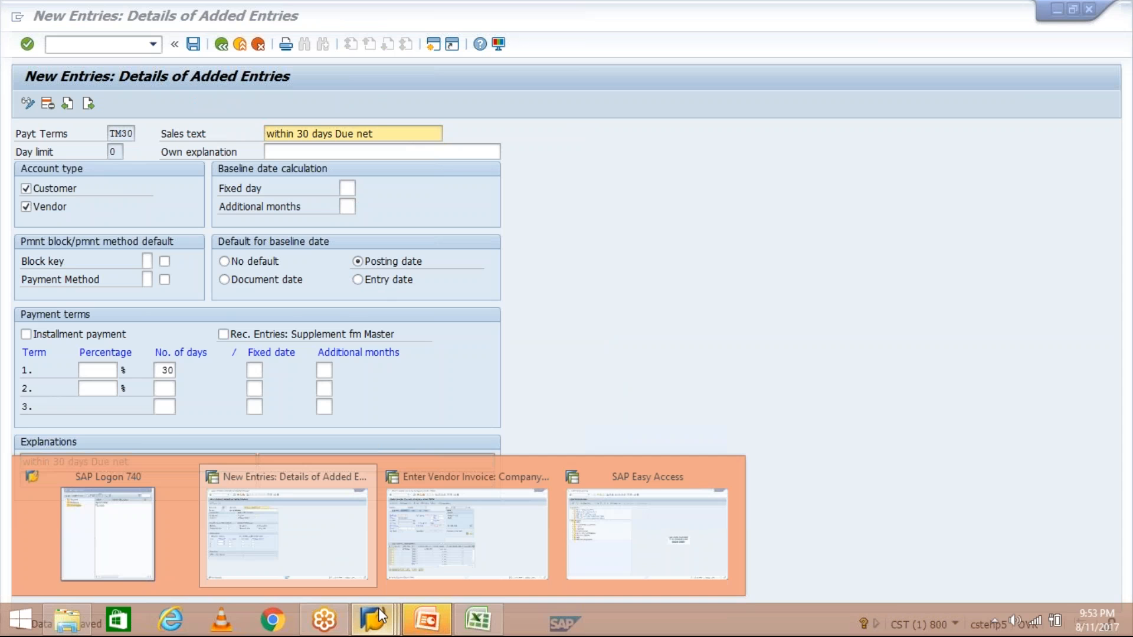
click(466, 531)
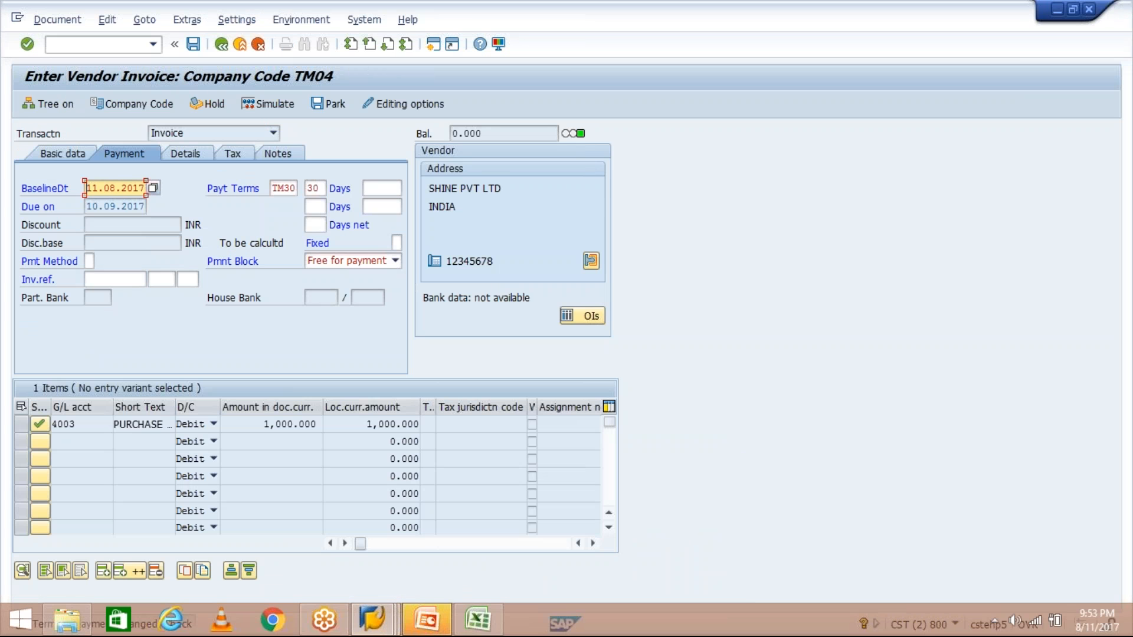
key(shift+Right)
key(shift+Right)
key(shift+Right)
key(shift+Right)
key(shift+Right)
key(shift+Right)
key(shift+Right)
key(shift+Right)
key(shift+Right)
key(shift+Right)
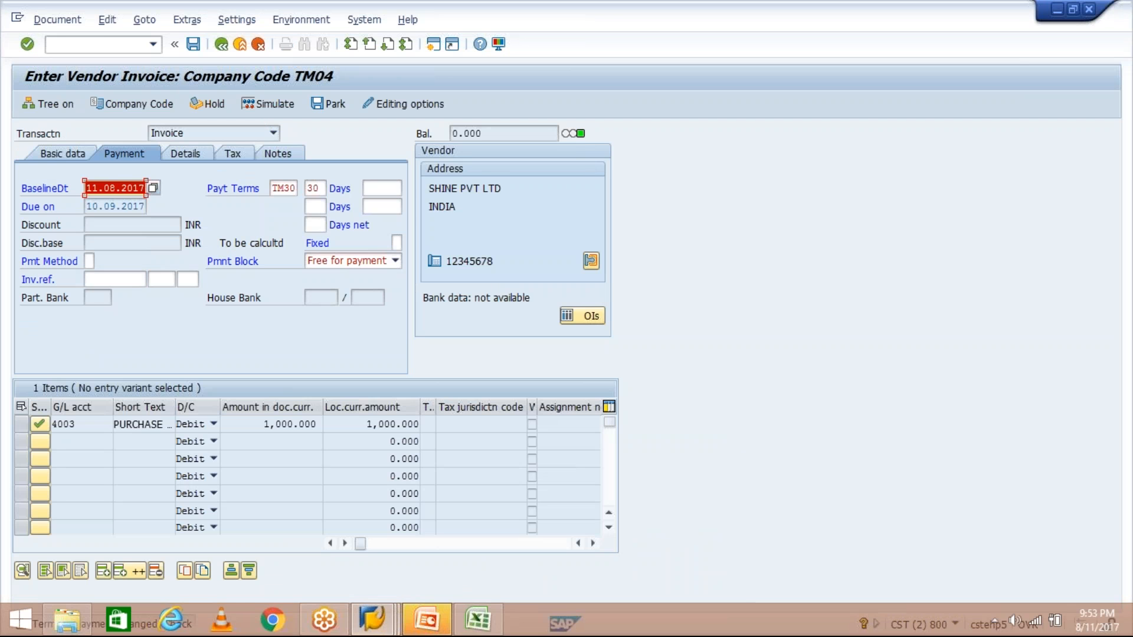
click(62, 151)
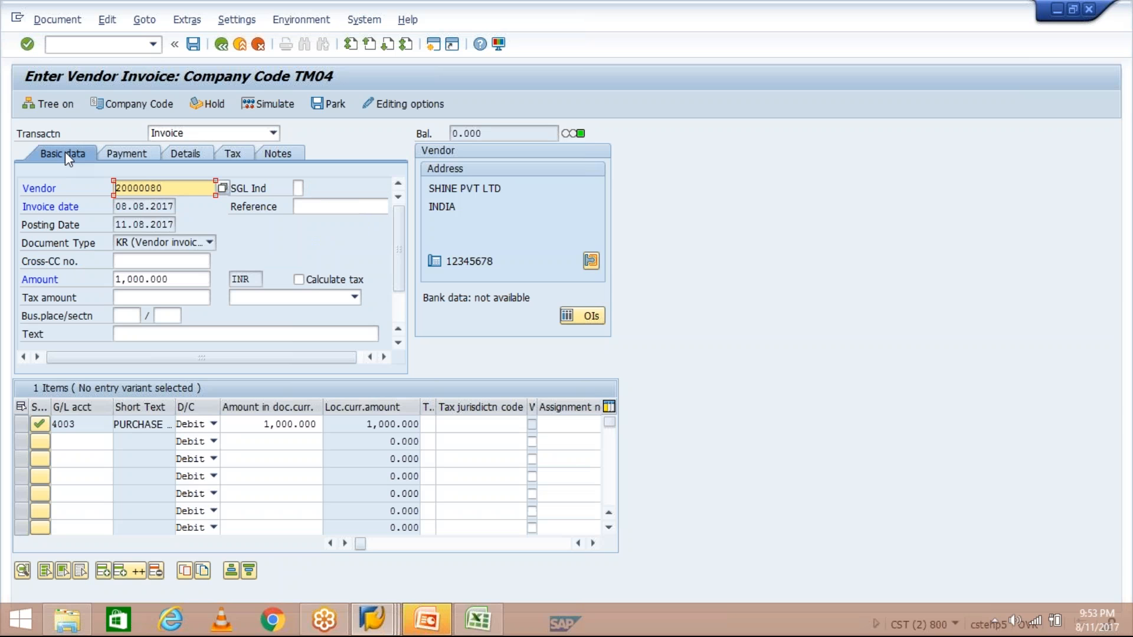
drag(116, 225, 175, 225)
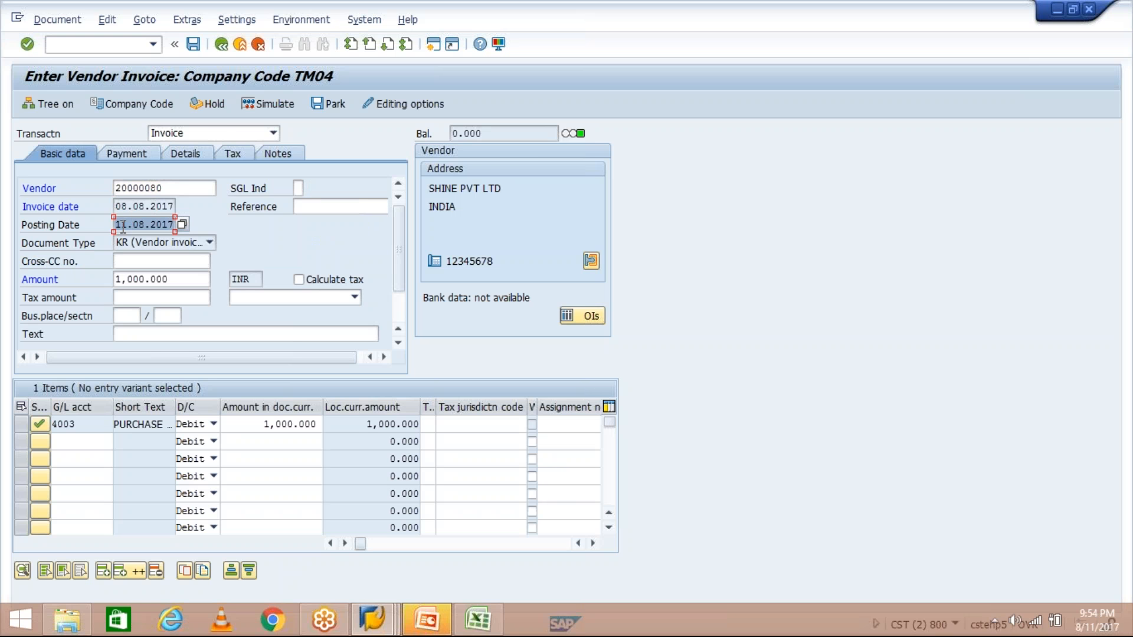
click(129, 158)
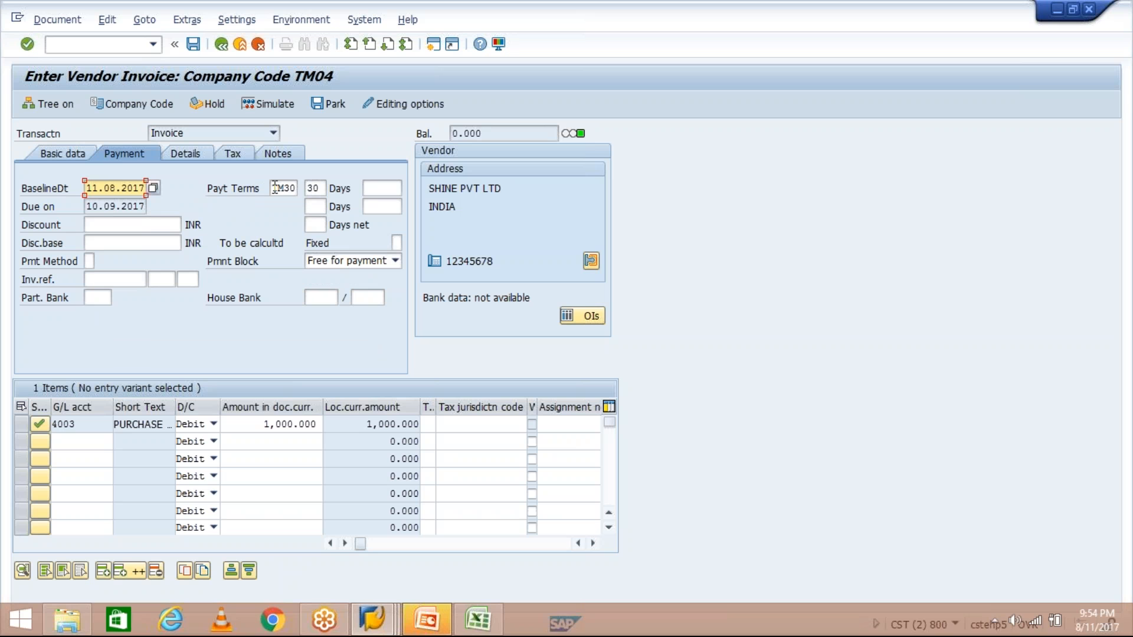
double_click(275, 188)
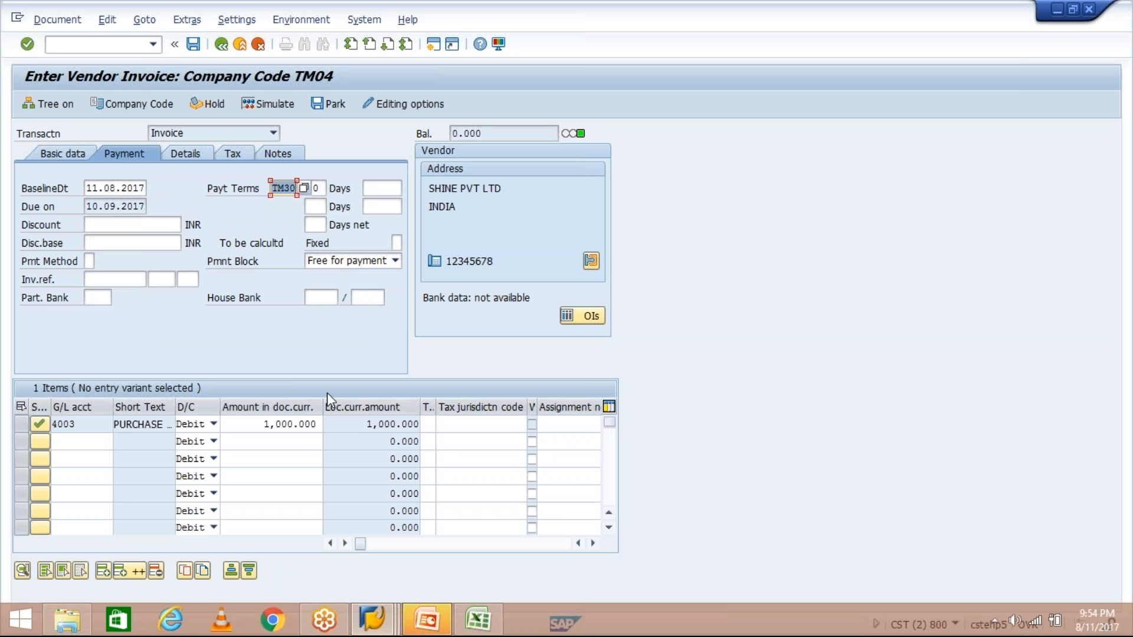
click(383, 617)
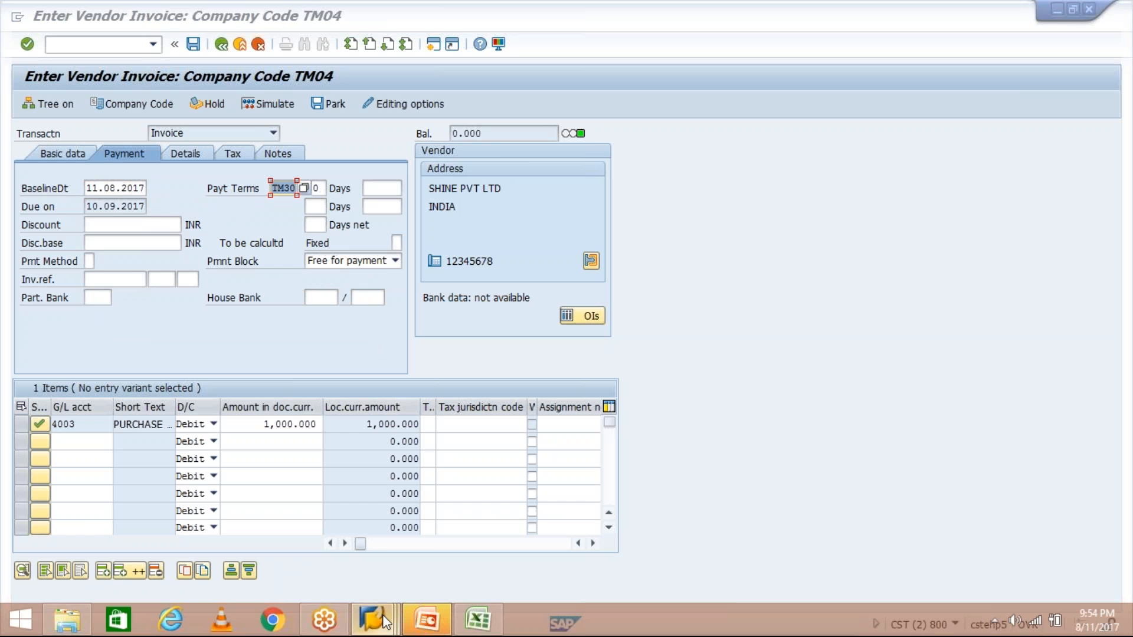
click(278, 519)
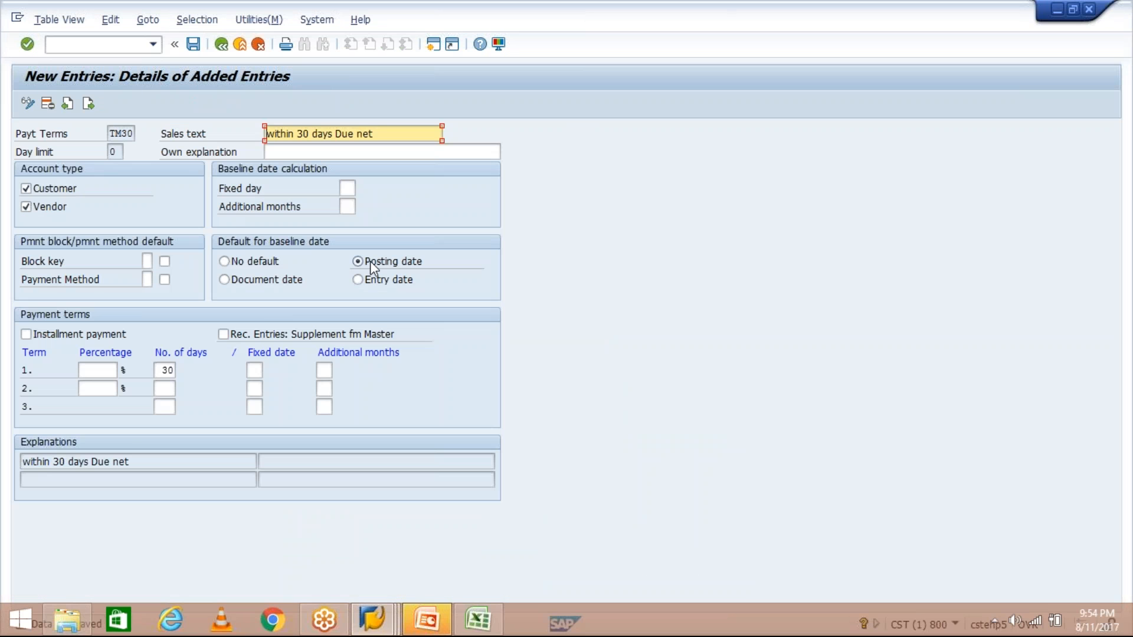
mouse_move(373, 618)
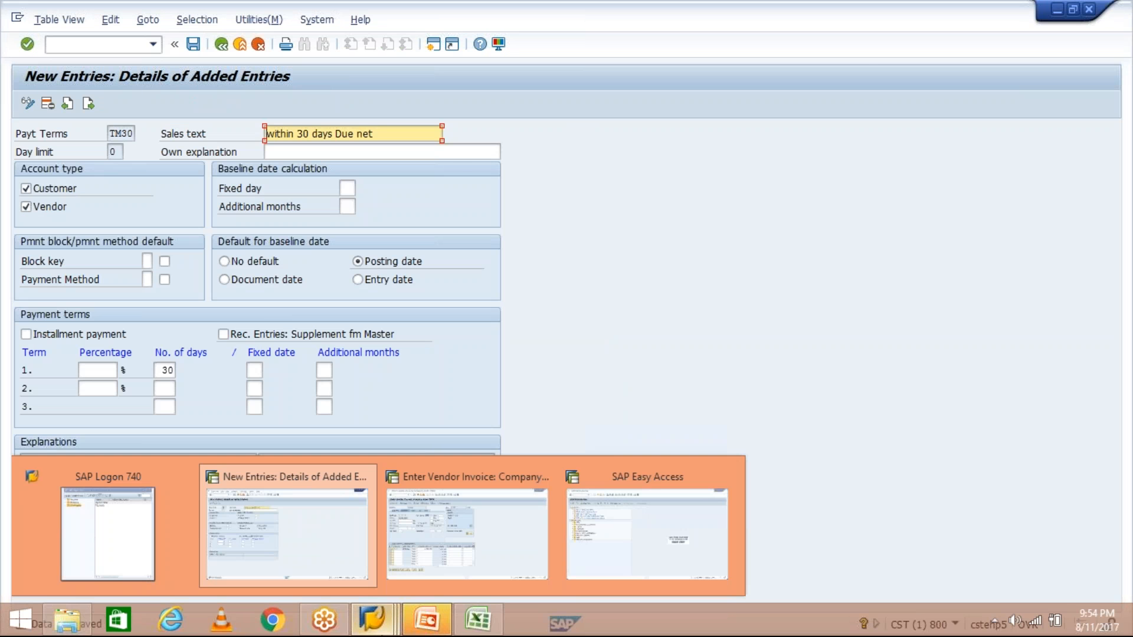
click(485, 538)
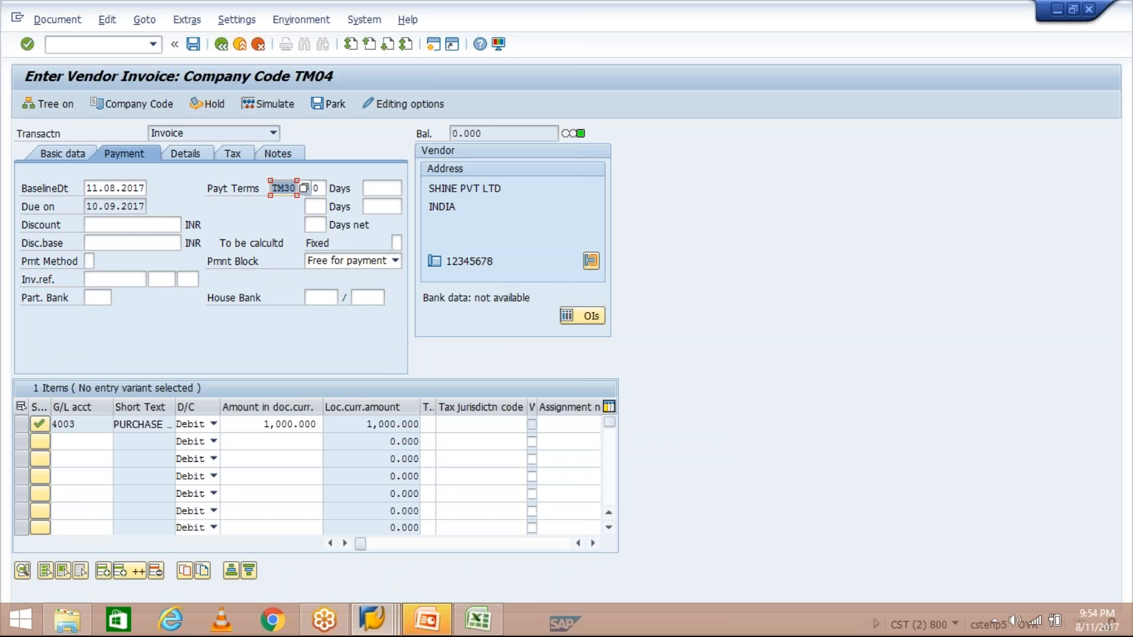
drag(89, 188, 148, 191)
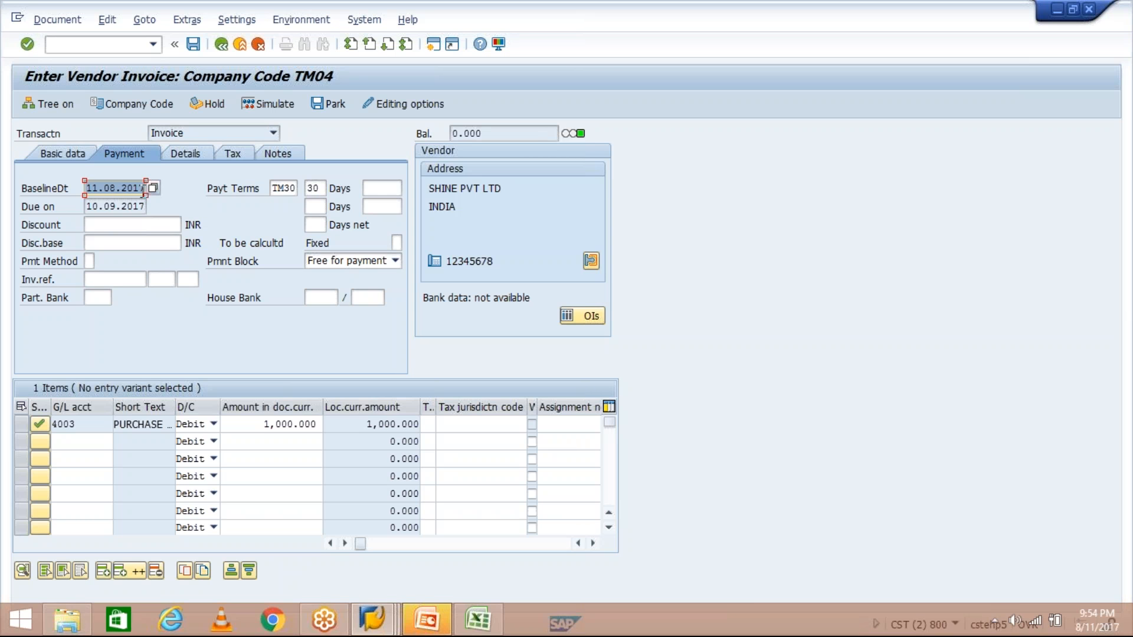
- Verify TM30's 30 days and the calculated due date 10.09.2017
double_click(323, 188)
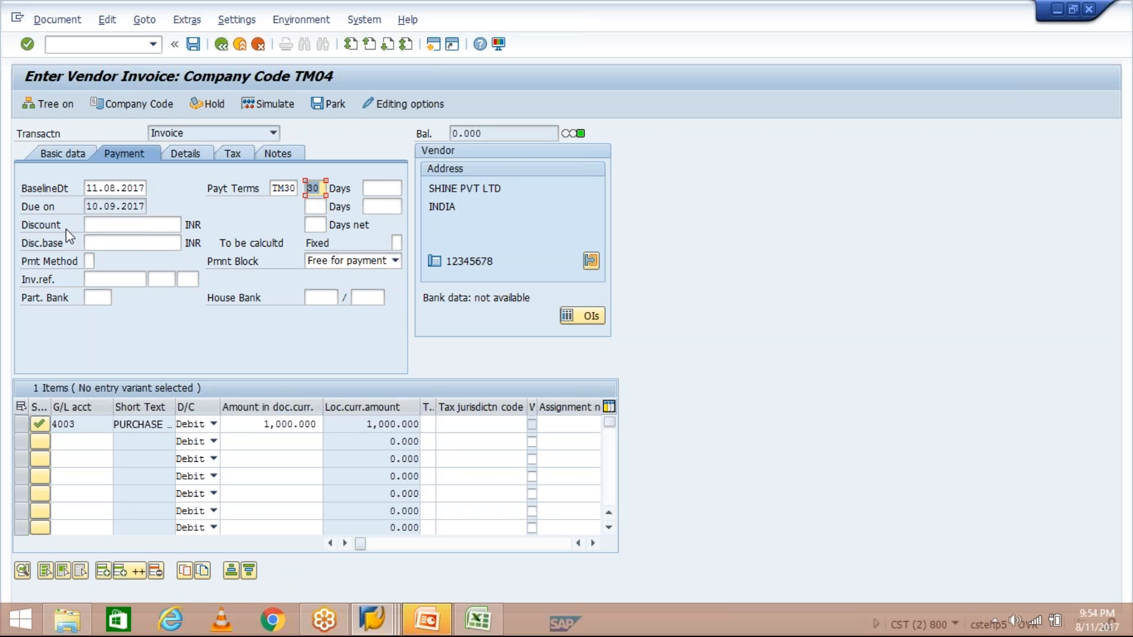
click(88, 207)
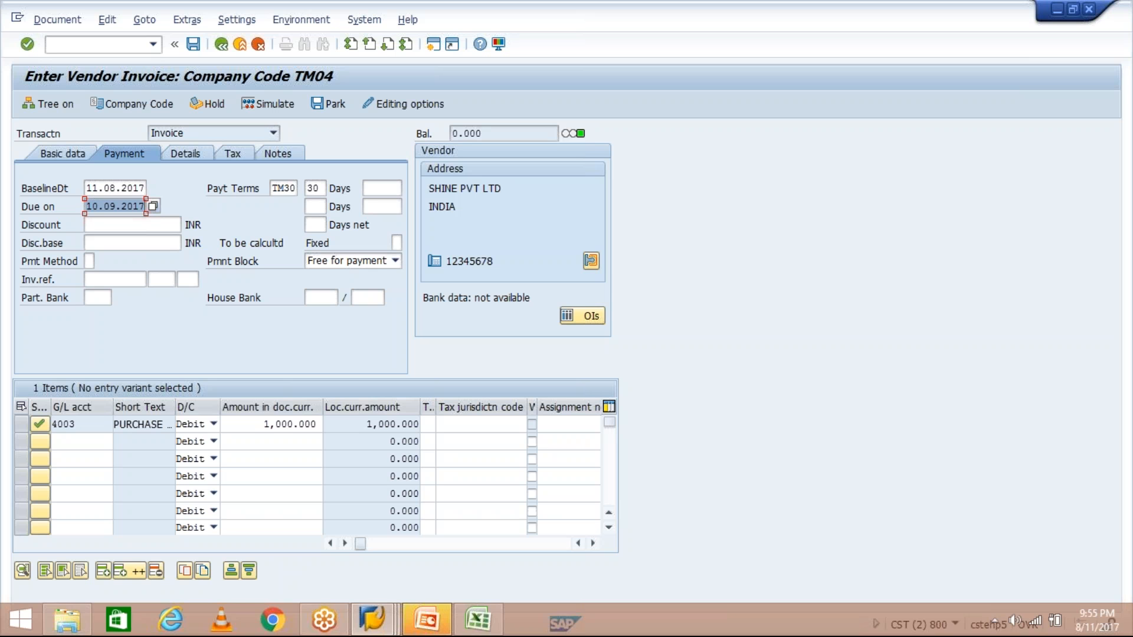
- Simulate and post the 1,000 INR SHINE PVT LTD invoice, then call FBL1N
click(261, 104)
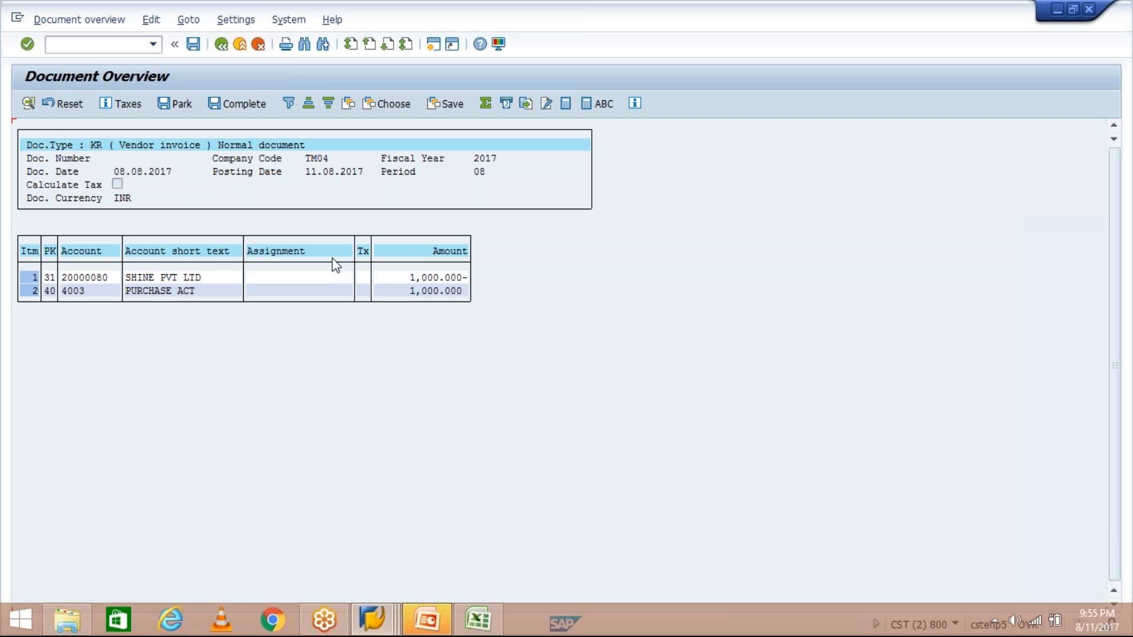
click(190, 46)
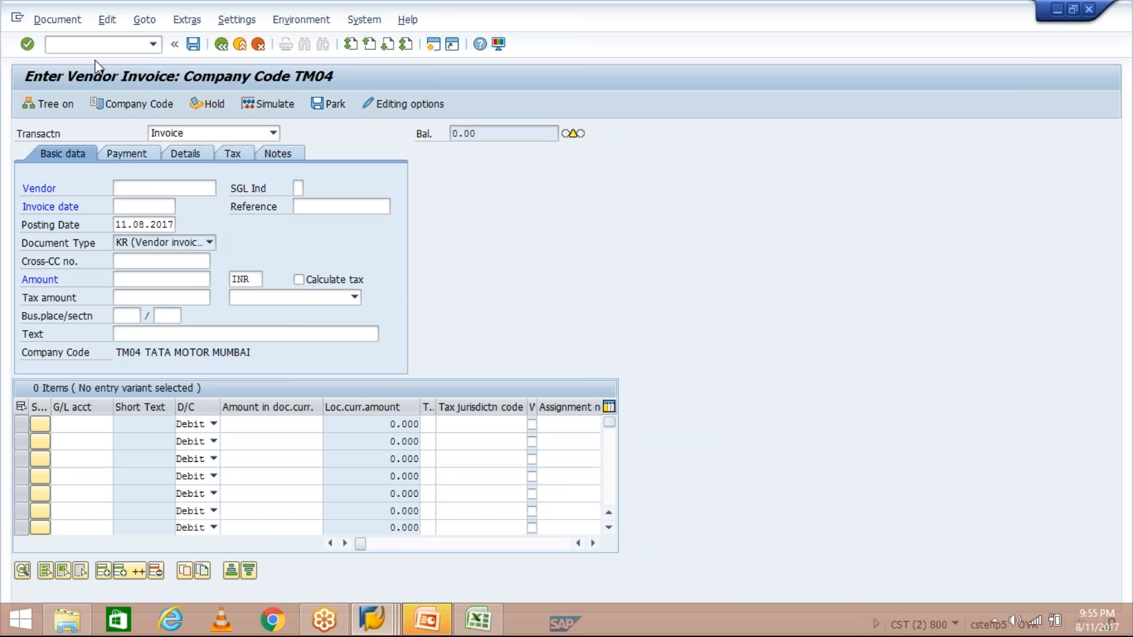
text(FBL1N)
- Run the vendor line item report for account 20000080, listing invoice 1020 under TM30
key(Return)
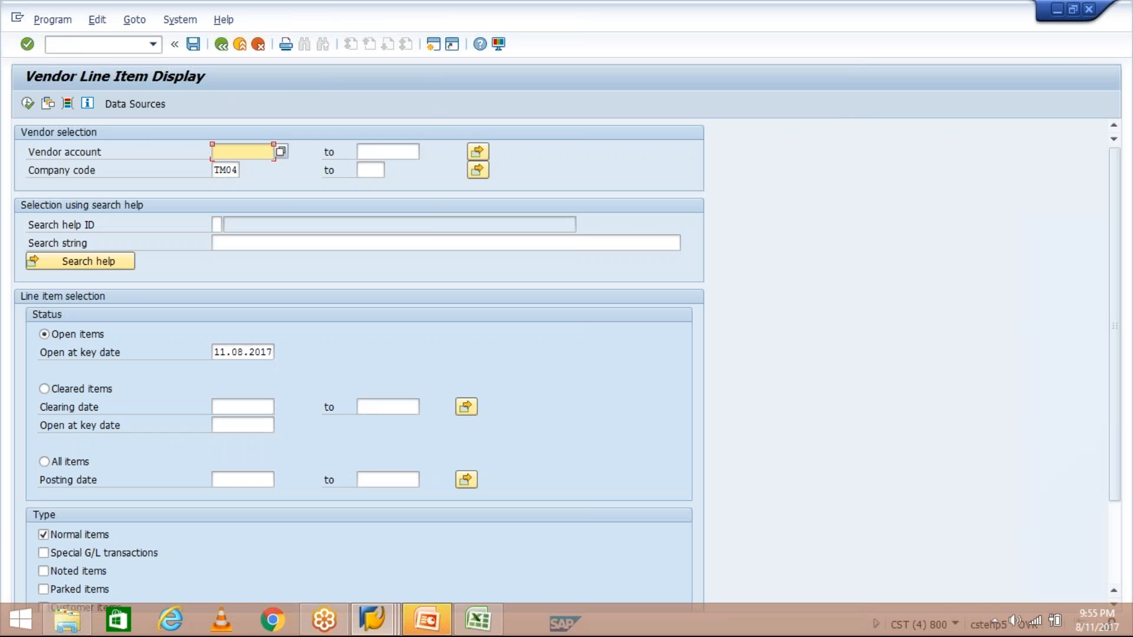
click(238, 151)
click(232, 169)
click(28, 103)
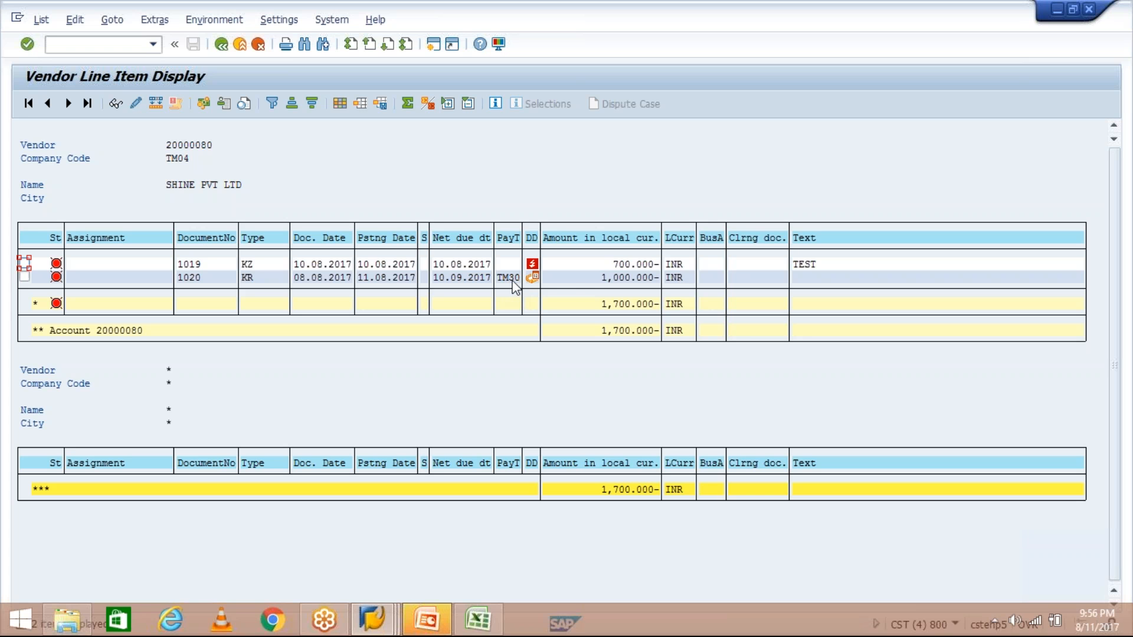
click(597, 278)
mouse_move(534, 277)
click(436, 281)
click(598, 277)
click(450, 279)
click(358, 263)
click(483, 264)
click(514, 265)
- Change TM30's days to 60 and review the 'within 60 days Due net' explanation
click(378, 622)
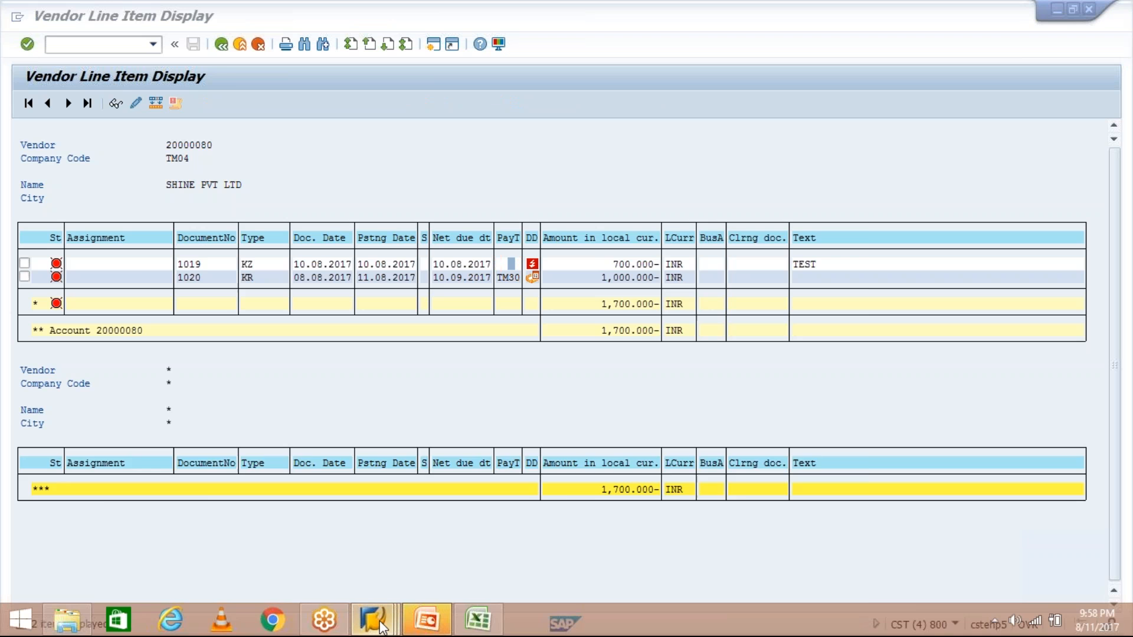
click(306, 556)
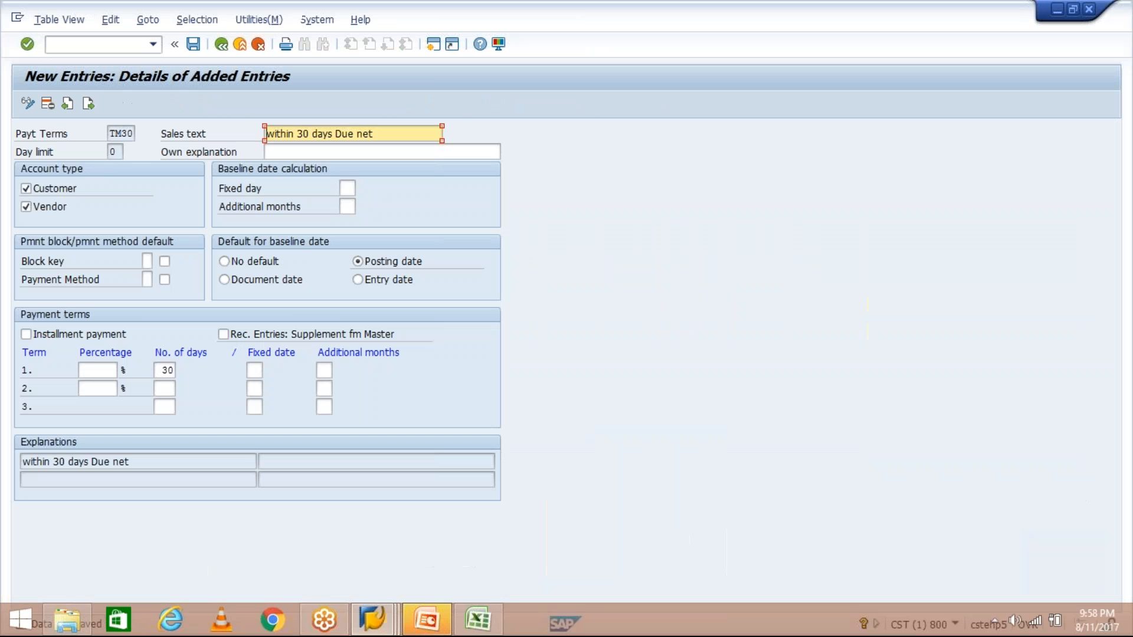
click(164, 370)
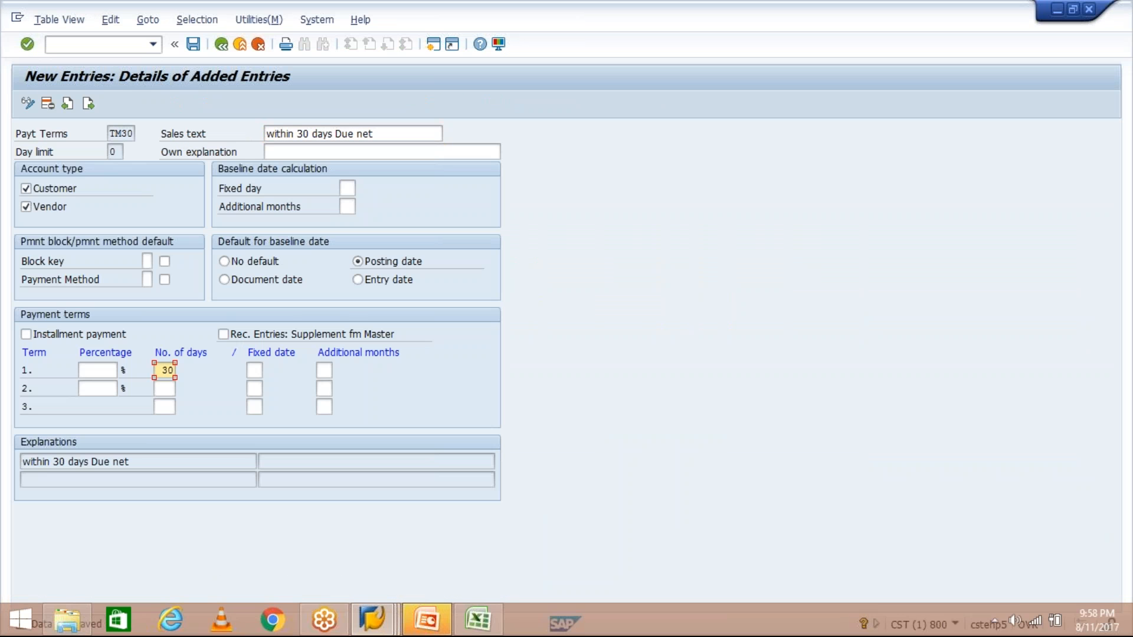
text(6)
key(Return)
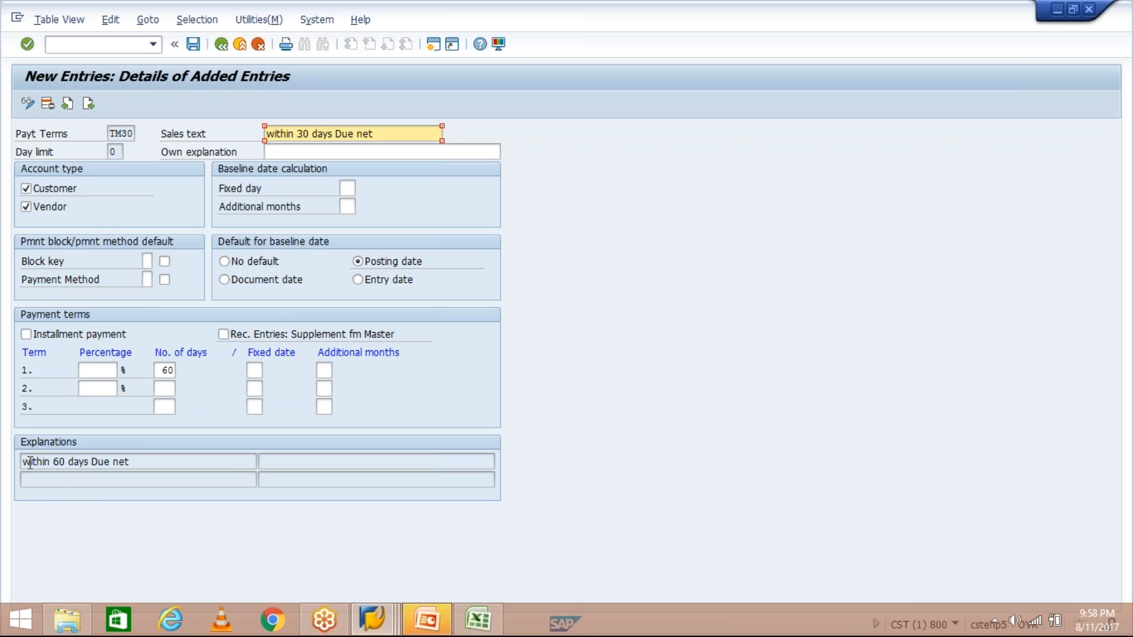
drag(134, 461, 20, 461)
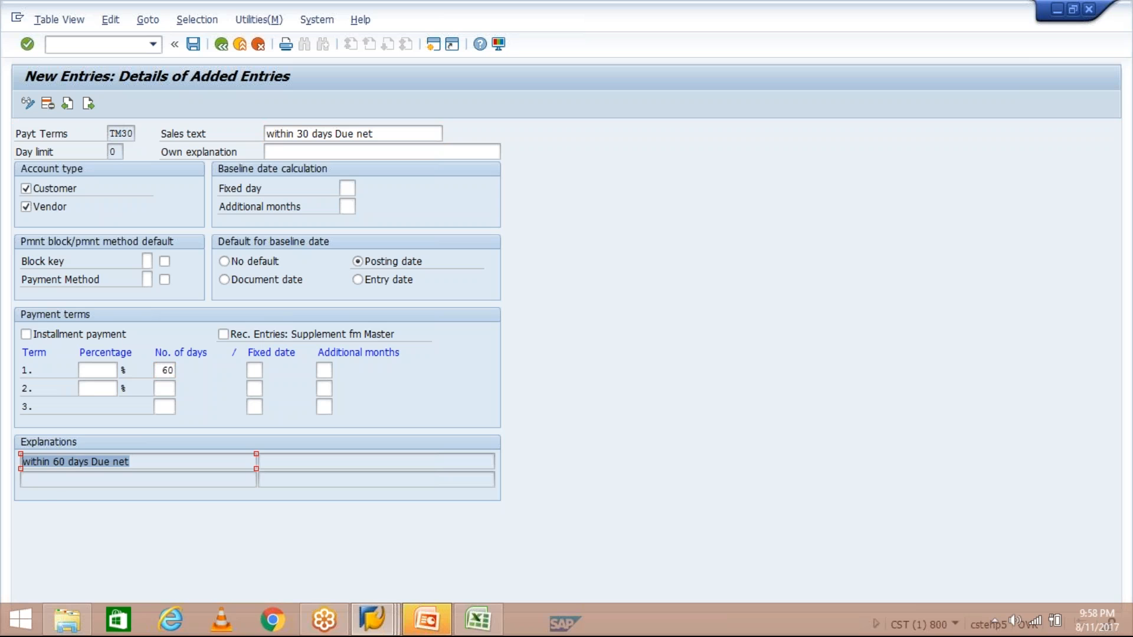
- Try a 3-day term, then restore TM30 to 30 days net
click(164, 370)
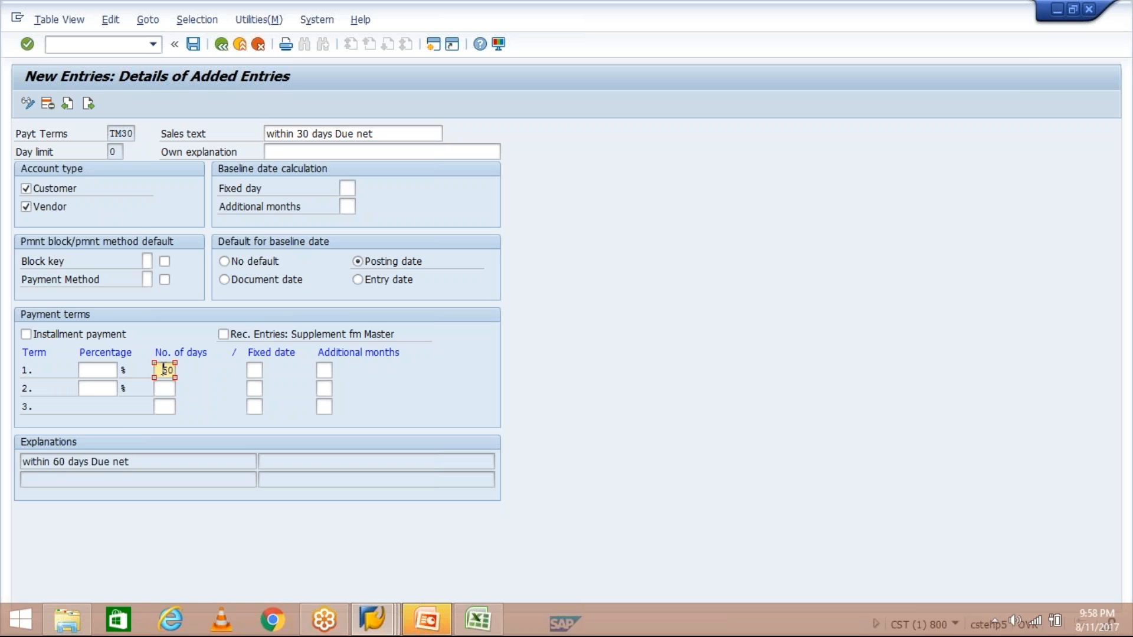
key(Delete)
text(3)
key(Delete)
key(Return)
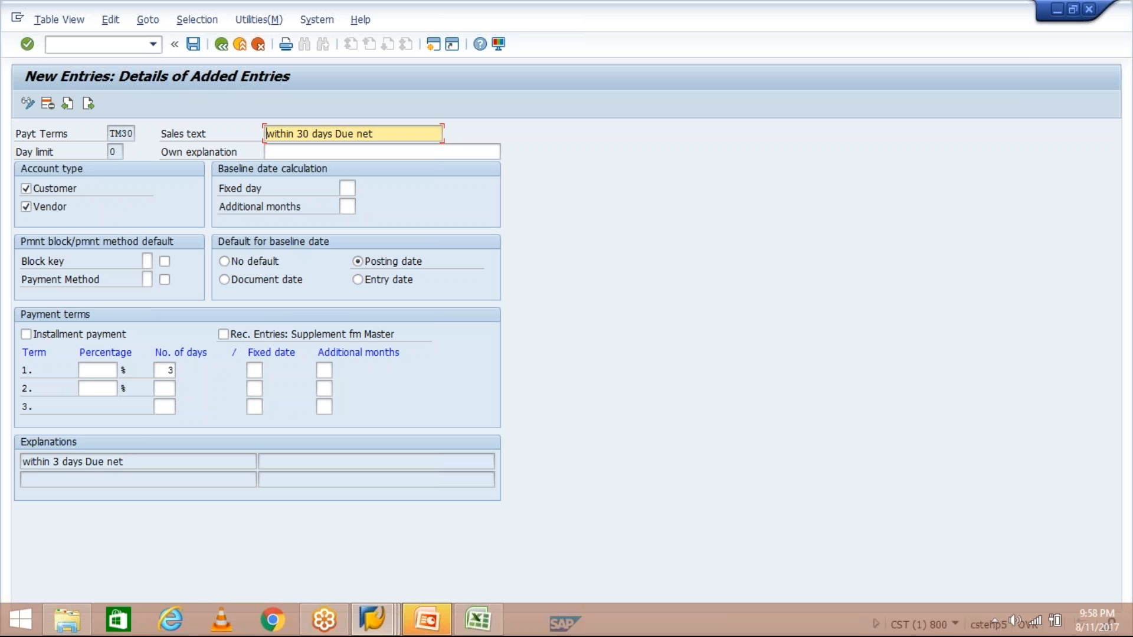
click(170, 369)
text(0)
key(Return)
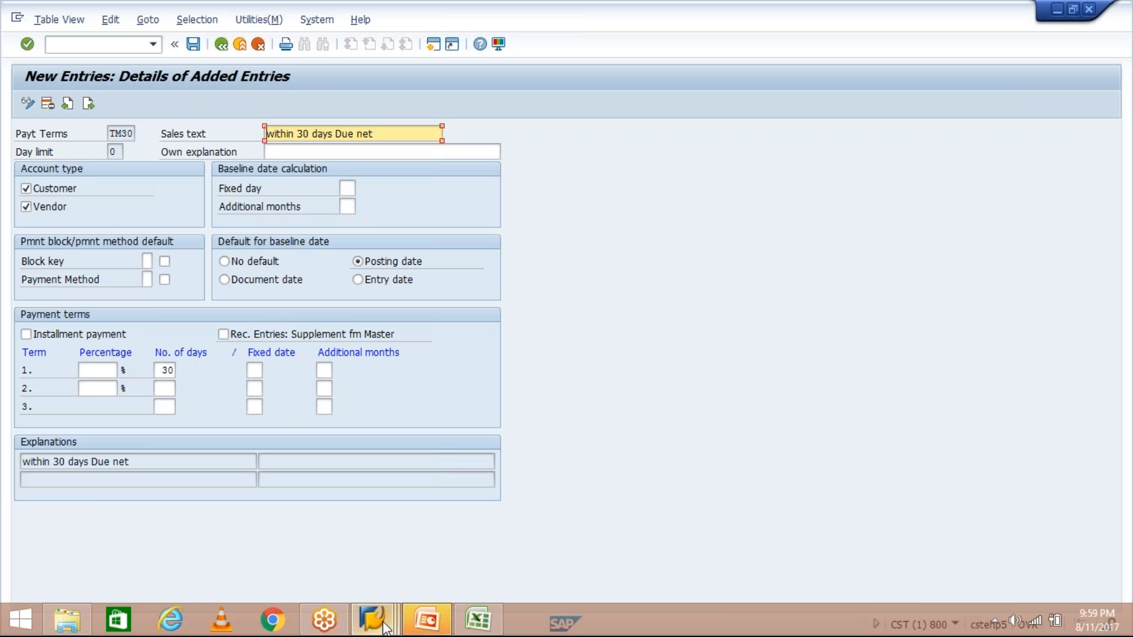
mouse_move(384, 624)
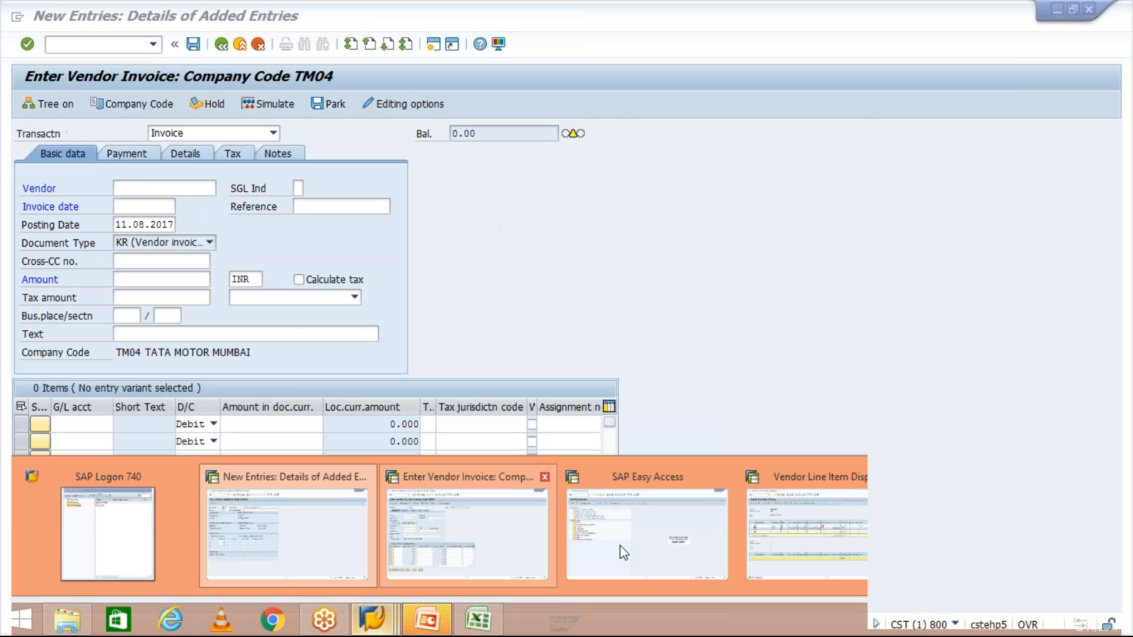
- Recheck invoice 1020's TM30 terms and 10.09.2017 due date, then return to the invoice entry window
click(805, 534)
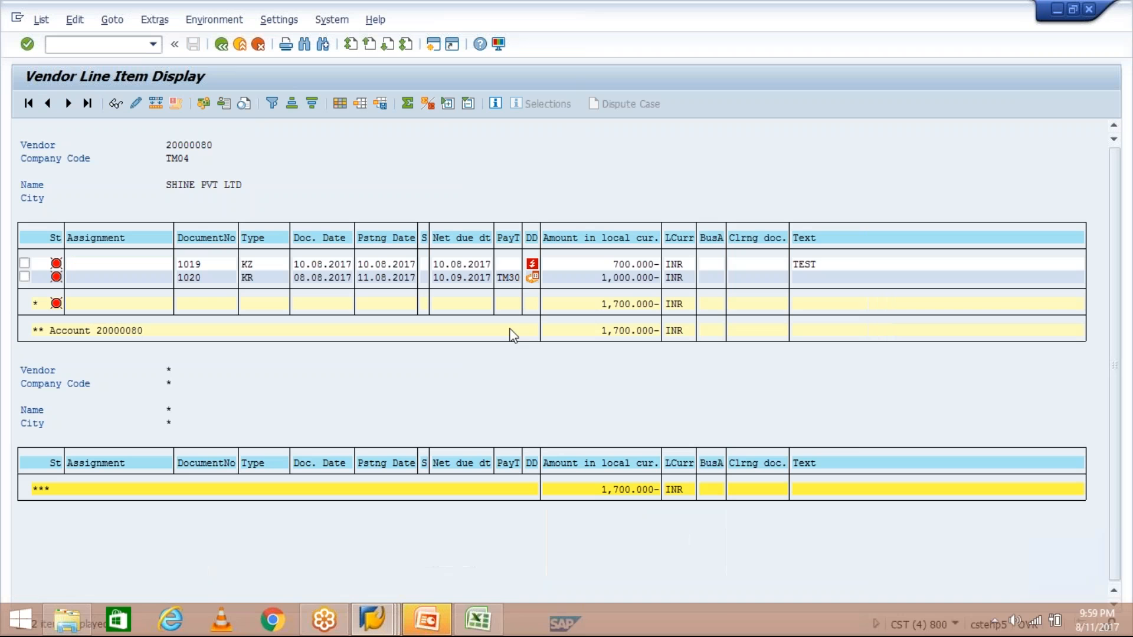
click(509, 278)
click(434, 279)
mouse_move(530, 279)
mouse_move(373, 620)
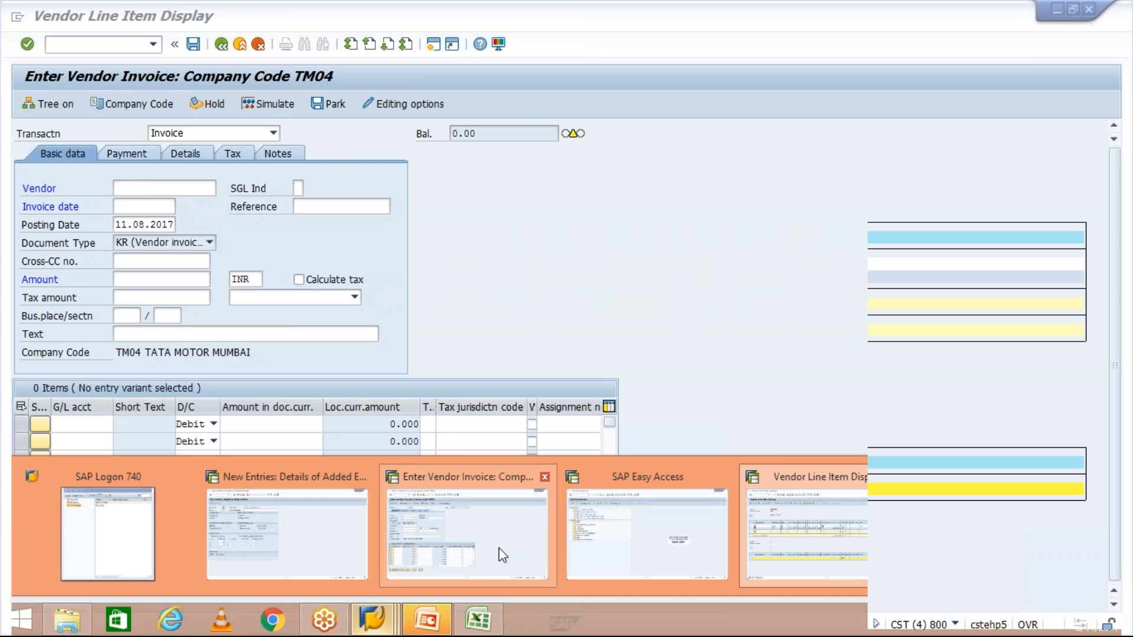
click(497, 547)
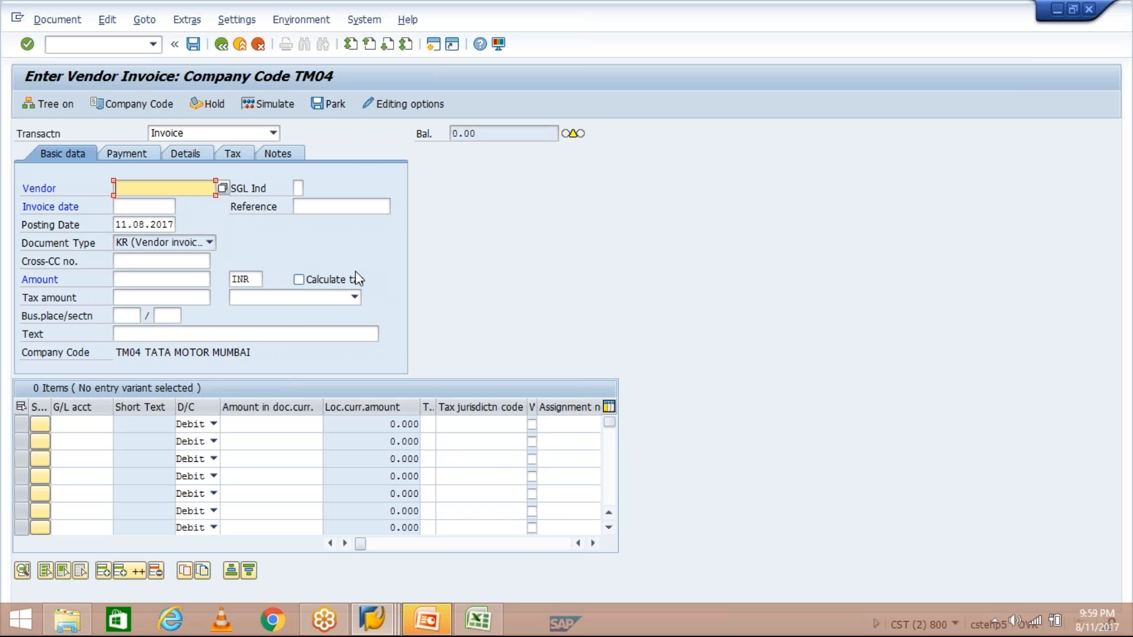
- Fill in vendor 20000080 and invoice date 08.08.2017 from the input history
click(127, 155)
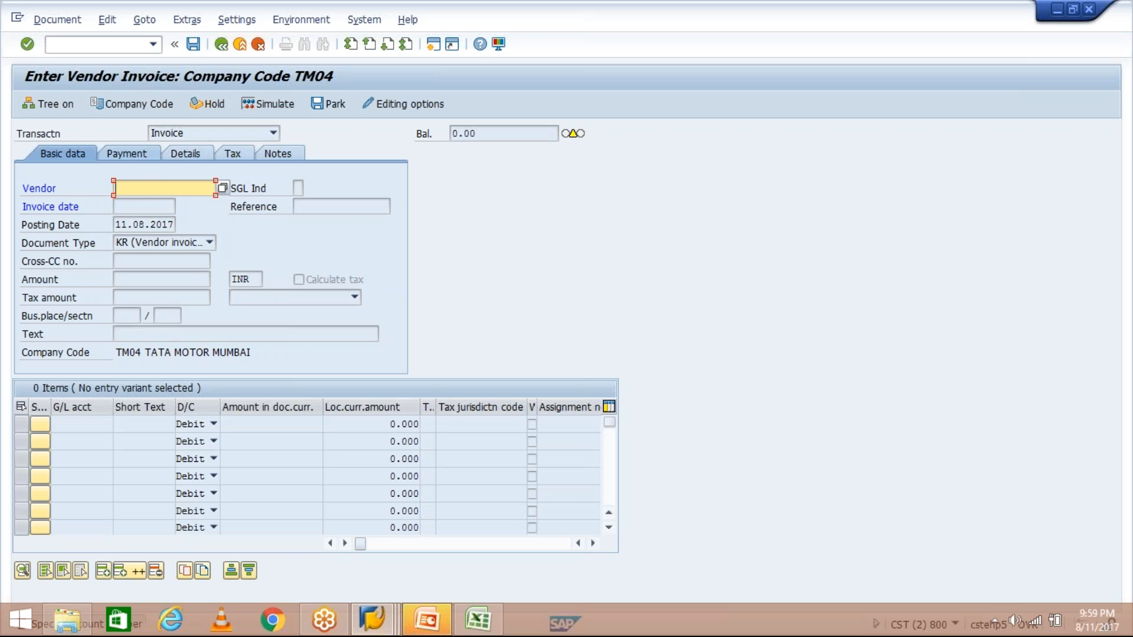
click(157, 205)
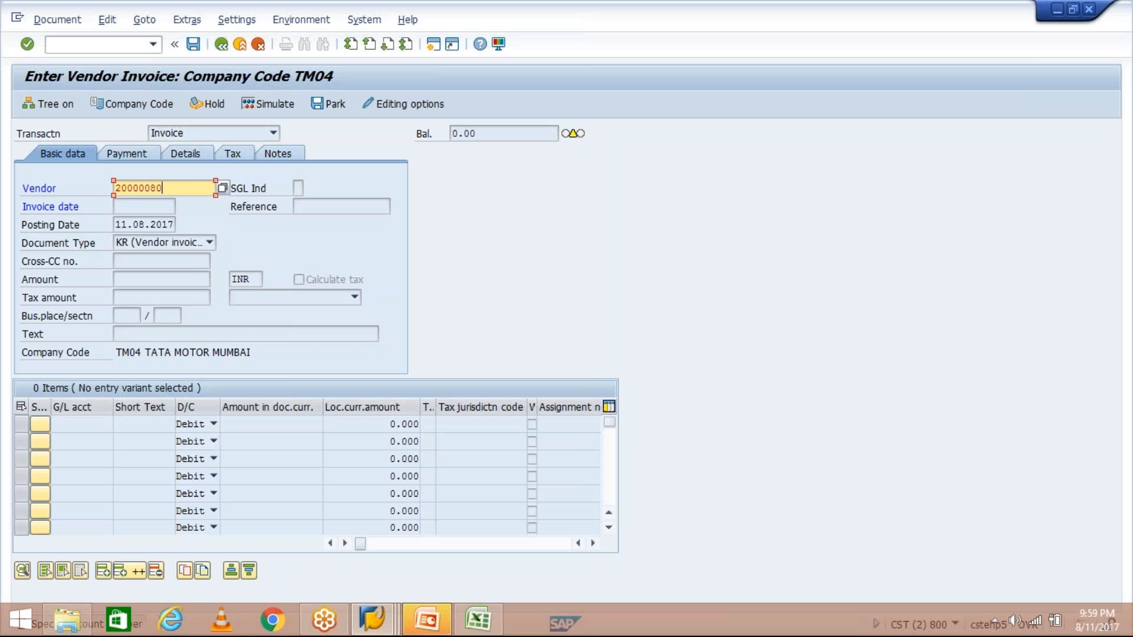
key(Return)
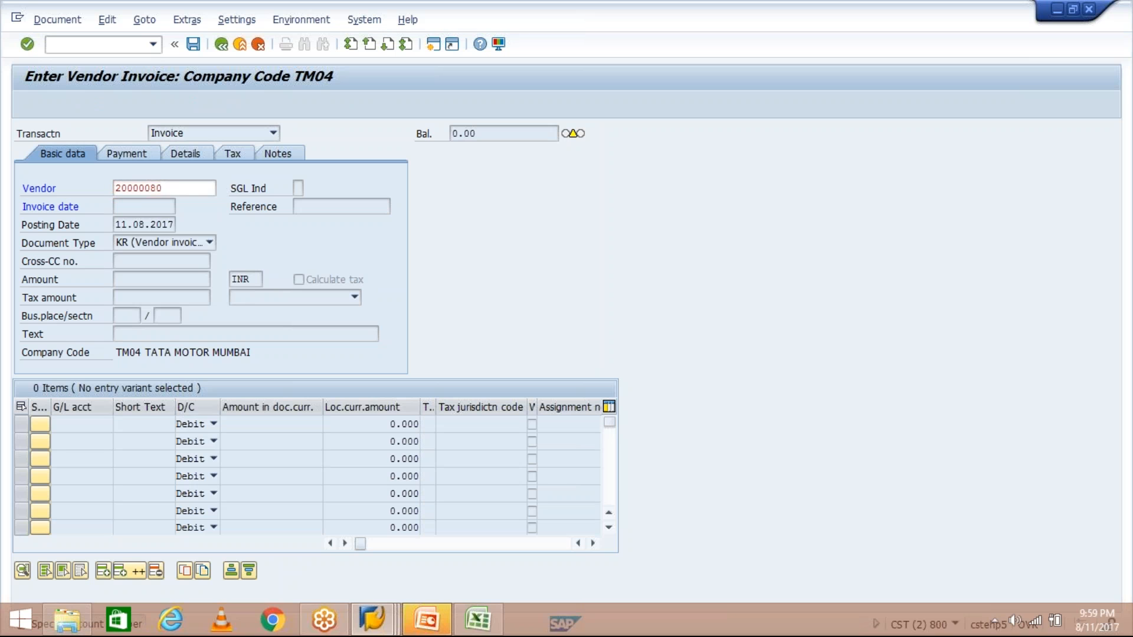
key(space)
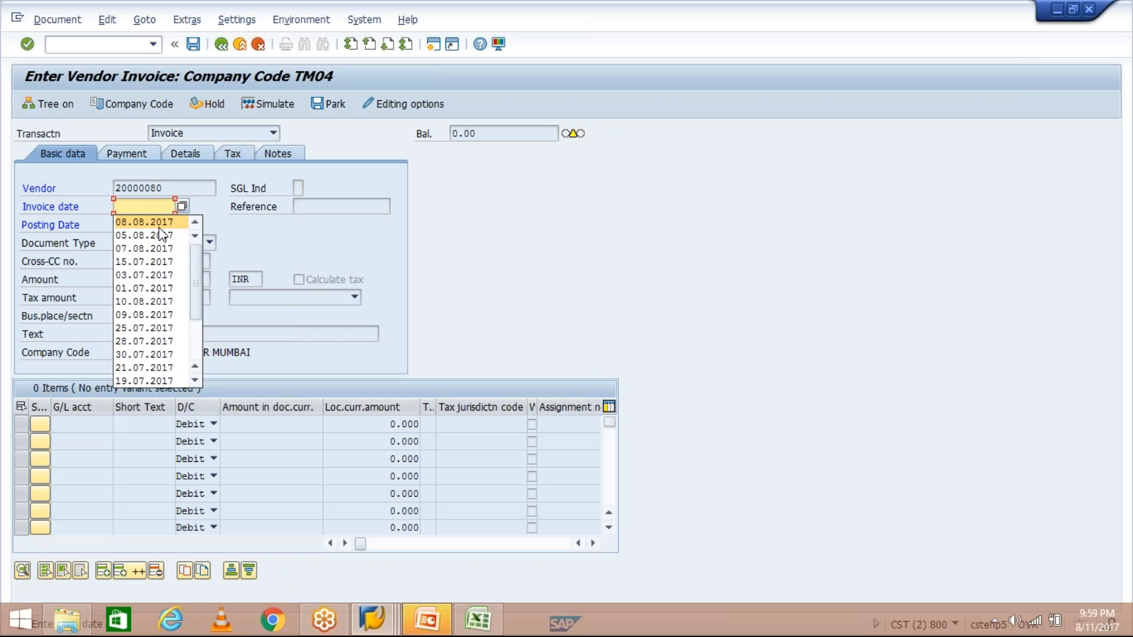
key(Return)
key(Return)
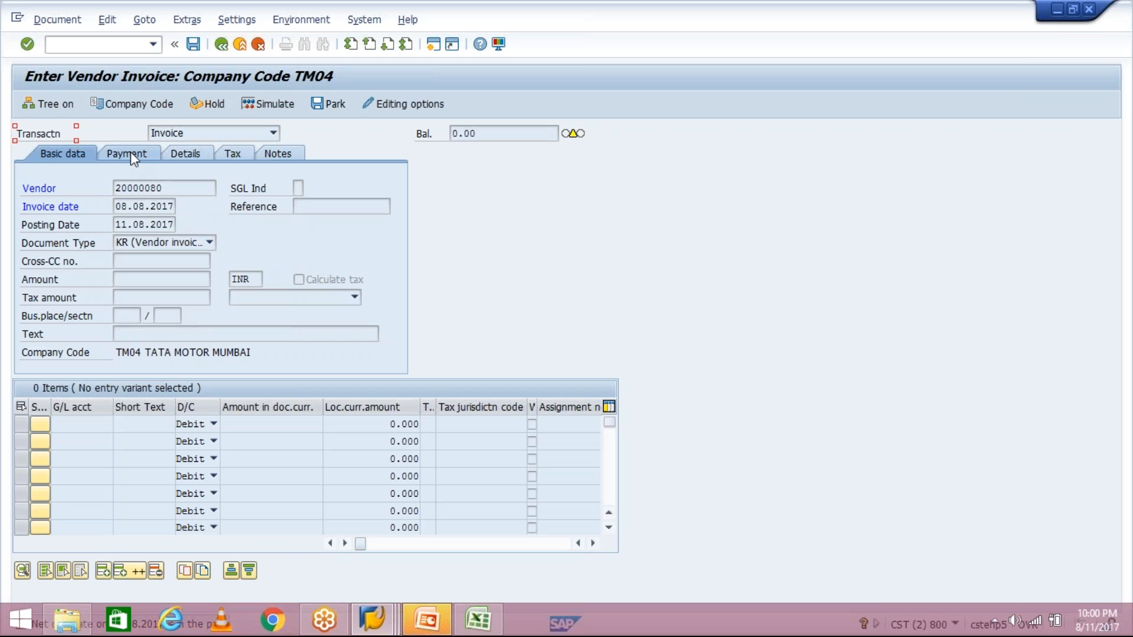
- Confirm the invoice's payment terms are empty, copy the vendor number, and open a new session
click(130, 152)
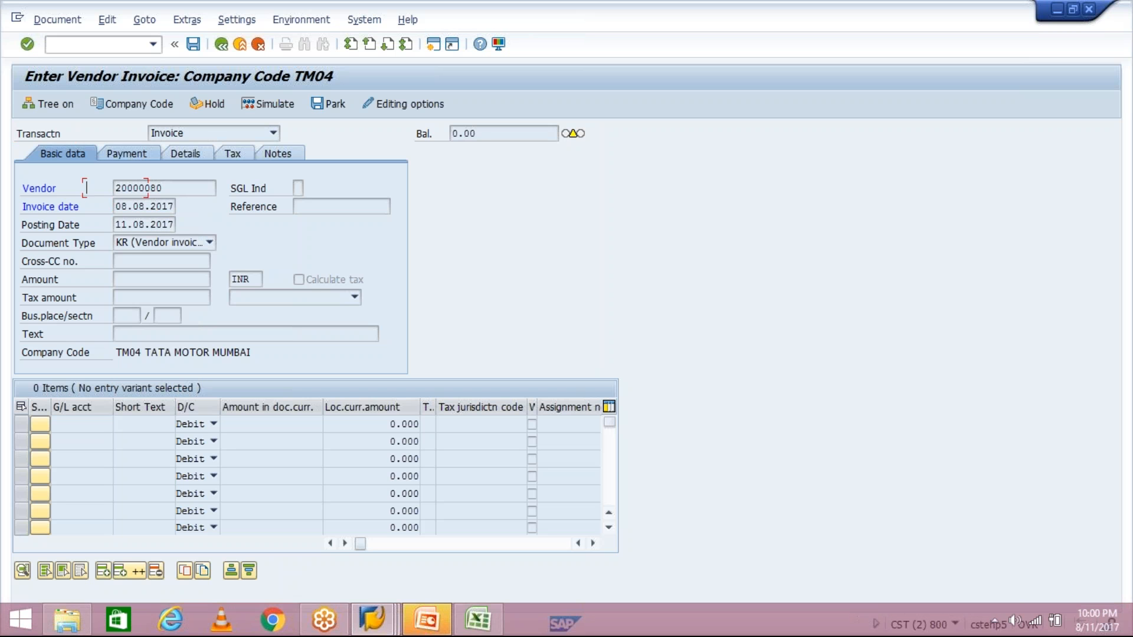
click(292, 189)
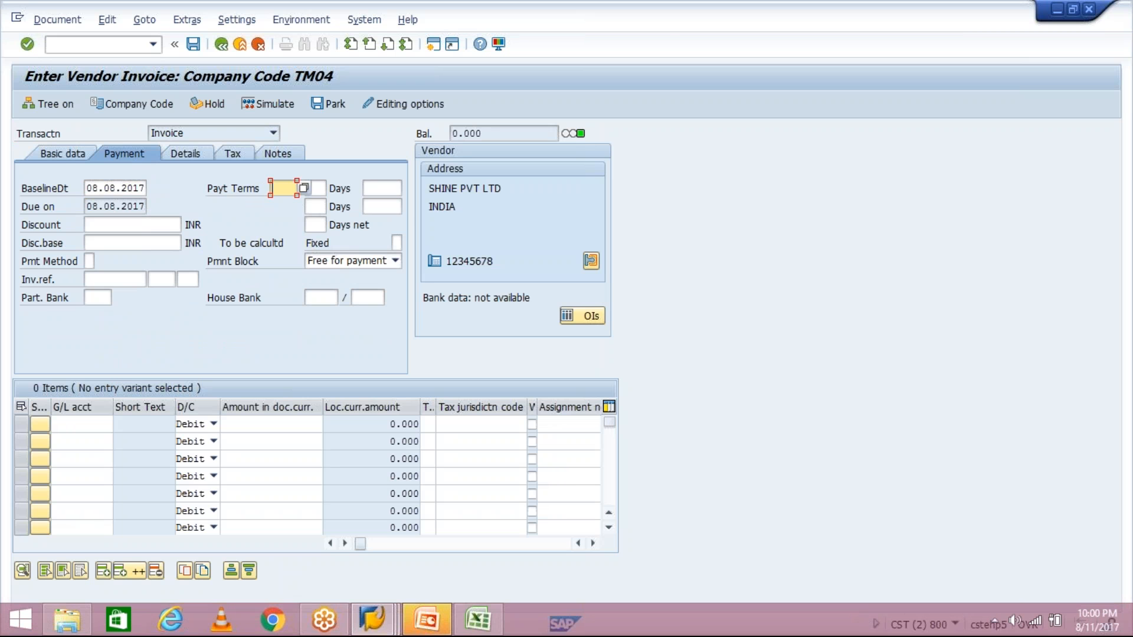
click(64, 155)
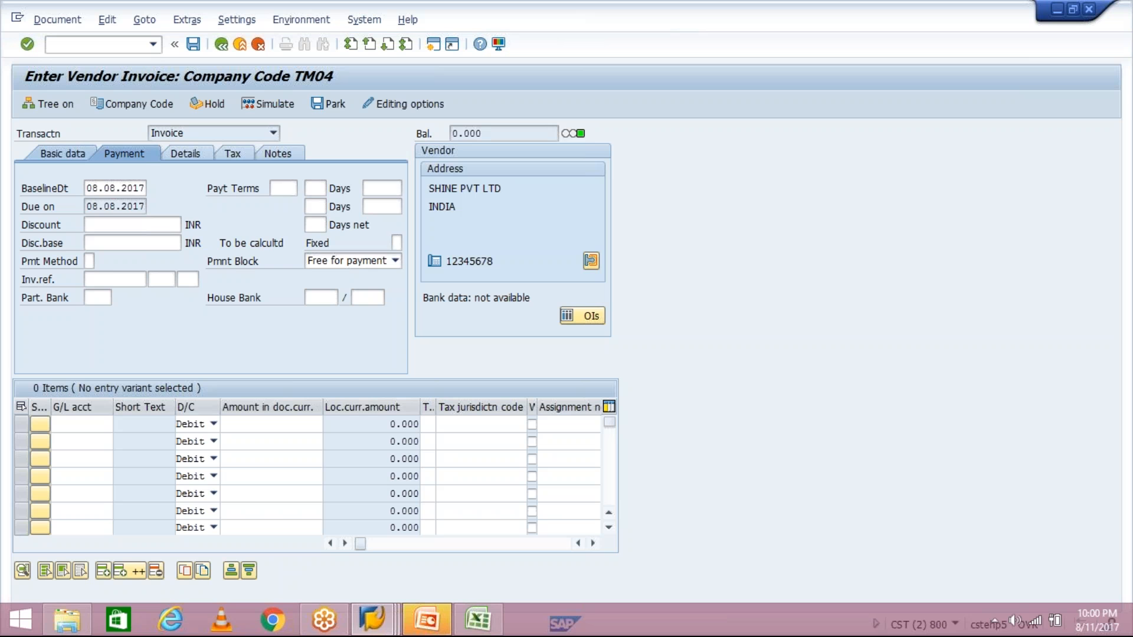
drag(159, 187, 108, 190)
key(ctrl+c)
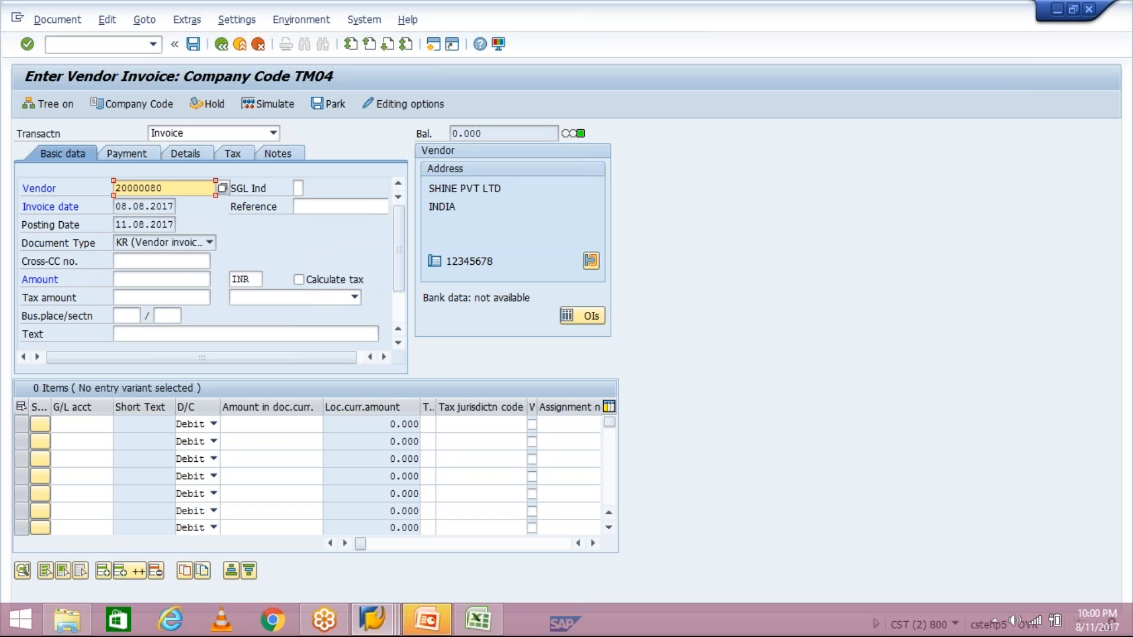
click(433, 44)
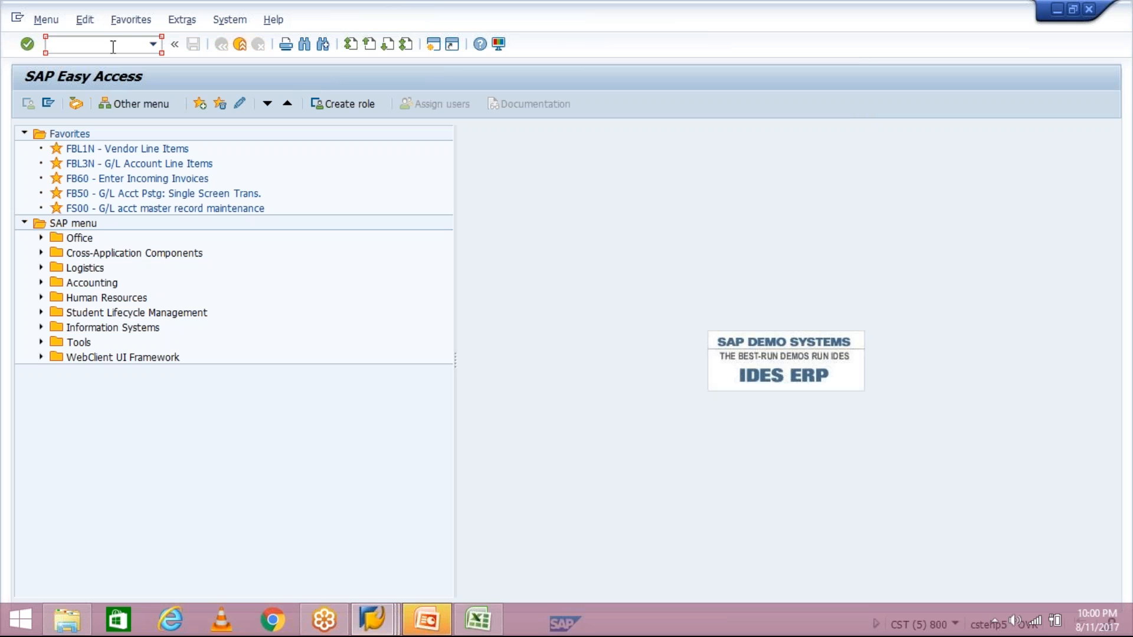
- Use XK02 to set SHINE PVT LTD's TM04 payment terms to TM30 and save
text(XK02)
key(Return)
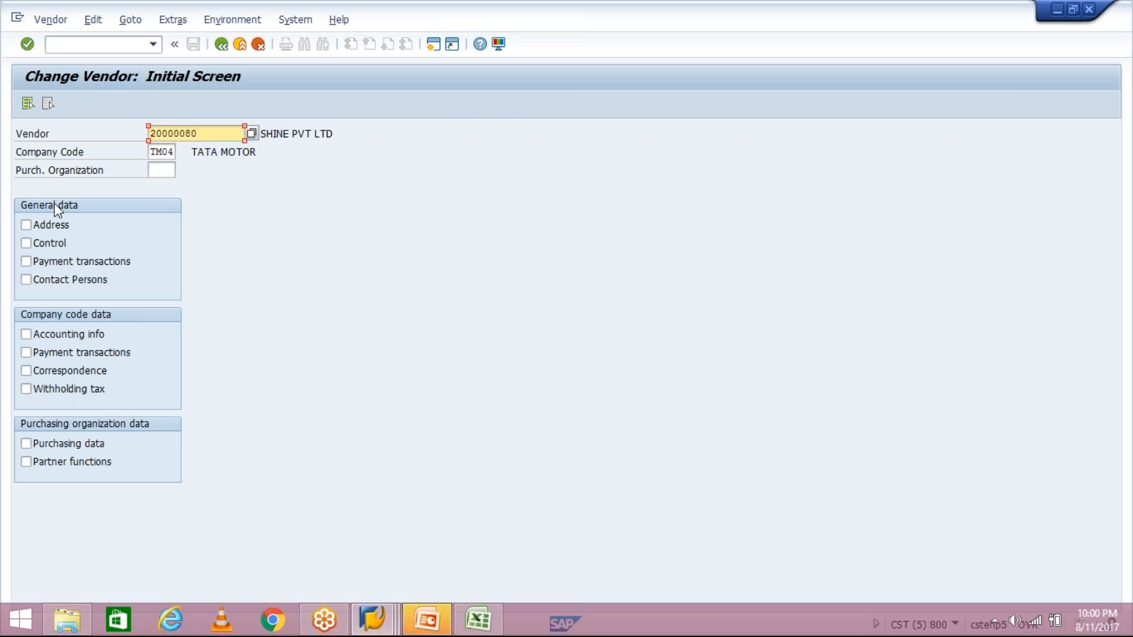
click(68, 355)
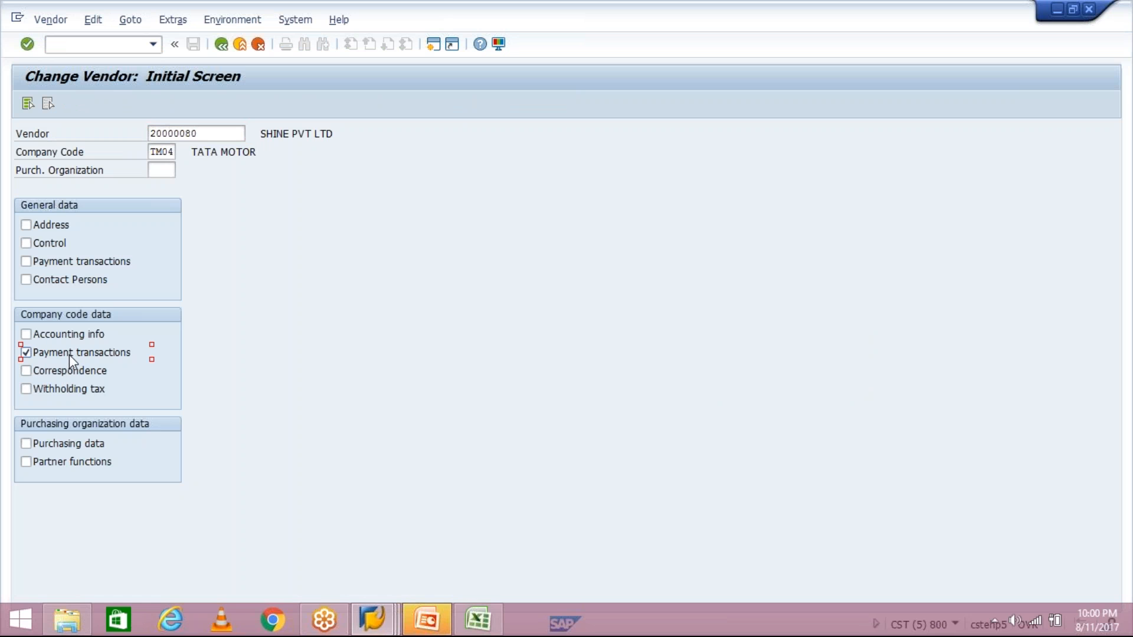
key(Return)
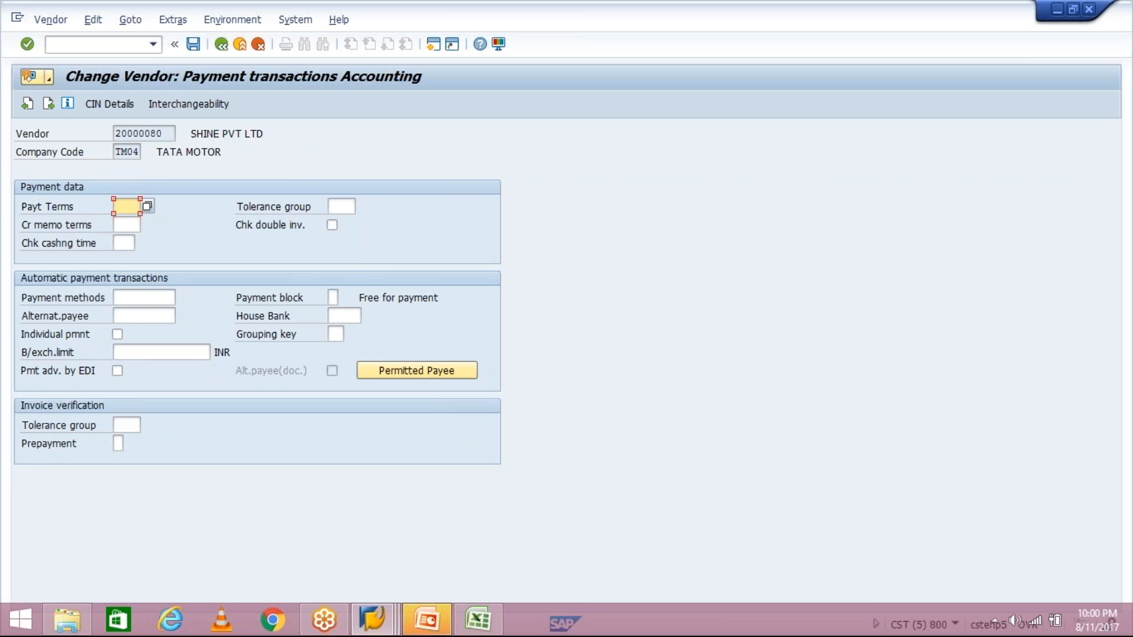
text(2000)
key(BackSpace)
key(BackSpace)
key(BackSpace)
key(BackSpace)
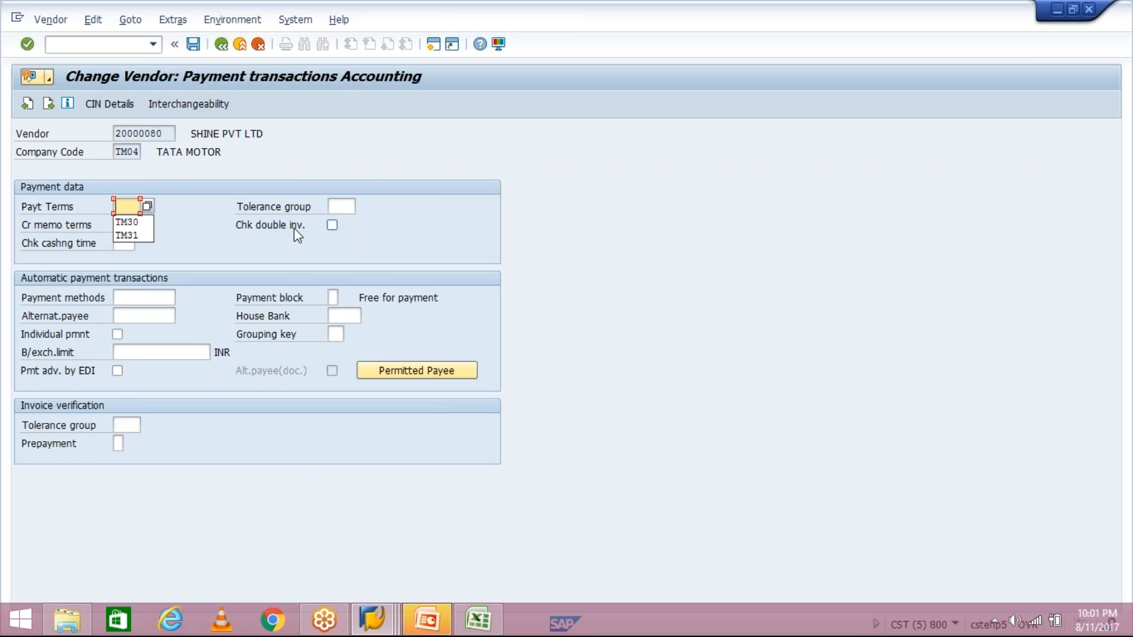
key(Down)
key(Return)
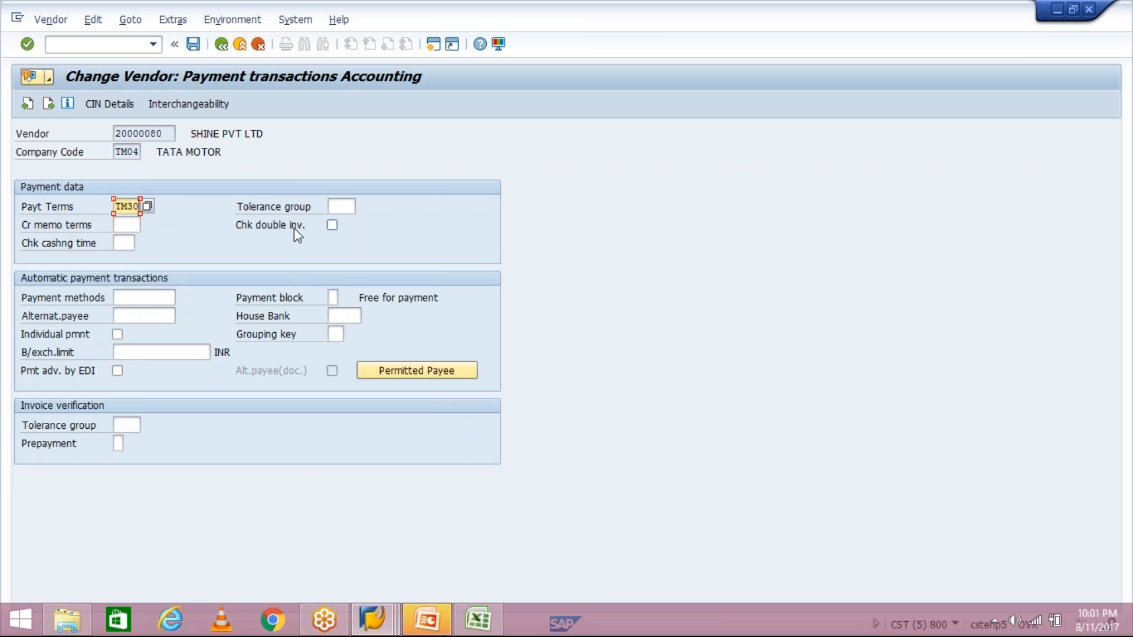
key(Return)
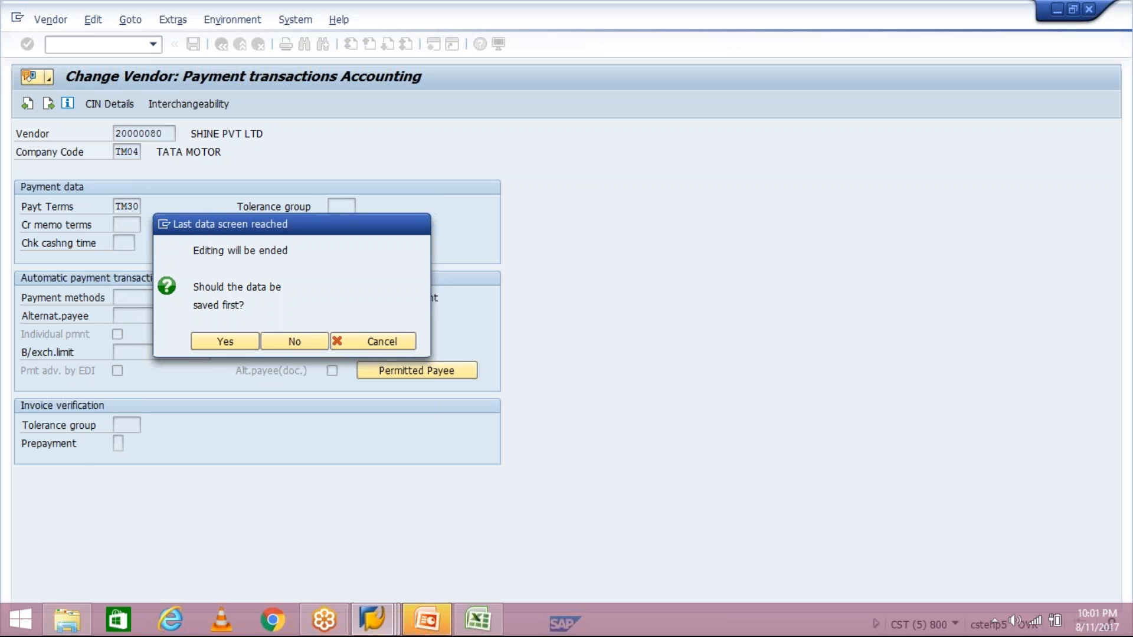
key(Return)
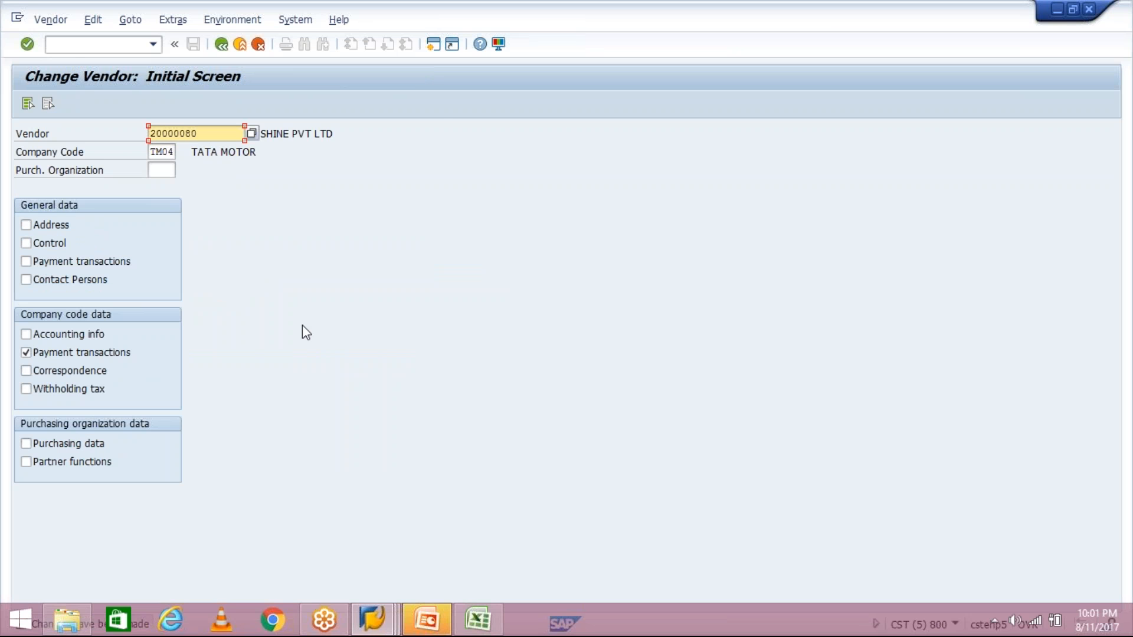
- Return to the vendor invoice window and restart the transaction with /NFB60
click(370, 618)
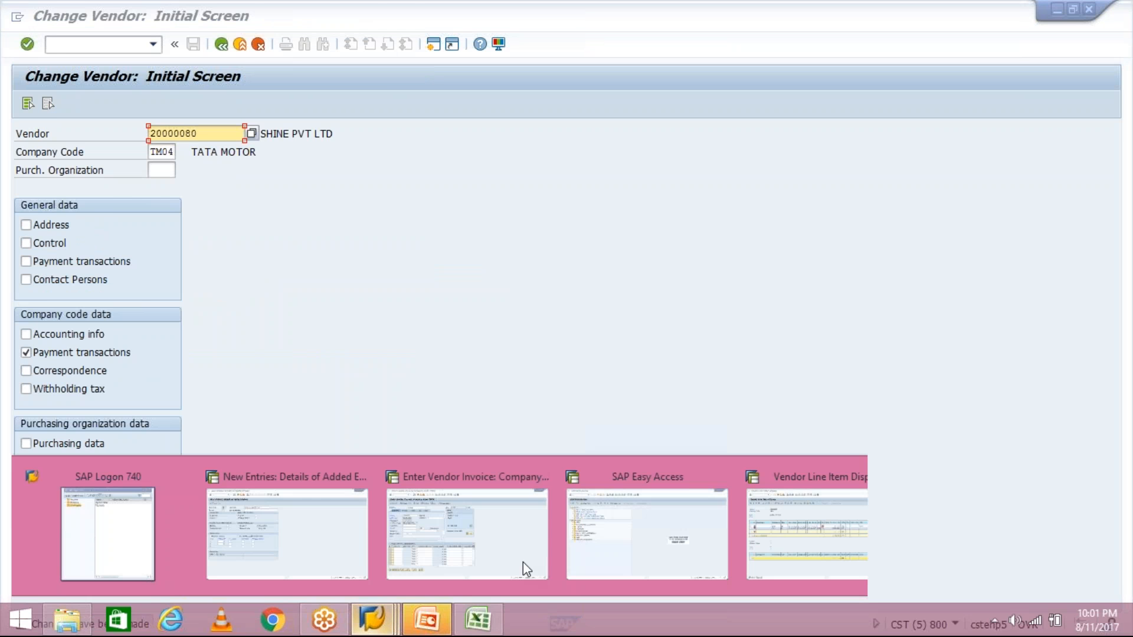
click(523, 562)
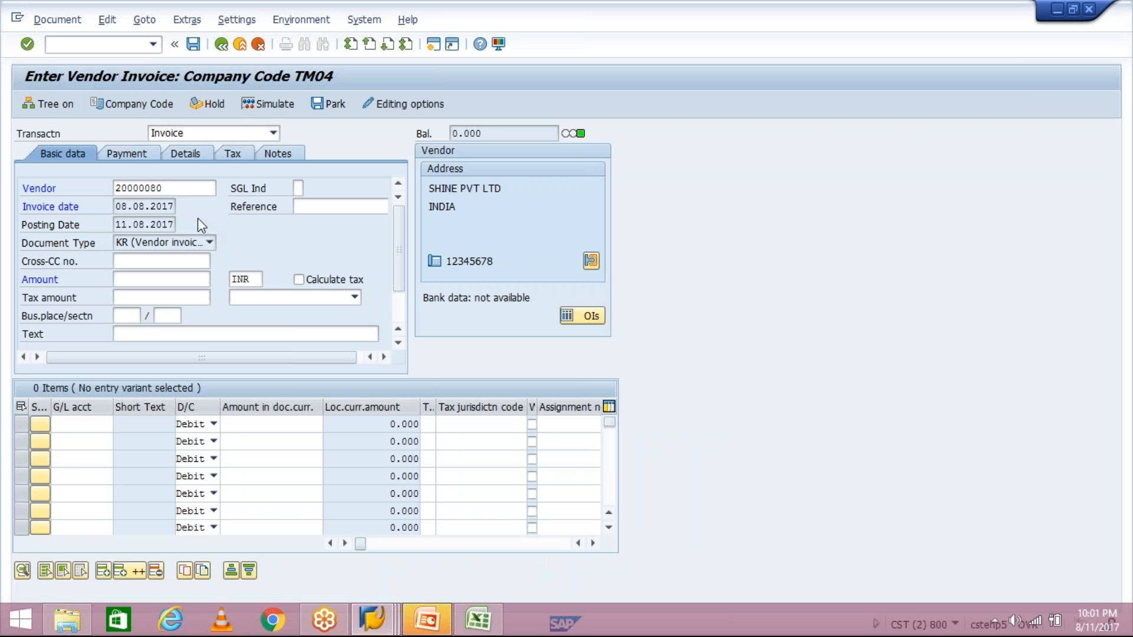
click(153, 44)
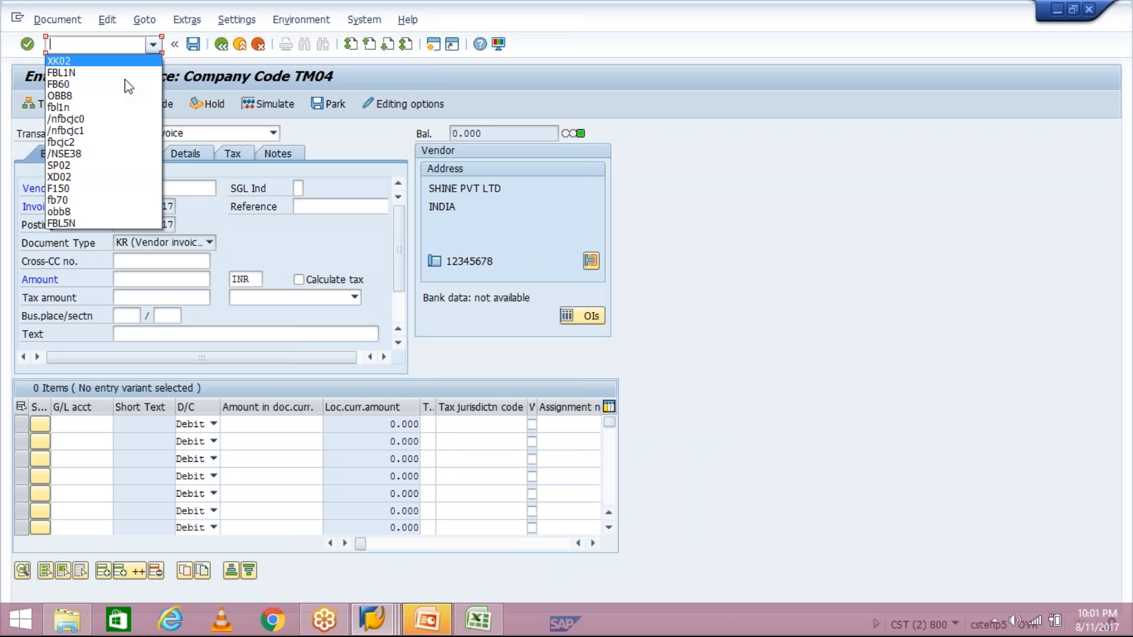
click(119, 85)
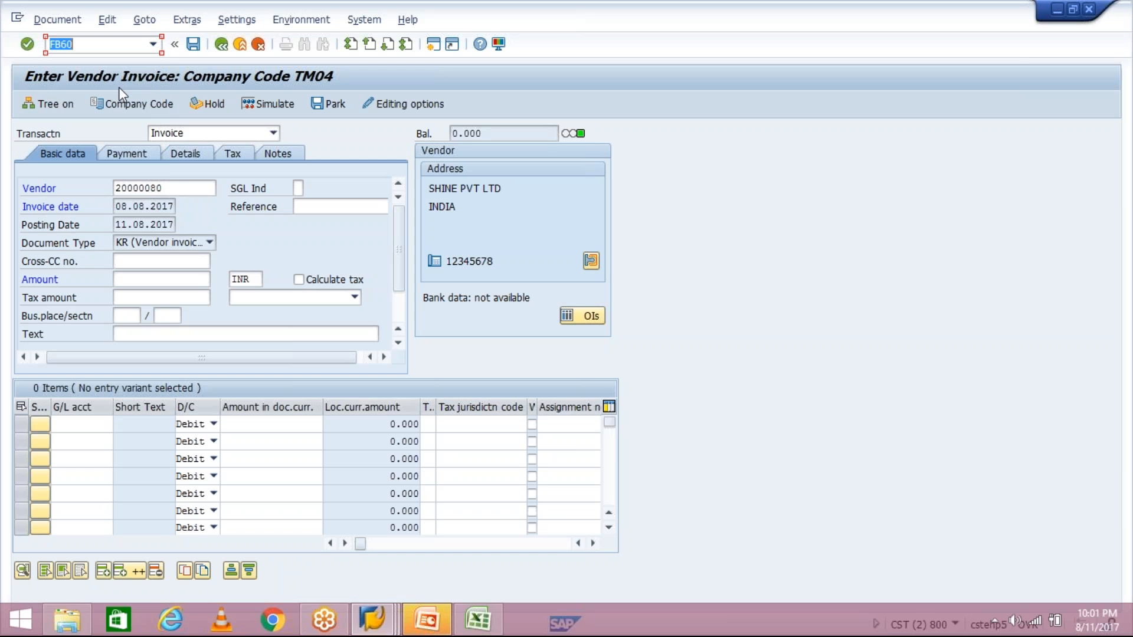
text(/N)
key(Return)
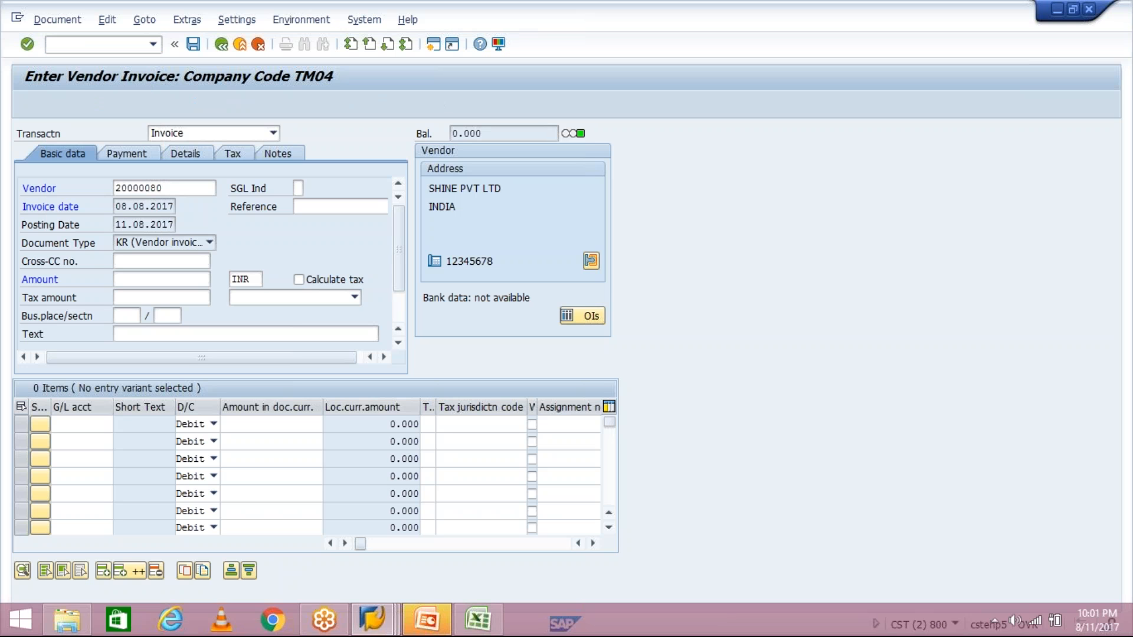
- Reselect the vendor and invoice date 08.08.2017, then view payment data showing TM30, due 10.09.2017
key(Down)
key(Down)
key(Return)
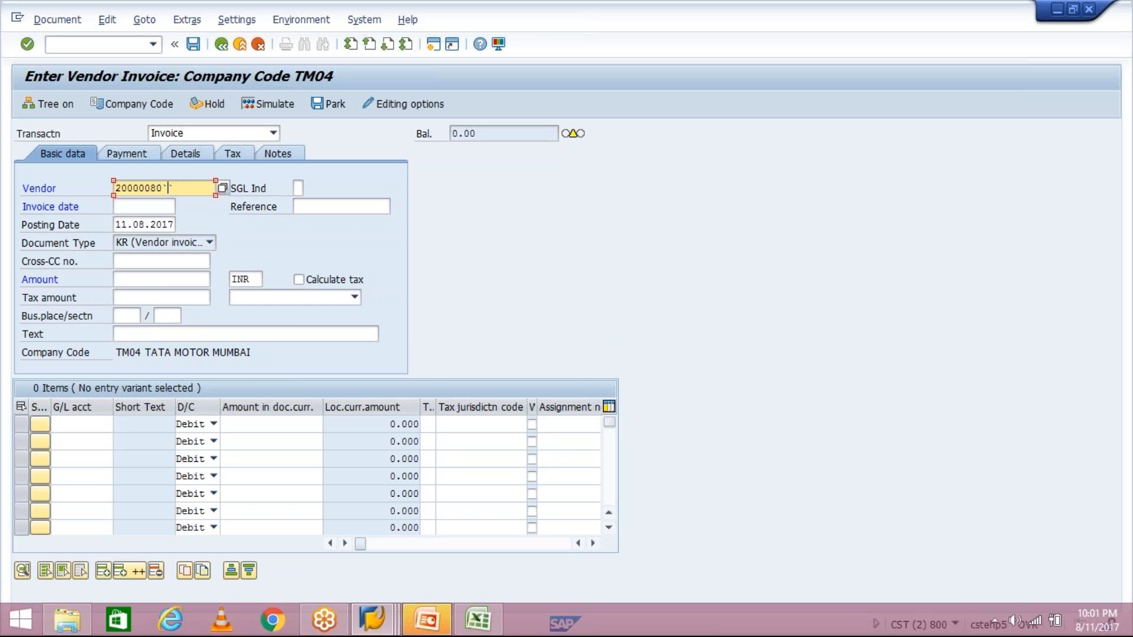
key(Tab)
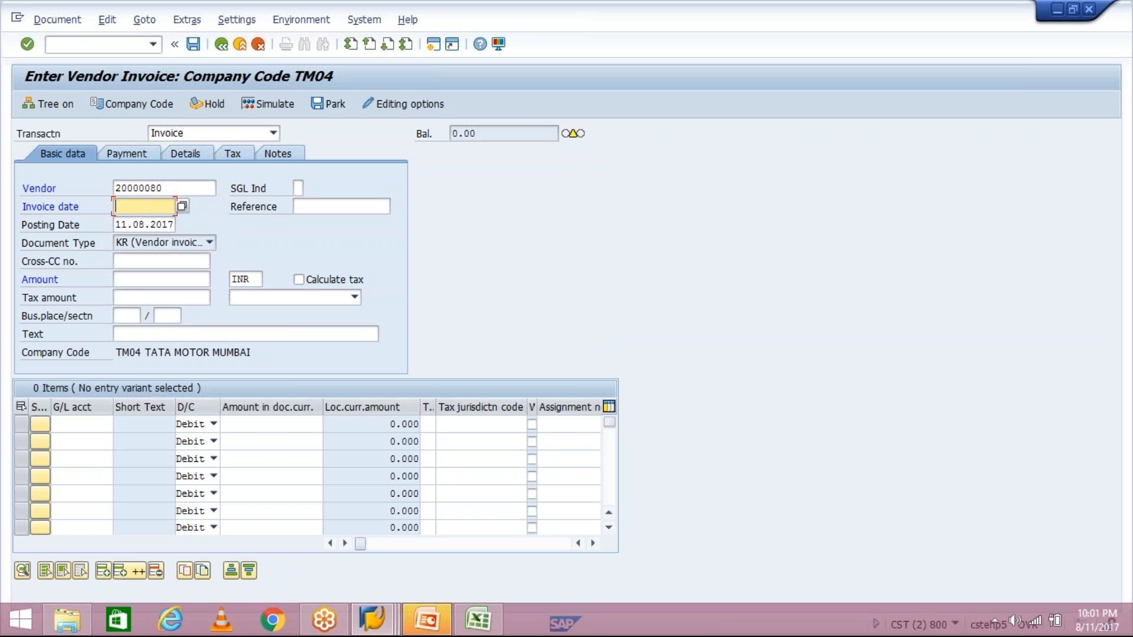
key(Down)
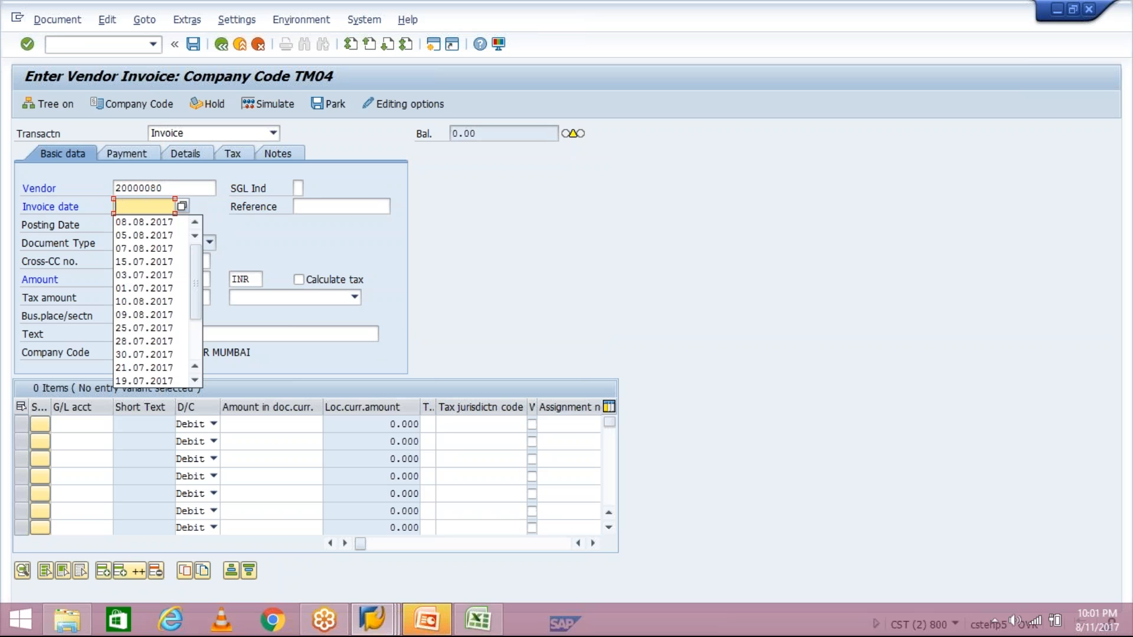
key(Down)
key(Return)
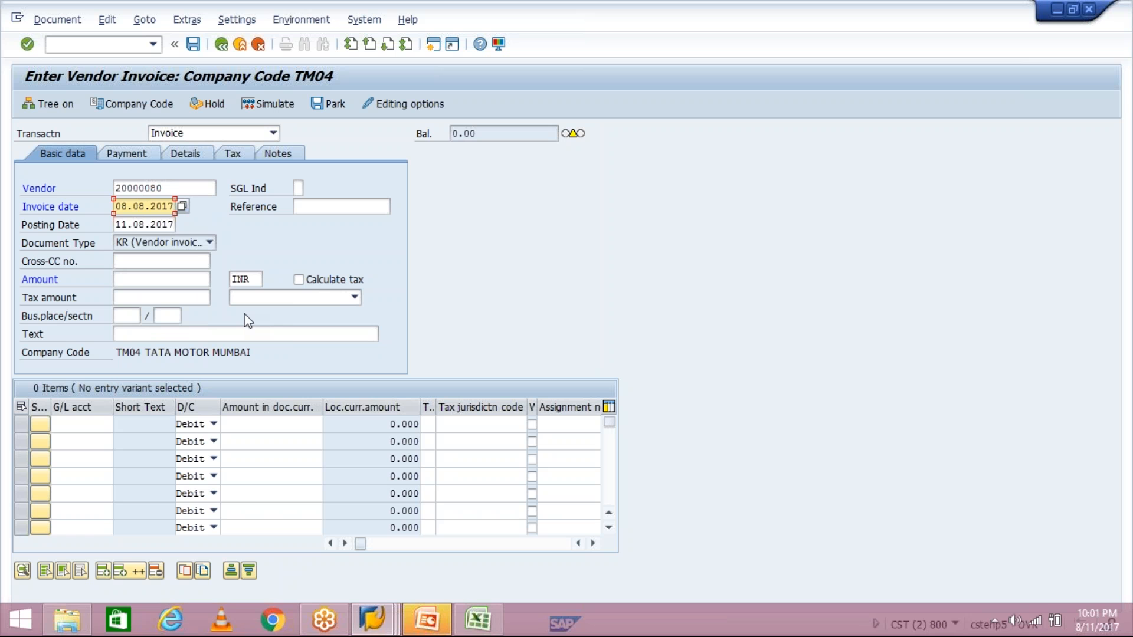
click(138, 158)
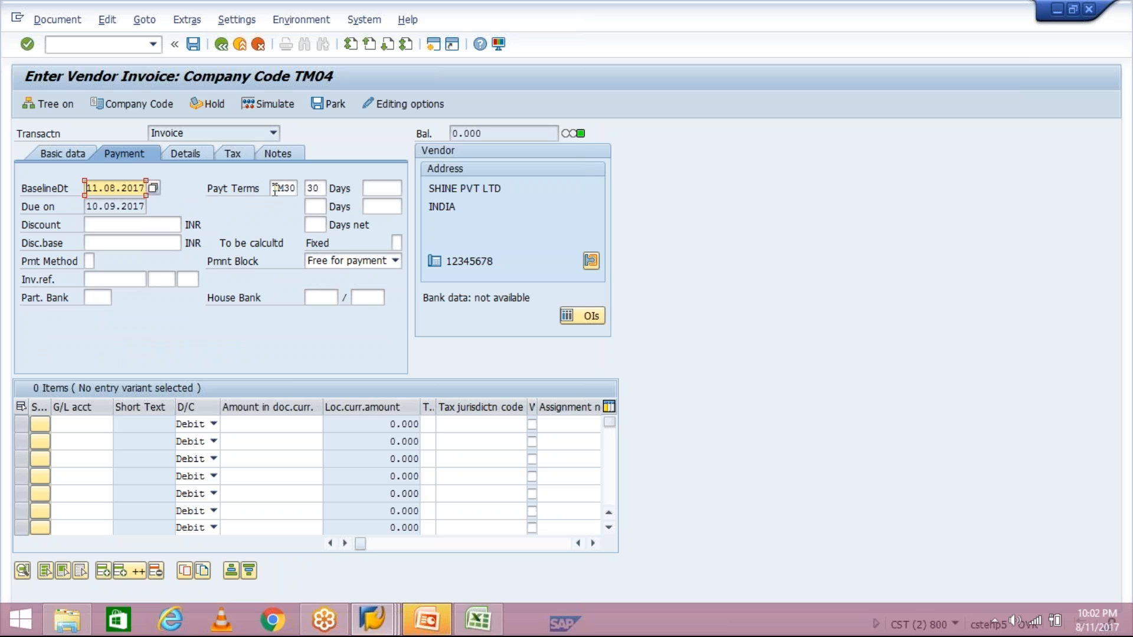
click(65, 154)
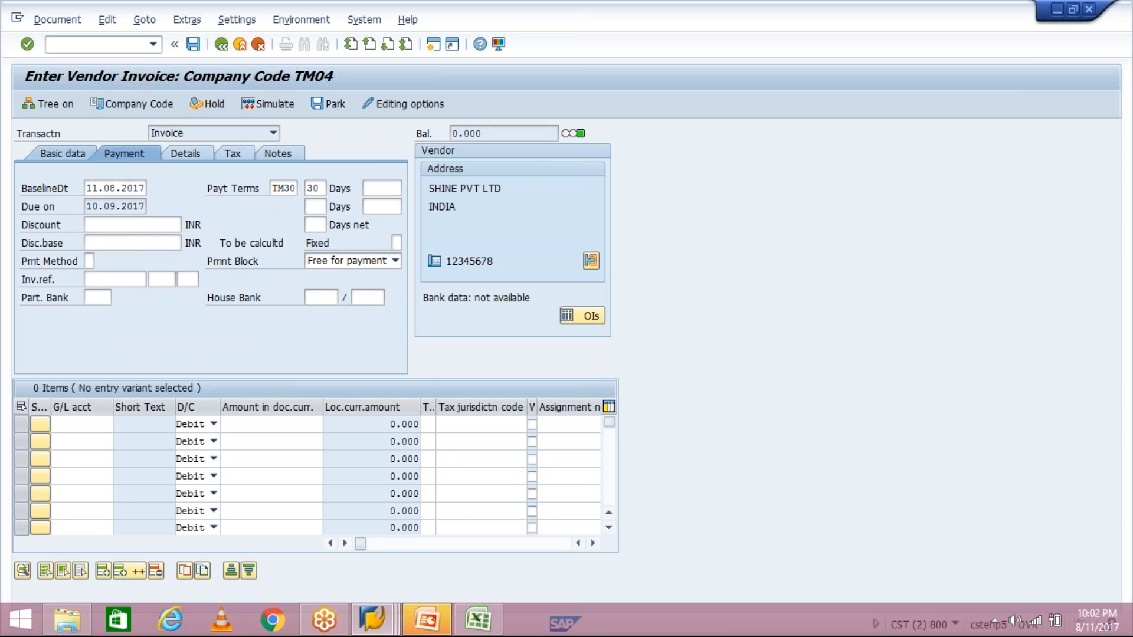
double_click(122, 183)
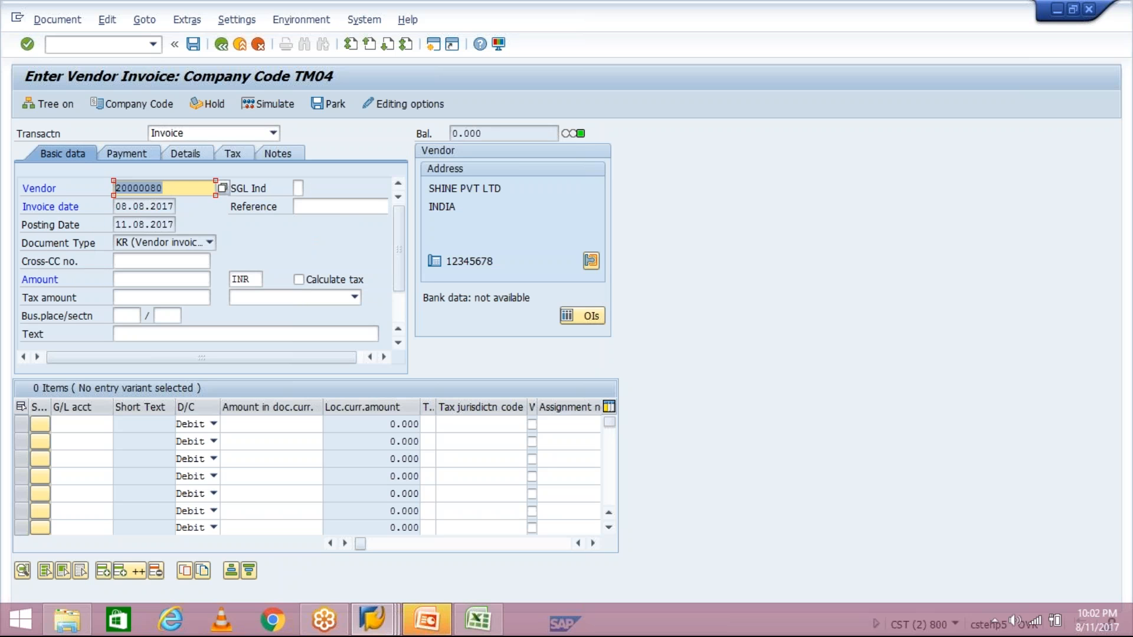
click(86, 188)
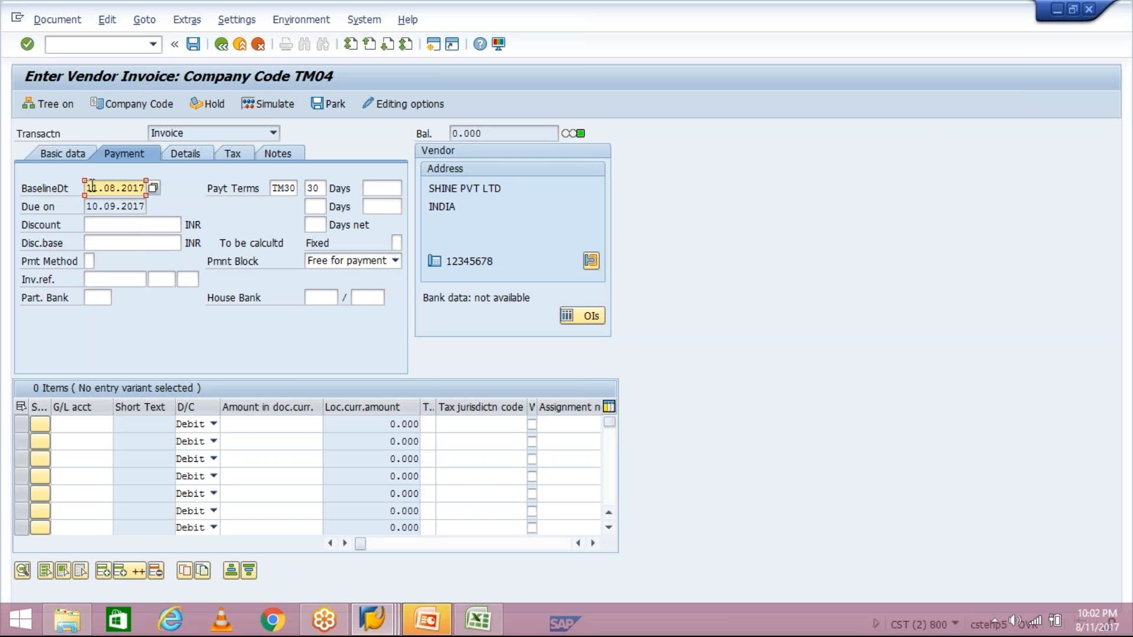
double_click(118, 191)
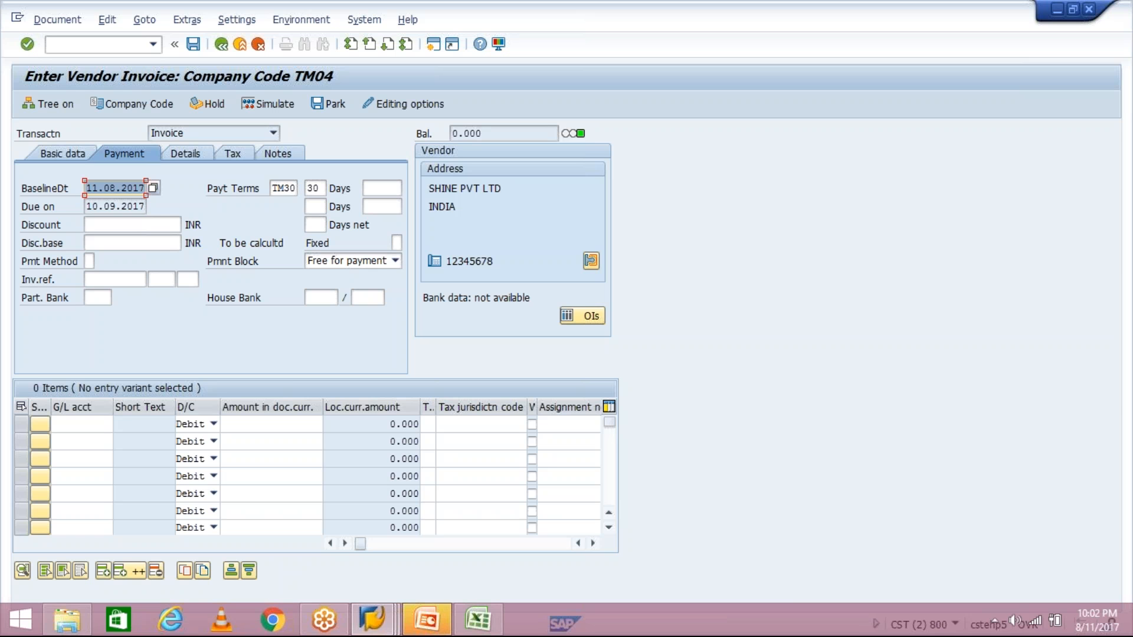
double_click(90, 207)
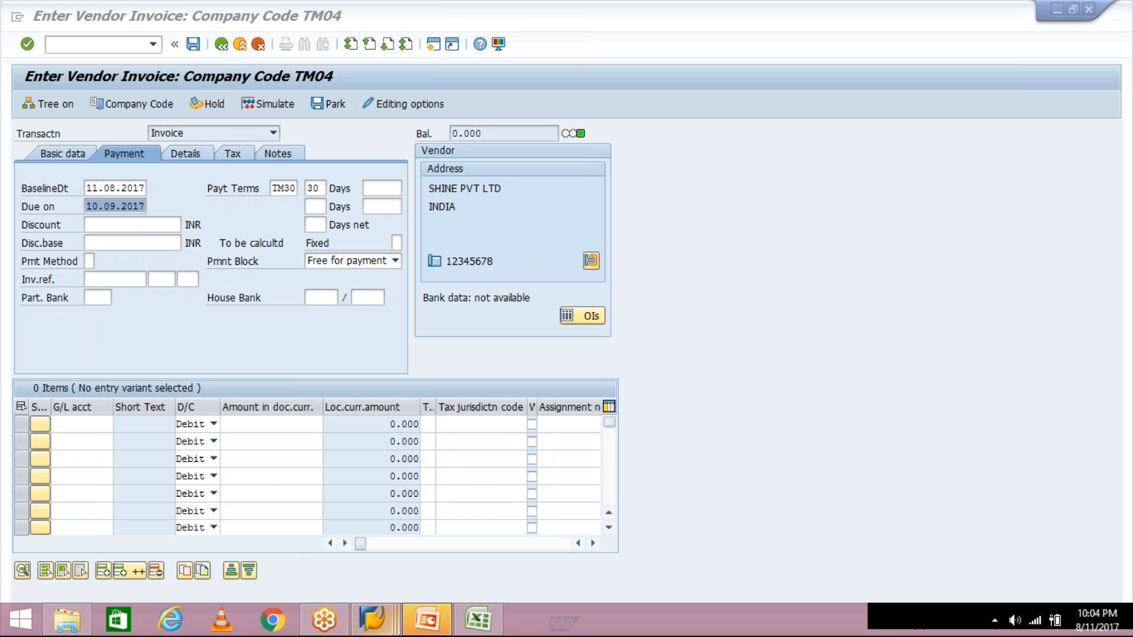
- Switch to the Change Vendor initial screen for SHINE PVT LTD in company code TM04
mouse_move(387, 628)
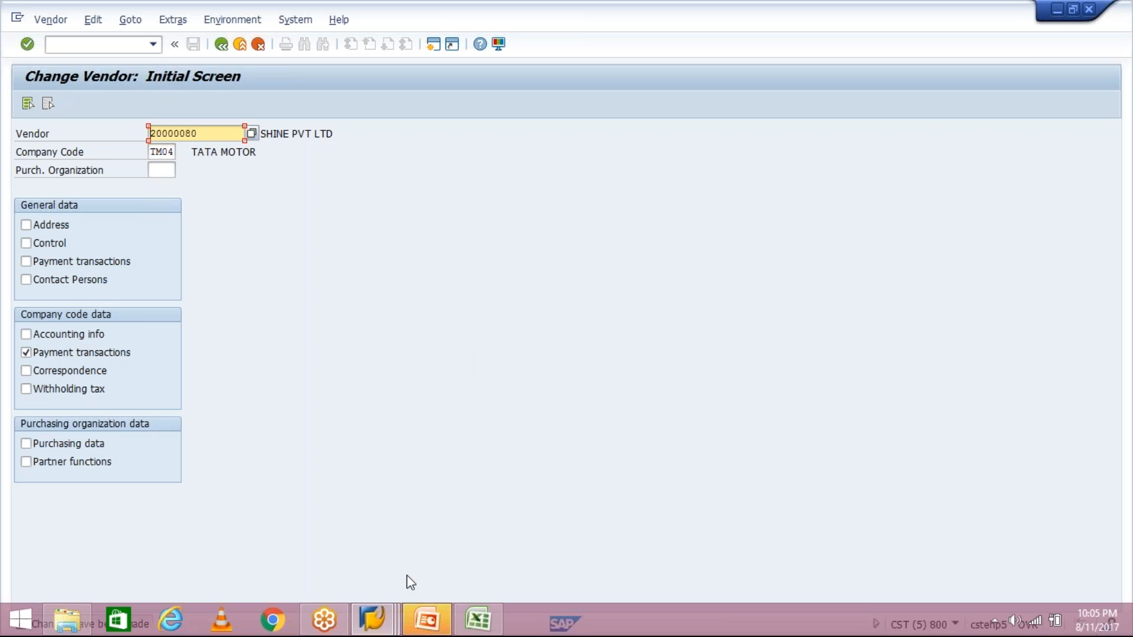
- Review the TM30 definition (due net within 30 days), then return via Change Vendor to the invoice
click(372, 618)
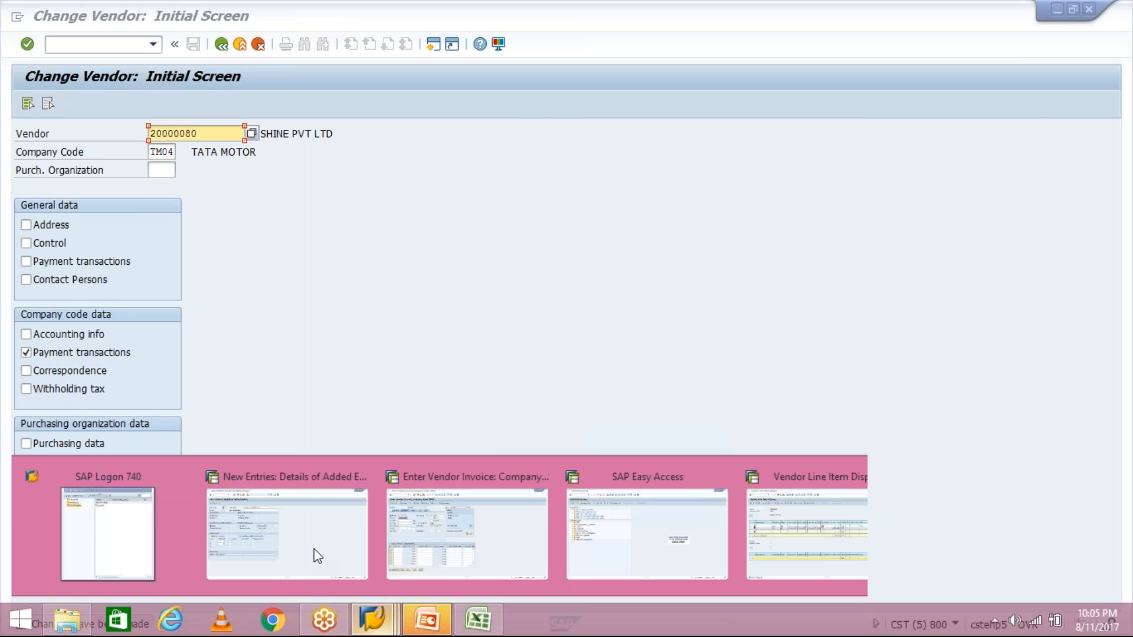
click(318, 555)
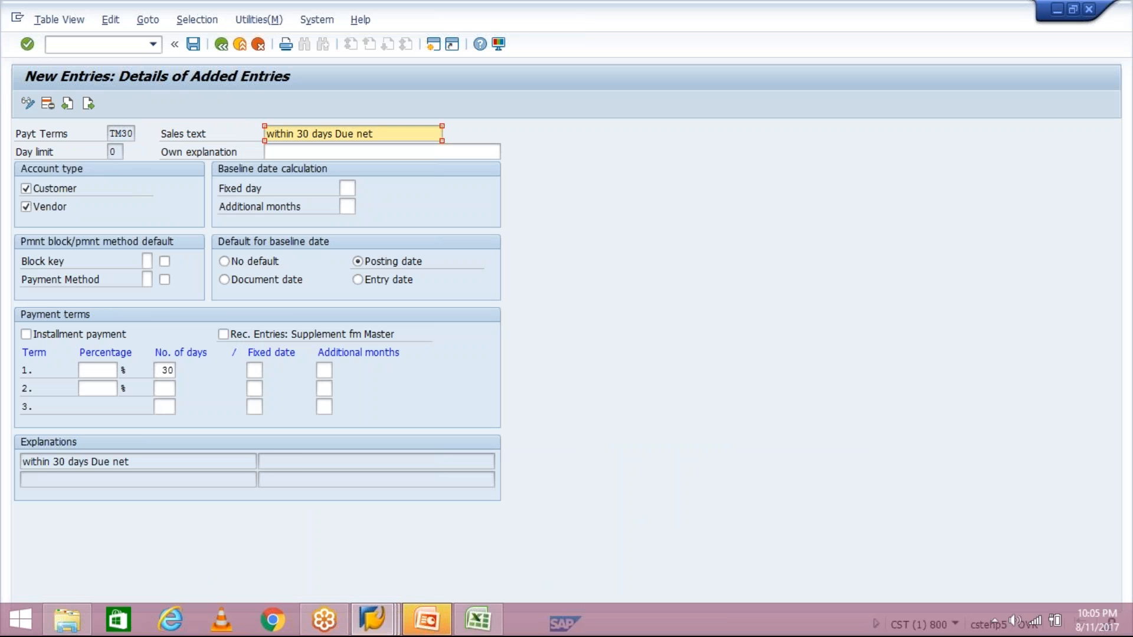
click(375, 619)
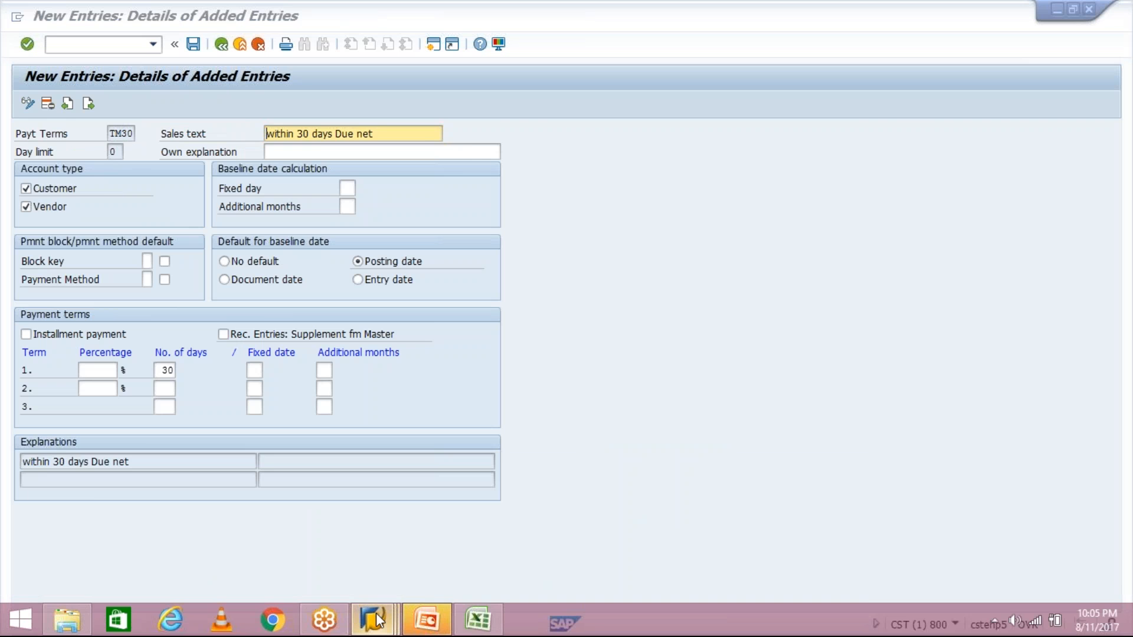
mouse_move(518, 522)
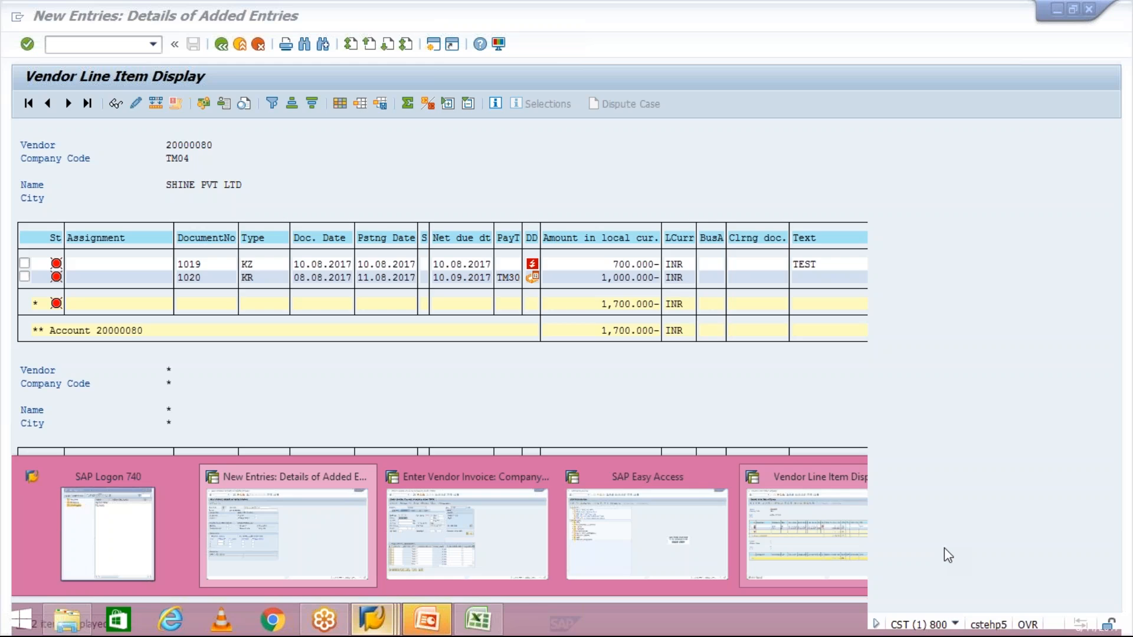
click(944, 547)
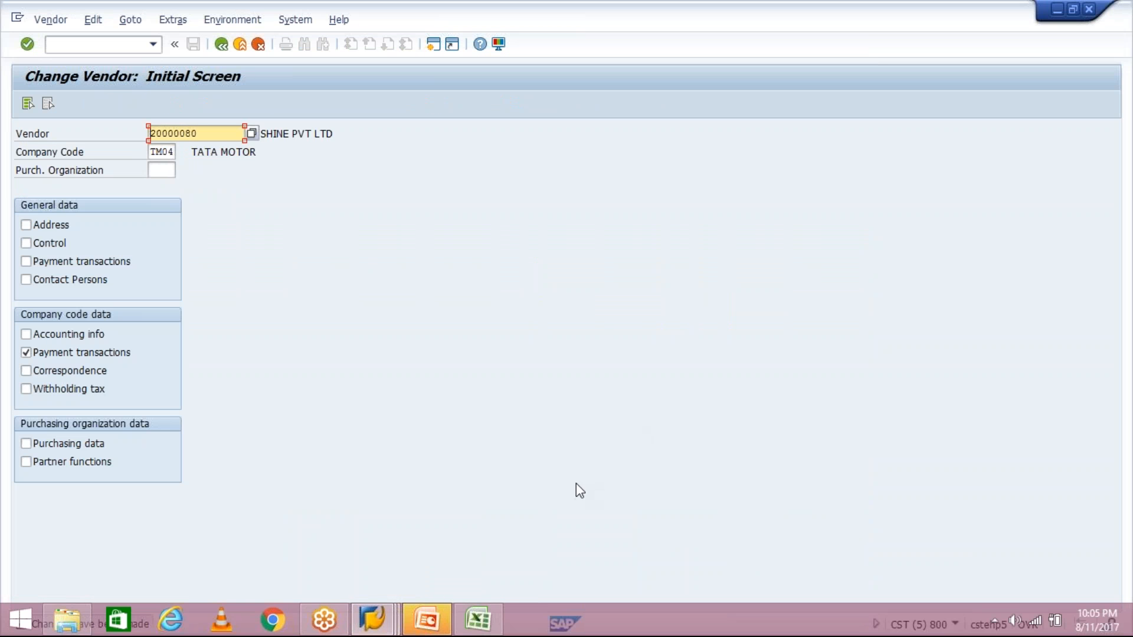
click(373, 627)
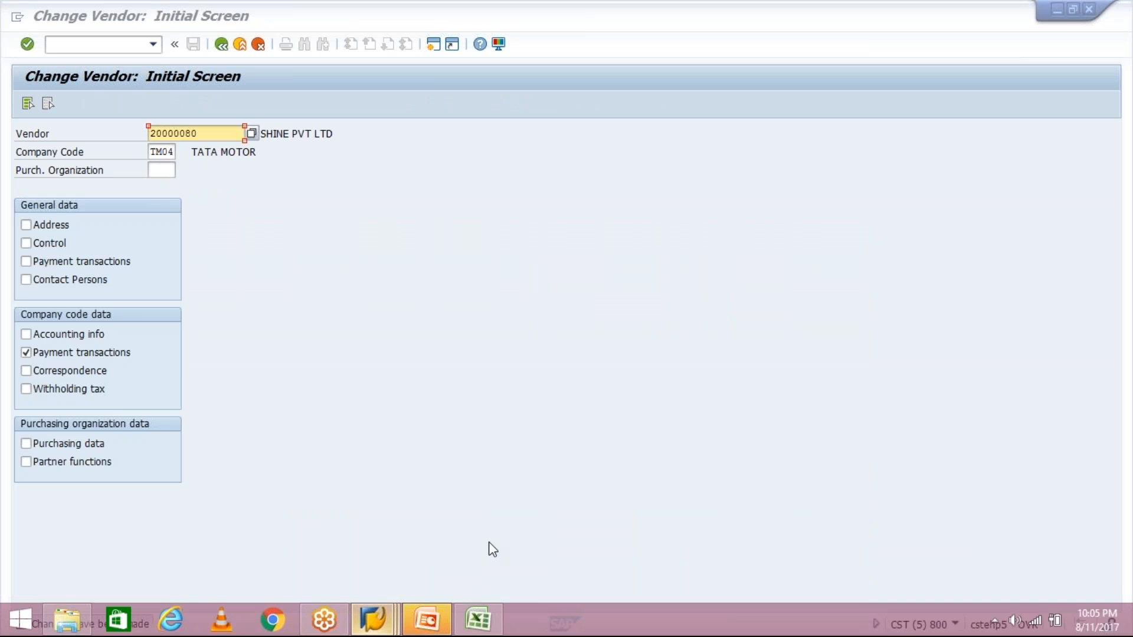
mouse_move(487, 537)
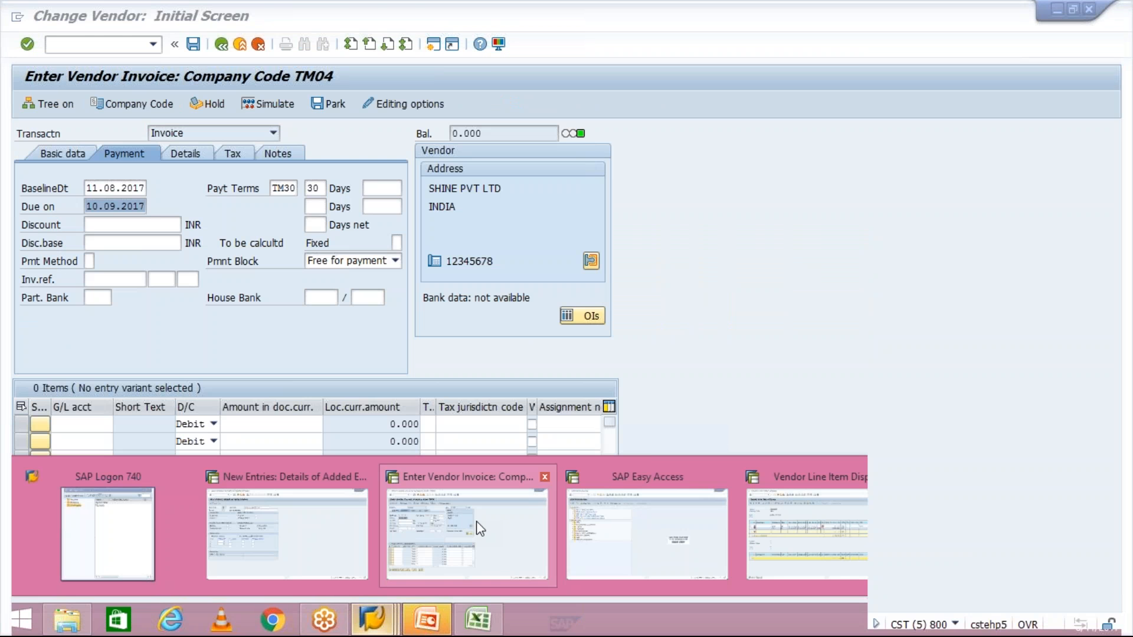
click(476, 521)
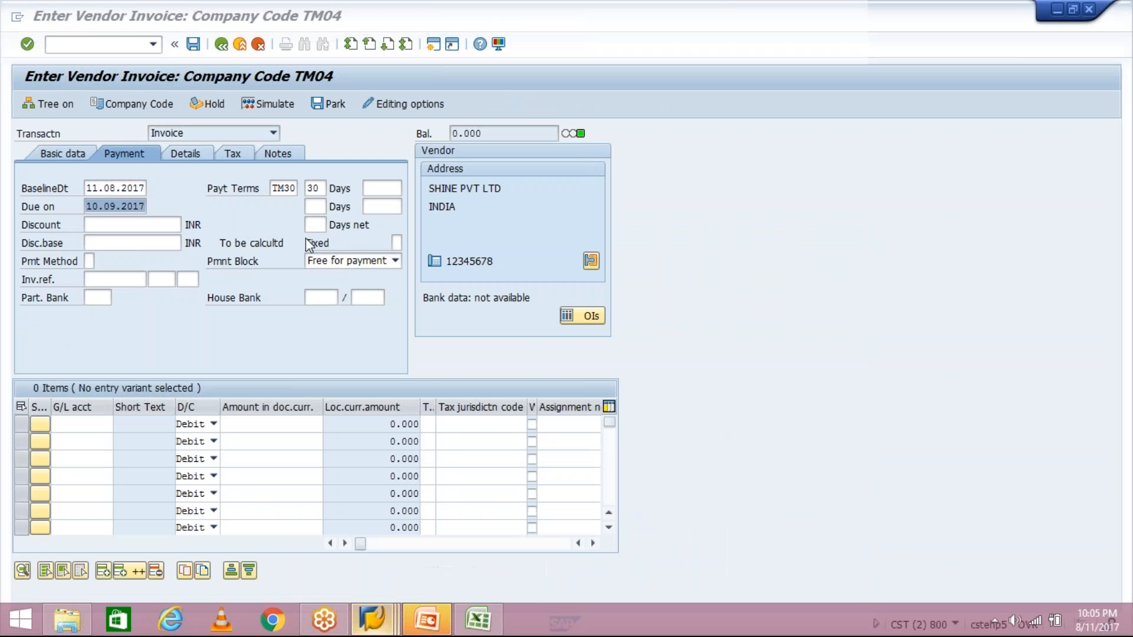
- Point out the invoice's TM30 terms, then show its basic data with dates 08.08.2017 and 11.08.2017
click(276, 188)
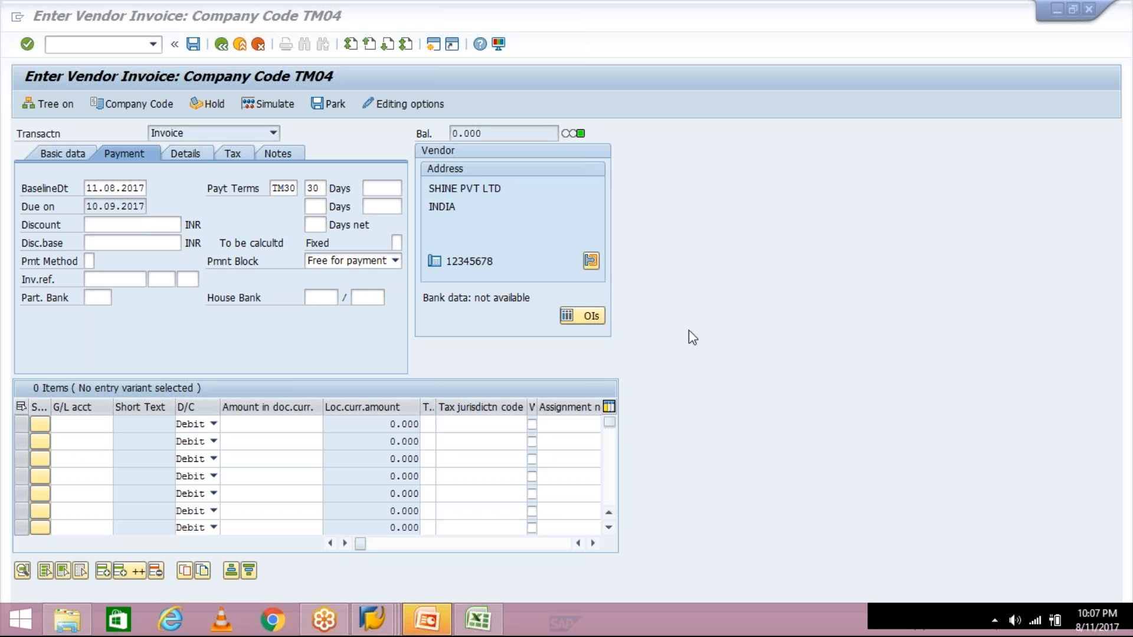
click(76, 155)
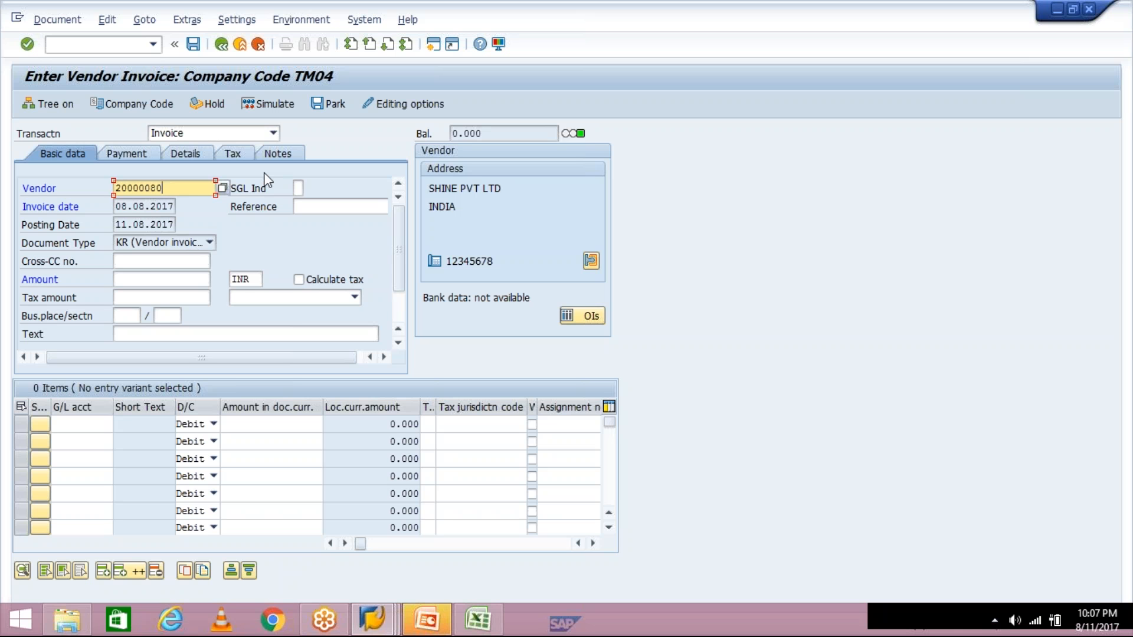
- Replace the vendor number's last digit with 1
key(BackSpace)
text(1)
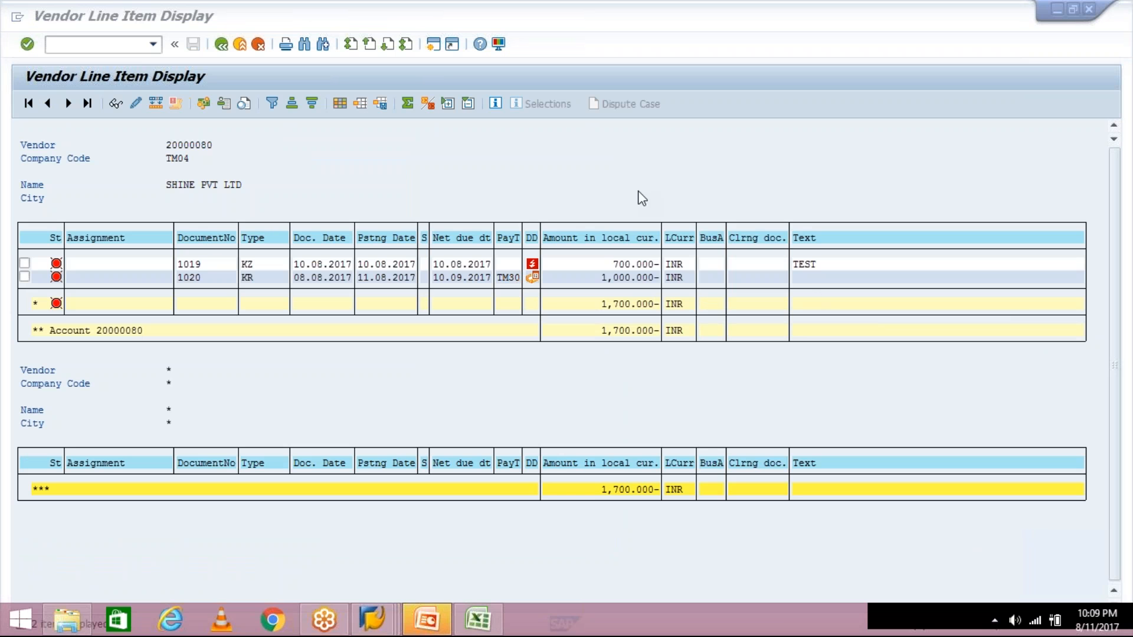
- In SHINE PVT LTD's line item list, select the PayT column showing invoice 1020's TM30 terms
click(510, 241)
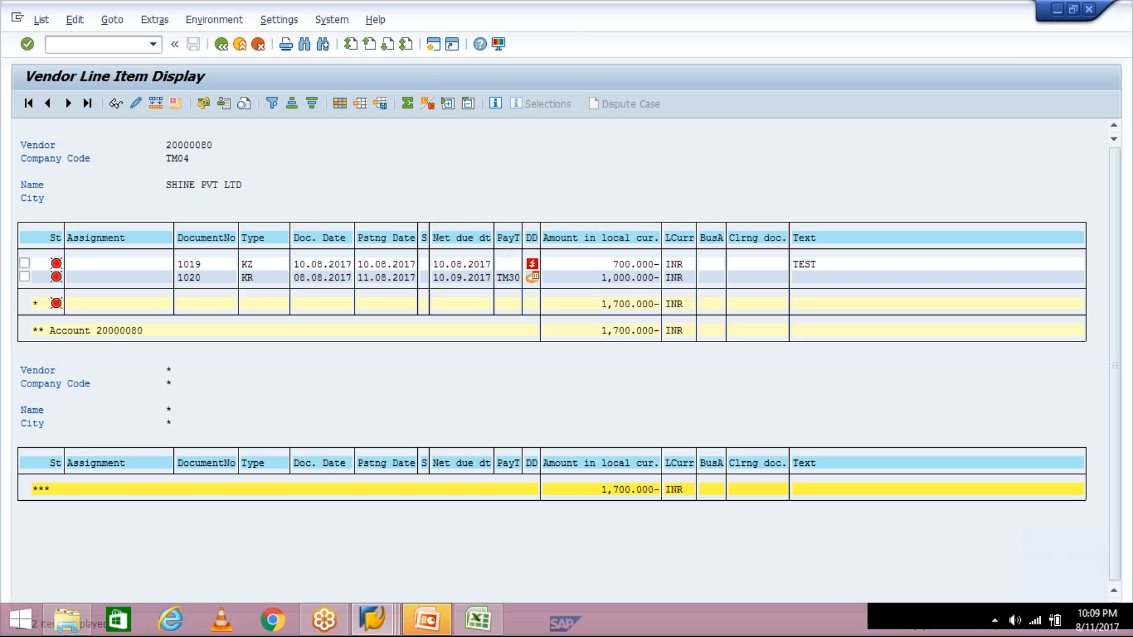
click(510, 238)
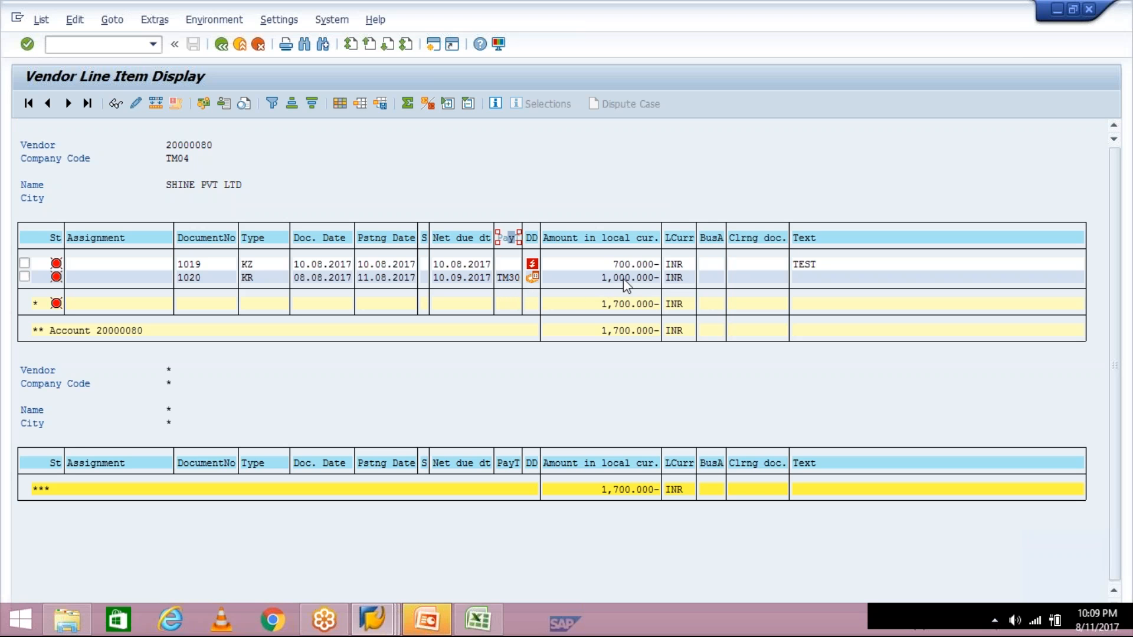
click(602, 278)
double_click(505, 236)
click(506, 238)
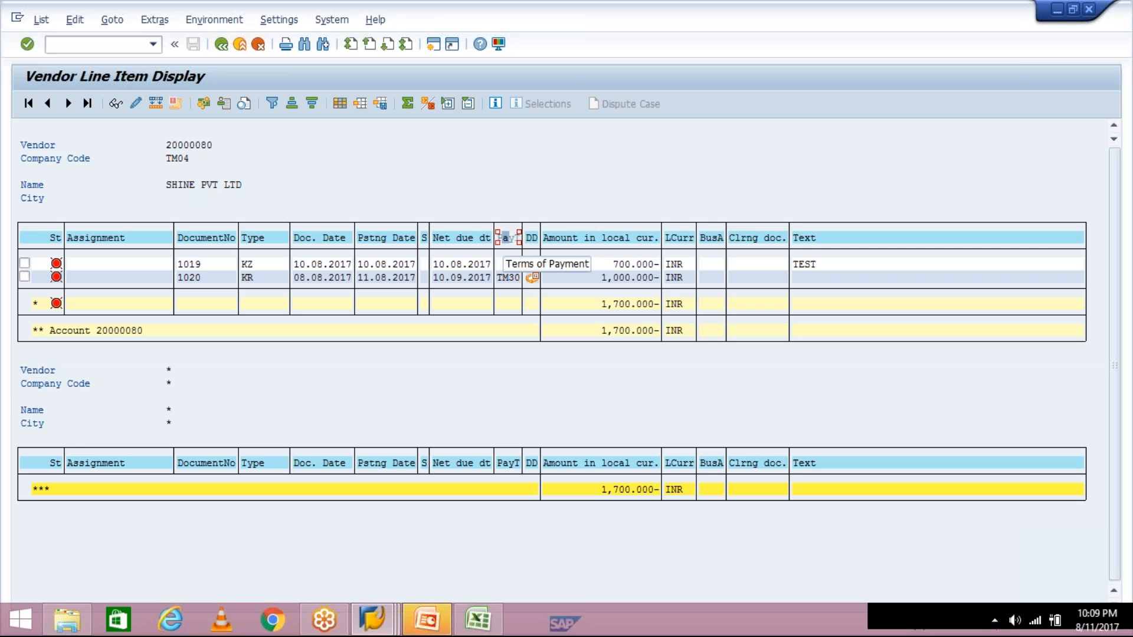
- Filter the line items by payment terms TM30, then return to the report's selection screen
click(272, 107)
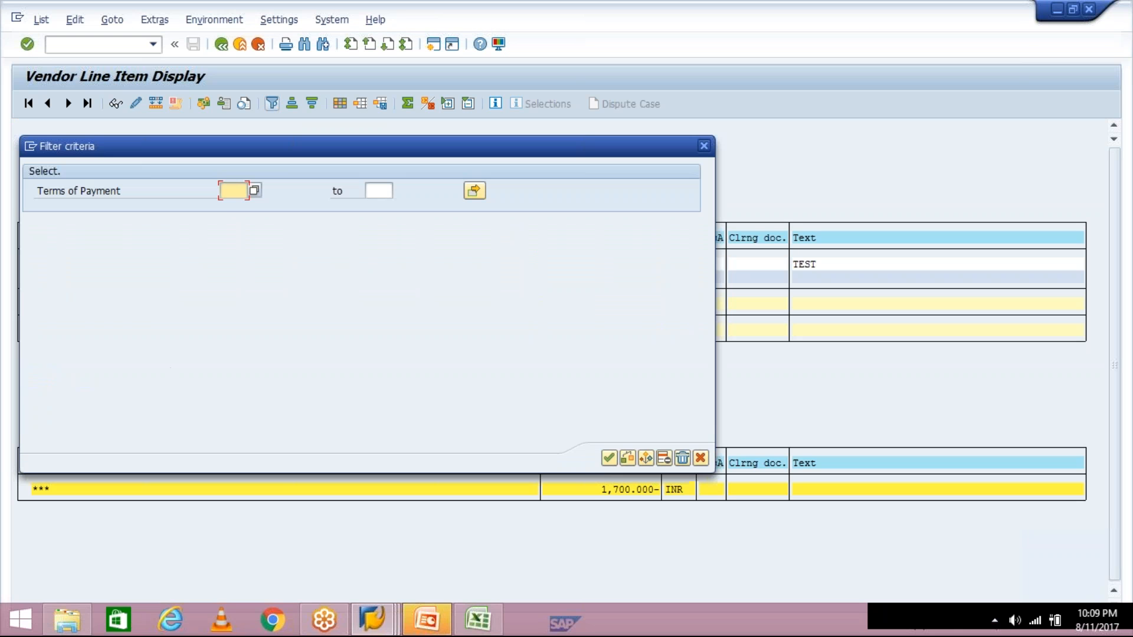
text(TM30)
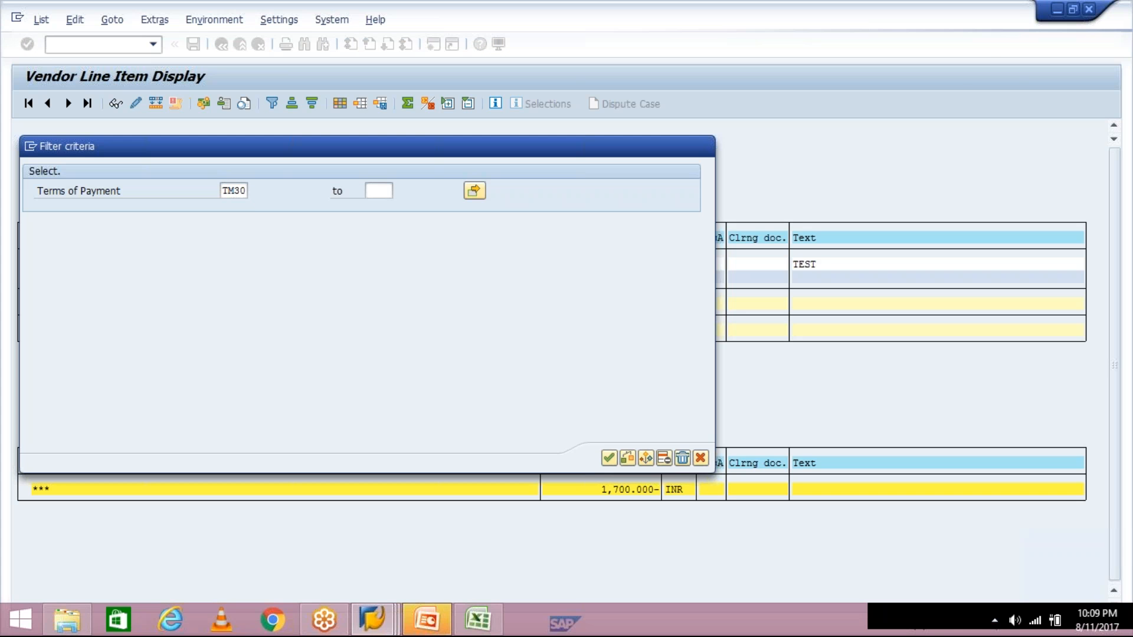
key(Return)
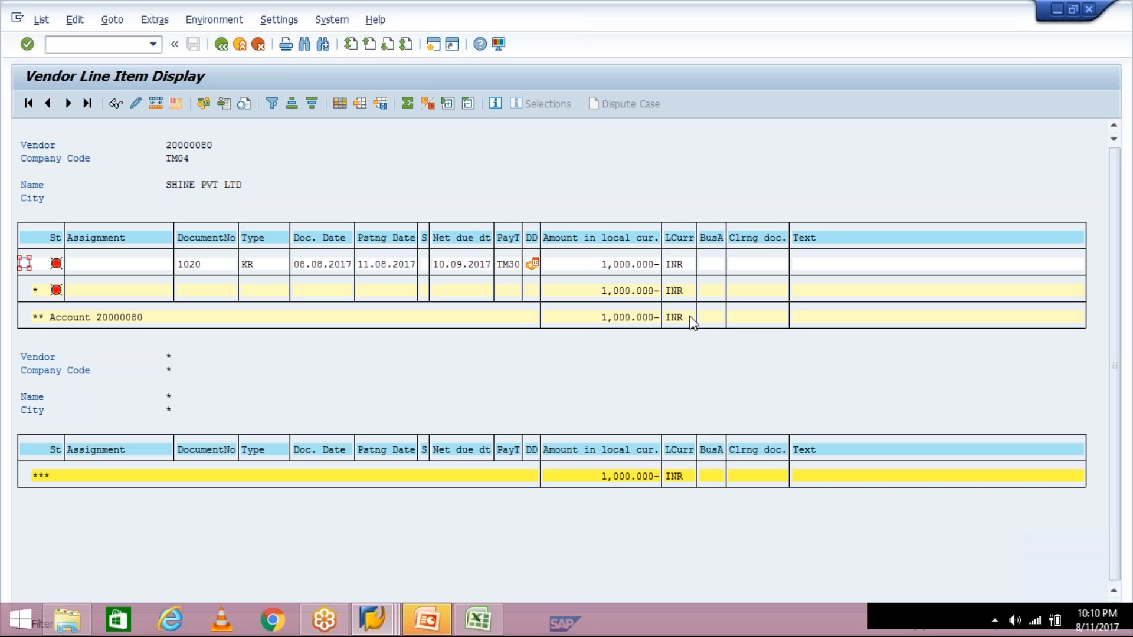
click(221, 44)
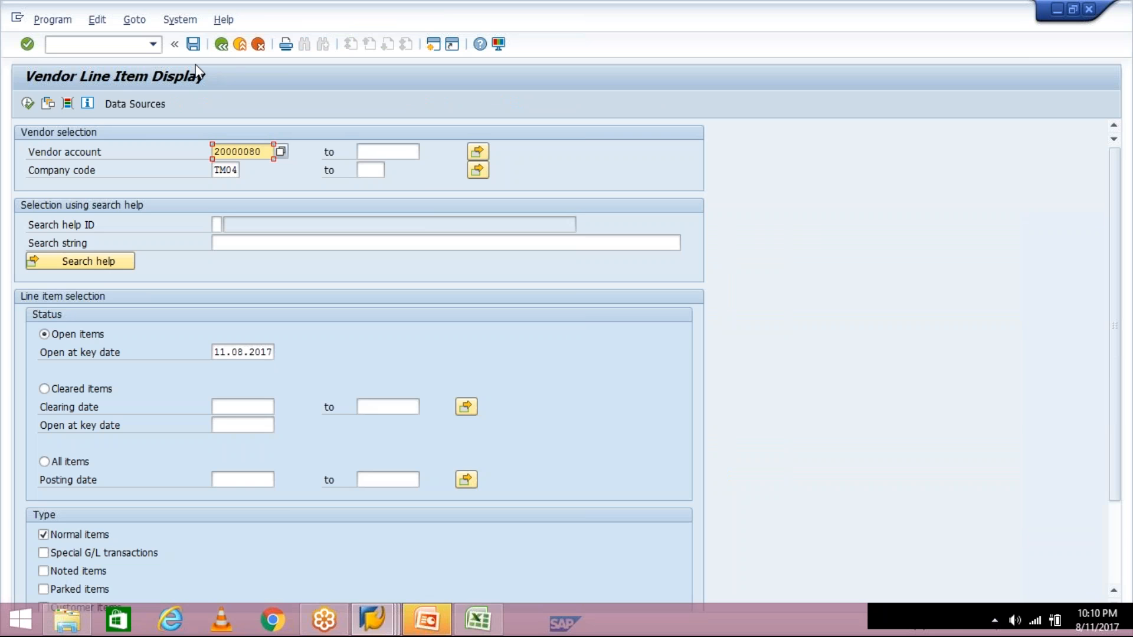
- Execute the FBL1N report again so payment 1019 and invoice 1020 appear, totalling 1,700.000- INR
click(28, 104)
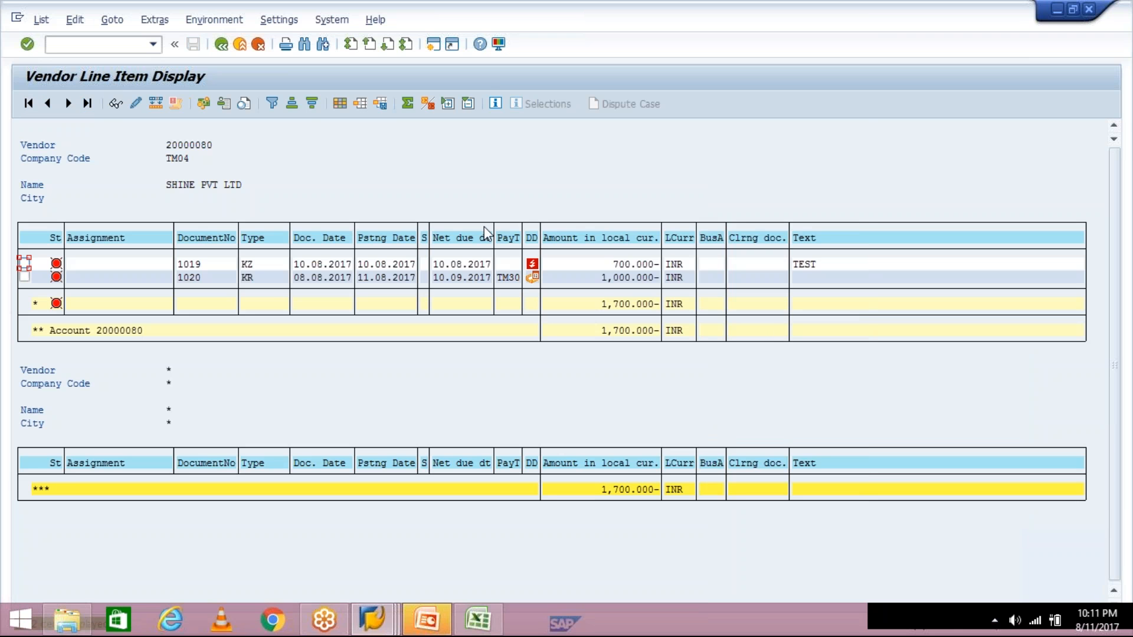